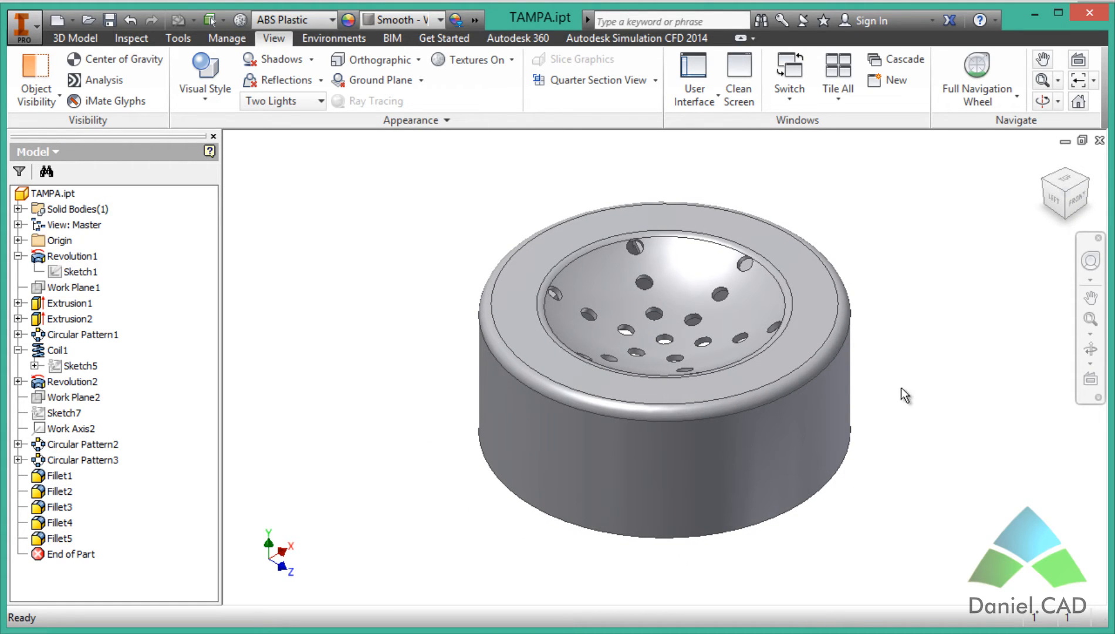
Switch to the web browser and view the Cadtech website and the Facebook users' group page
left_click(376, 633)
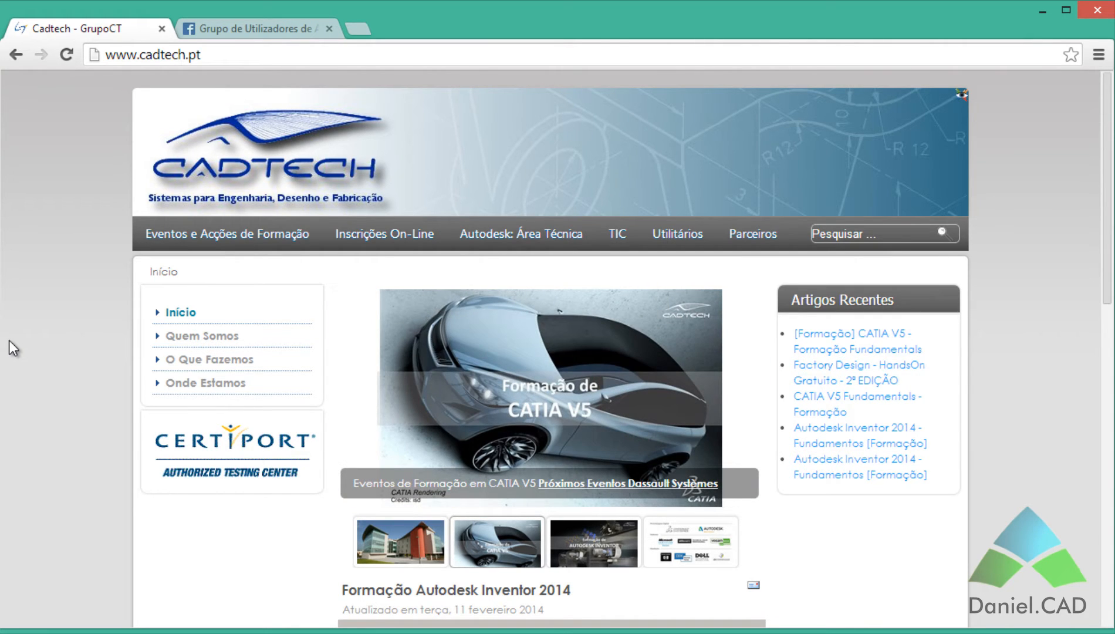
left_click(282, 32)
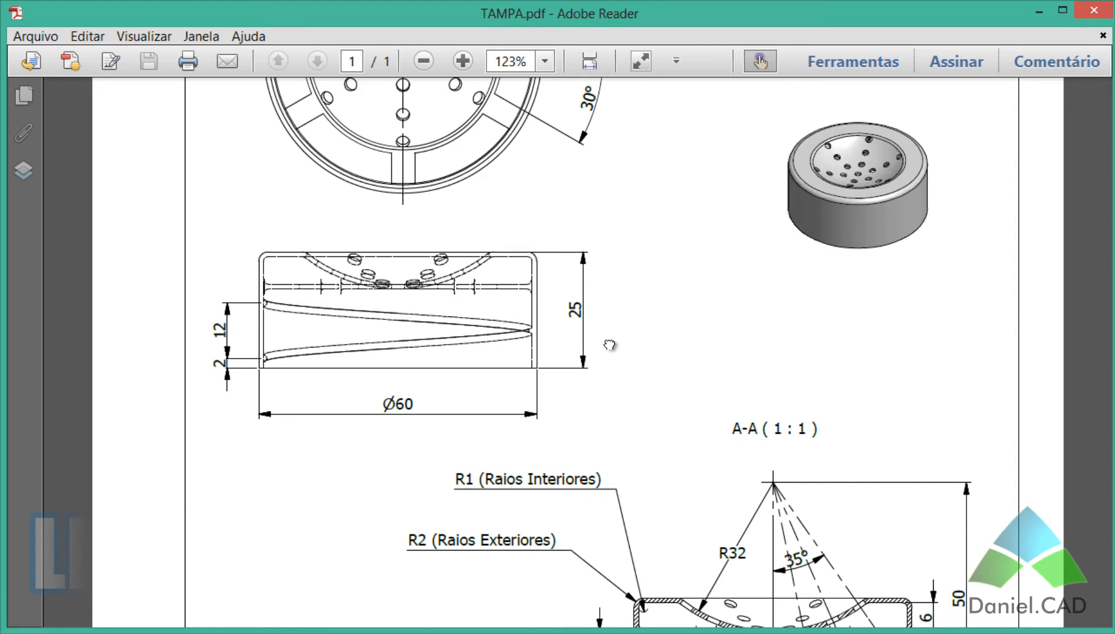
Examine the views, section A-A, dimensions and title block of the TAMPA.pdf drawing in Adobe Reader
left_click_drag(609, 345, 611, 596)
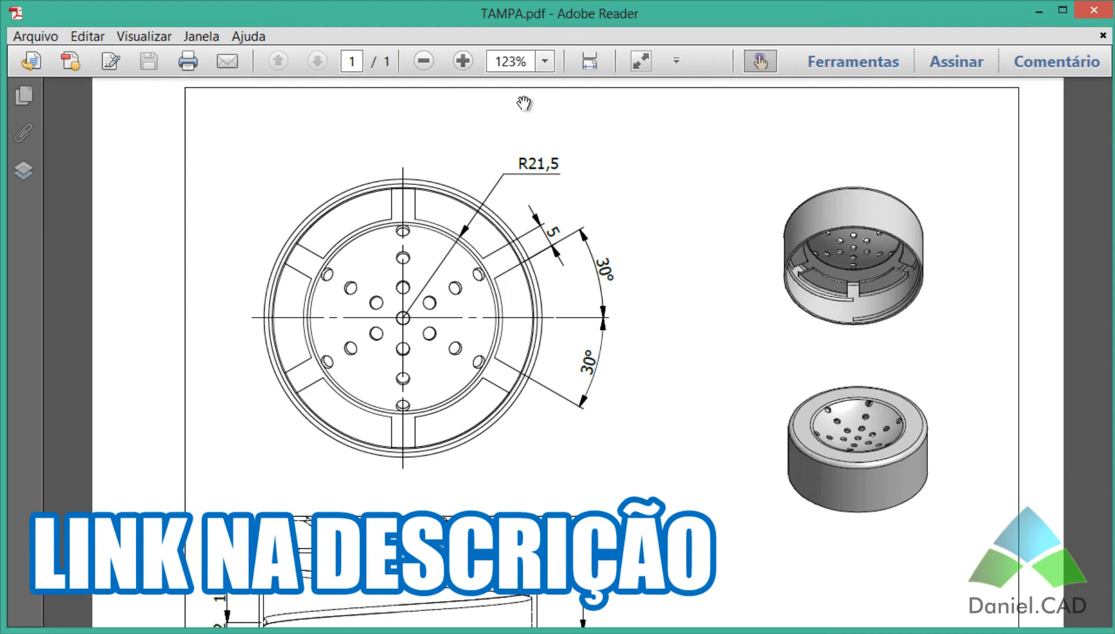
scroll(712, 463, "down", 10)
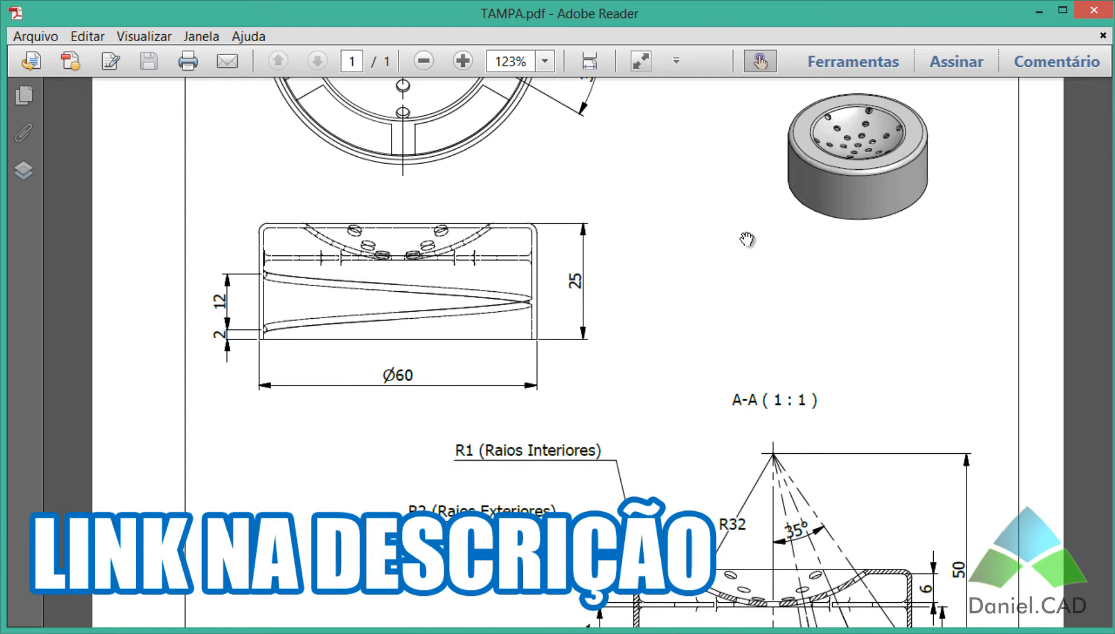
scroll(731, 348, "down", 5)
scroll(730, 348, "down", 6)
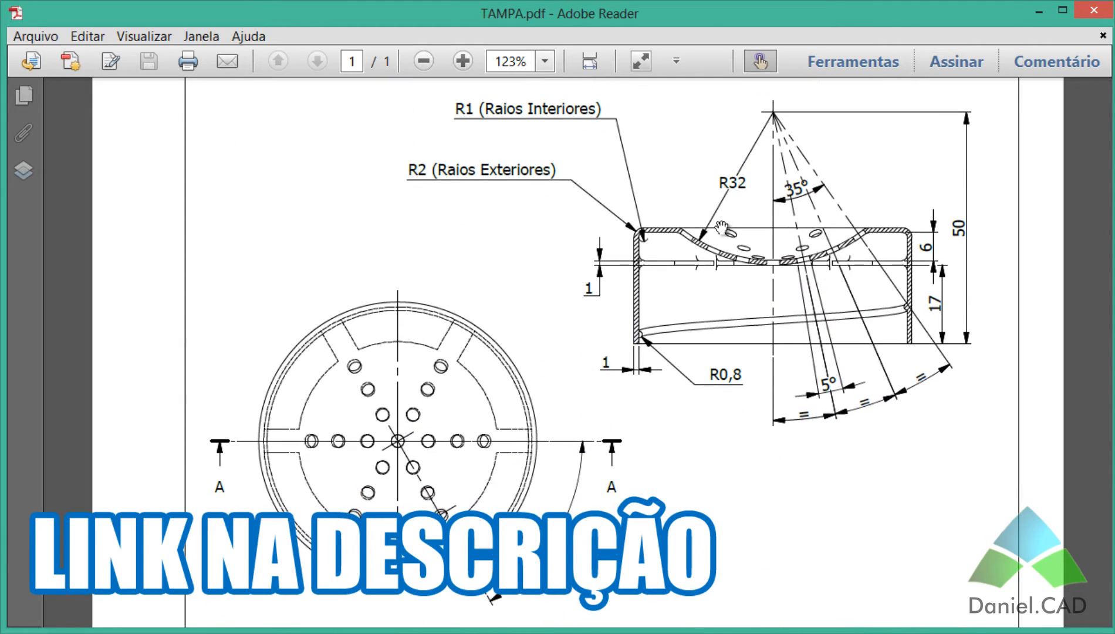
scroll(693, 411, "down", 4)
scroll(702, 335, "down", 1)
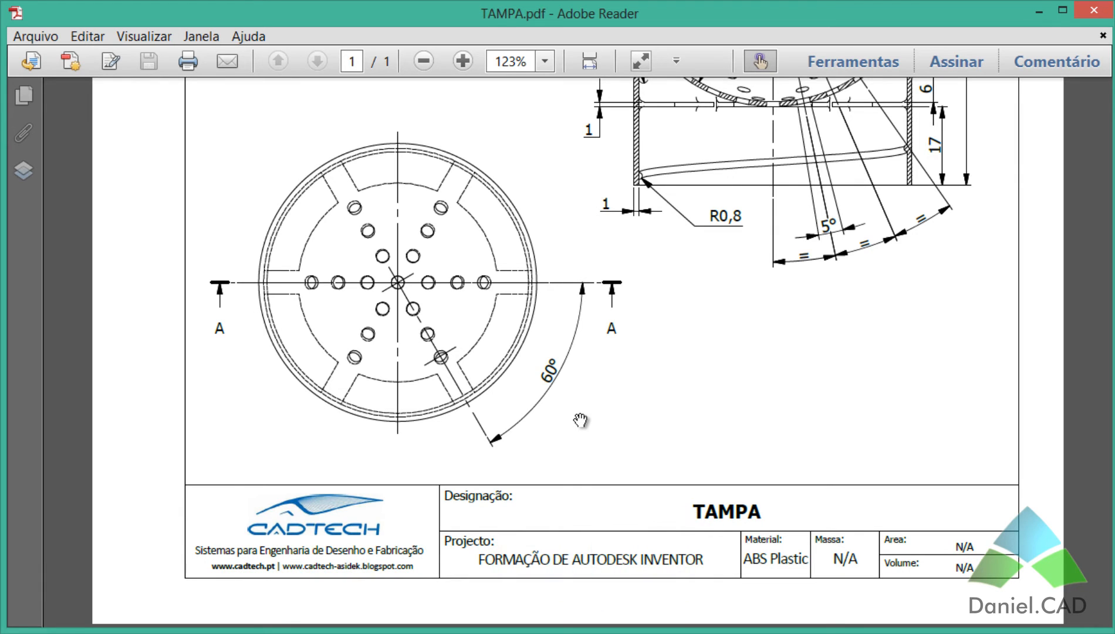
scroll(667, 484, "up", 6)
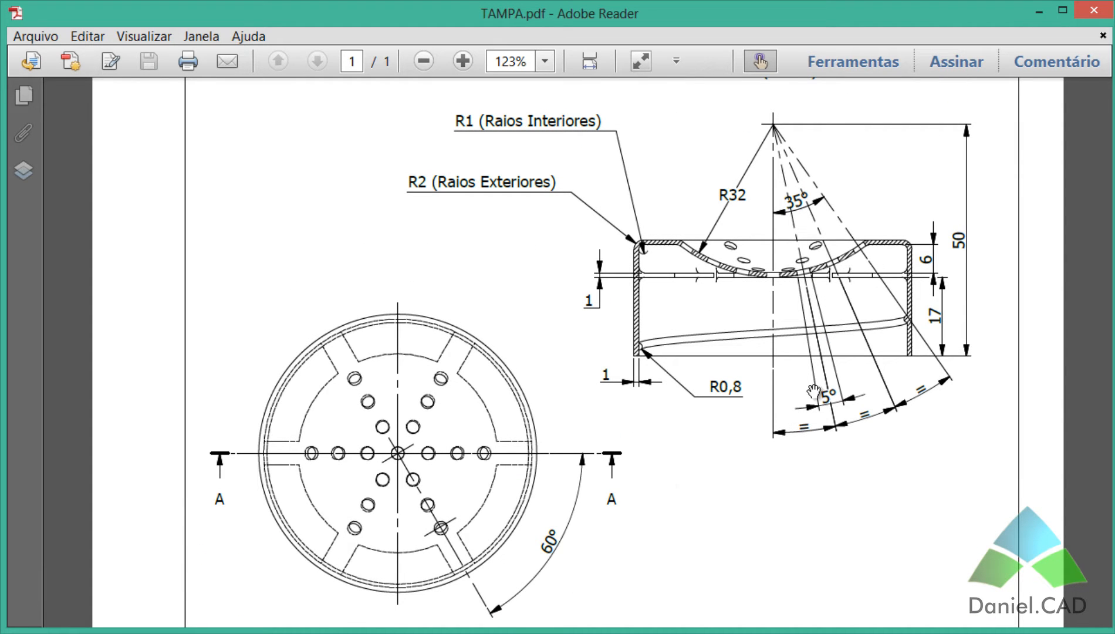
scroll(928, 315, "up", 2, "ctrl")
left_click_drag(882, 333, 883, 410)
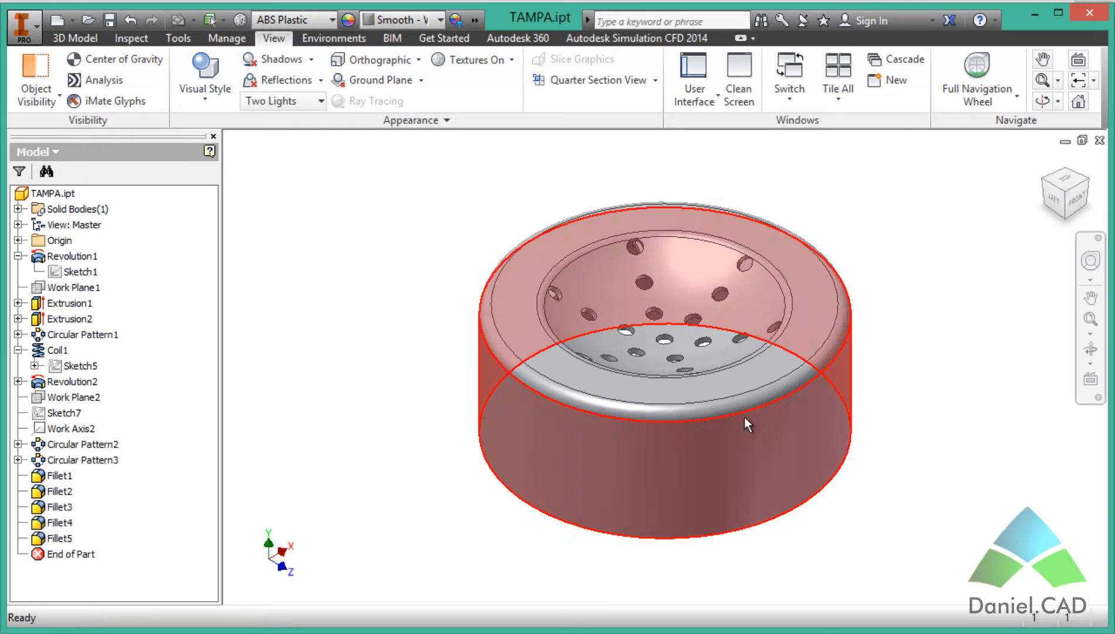
Create a new part in Inventor from the metric Standard (mm).ipt template
middle_click_drag(921, 398, 890, 398)
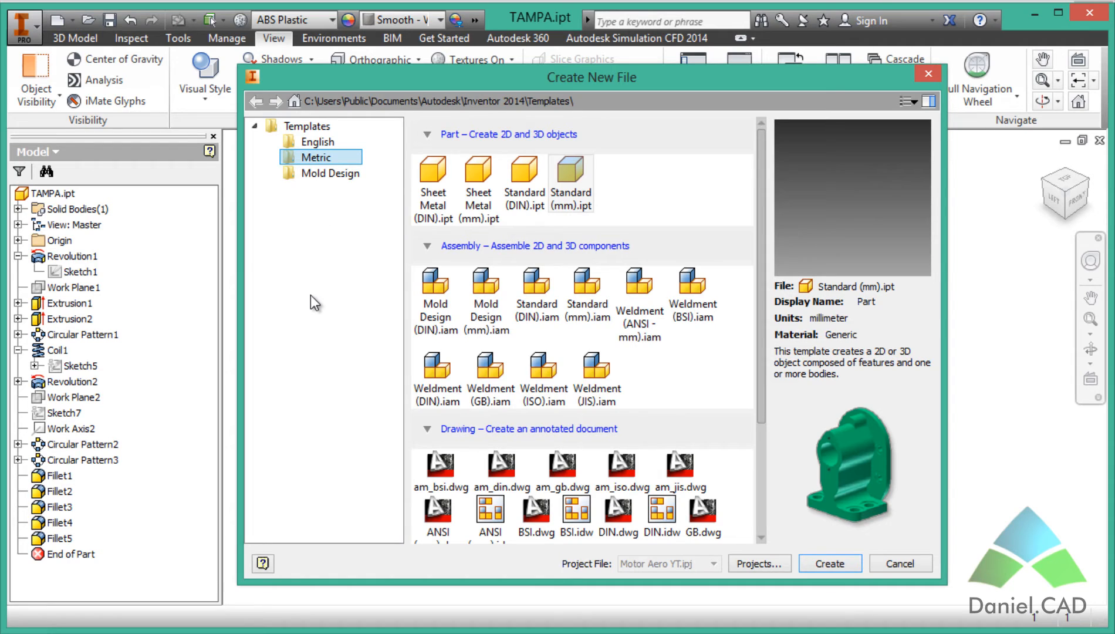
left_click(570, 176)
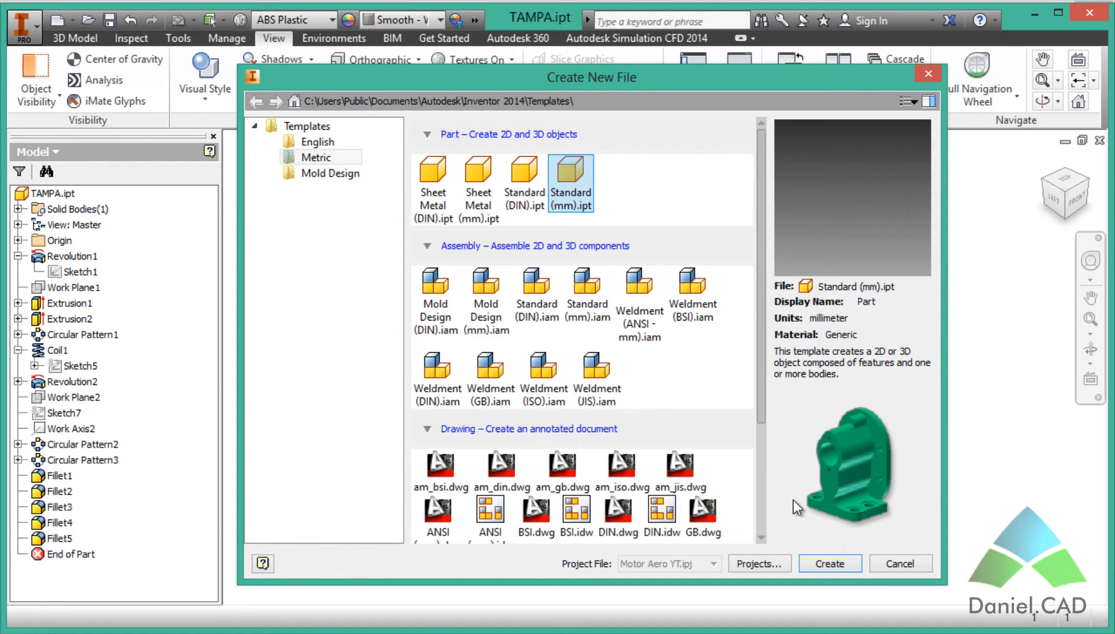
left_click(829, 563)
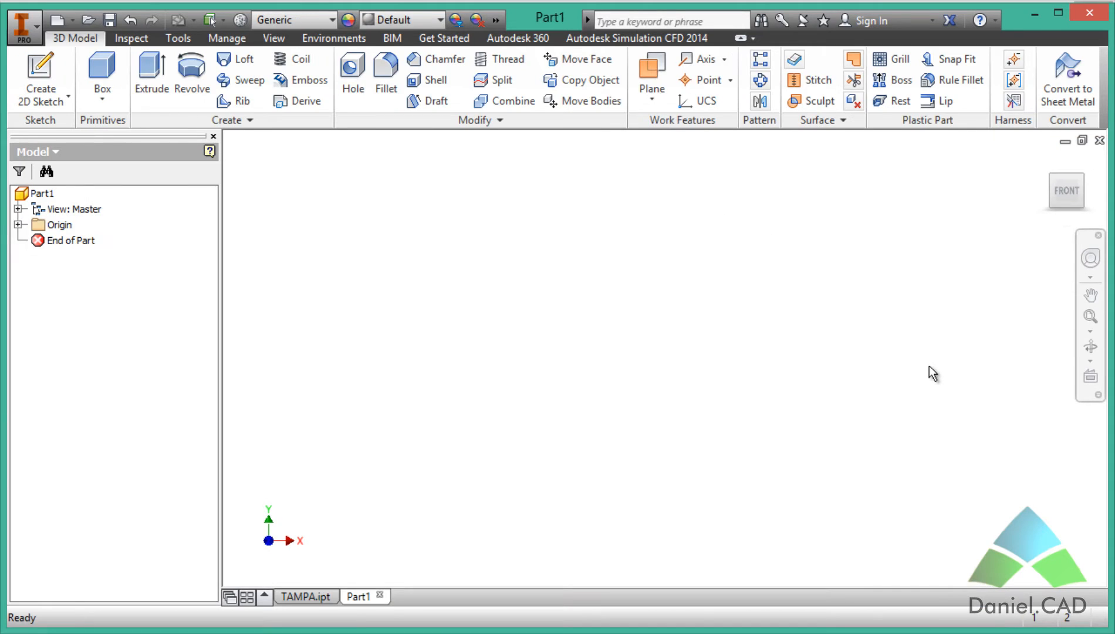
Start a 2D sketch on the XZ origin plane of the new part
left_click(47, 68)
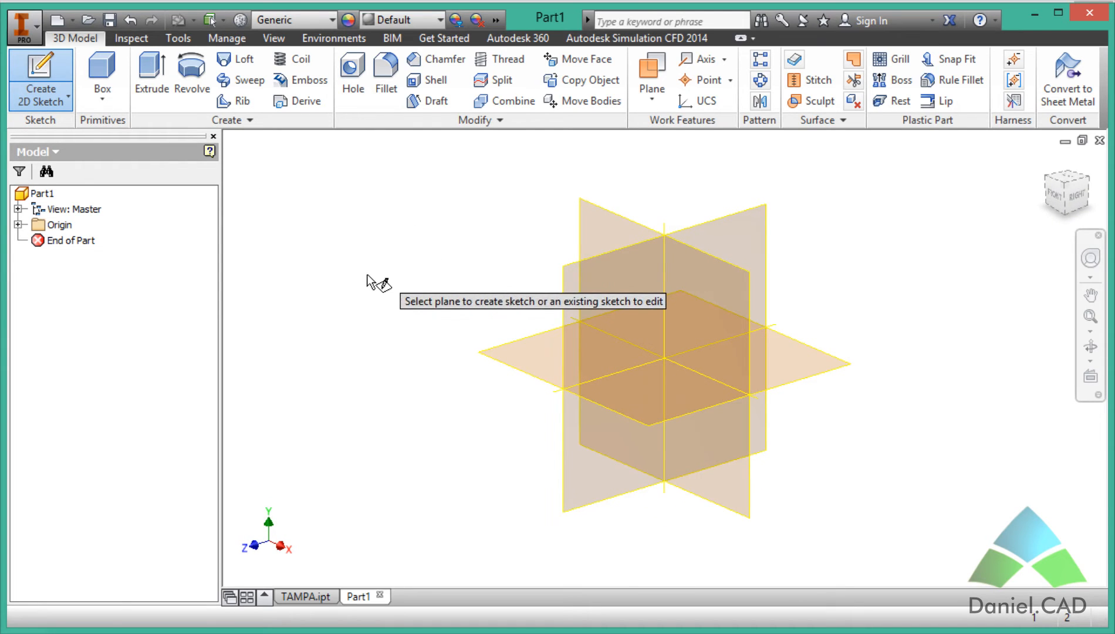
key("F6")
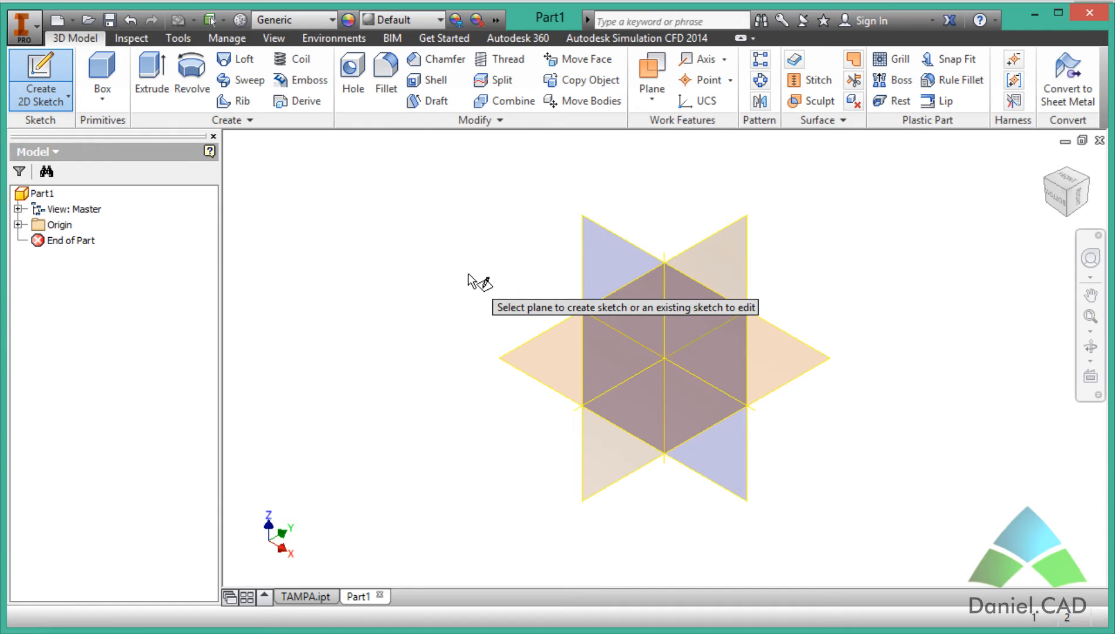
left_click(597, 253)
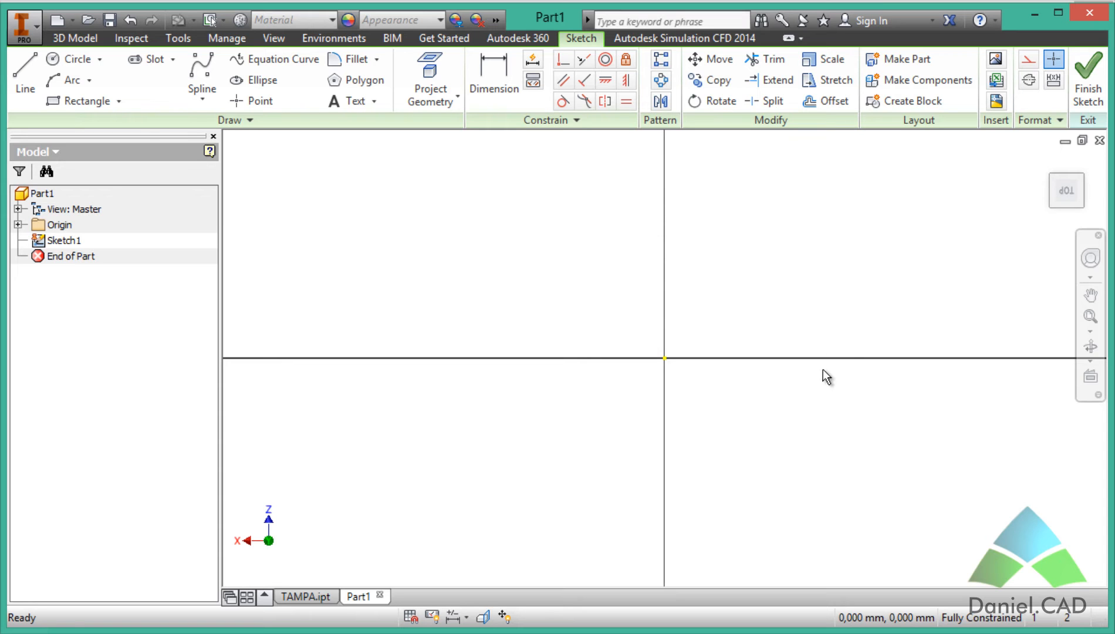
Switch to the TAMPA.pdf drawing and examine the dimensions of section A-A and the side view
key("alt+Tab")
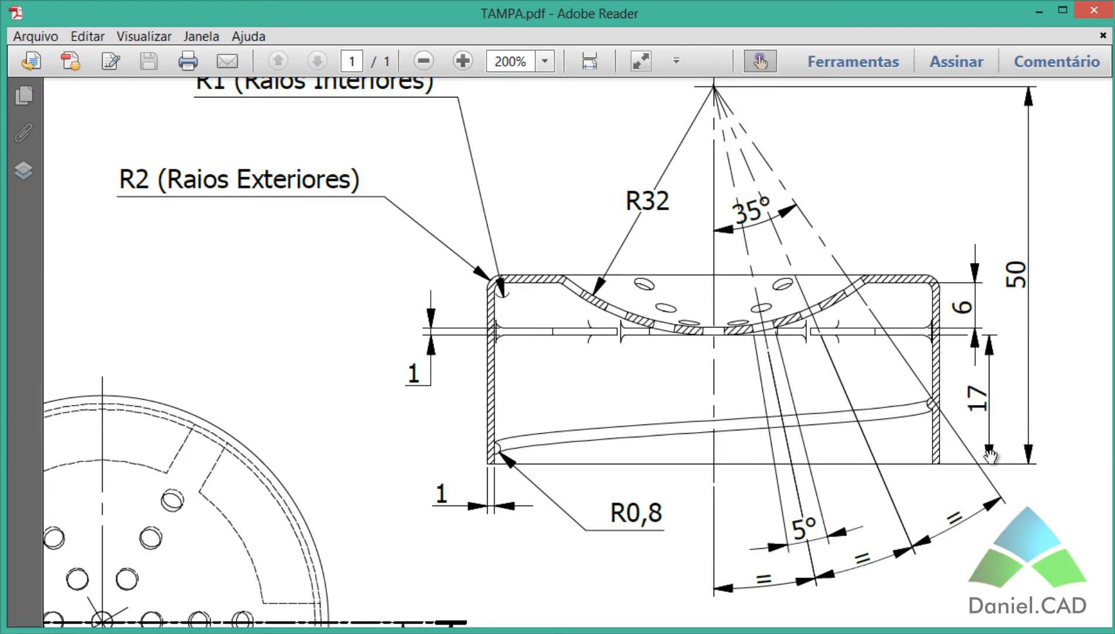
scroll(991, 458, "up", 1)
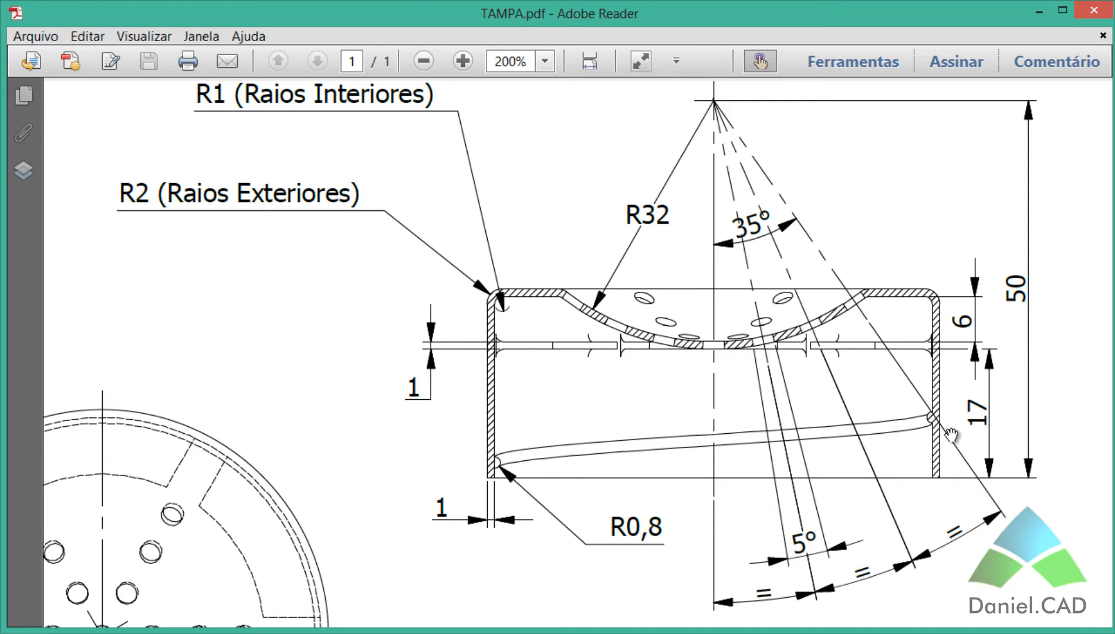
left_click_drag(542, 245, 559, 412)
left_click_drag(490, 212, 911, 488)
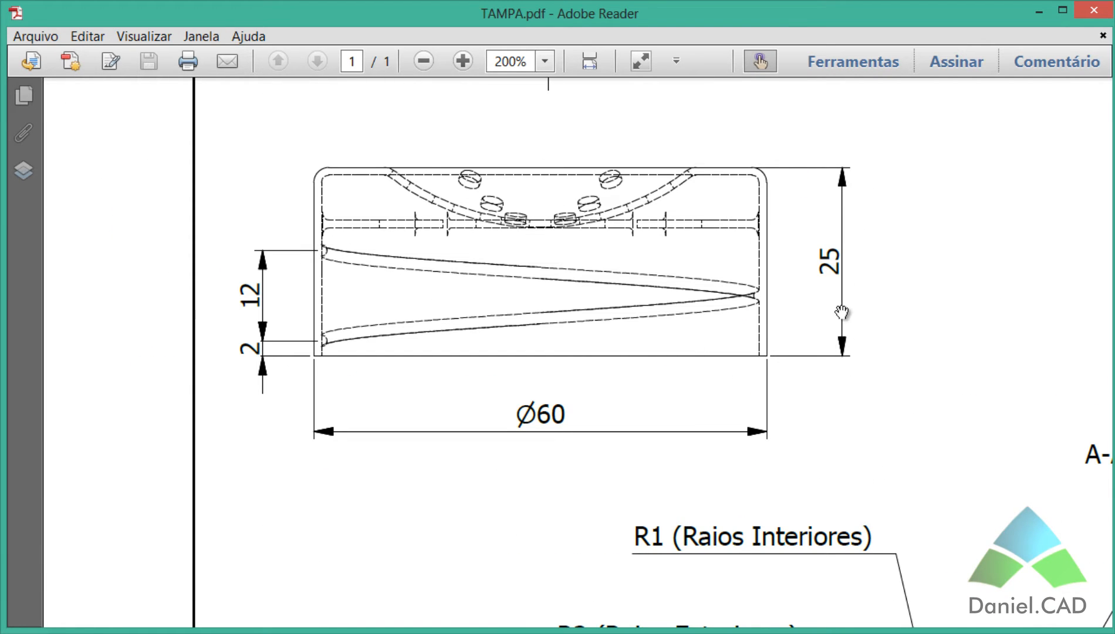
left_click_drag(747, 353, 364, 152)
left_click_drag(737, 411, 632, 276)
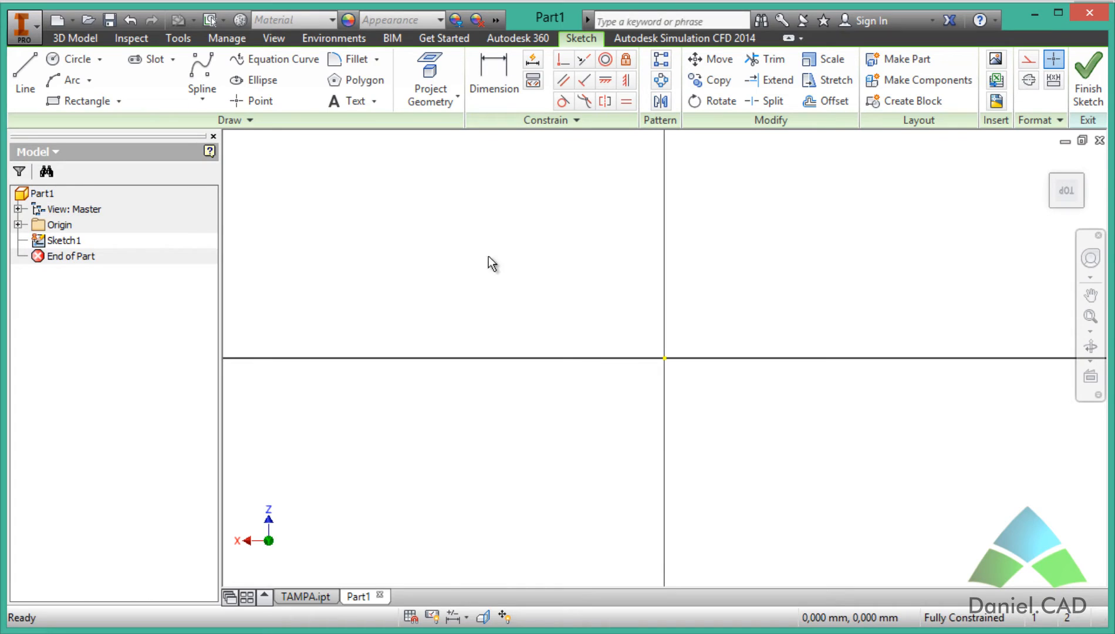
Back in the Inventor sketch, place a point on the vertical axis about 37 mm above the origin
middle_click_drag(771, 266, 751, 336)
scroll(750, 335, "up", 3)
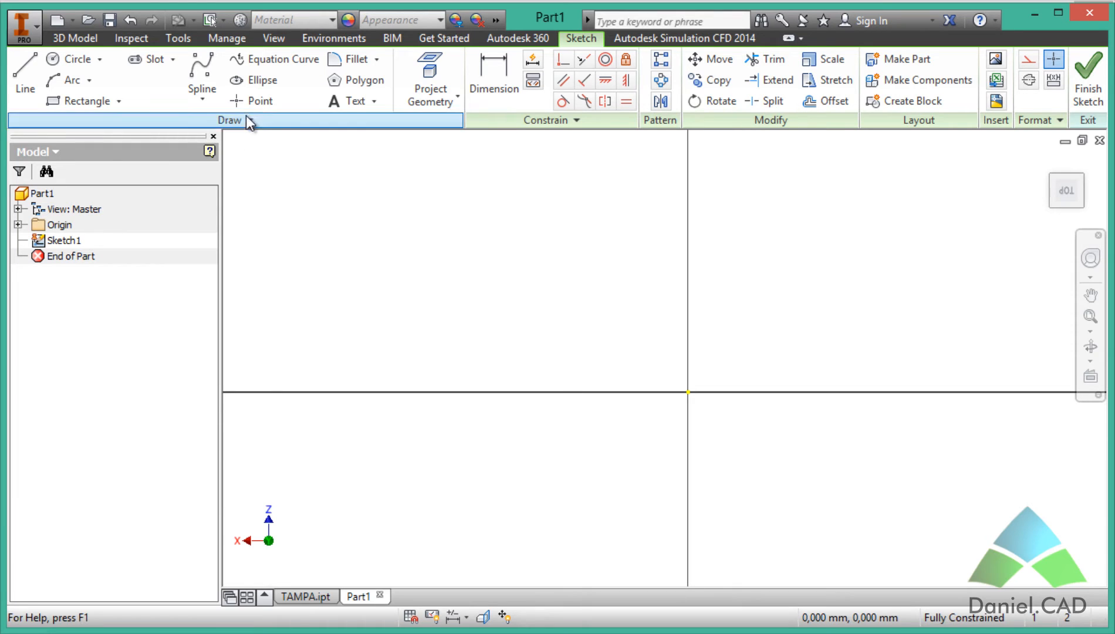
left_click(253, 100)
middle_click_drag(546, 229, 562, 309)
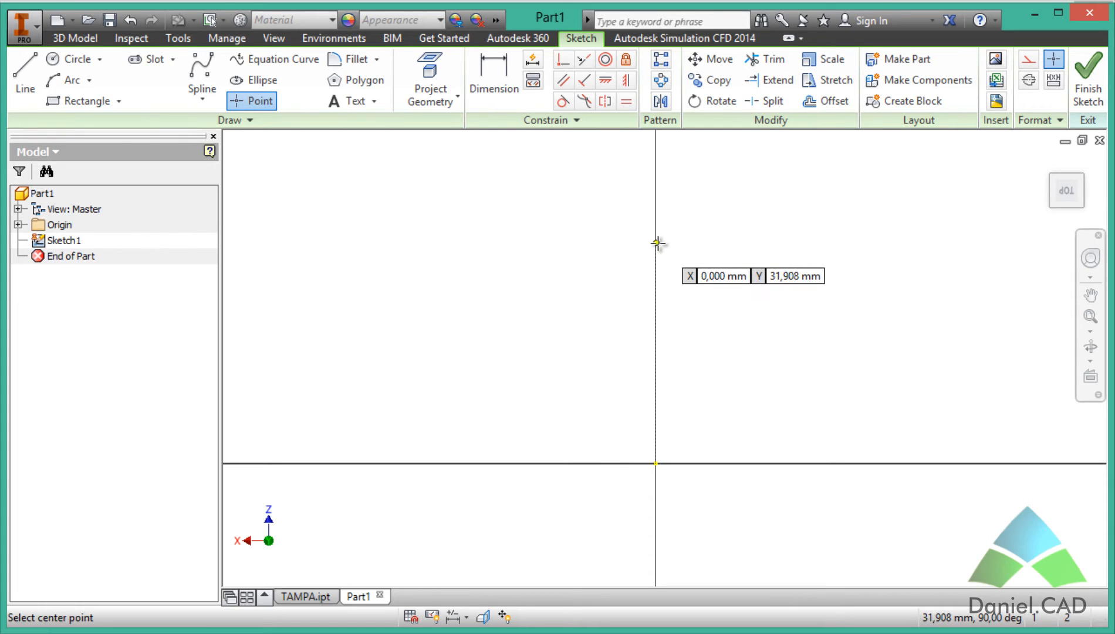
left_click(656, 206)
key("Escape")
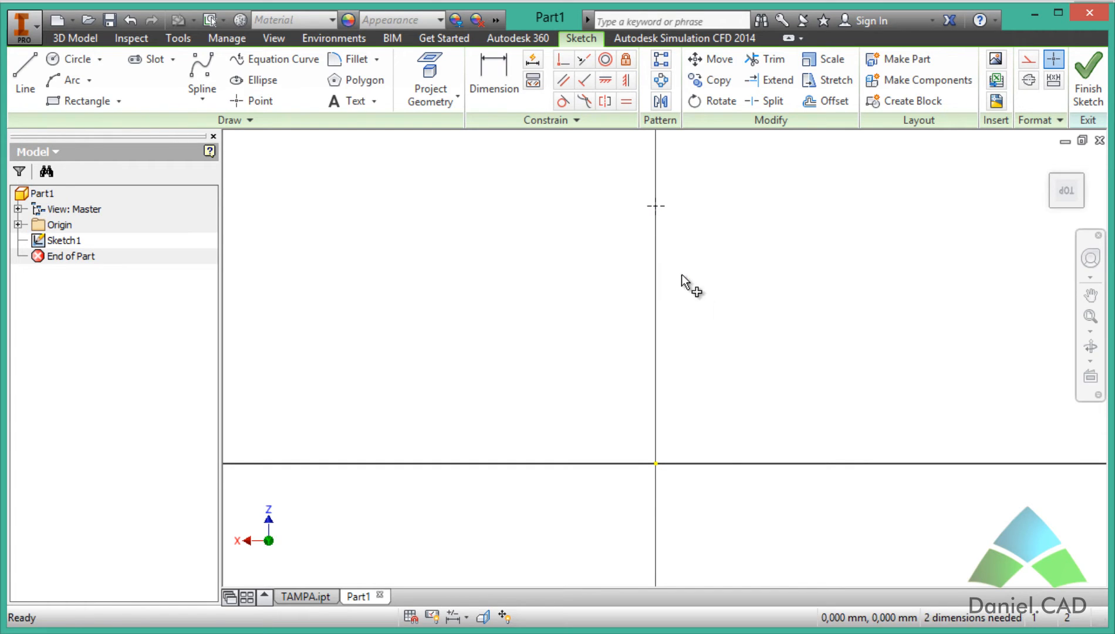
Dimension the vertical distance between the origin and the sketch point to 32 mm
key("d")
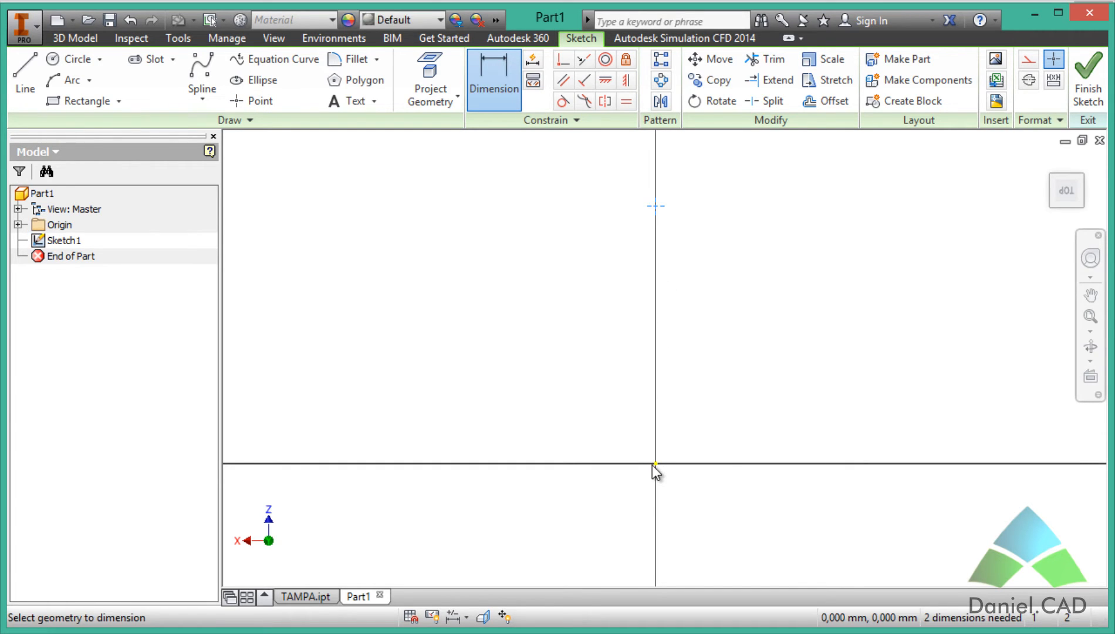
left_click(652, 466)
left_click(622, 383)
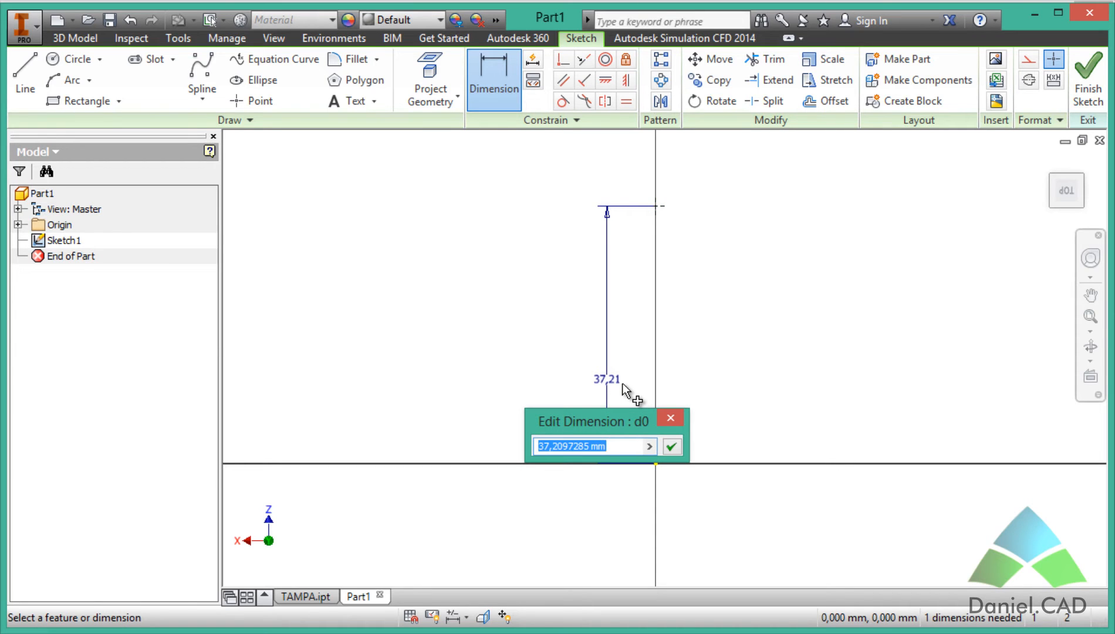
type("32")
key("Return")
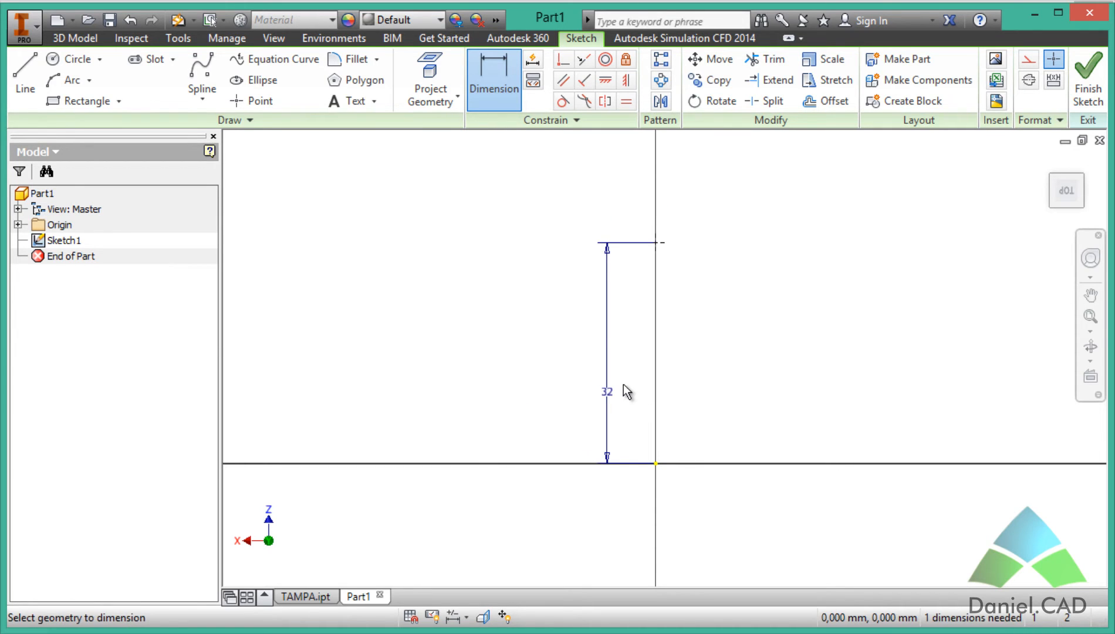
key("Escape")
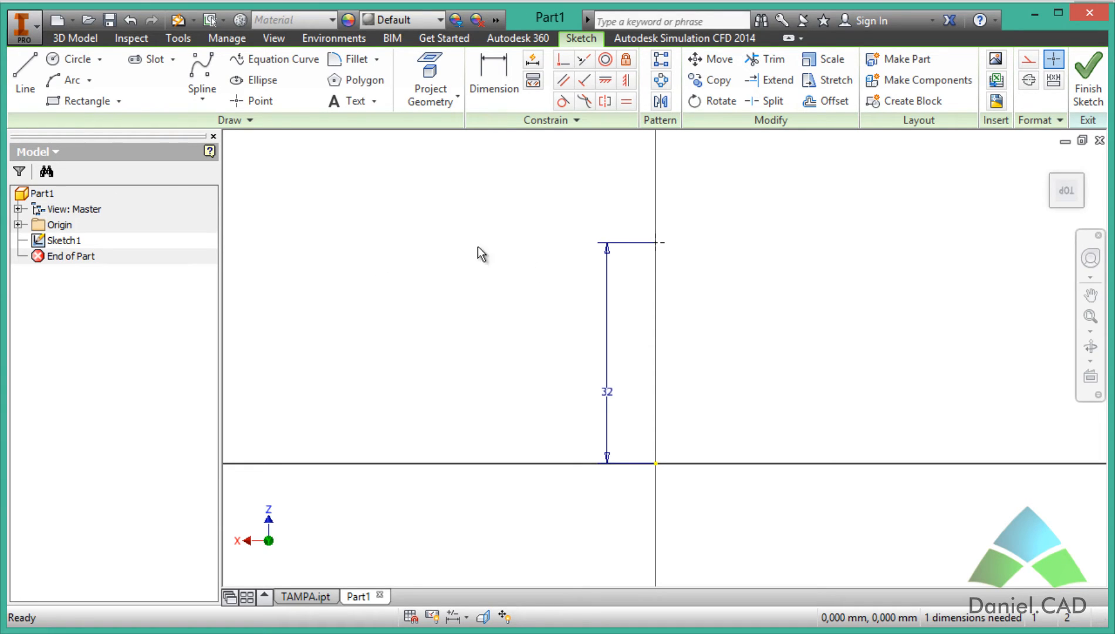
Draw a circle centred on the sketch point and passing through the origin
left_click(73, 58)
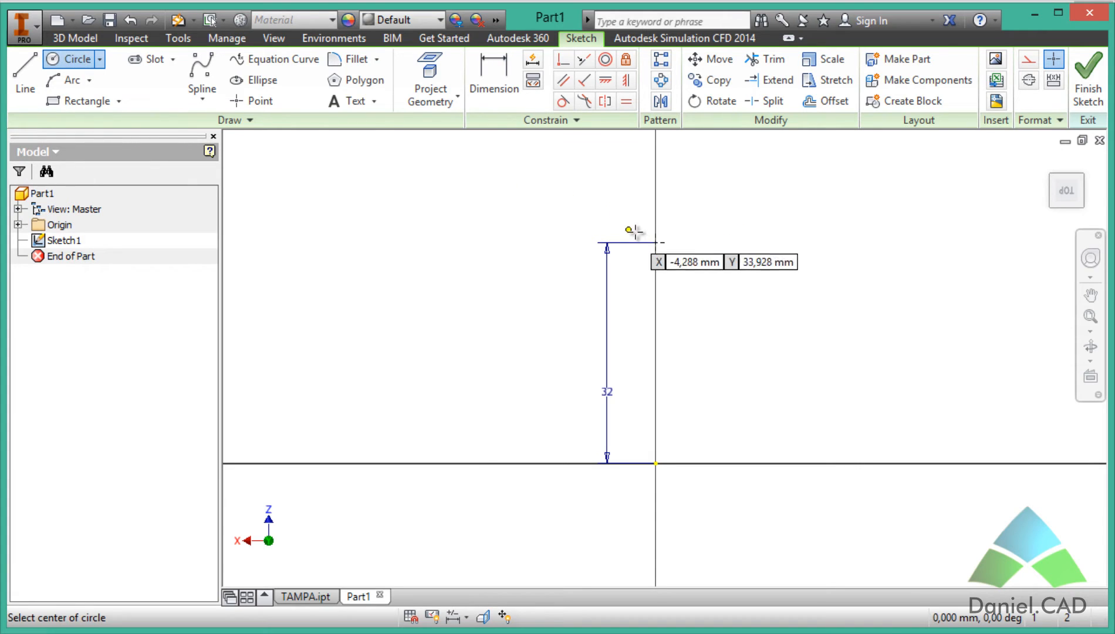
left_click(655, 242)
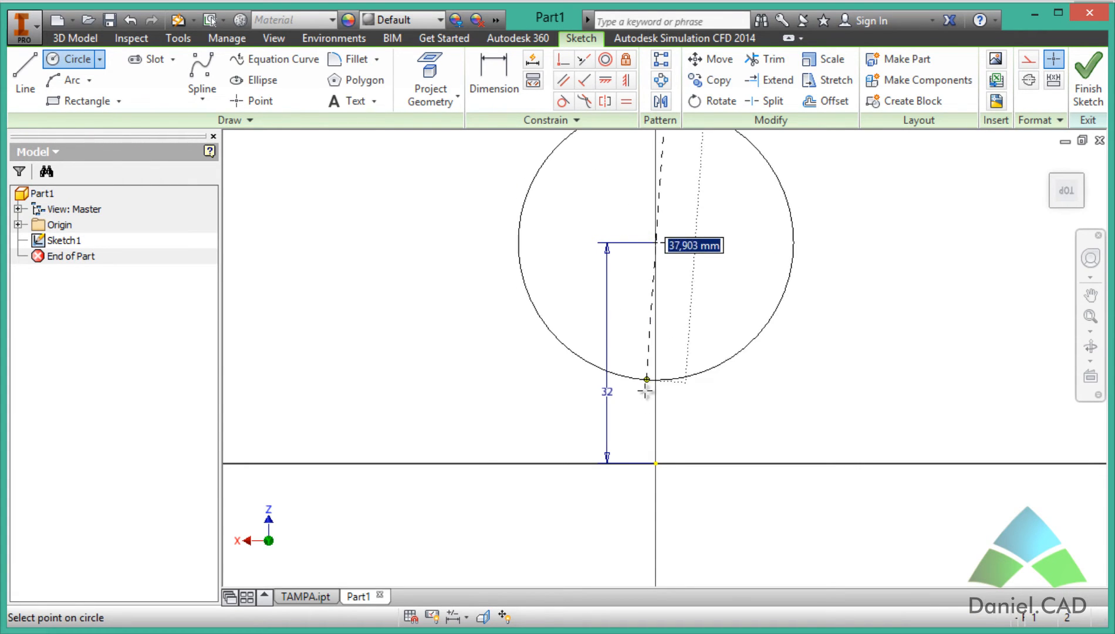
left_click(655, 463)
key("Escape")
key("d")
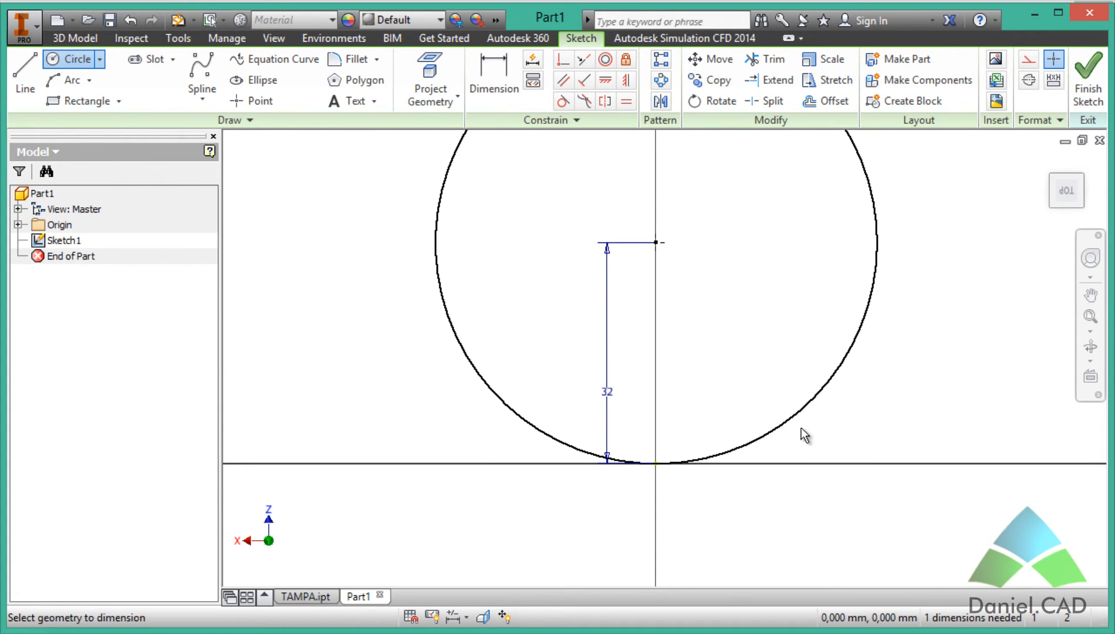
left_click(799, 413)
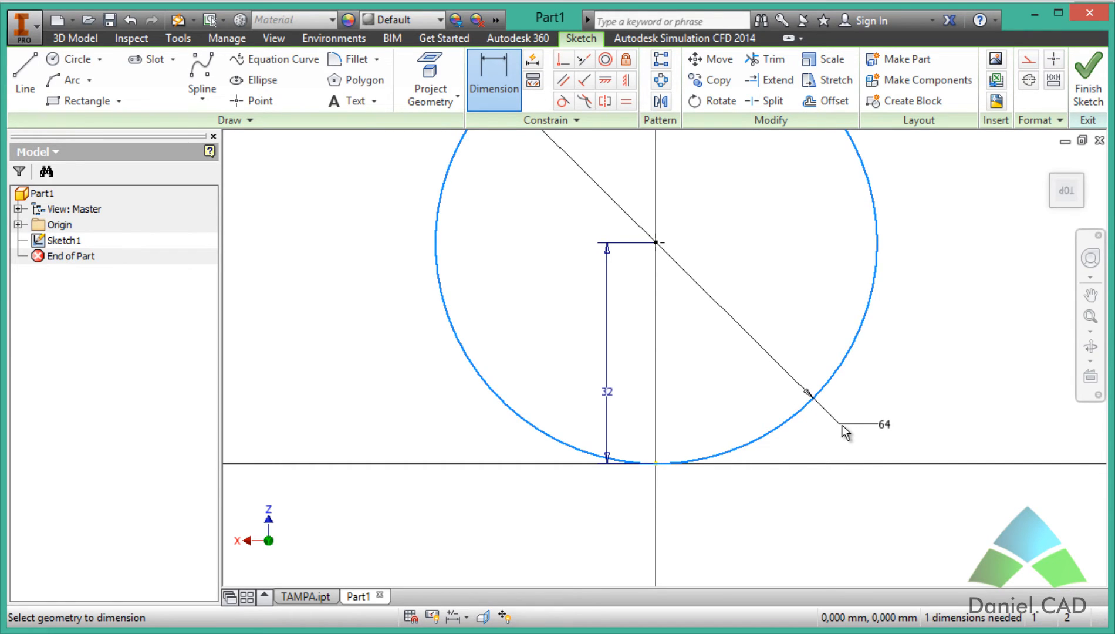
key("Escape")
Draw a 50 mm vertical centreline straight down from the circle's centre, past the origin
scroll(843, 426, "down", 5)
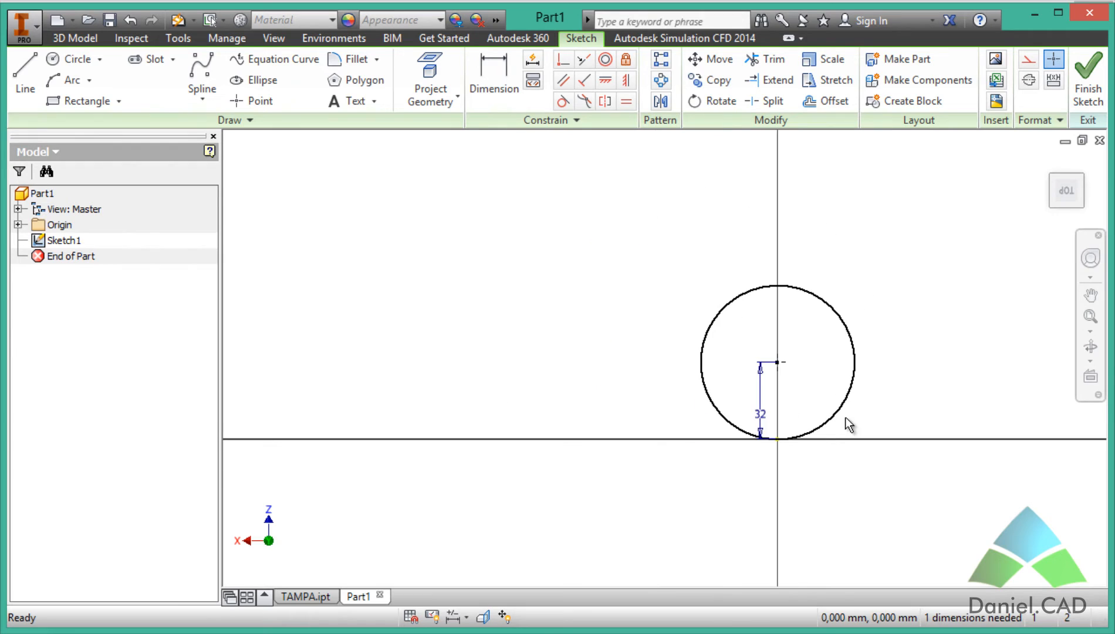
scroll(861, 458, "up", 3)
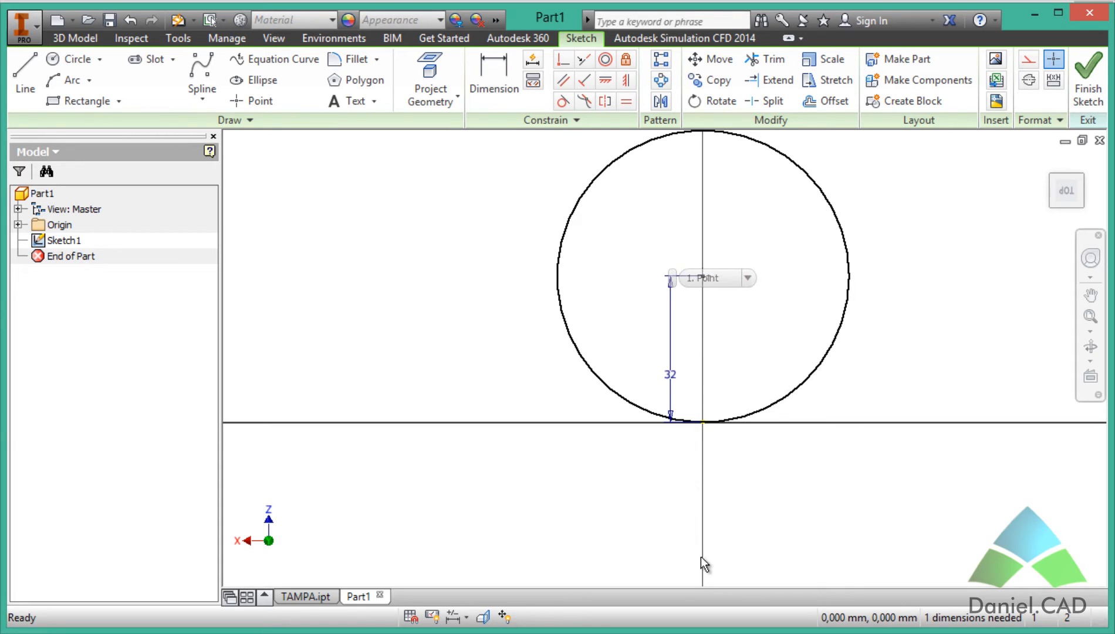
mouse_move(734, 552)
middle_mouse_down()
mouse_move(726, 477)
mouse_move(716, 476)
middle_mouse_up()
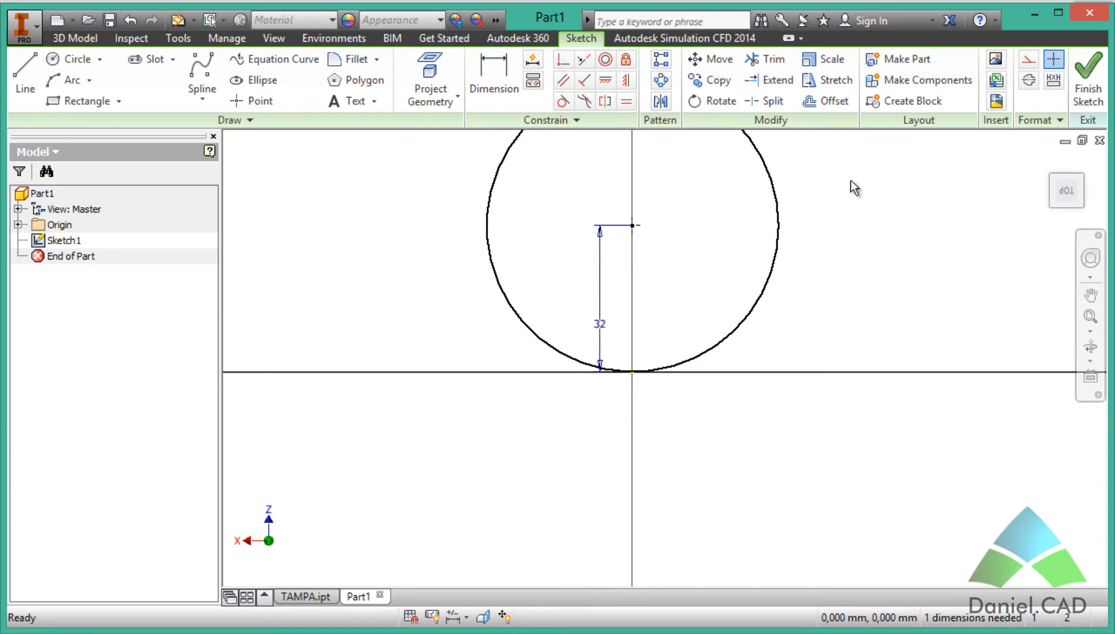
left_click(18, 88)
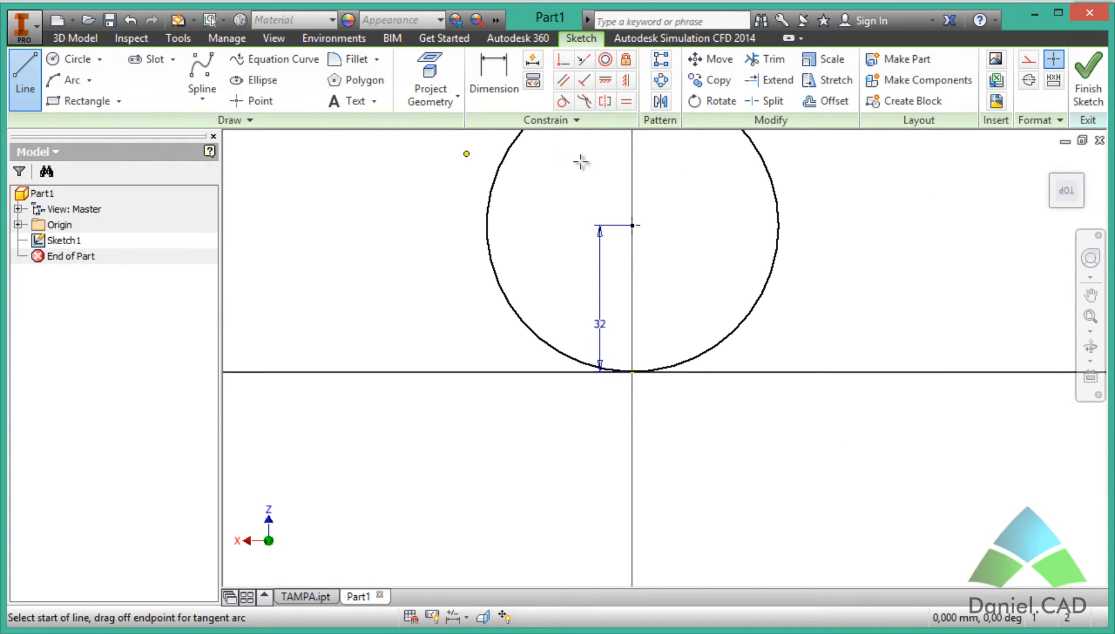
left_click(1028, 84)
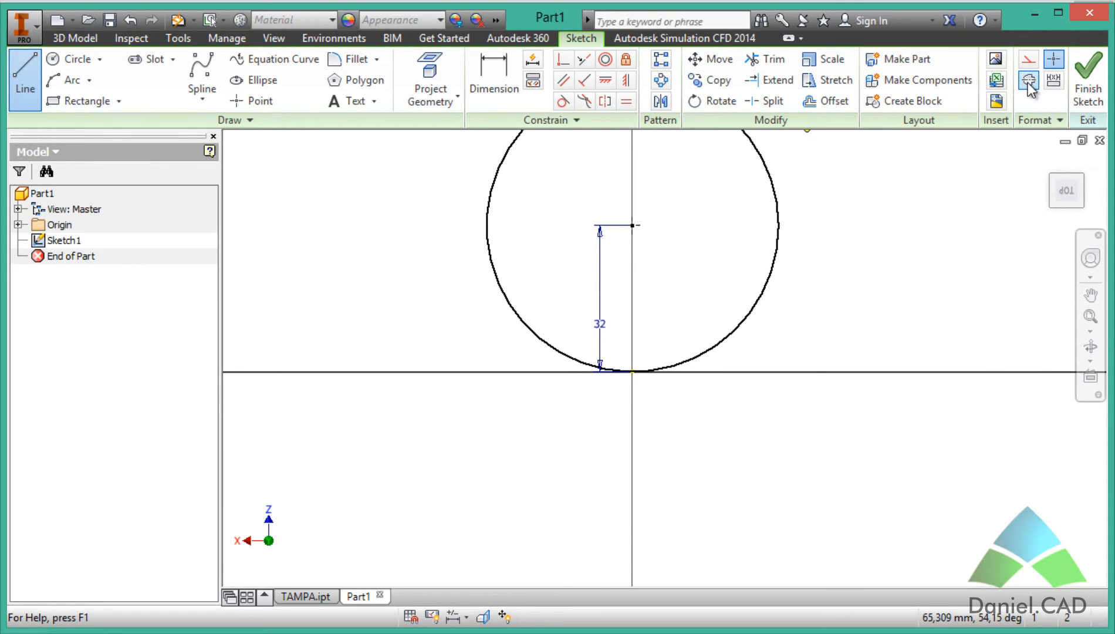
left_click(633, 225)
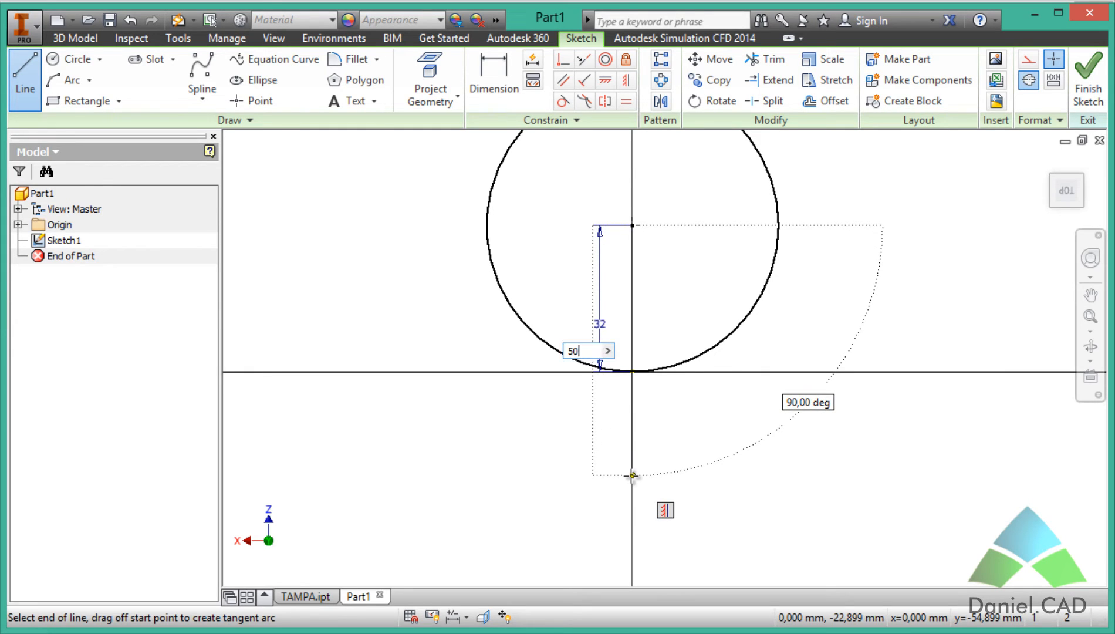
left_click(632, 476)
key("Escape")
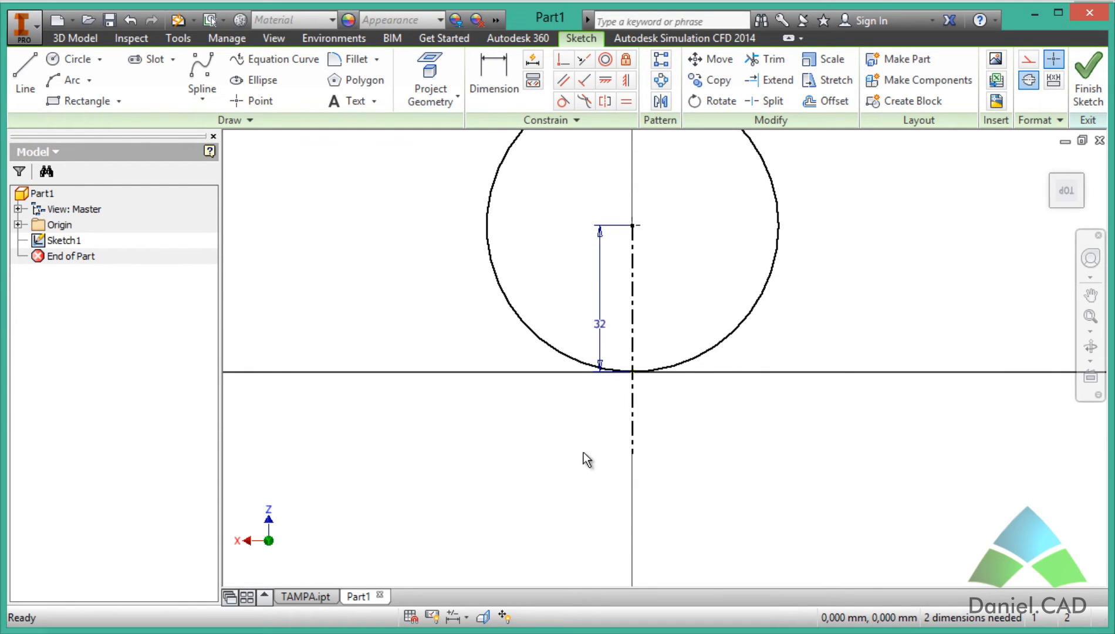
Dimension the length of the vertical centreline to 50 mm
key("d")
left_click(633, 414)
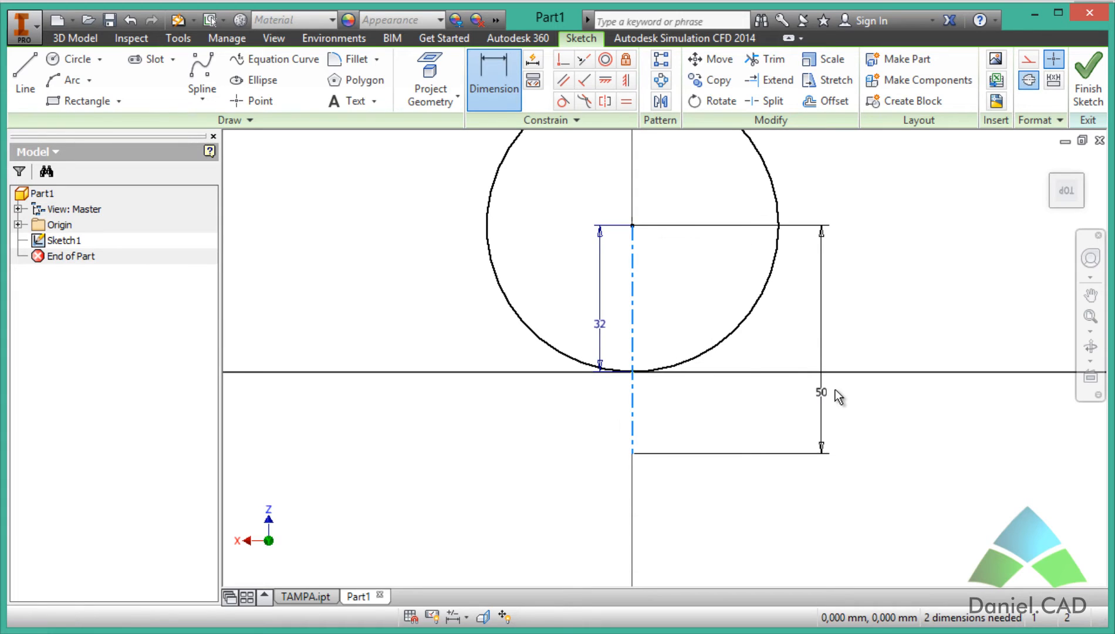
left_click(852, 350)
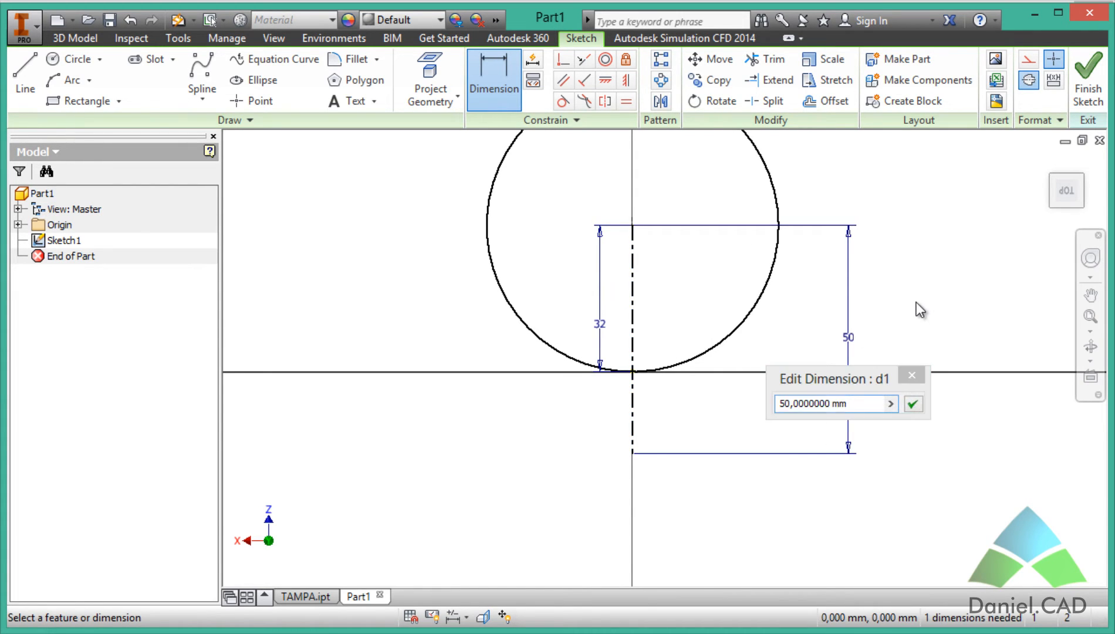
left_click(913, 405)
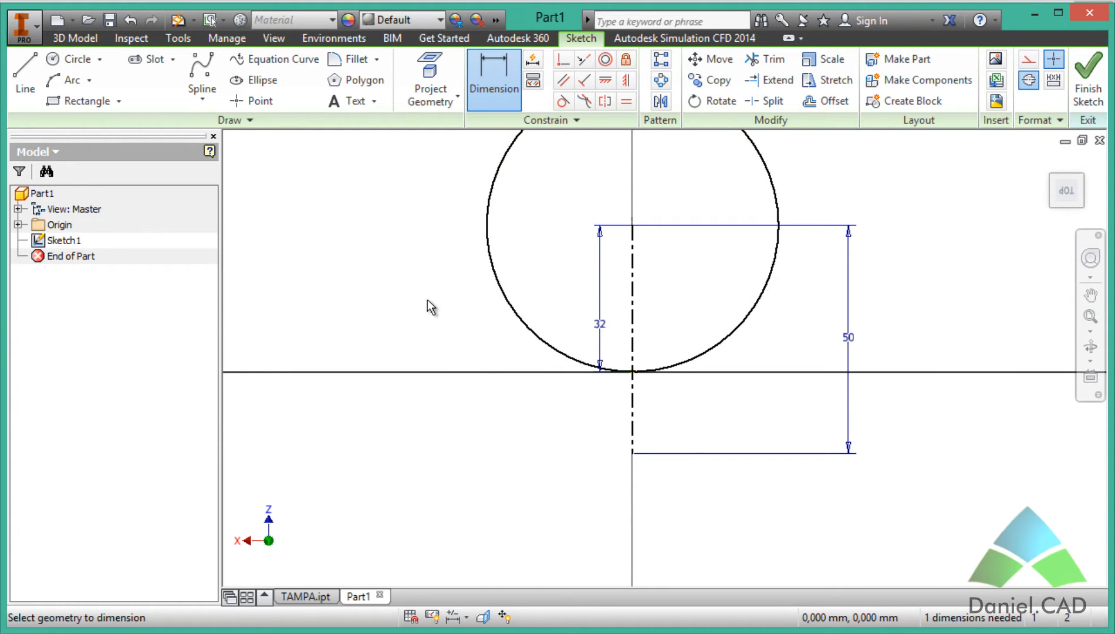
Switch to the TAMPA.pdf drawing, examine the side view's overall diameter and height, and return to the Inventor sketch
left_click(30, 82)
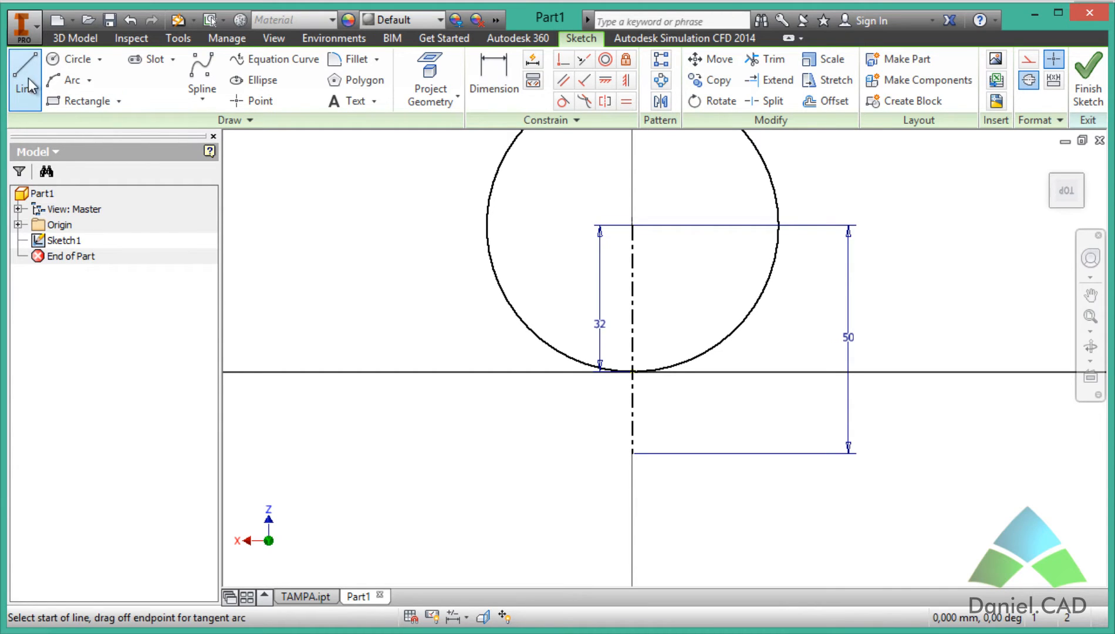
left_click(632, 453)
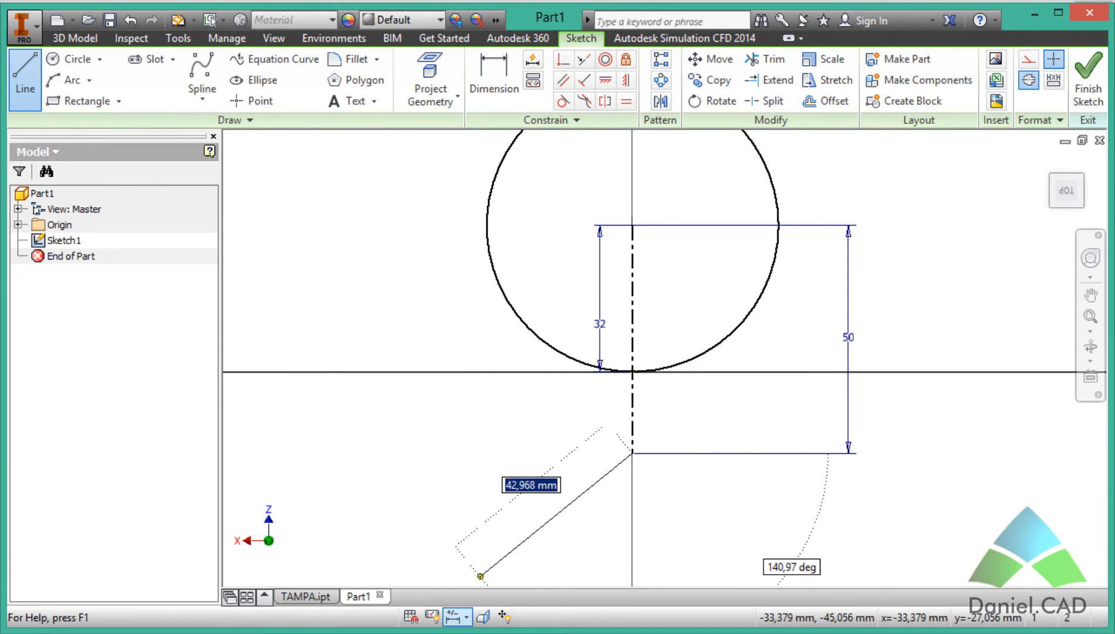
key("alt+Tab")
scroll(672, 379, "down", 1)
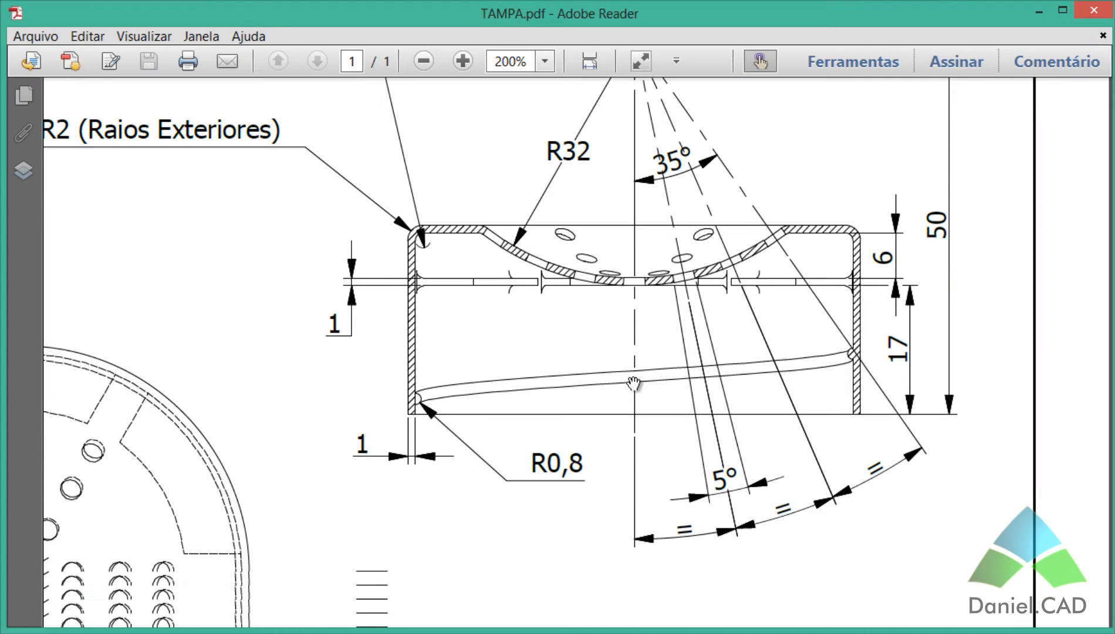
scroll(588, 381, "down", 2, "ctrl")
scroll(589, 380, "down", 1, "ctrl")
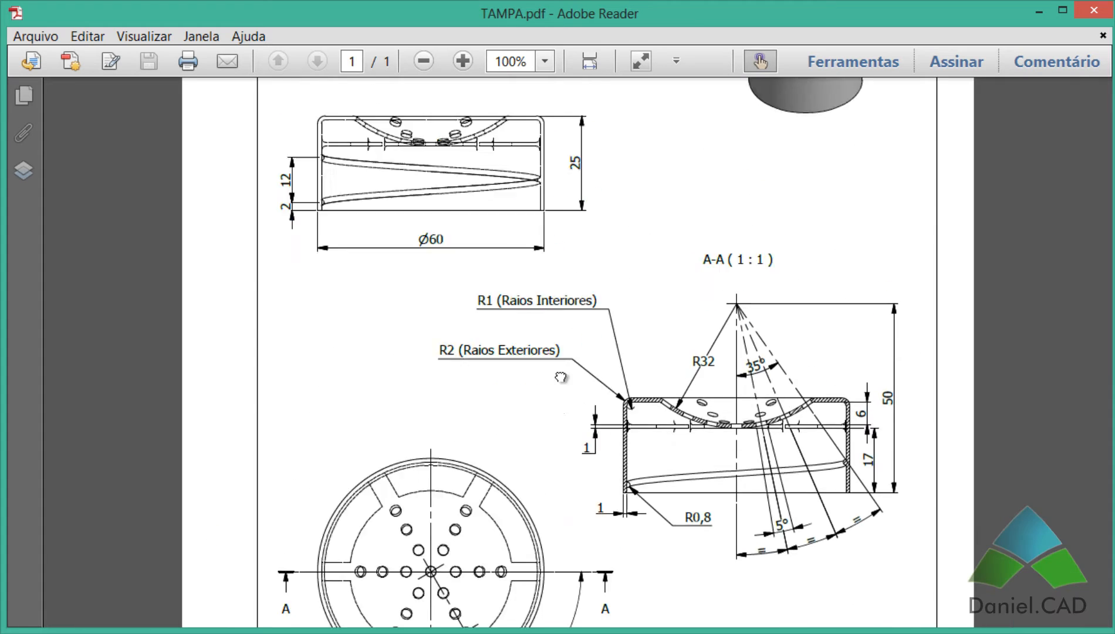
scroll(565, 379, "up", 2, "ctrl")
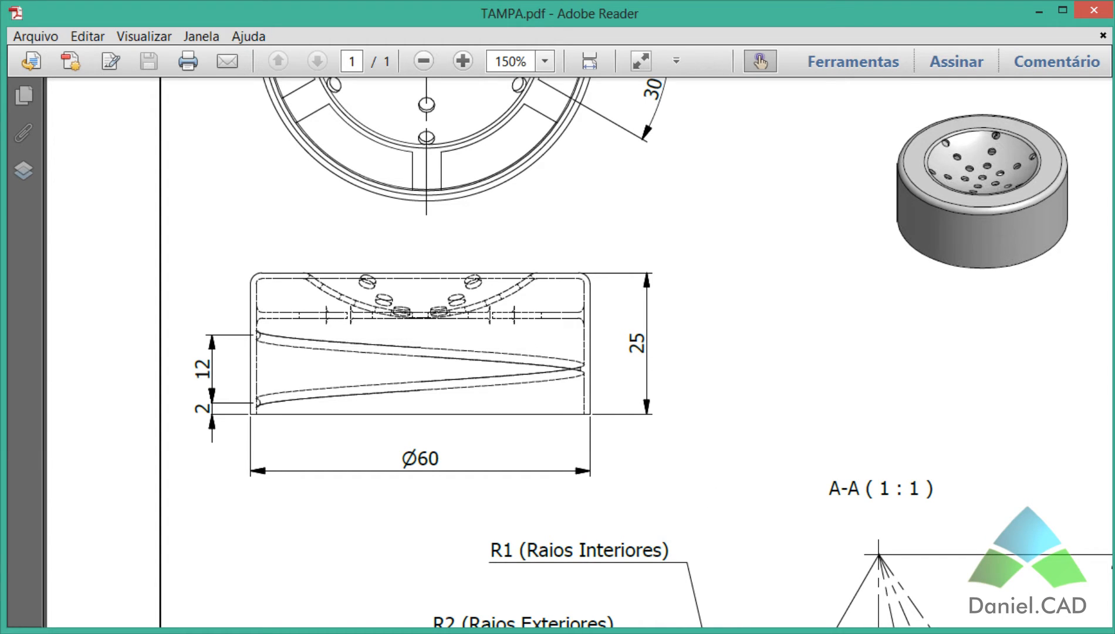
left_click(508, 564)
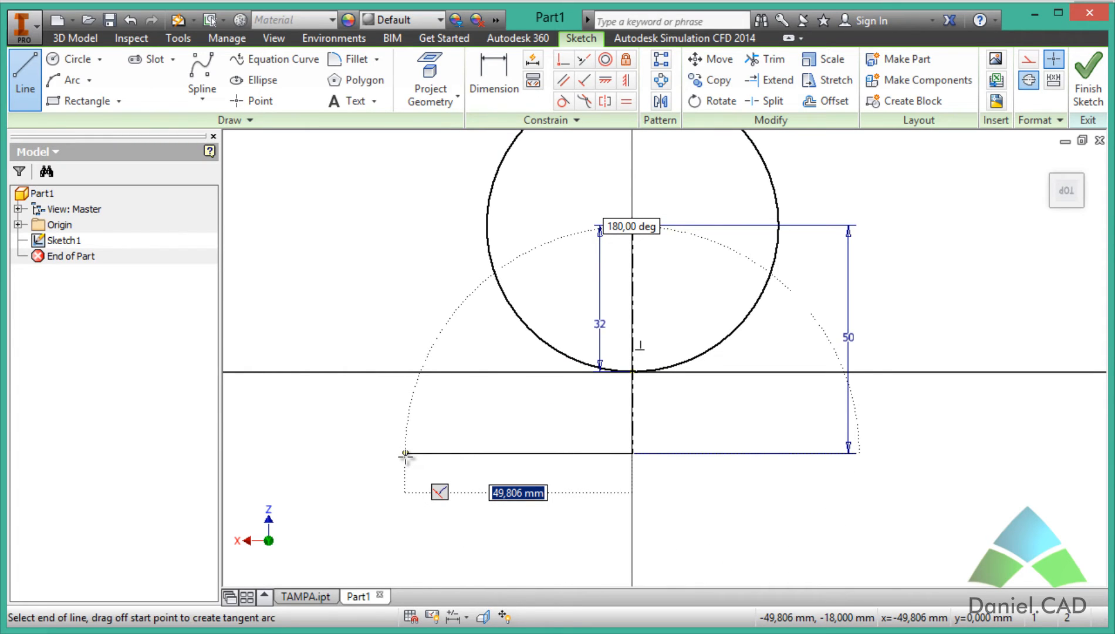
key("Escape")
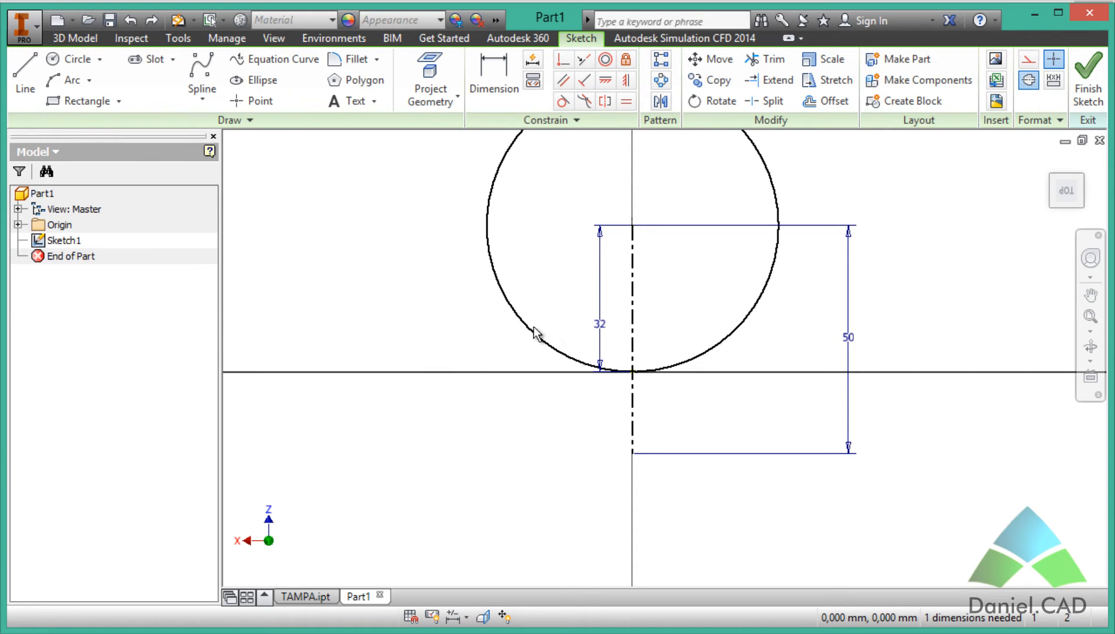
left_click(434, 633)
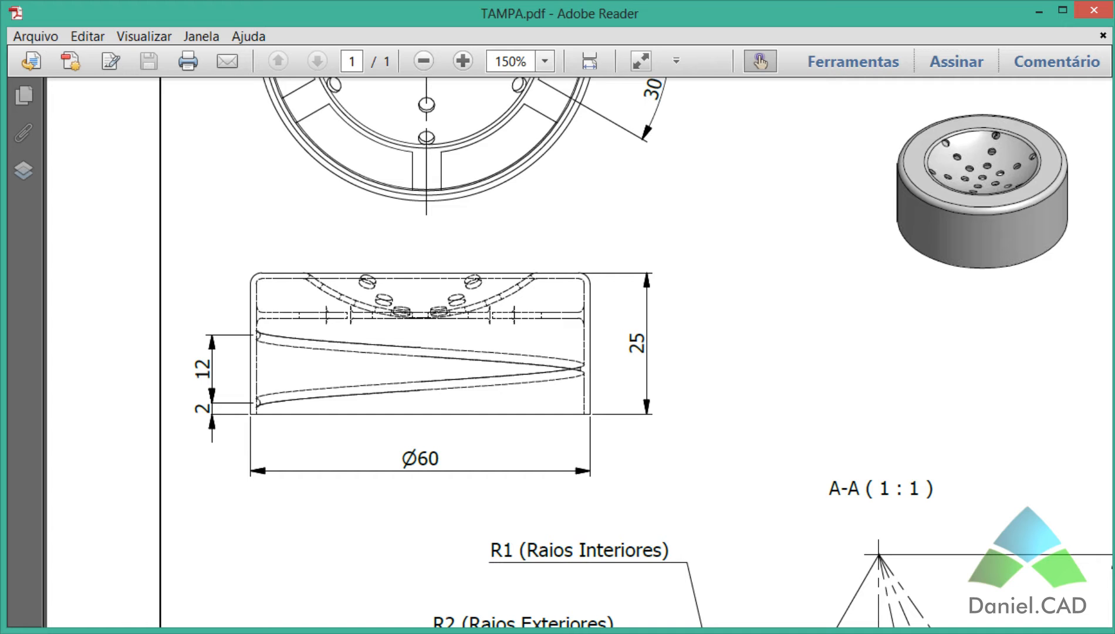
mouse_move(509, 632)
left_click(507, 546)
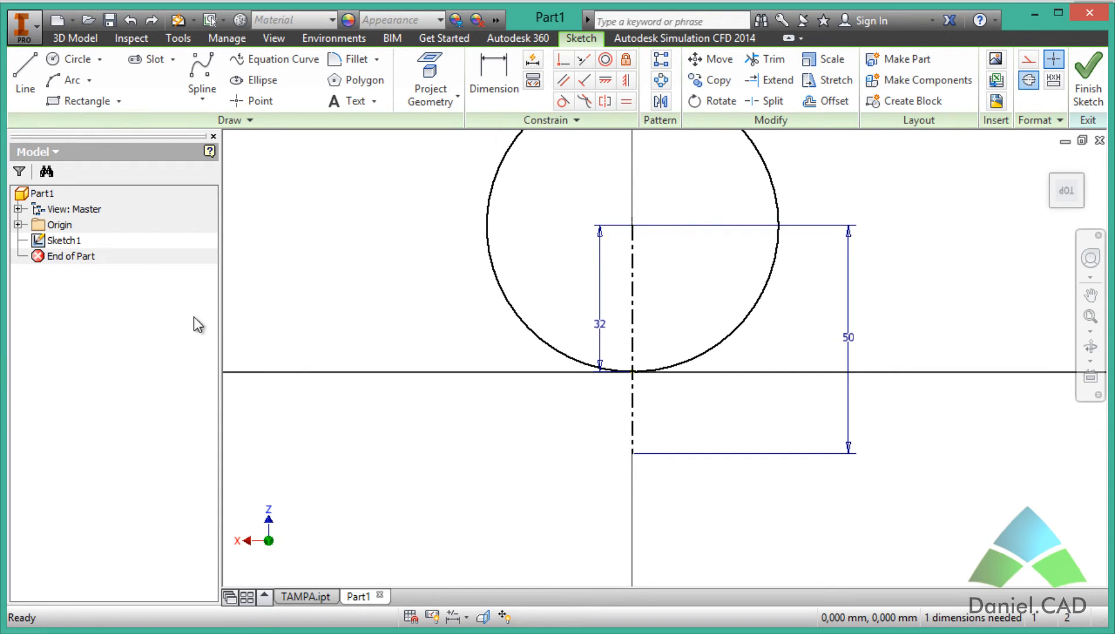
With centreline format off, draw connected lines from the centreline's lower end: about 37 mm left, 31 mm up, and right into the circle
left_click(25, 70)
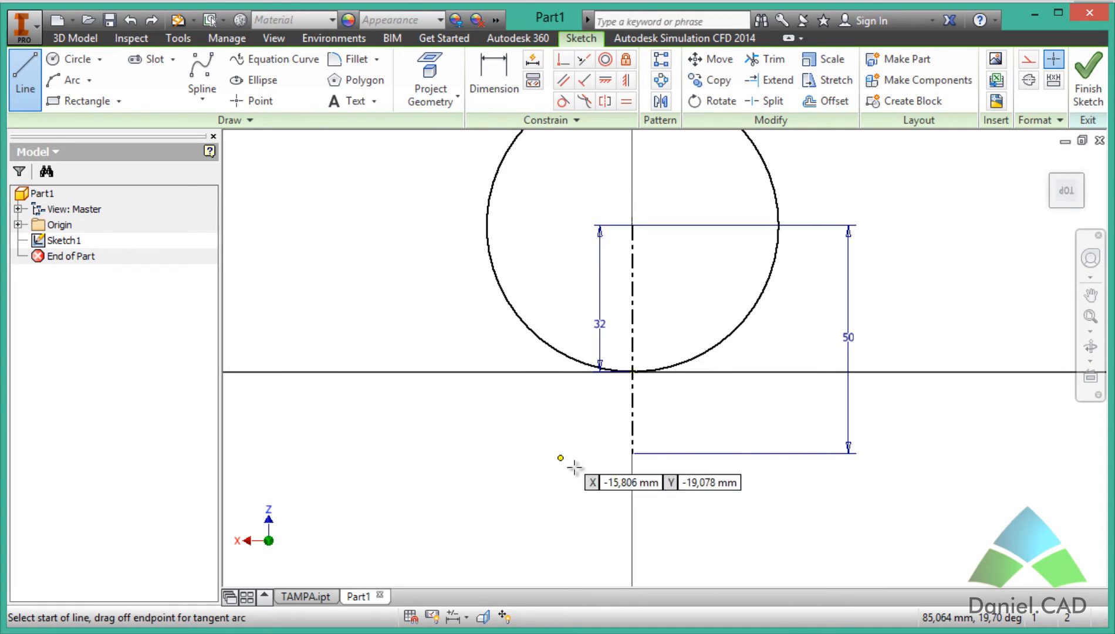
left_click(632, 453)
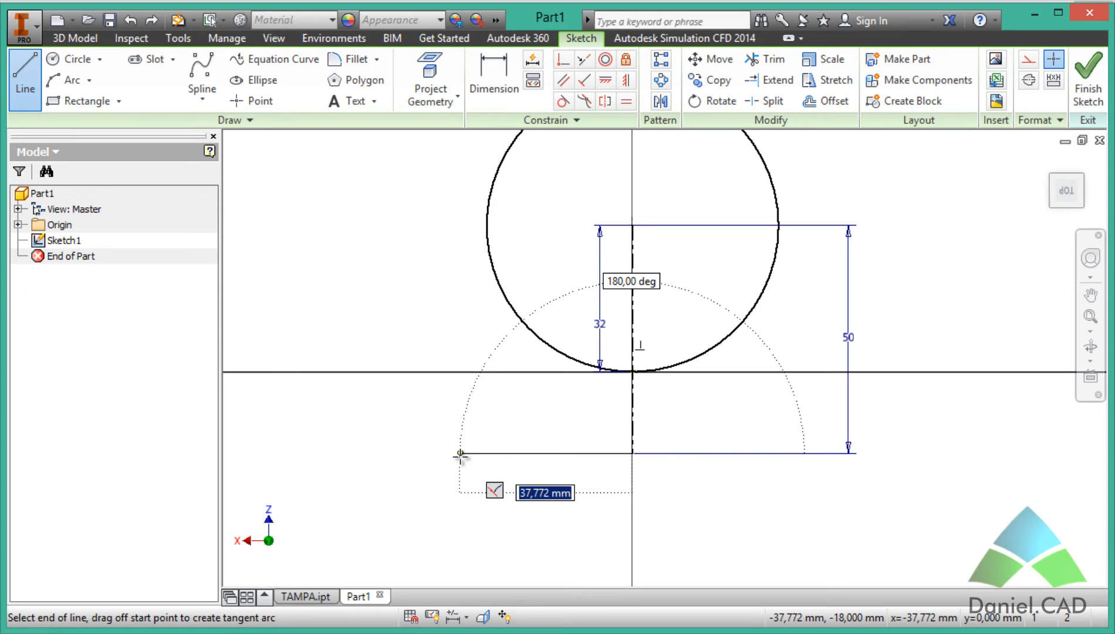
left_click(464, 453)
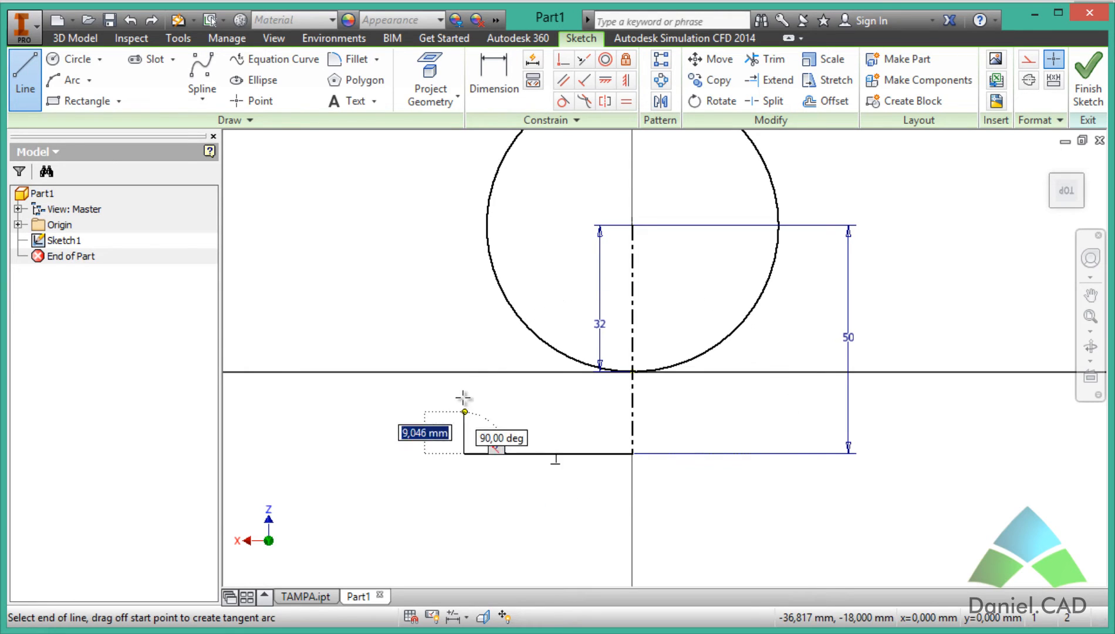
left_click(464, 312)
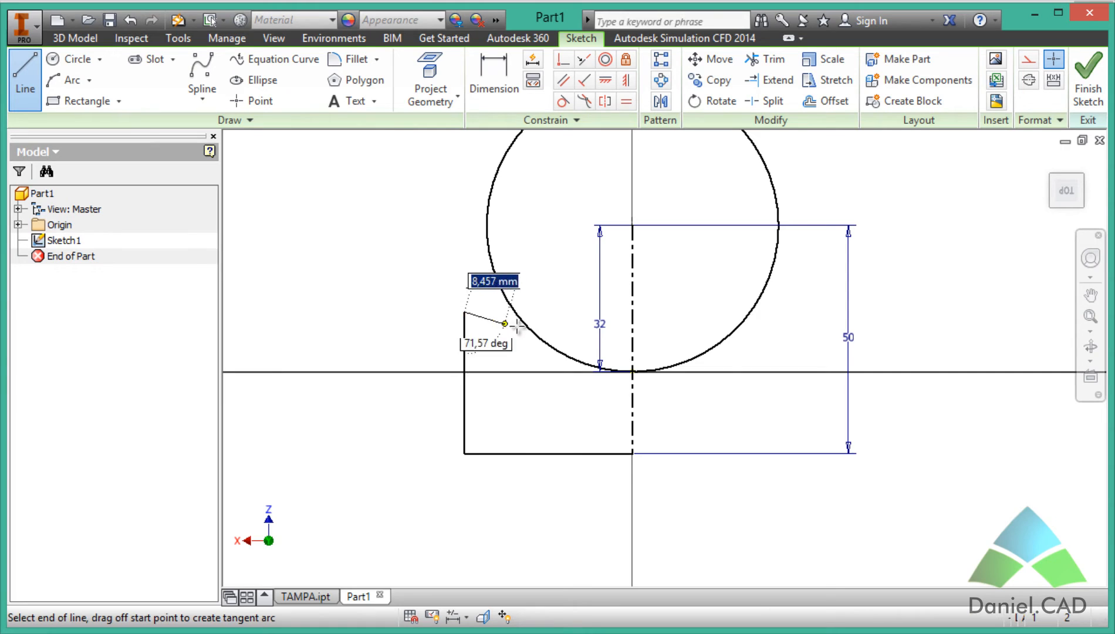
left_click(548, 311)
key("Escape")
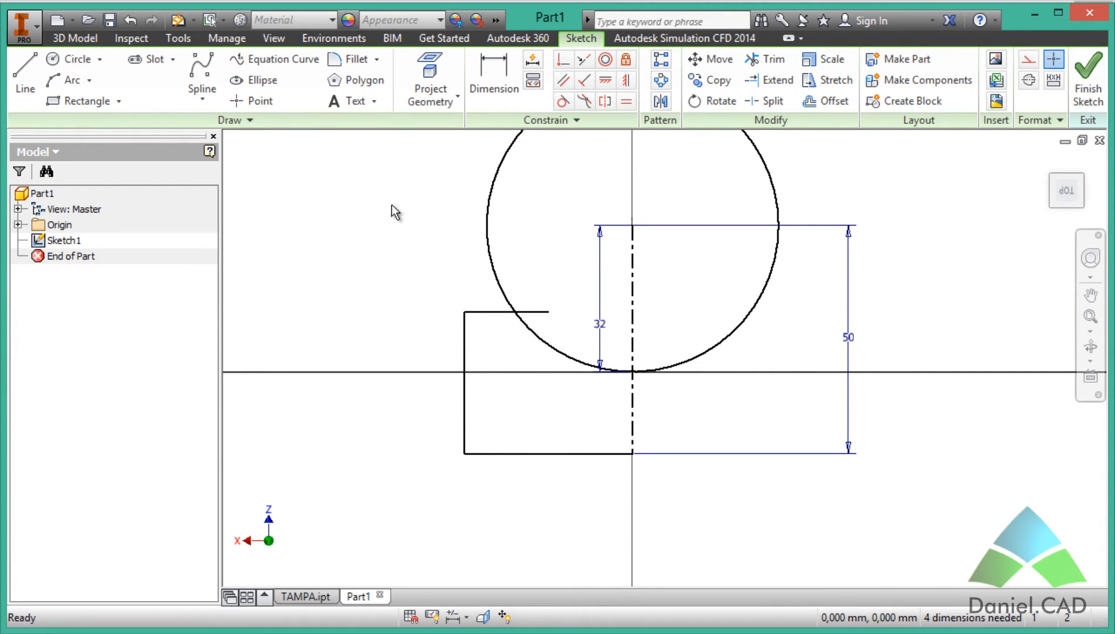
Add a diameter dimension of 60 mm between the profile's outer vertical line and the centreline
key("d")
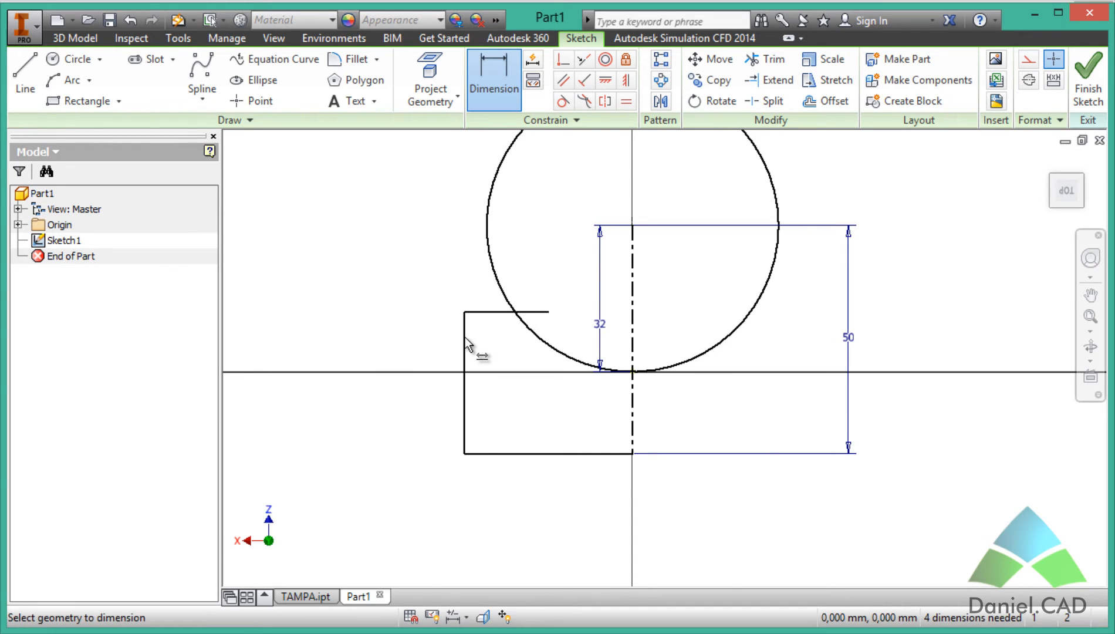
left_click(464, 349)
left_click(632, 408)
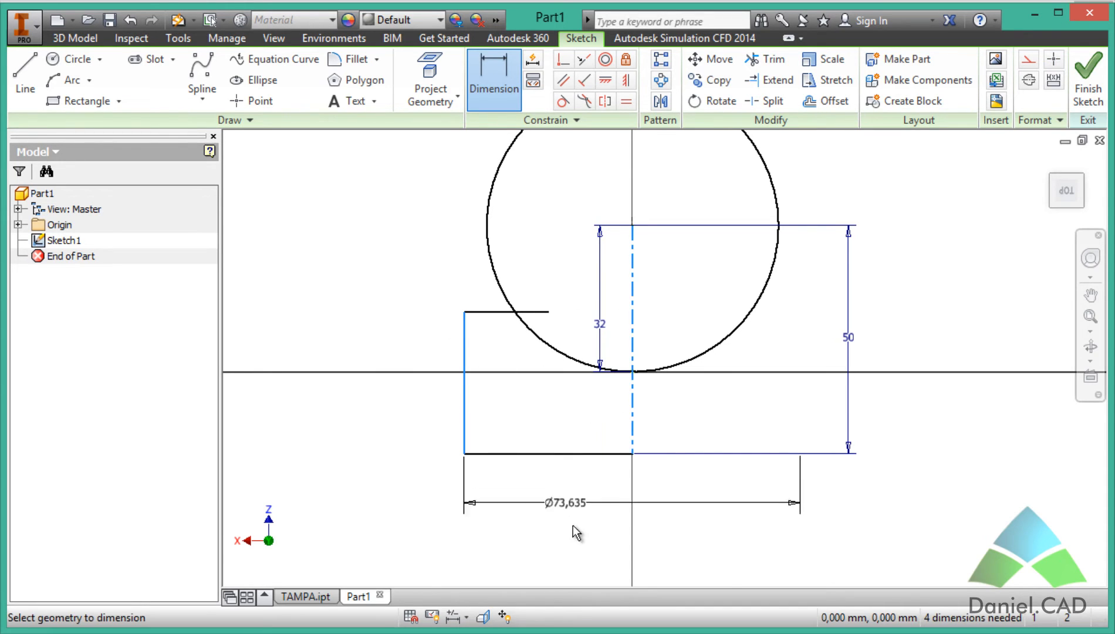
left_click(617, 525)
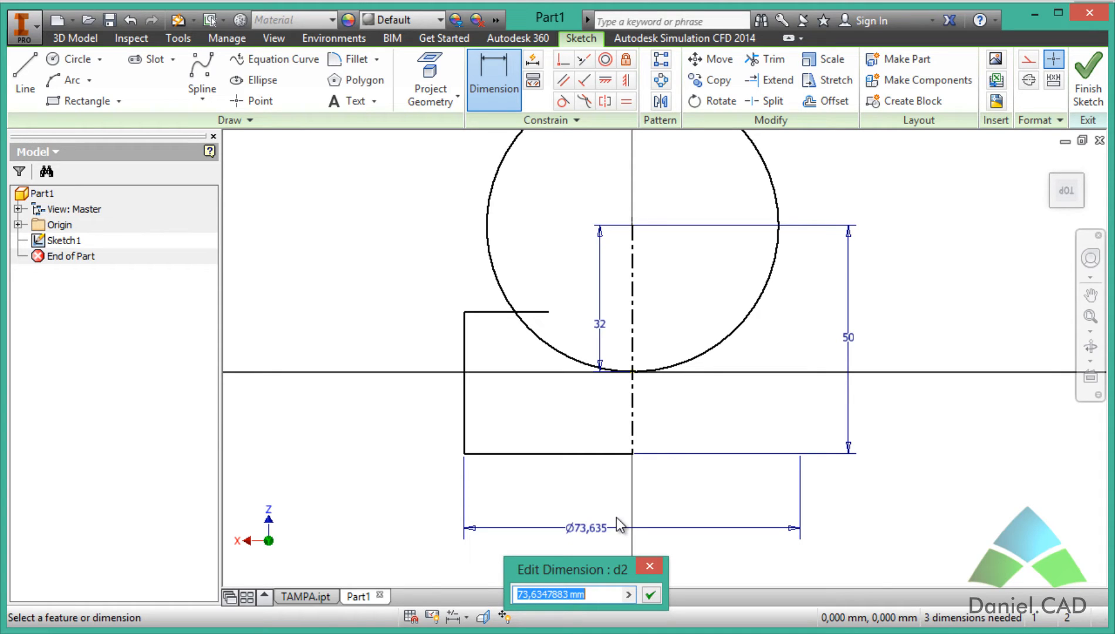
type("80")
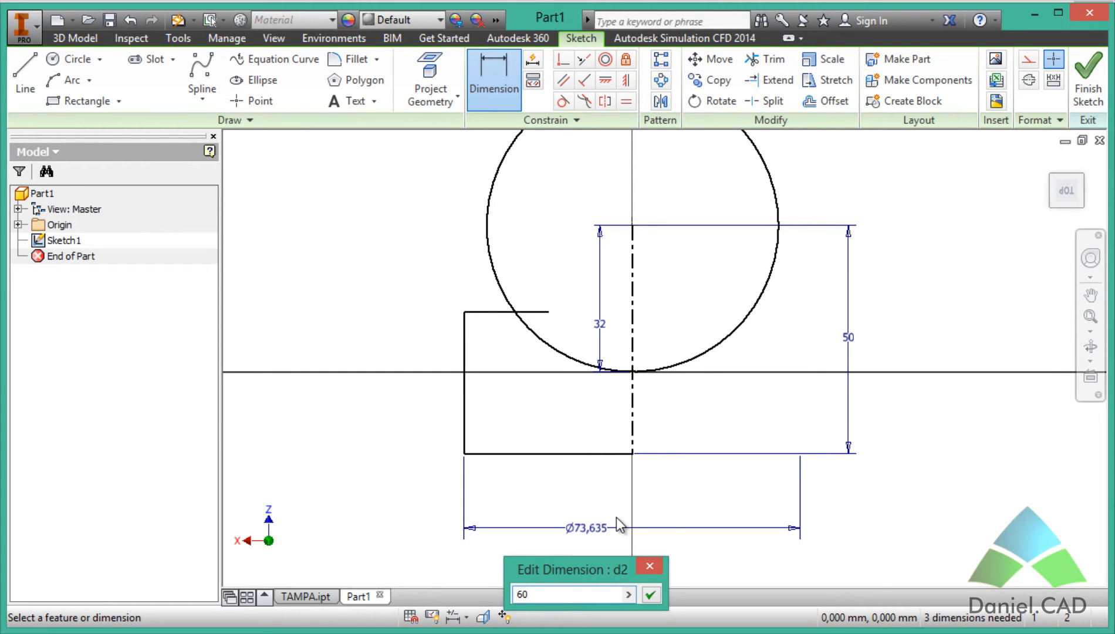
key("Return")
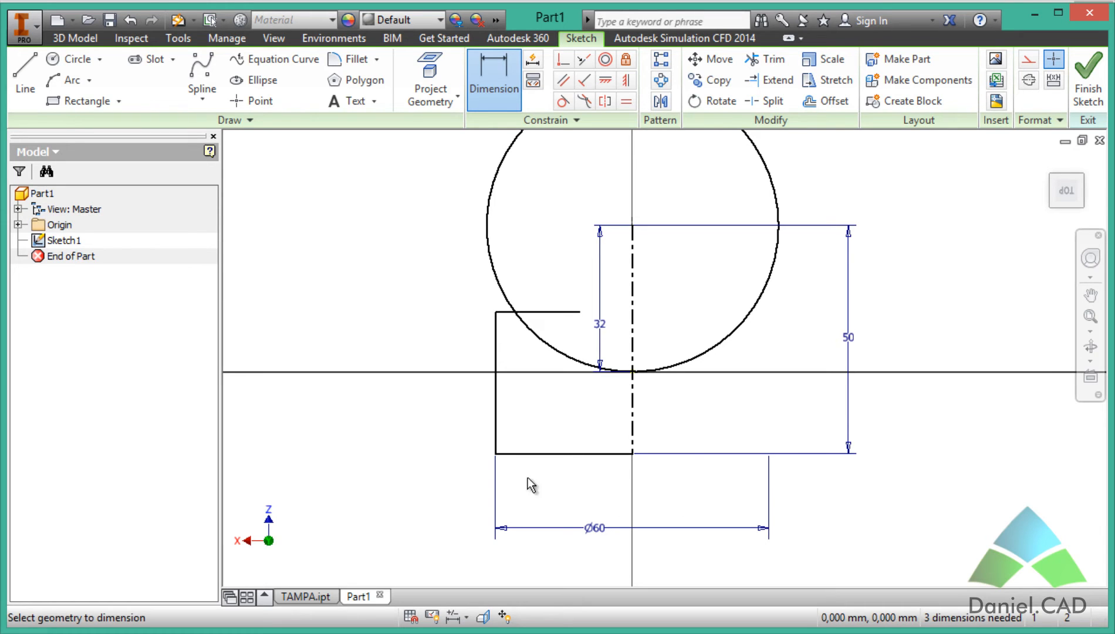
Dimension the height of the profile's outer vertical line to 25 mm
left_click(497, 401)
left_click(471, 410)
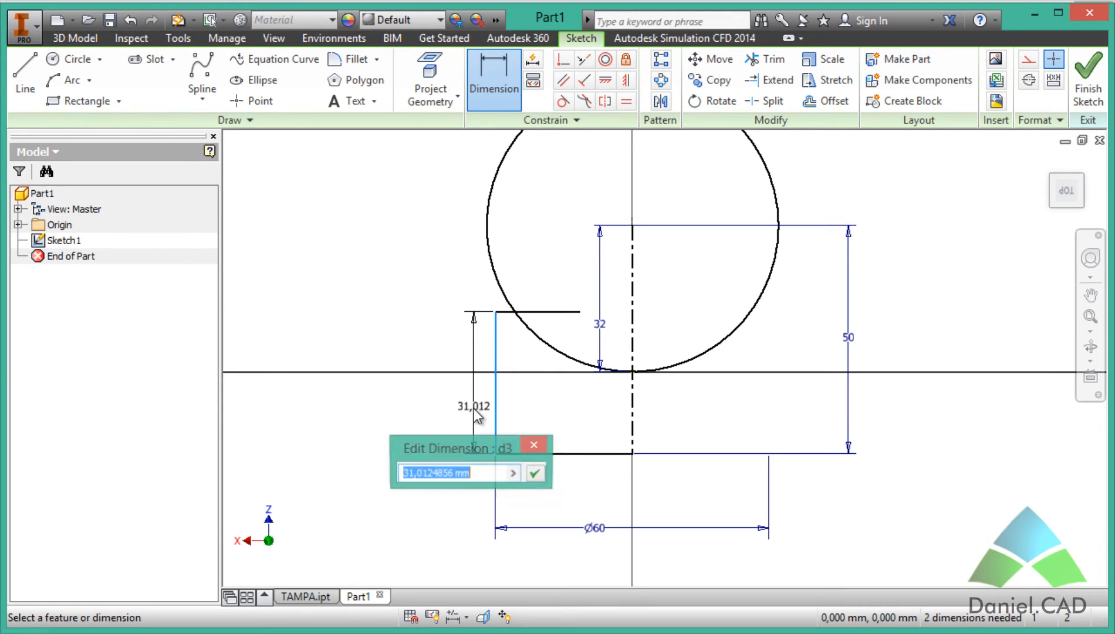
type("3")
key("BackSpace")
type("25")
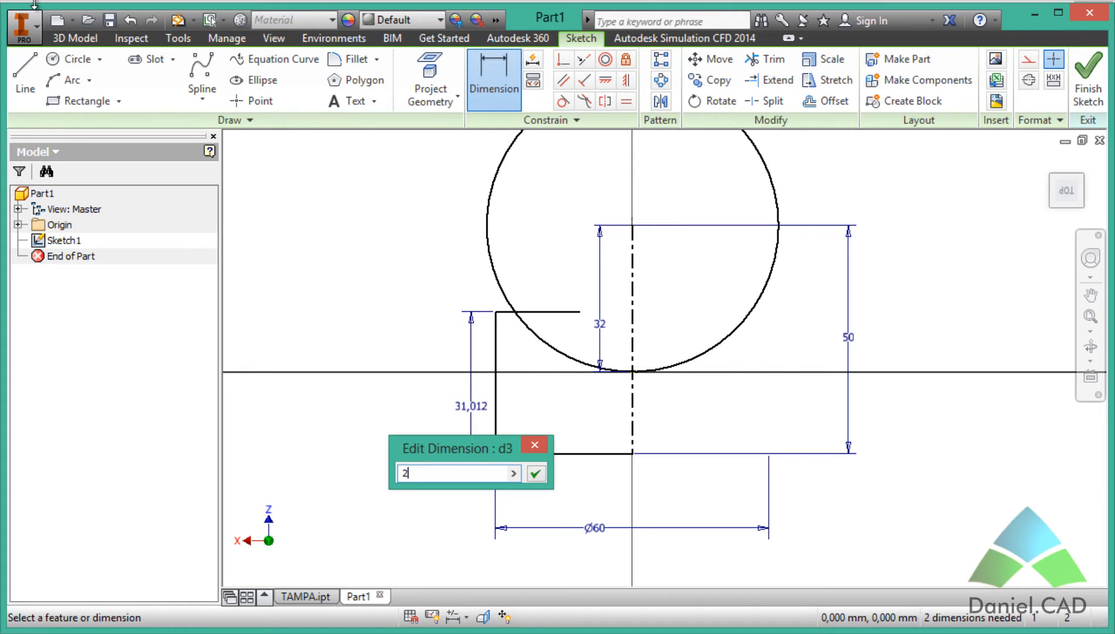
key("Return")
key("Escape")
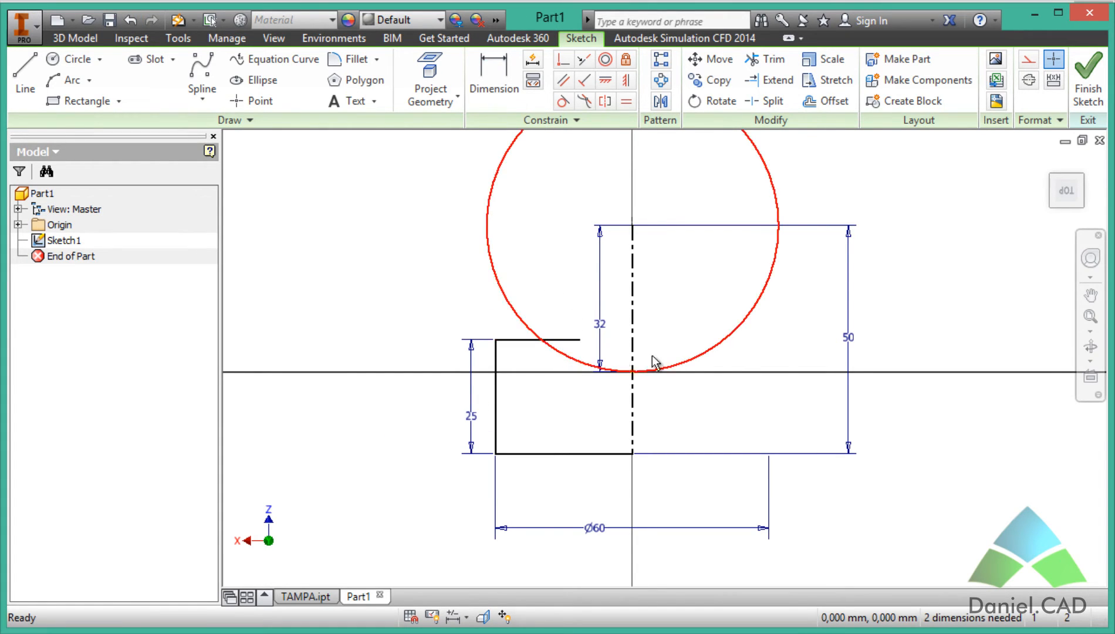
Trim the upper line's end inside the circle and the unneeded part of the circle, leaving only the arc from that line to the centreline
middle_click_drag(656, 384, 636, 428)
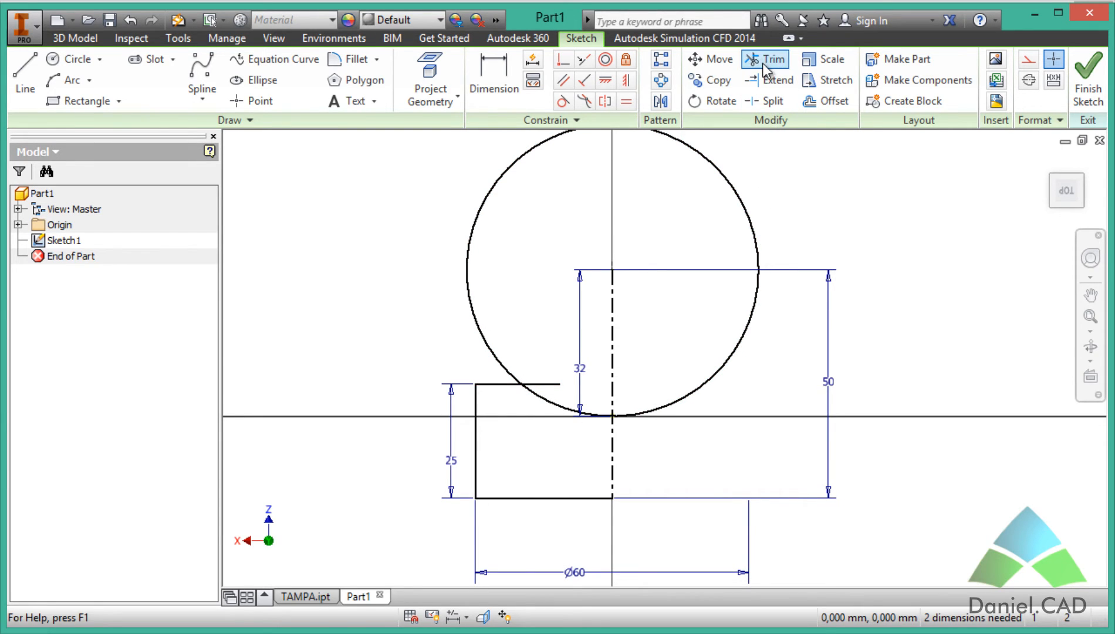
left_click(764, 63)
left_click(547, 384)
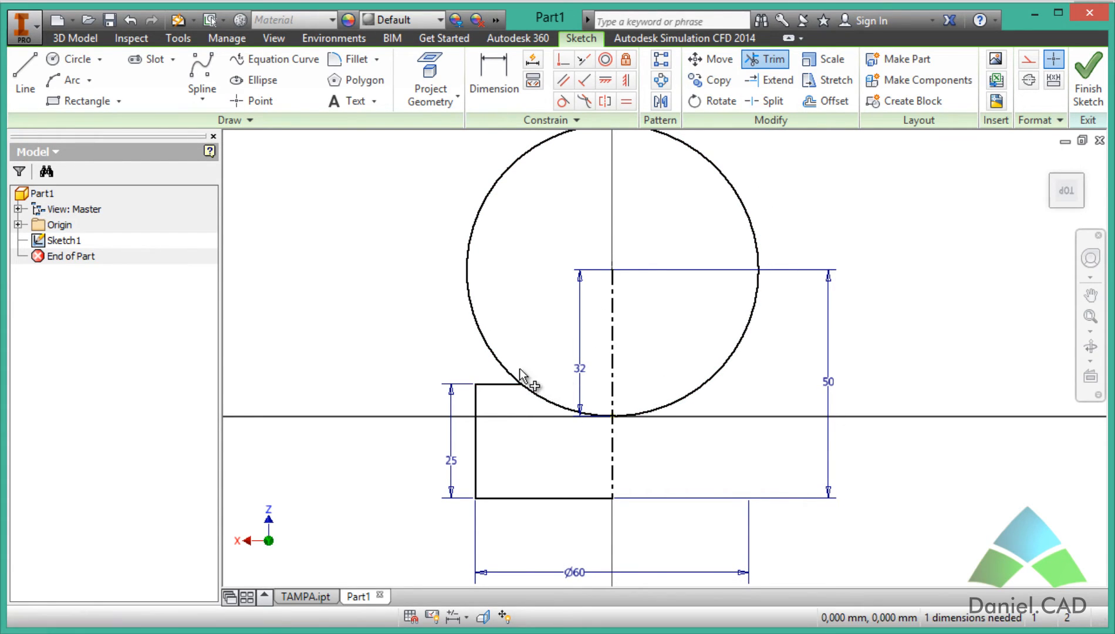
left_click(520, 376)
key("Escape")
scroll(551, 444, "down", 5)
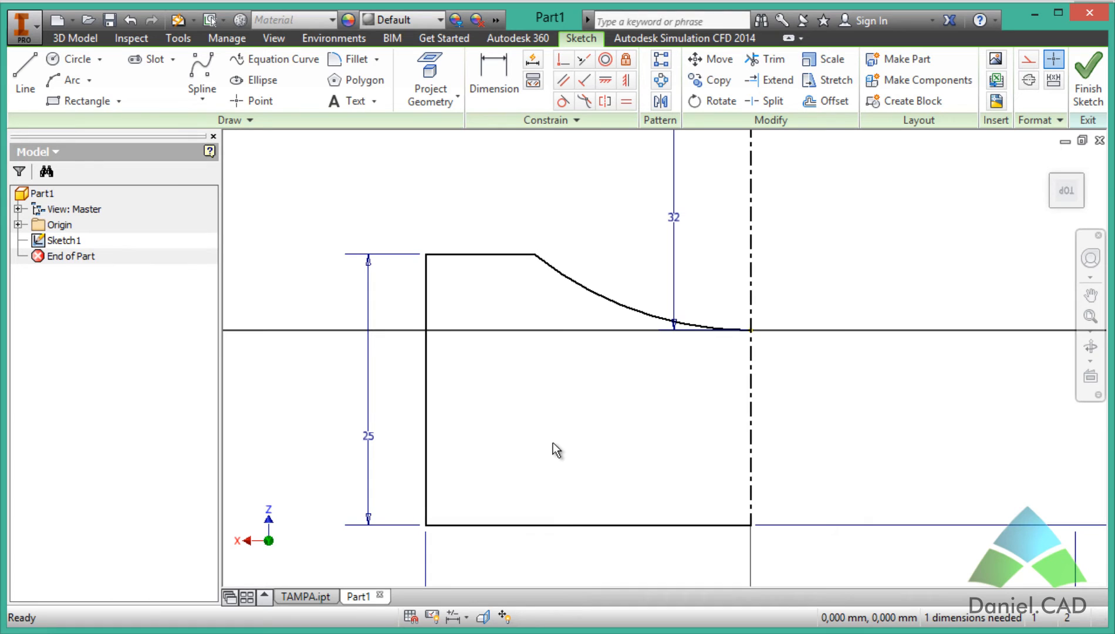
Switch to TAMPA.pdf in Adobe Reader, examine the wall thickness in section A-A, and return to the Inventor sketch
left_click(464, 633)
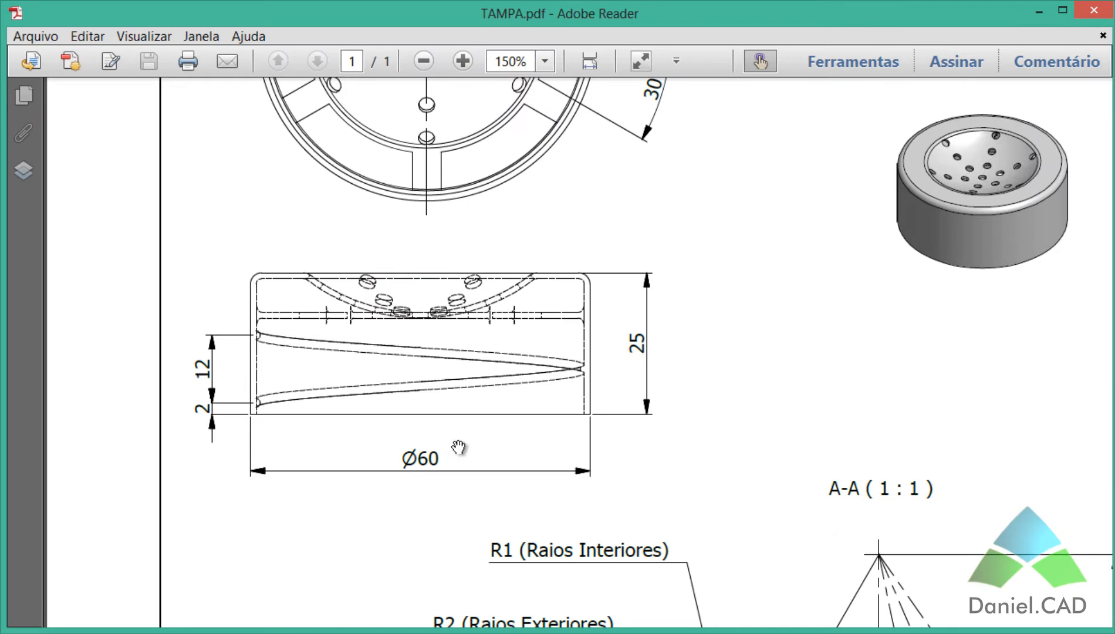
scroll(460, 448, "down", 3)
left_click_drag(802, 496, 676, 346)
scroll(676, 346, "down", 2)
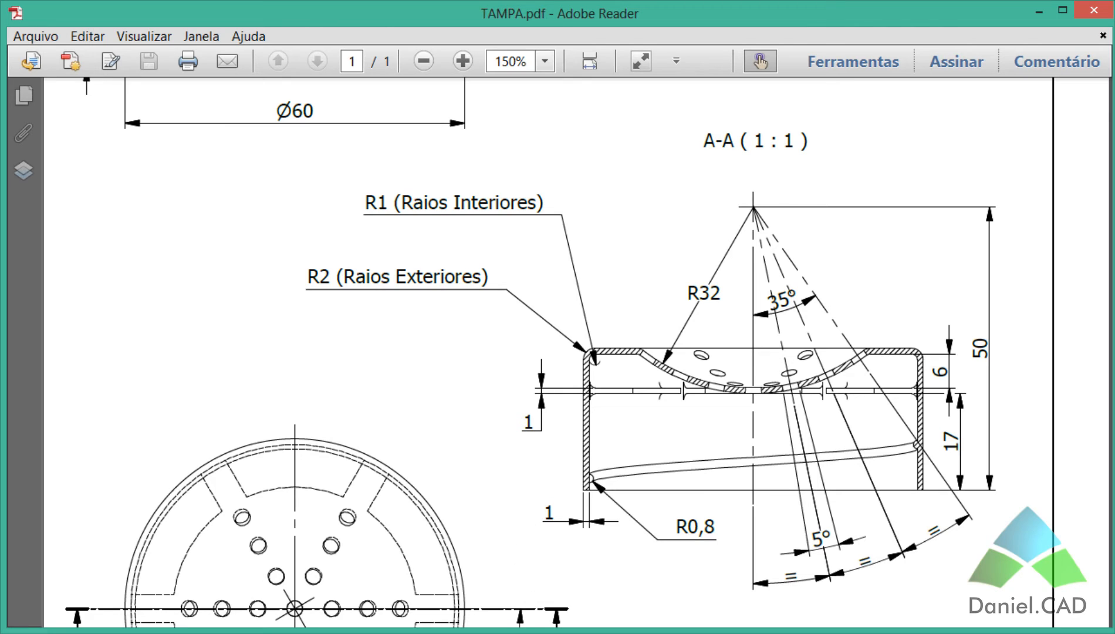
left_click(560, 530)
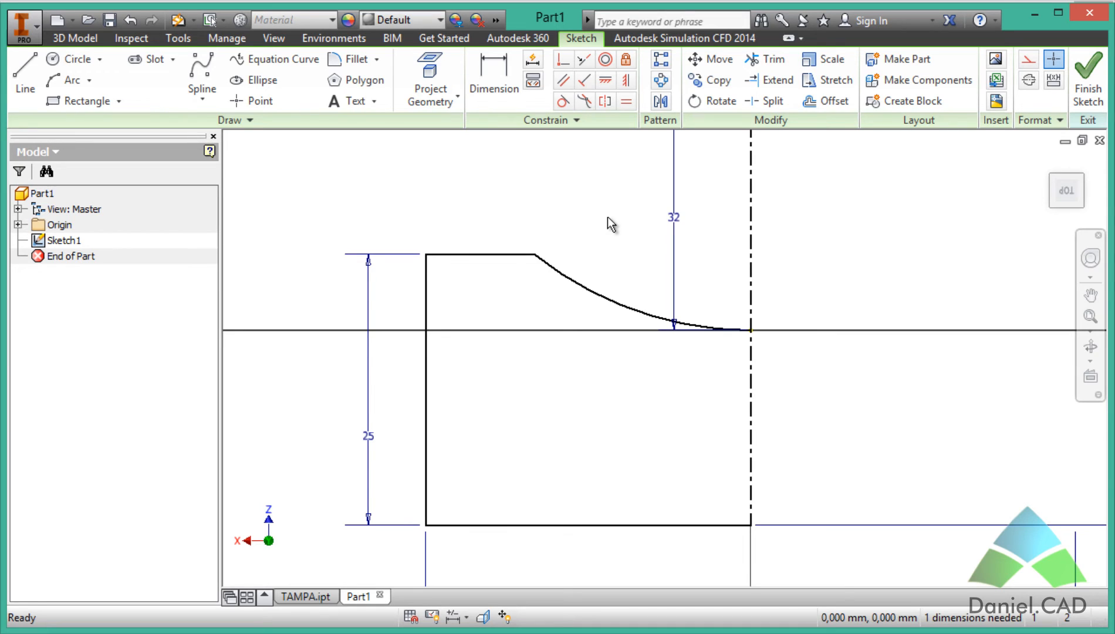
Try to offset the closed profile inward, starting from its arc
left_click(829, 102)
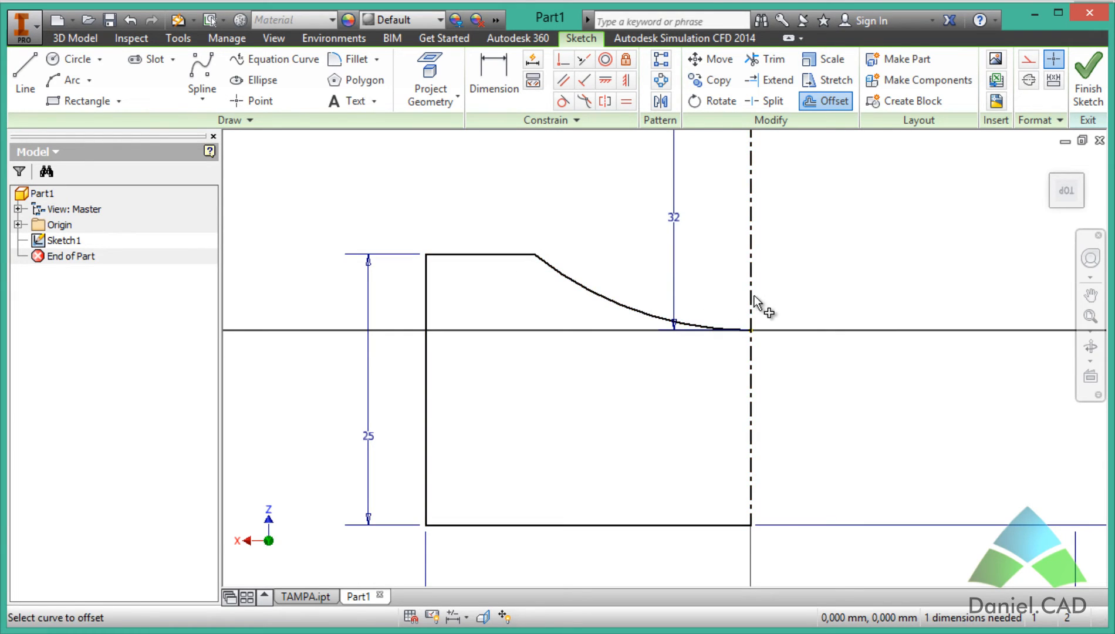
left_click(625, 310)
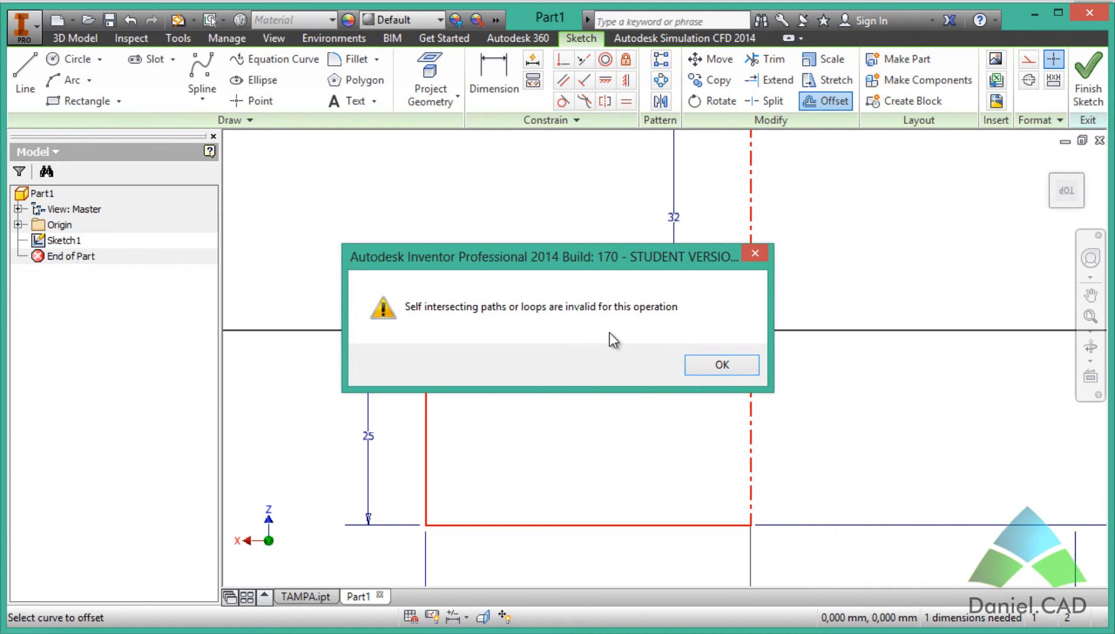
left_click(716, 365)
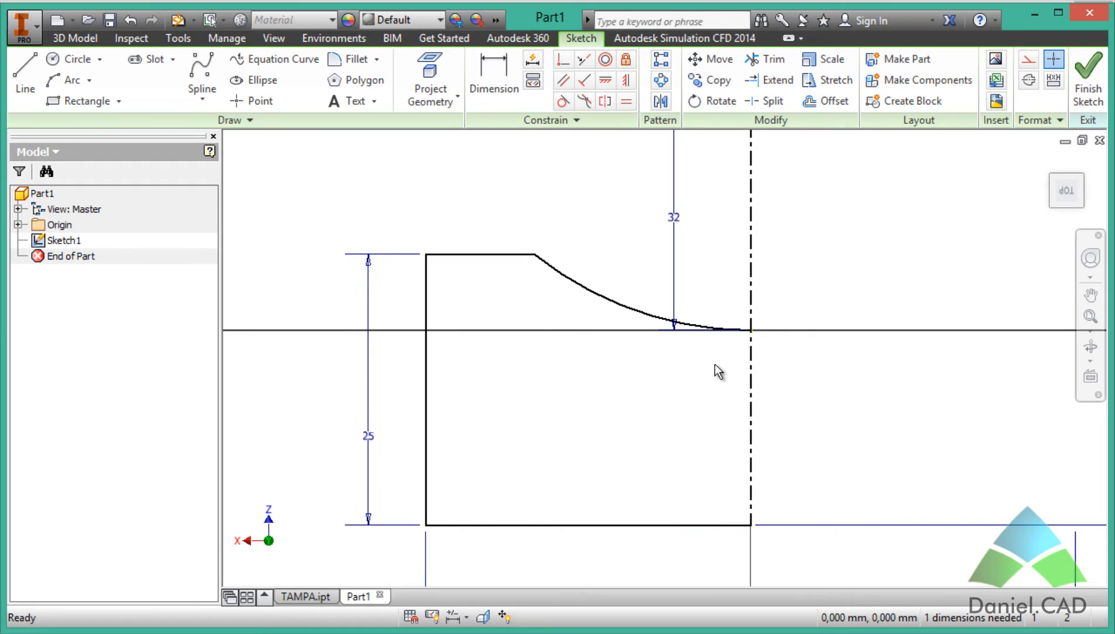
Delete the profile's horizontal base line and offset the remaining connected lines and arc inward by about 1.8 mm
left_click(617, 525)
key("Delete")
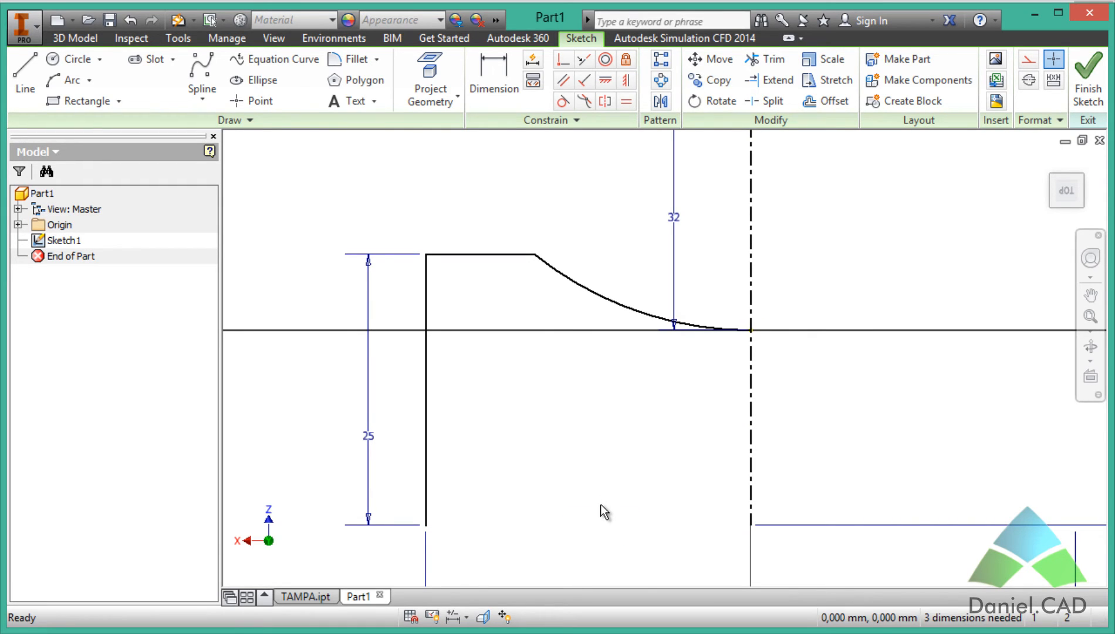
left_click(827, 101)
left_click(560, 272)
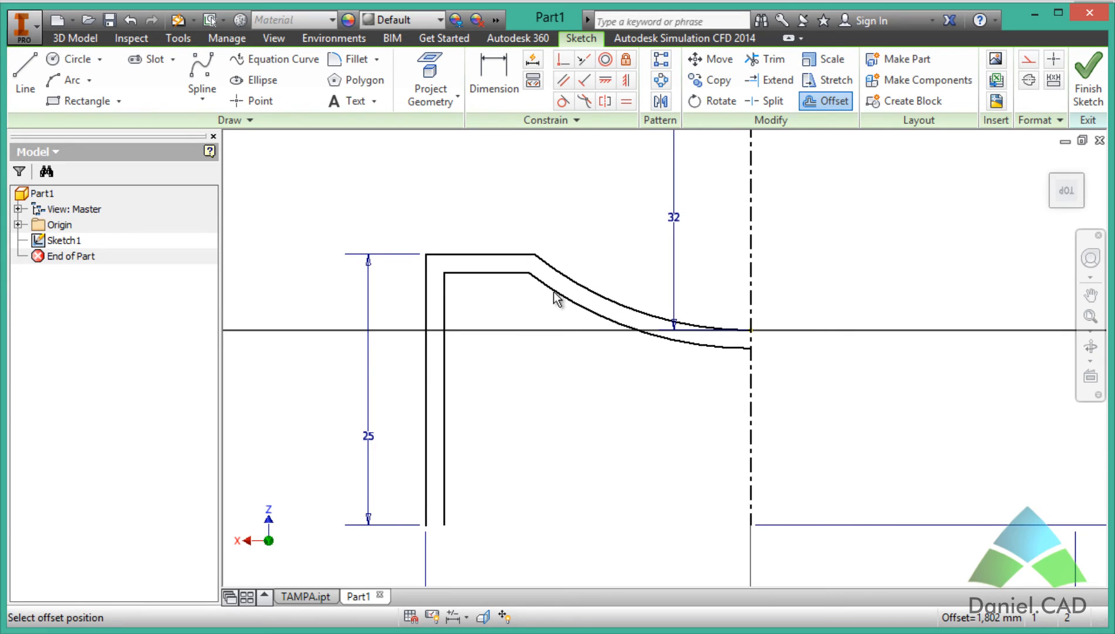
left_click(556, 299)
key("Escape")
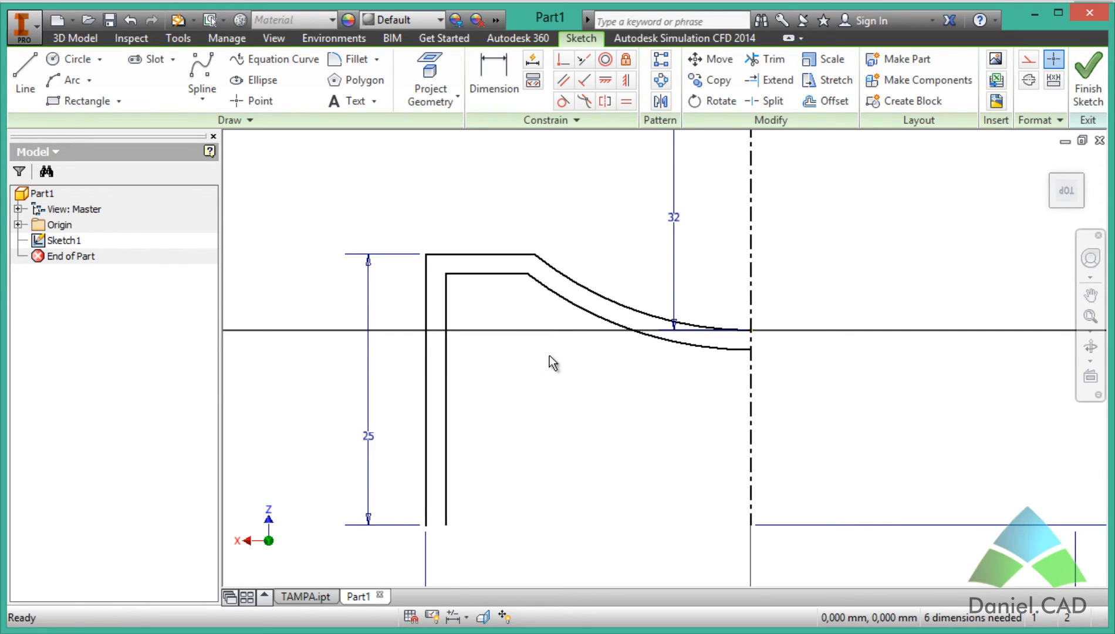
Dimension the distance between the outer and inner arcs to 1 mm
key("d")
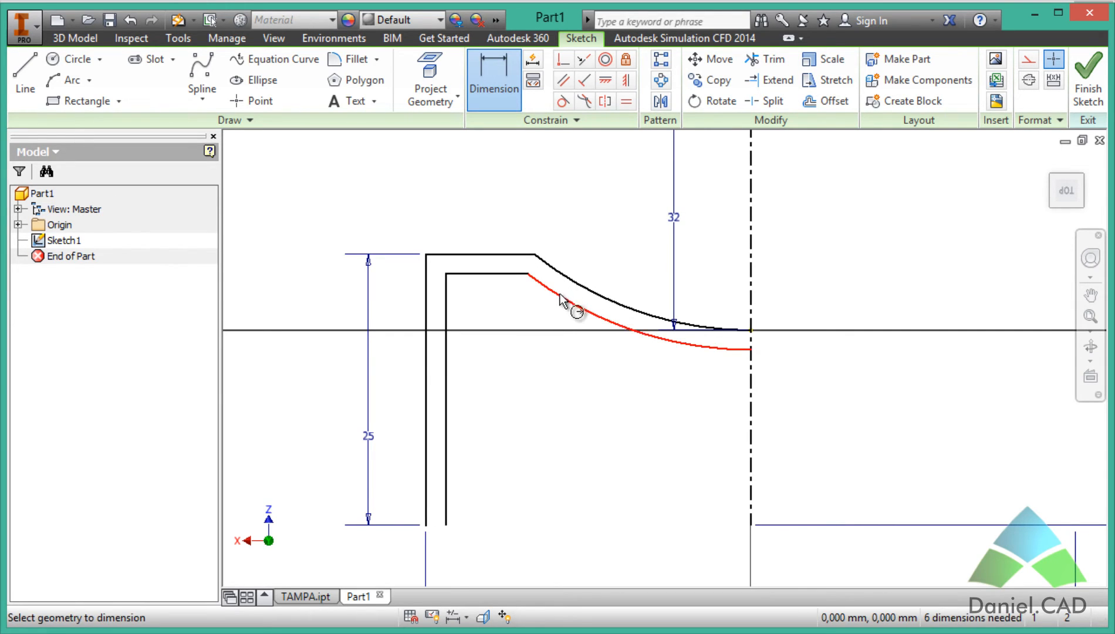
left_click(560, 301)
left_click(578, 275)
left_click(587, 258)
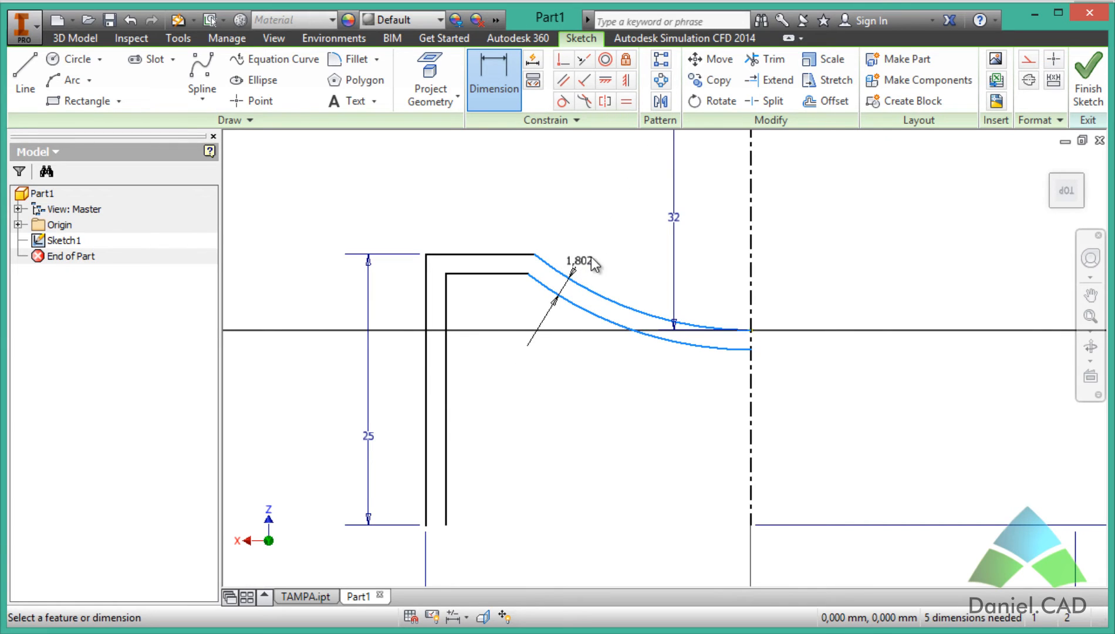
type("1")
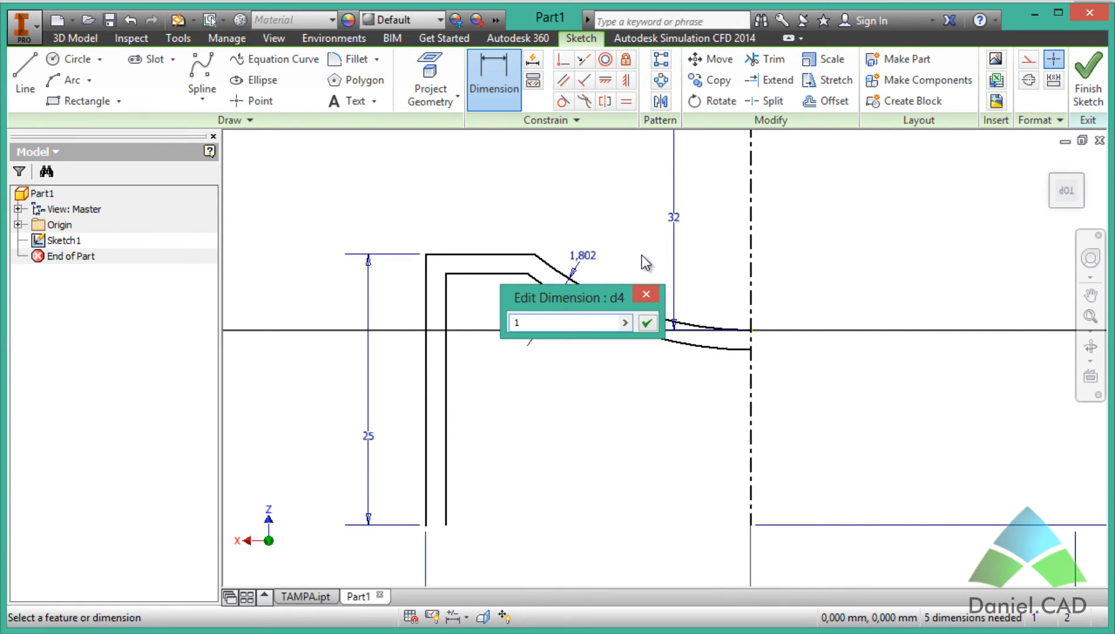
key("Return")
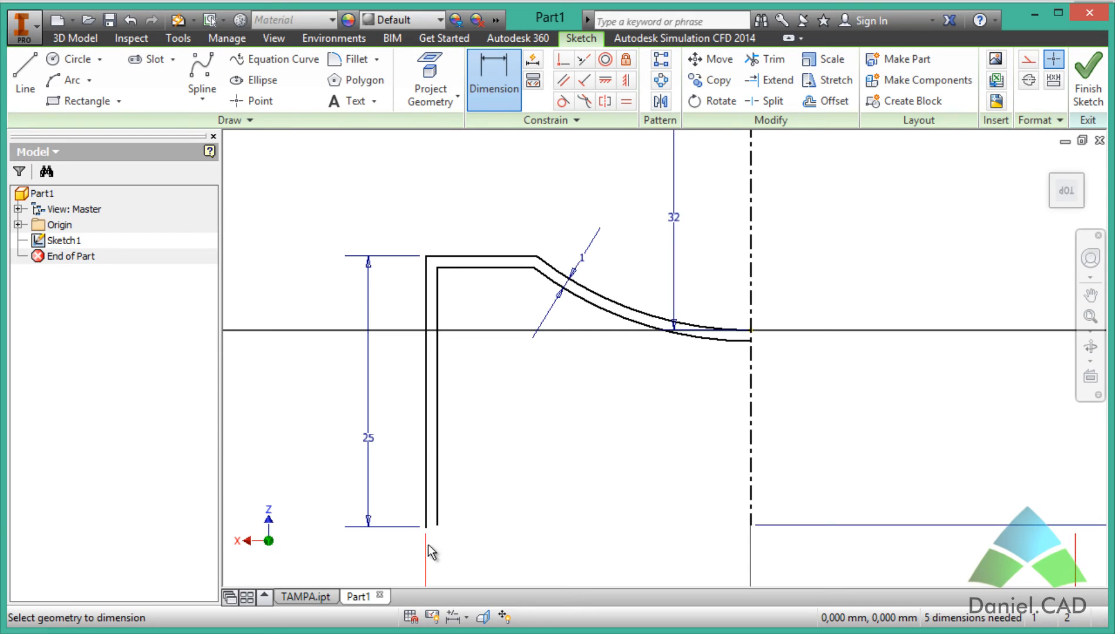
Draw a horizontal line from the lower end of the outer wall line to just past the inner wall line
scroll(432, 551, "up", 5)
key("l")
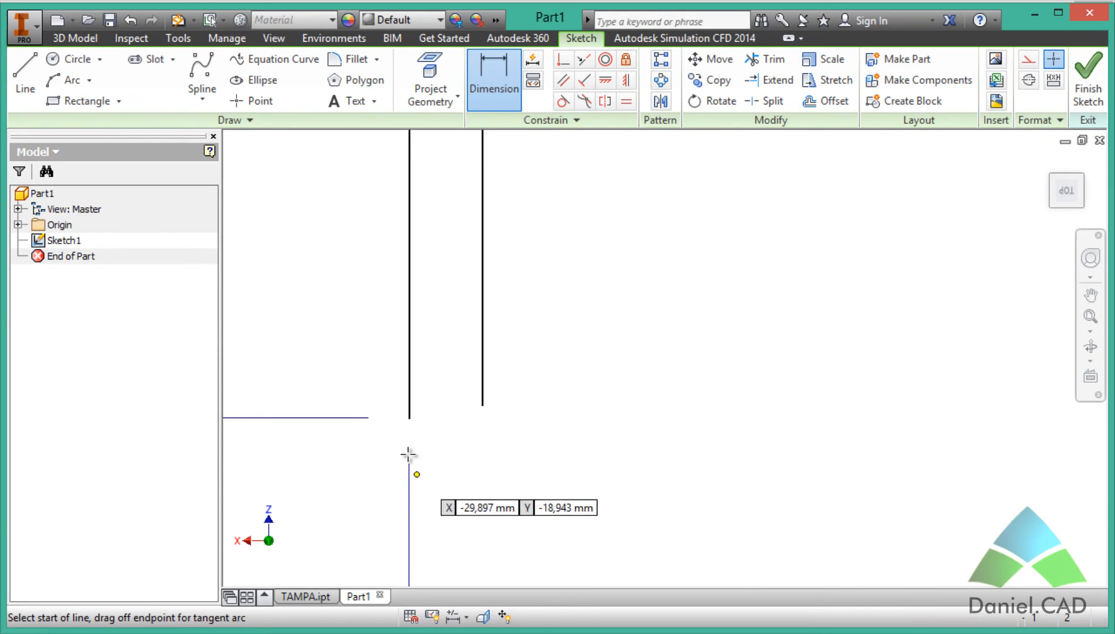
left_click(409, 417)
left_click(524, 417)
key("Escape")
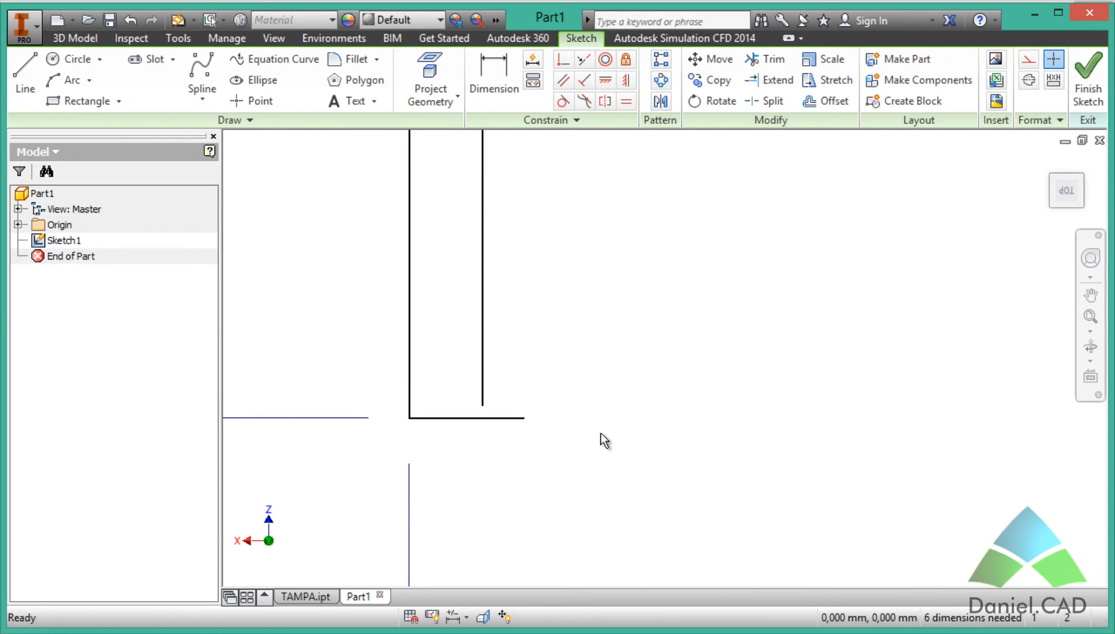
Extend the inner wall line down to the horizontal line and trim that line's excess beyond it
left_click(765, 82)
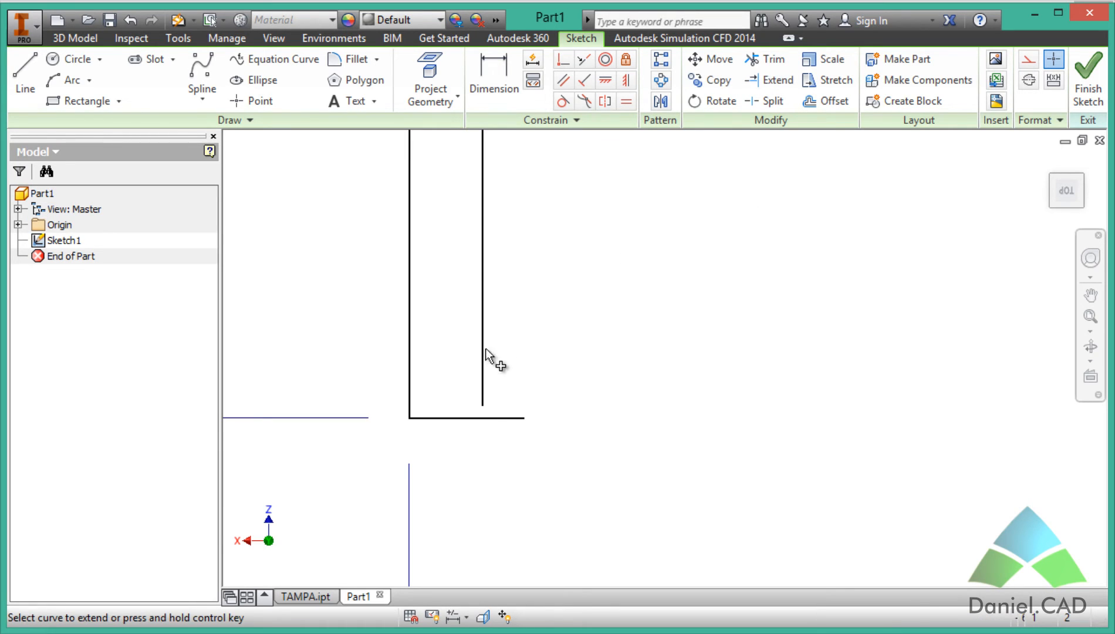
left_click(482, 358)
key("Escape")
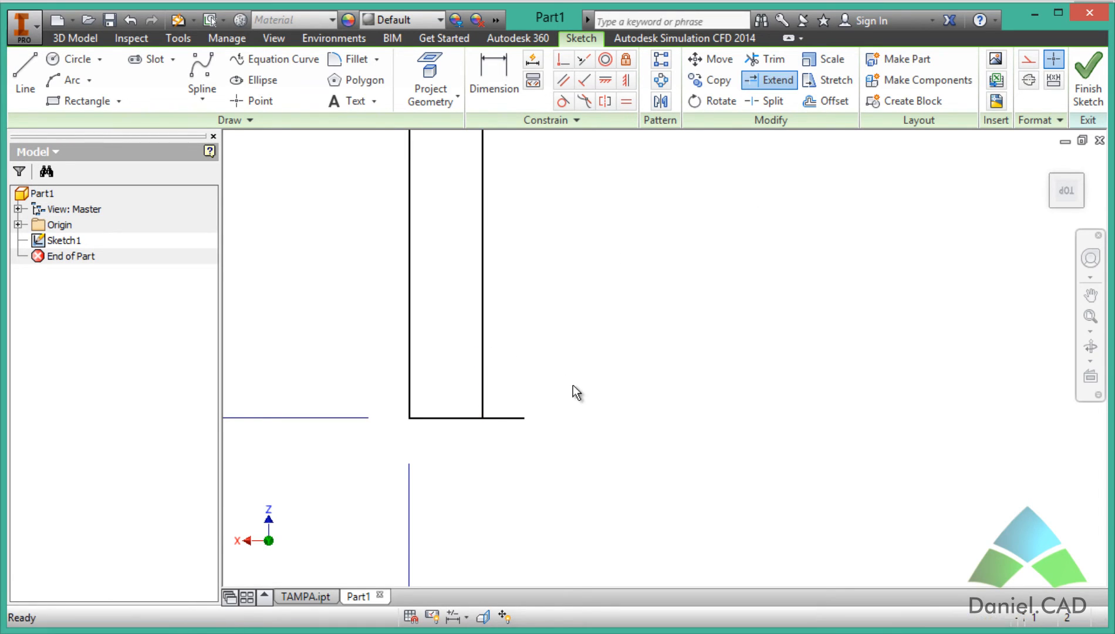
key("x")
left_click(518, 417)
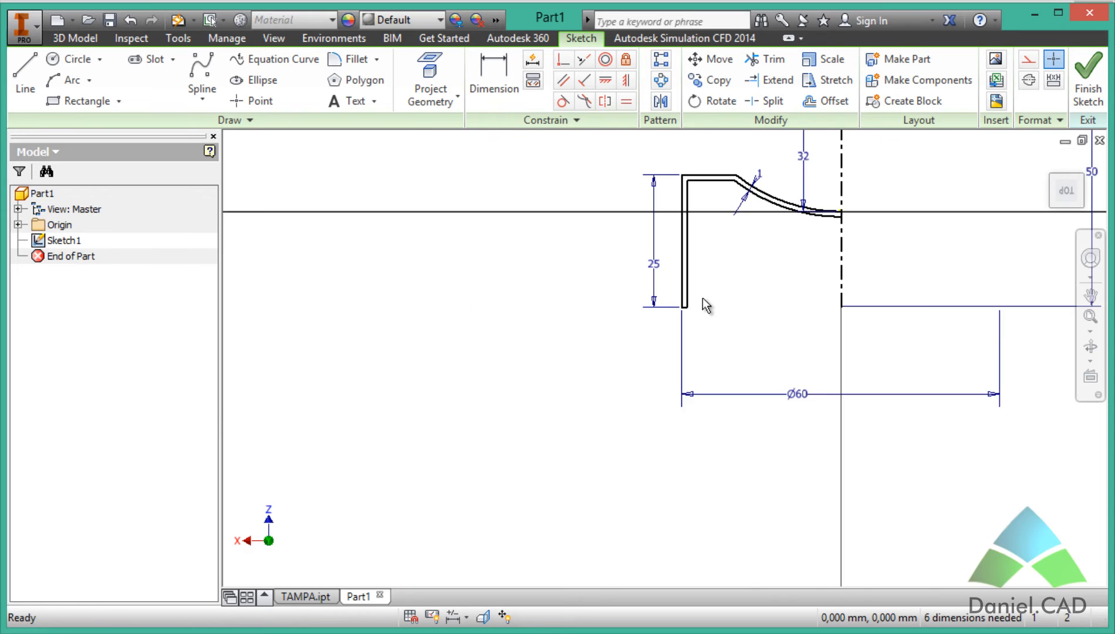
Close the profile at the centreline with a short vertical line joining the ends of the two arcs
scroll(703, 298, "up", 5)
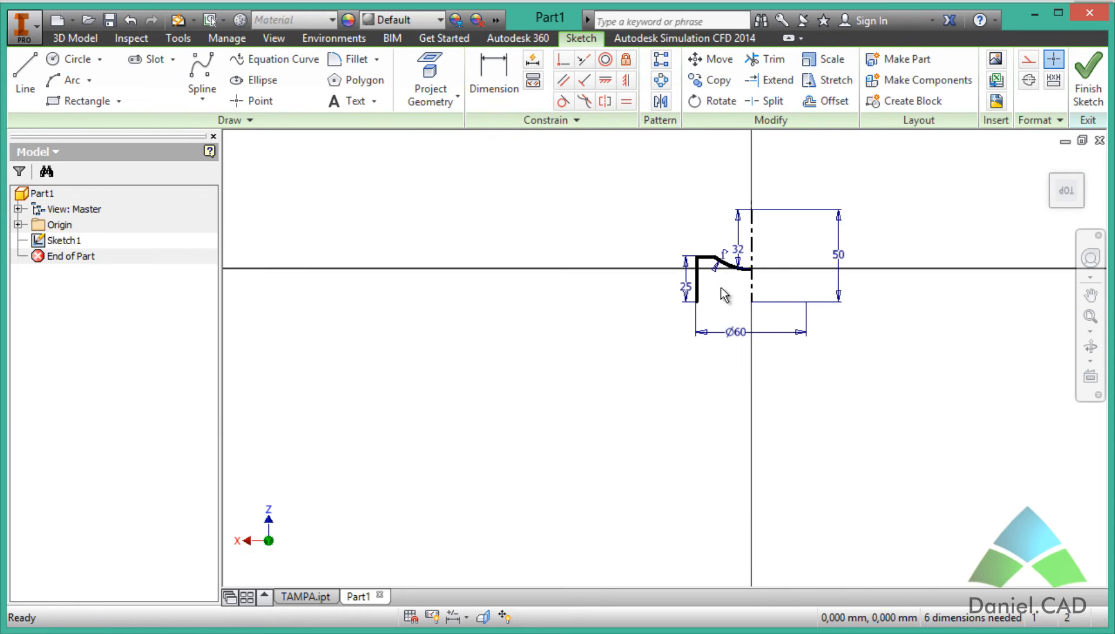
scroll(722, 287, "down", 8)
middle_click_drag(754, 298, 546, 414)
scroll(545, 414, "up", 3)
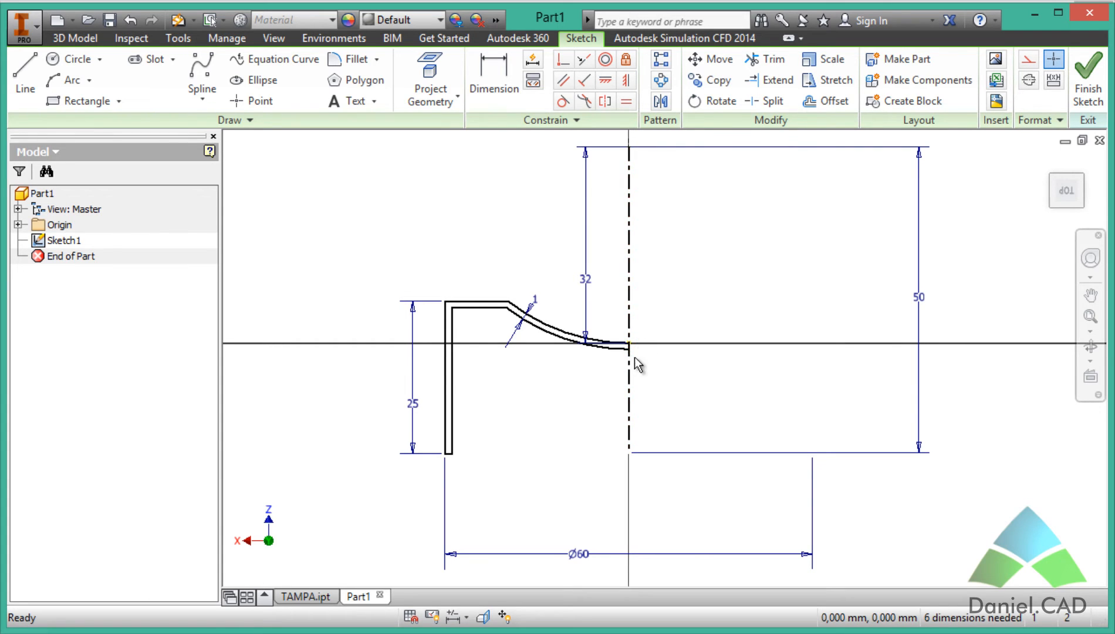
scroll(629, 352, "down", 5)
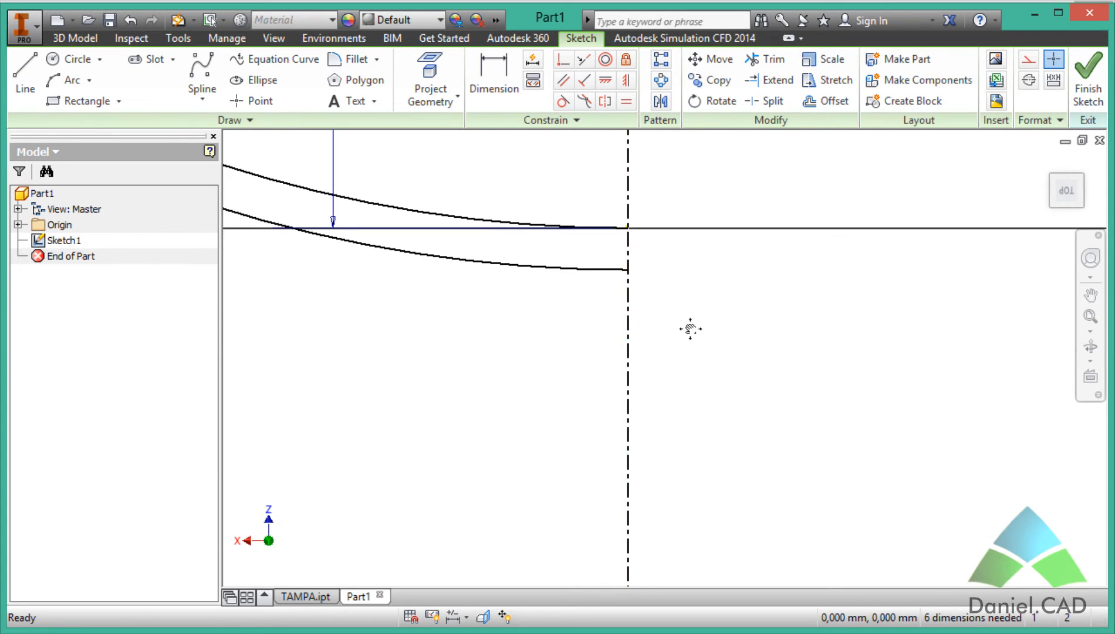
key("l")
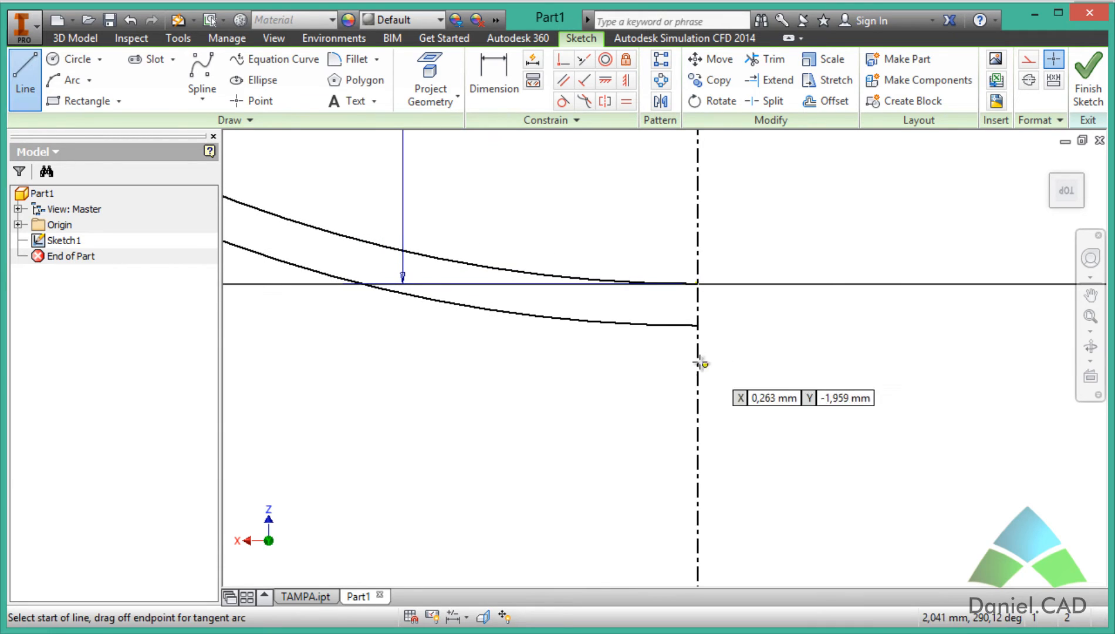
left_click(698, 284)
left_click(698, 325)
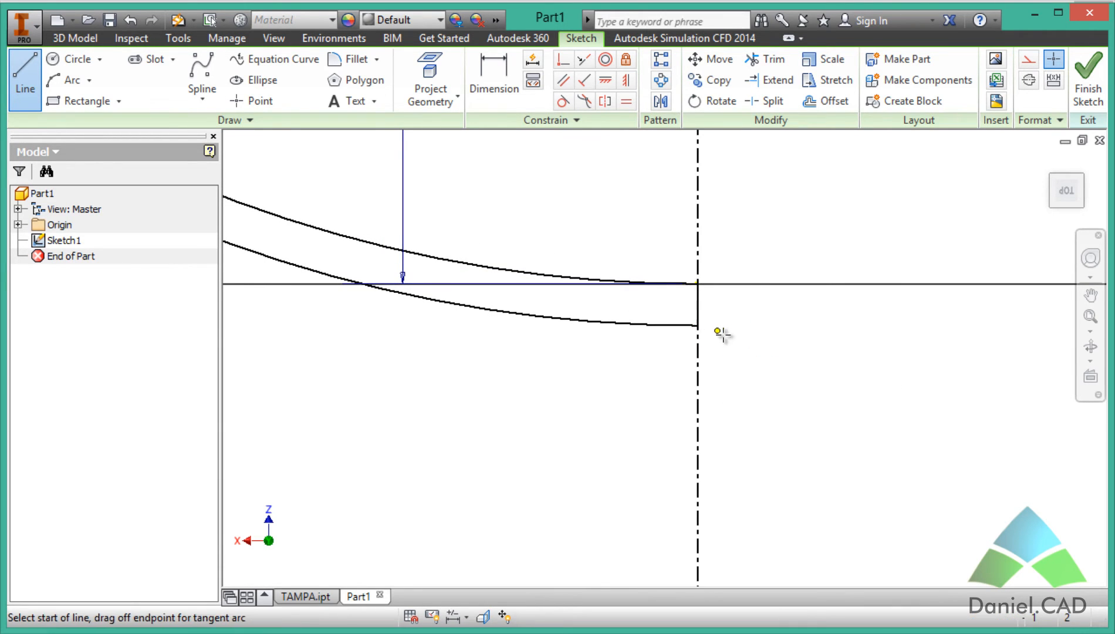
key("Escape")
scroll(729, 338, "up", 5)
scroll(709, 363, "down", 5)
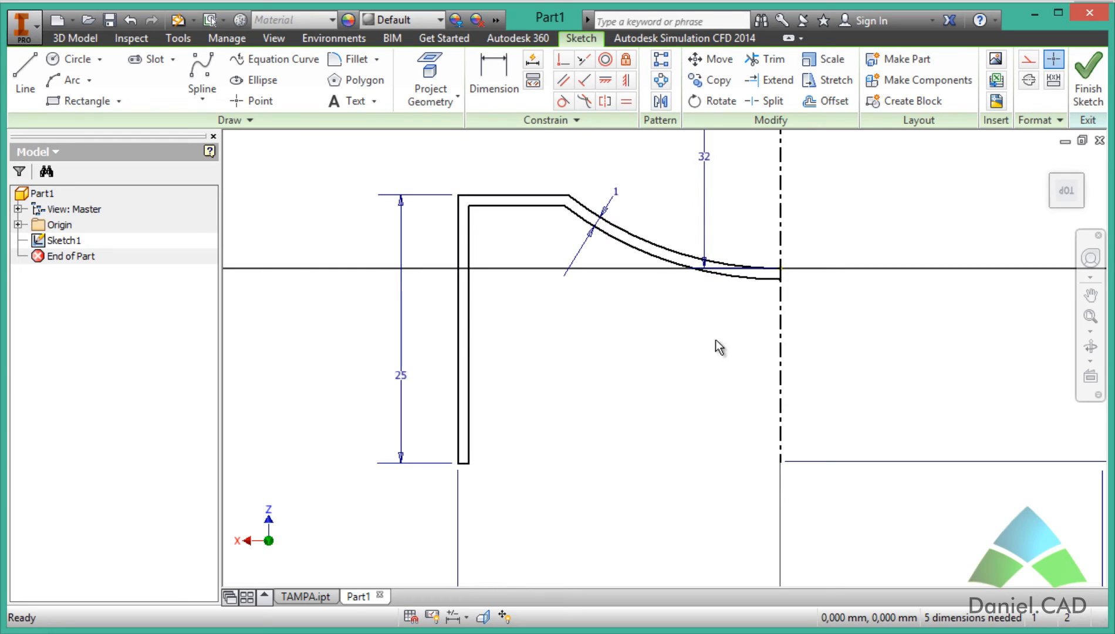
middle_click_drag(665, 386, 585, 425)
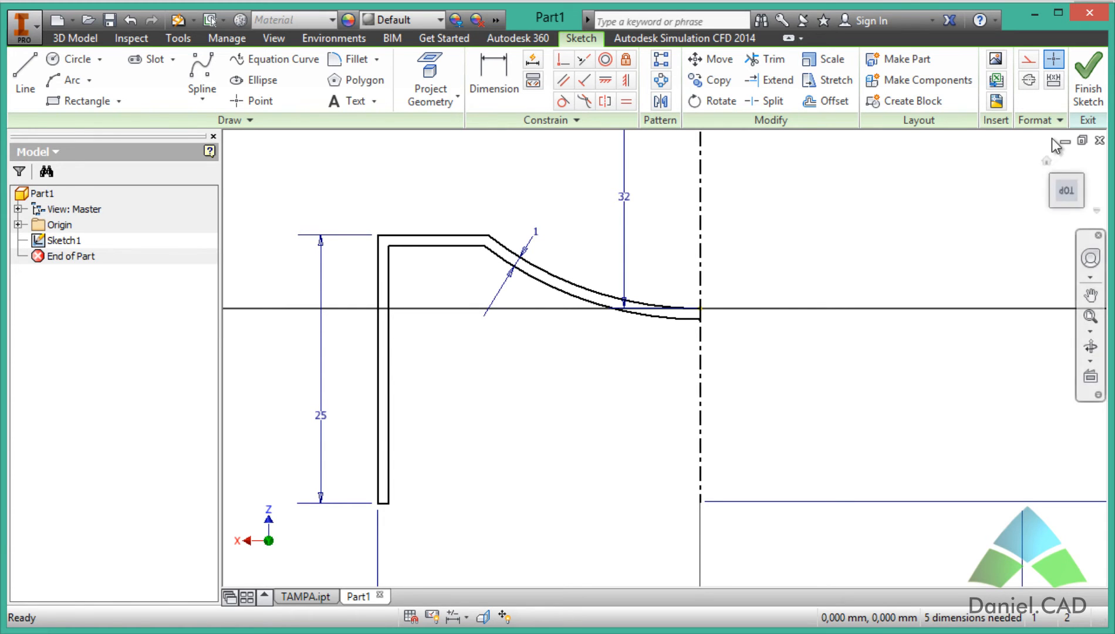
Finish the sketch and revolve the closed profile around the centreline as a solid with Full extents
left_click(1085, 97)
middle_click_drag(930, 378, 713, 217)
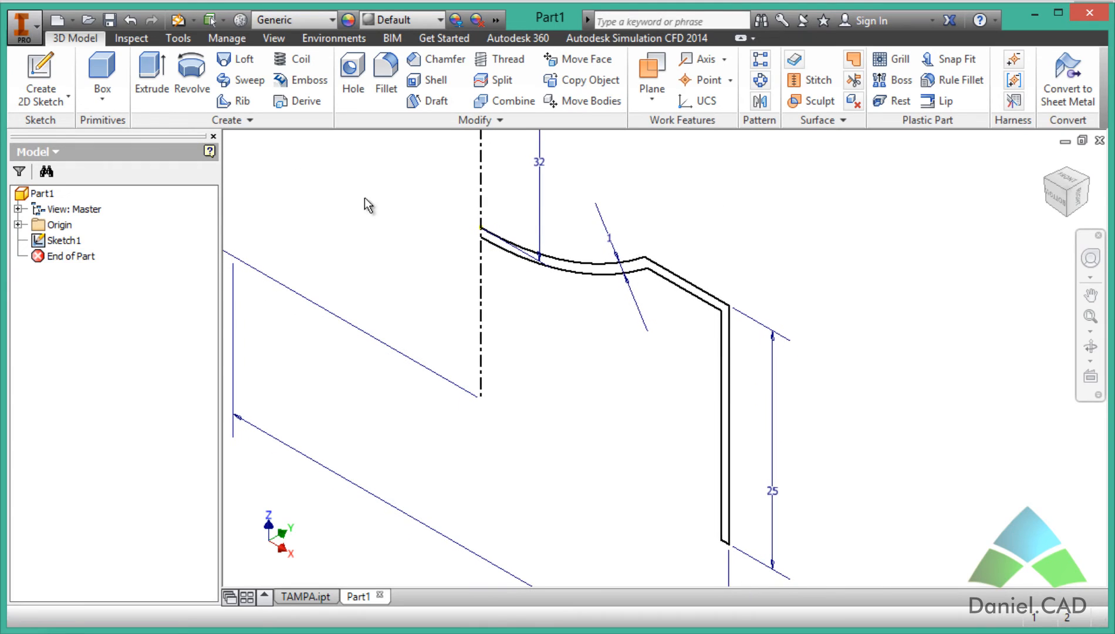
left_click(202, 91)
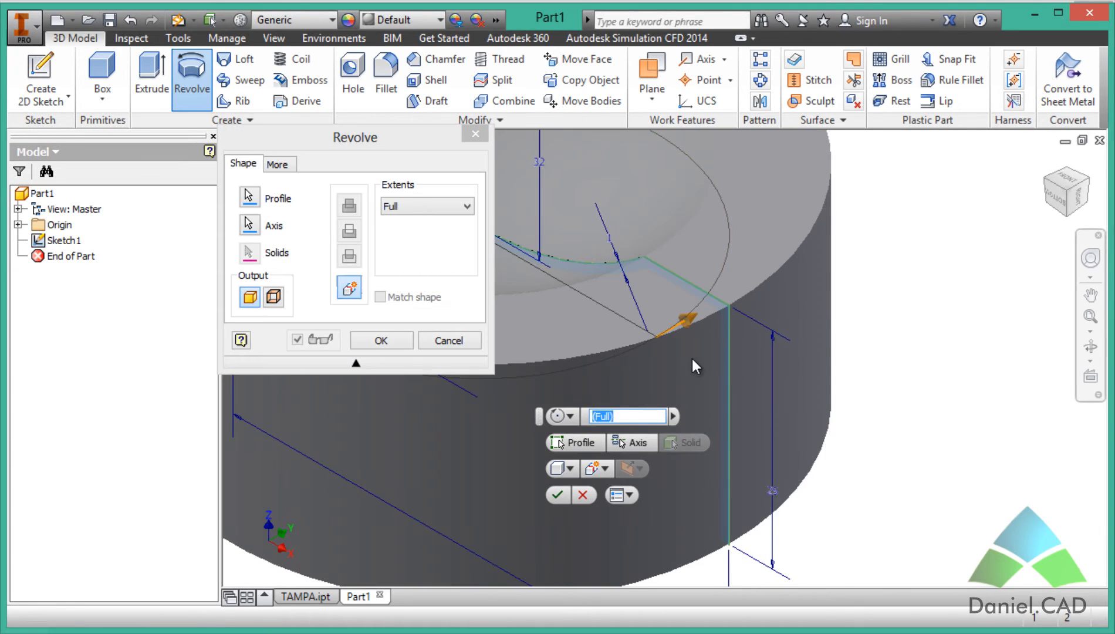
scroll(692, 359, "down", 3)
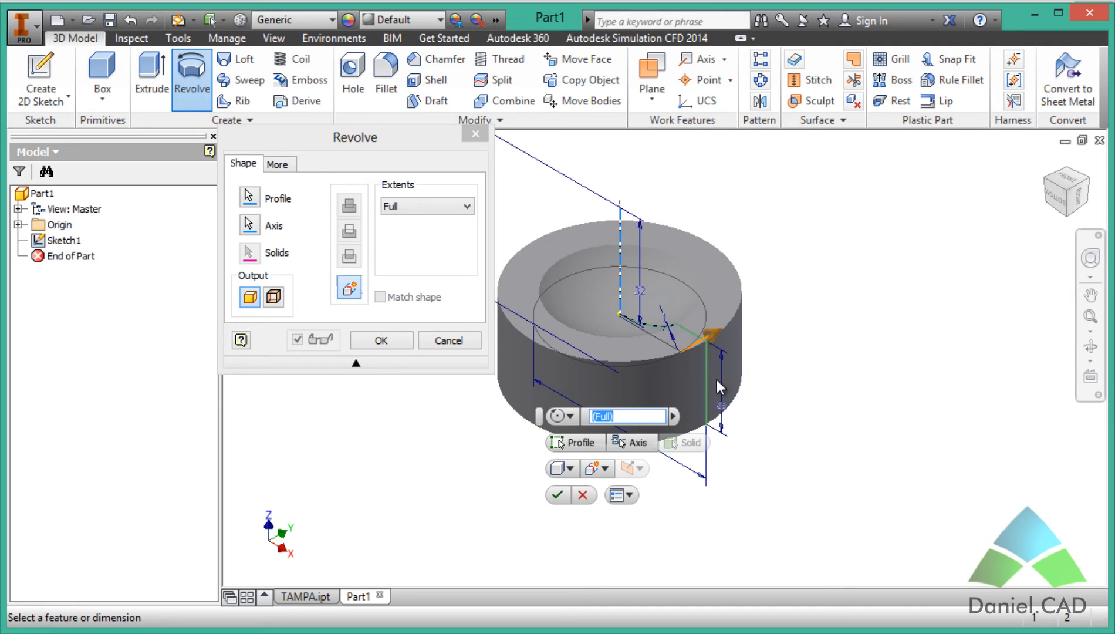
middle_click_drag(718, 449, 765, 404, "shift")
scroll(756, 394, "up", 4)
middle_click_drag(689, 388, 1049, 465)
scroll(884, 441, "down", 5)
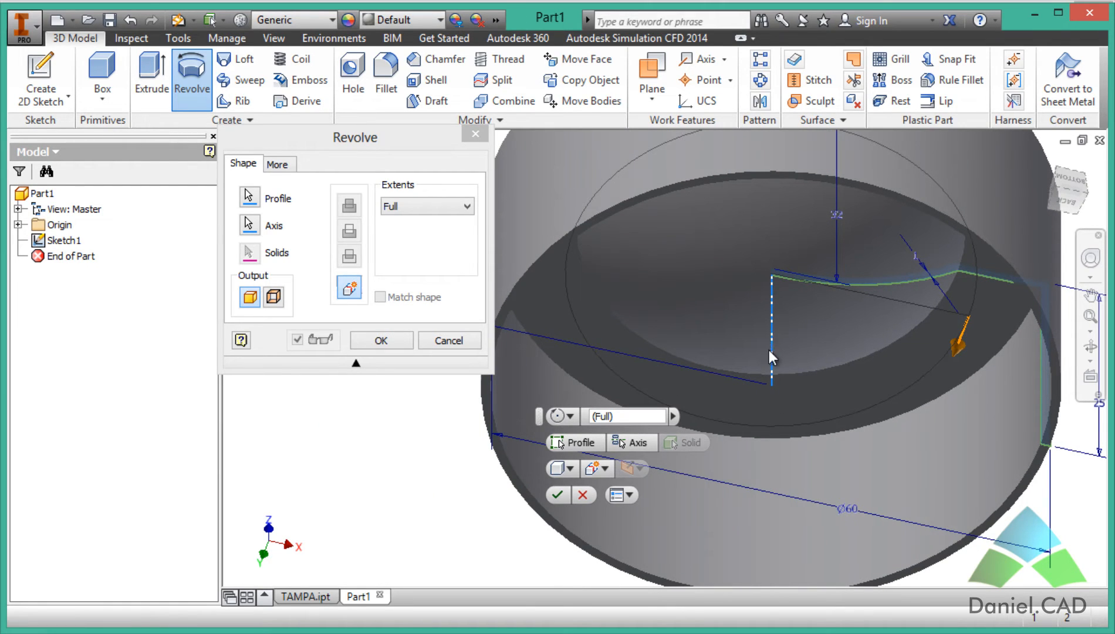
key("F6")
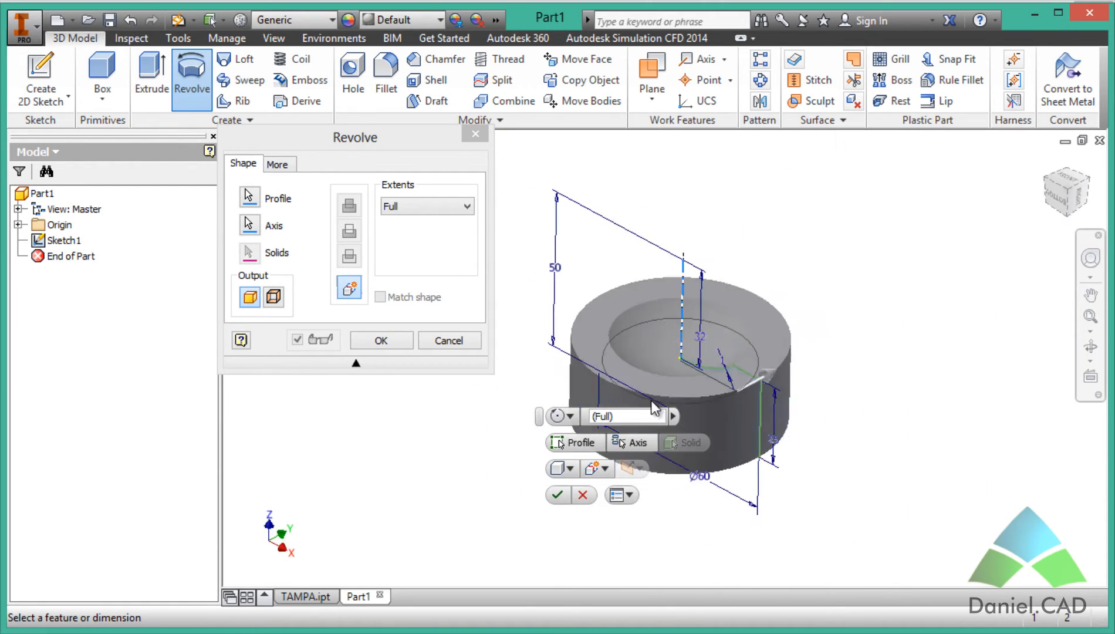
scroll(774, 281, "up", 3)
middle_click_drag(747, 291, 853, 211)
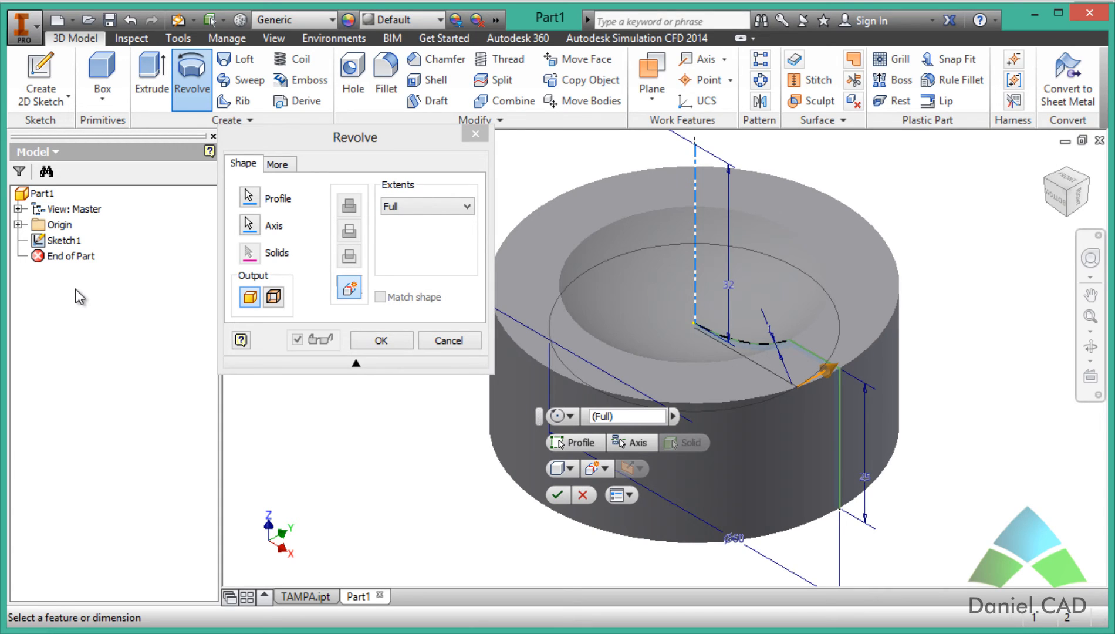
left_click(397, 345)
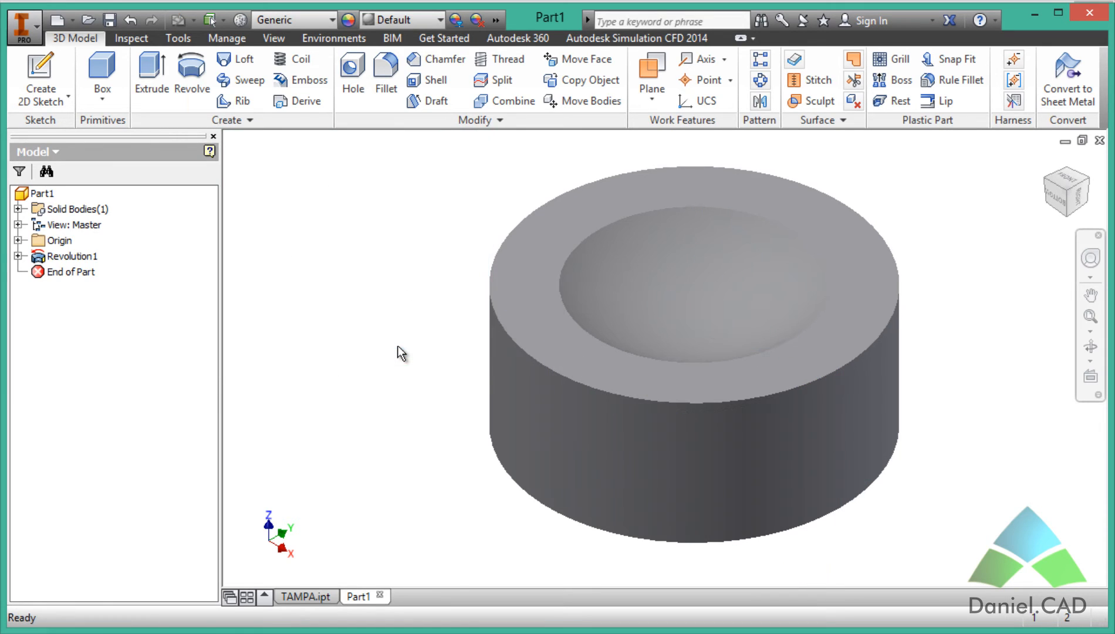
Set the visual style to Shaded with Edges
left_click(273, 40)
left_click(232, 96)
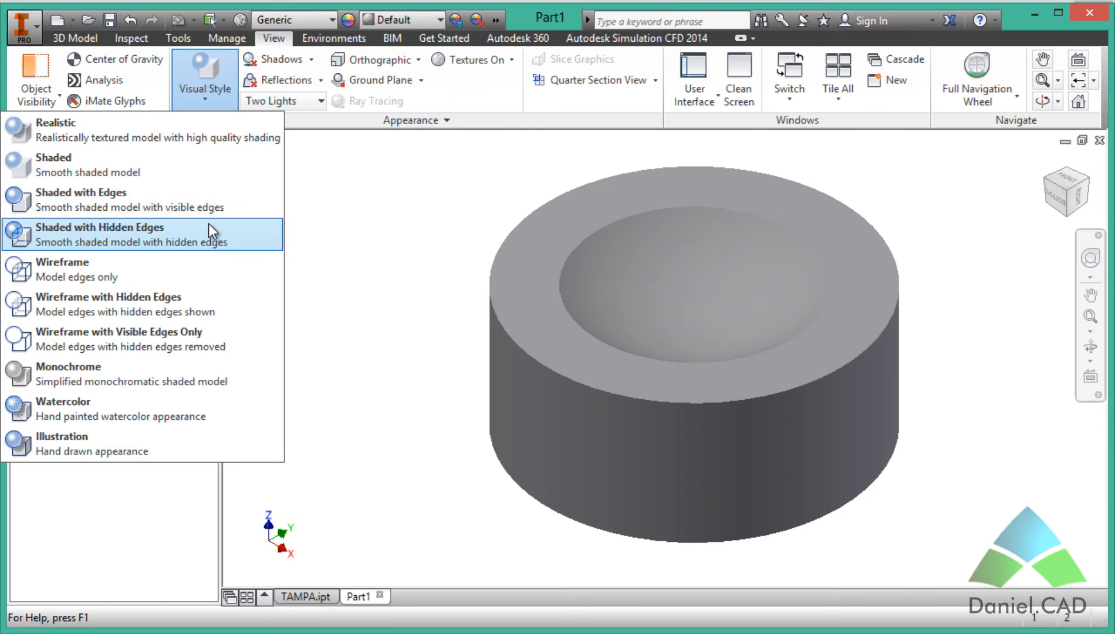
left_click(215, 214)
middle_click_drag(348, 305, 338, 340)
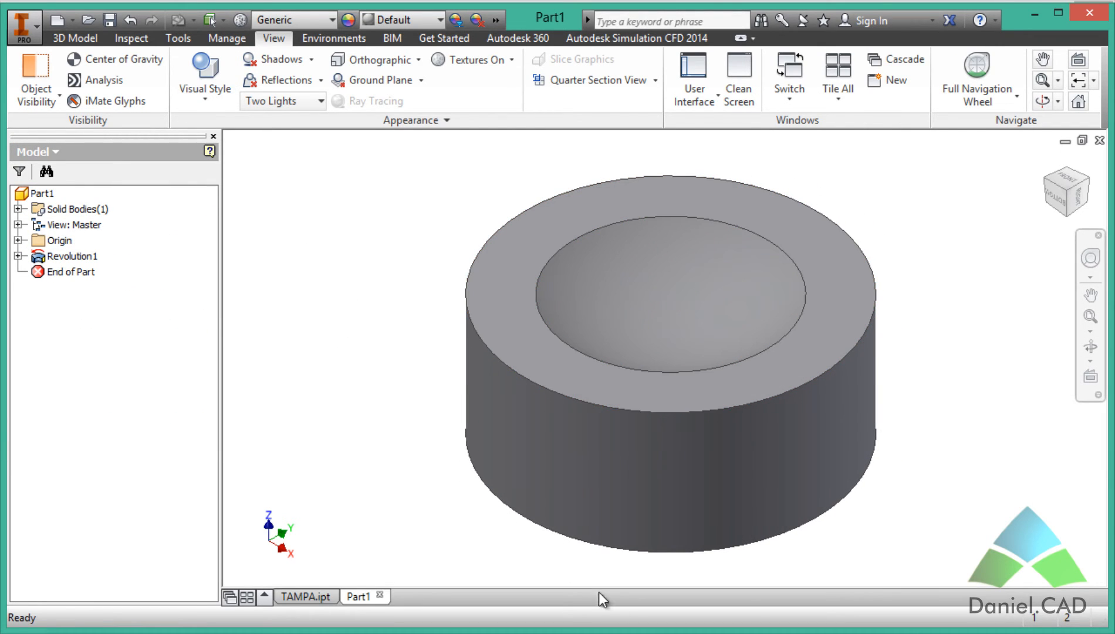
Switch to the TAMPA.pdf drawing in Adobe Reader and examine the front view, top view and shaded views of the cap's interior ribs
left_click(452, 633)
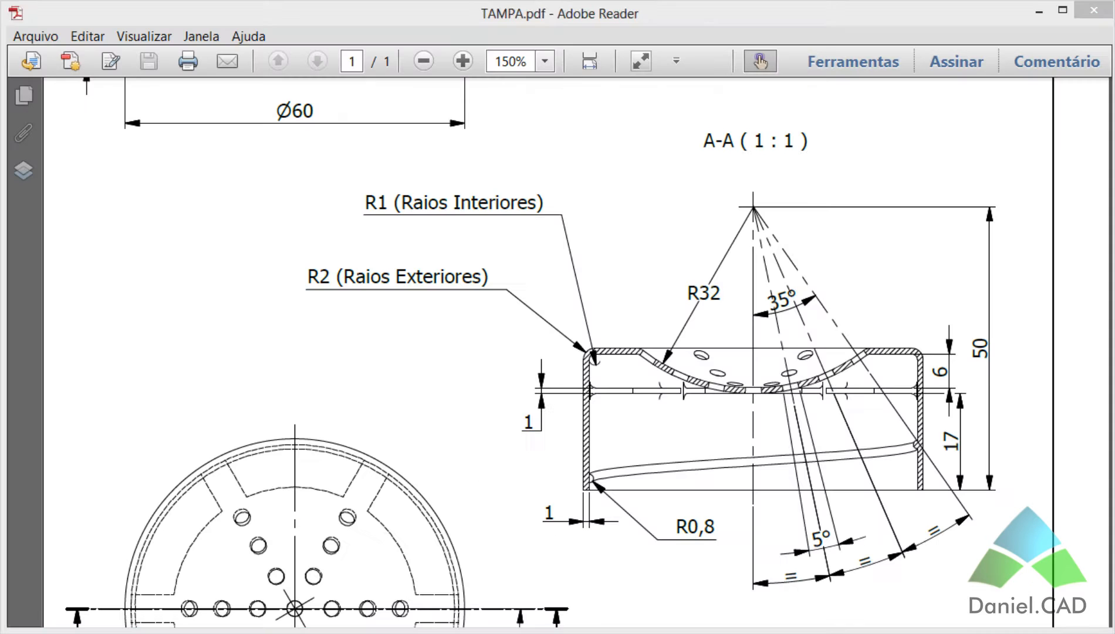
scroll(566, 421, "down", 1)
scroll(566, 421, "up", 5)
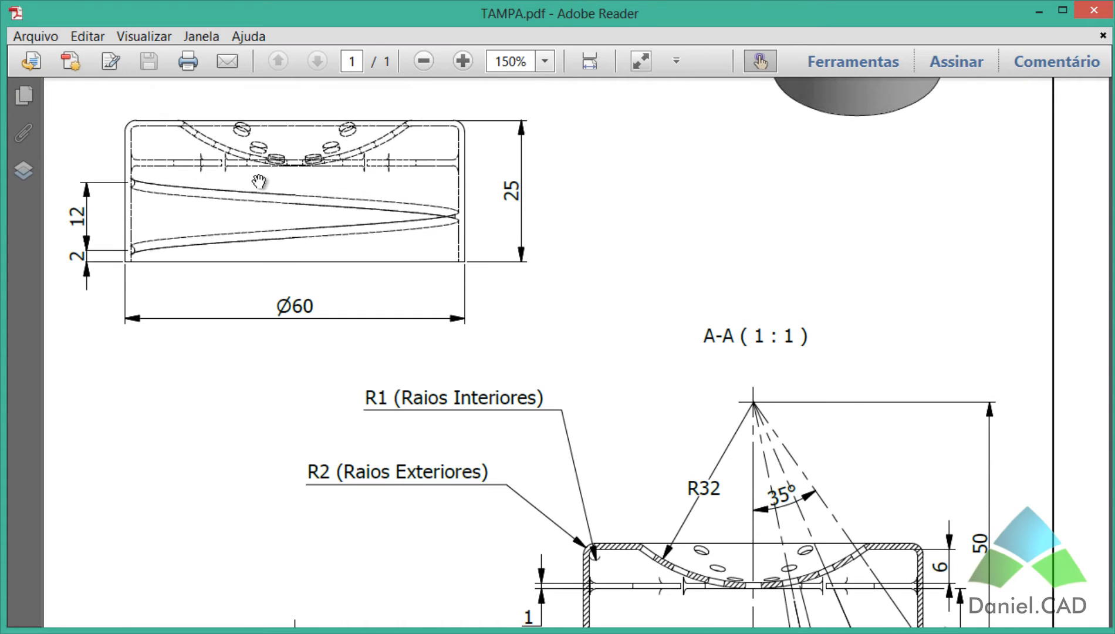
scroll(639, 295, "up", 2)
scroll(639, 294, "up", 1)
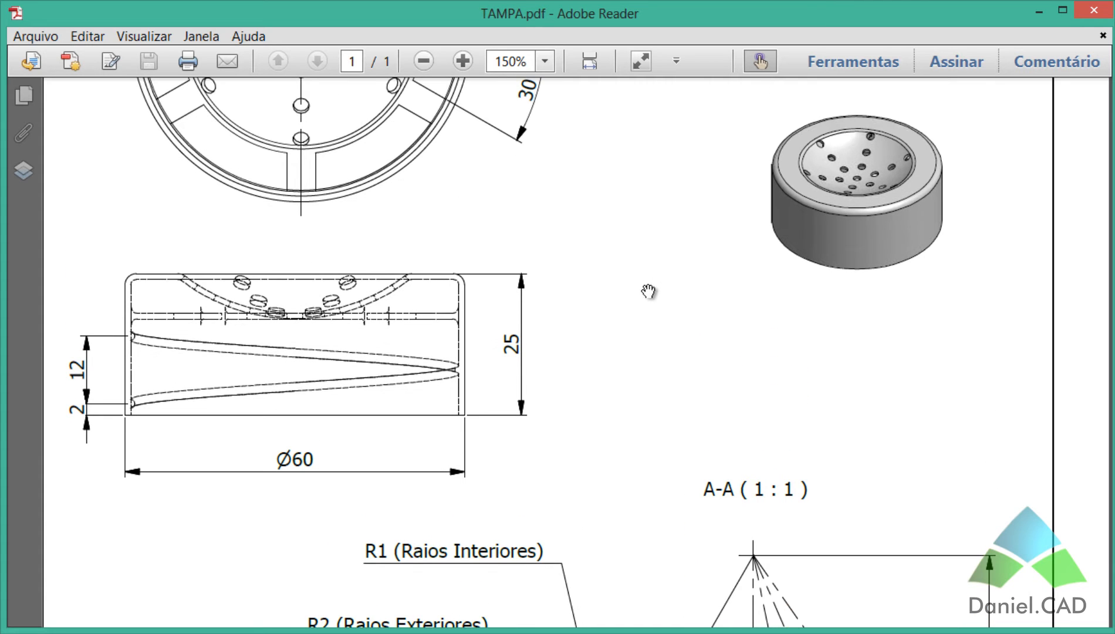
scroll(711, 294, "up", 1)
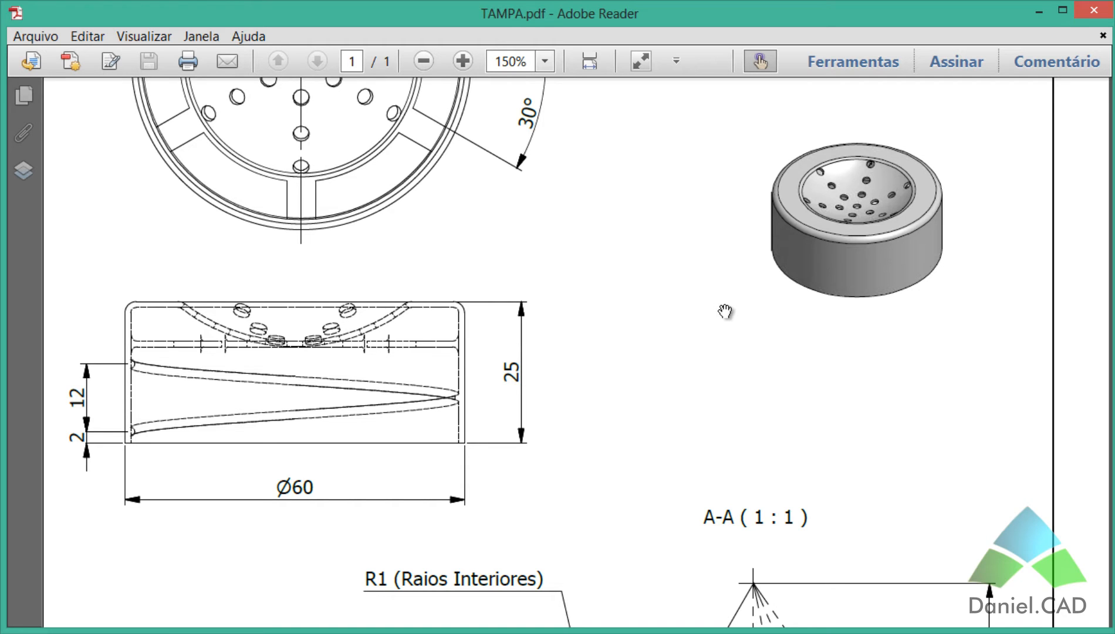
scroll(715, 296, "up", 2)
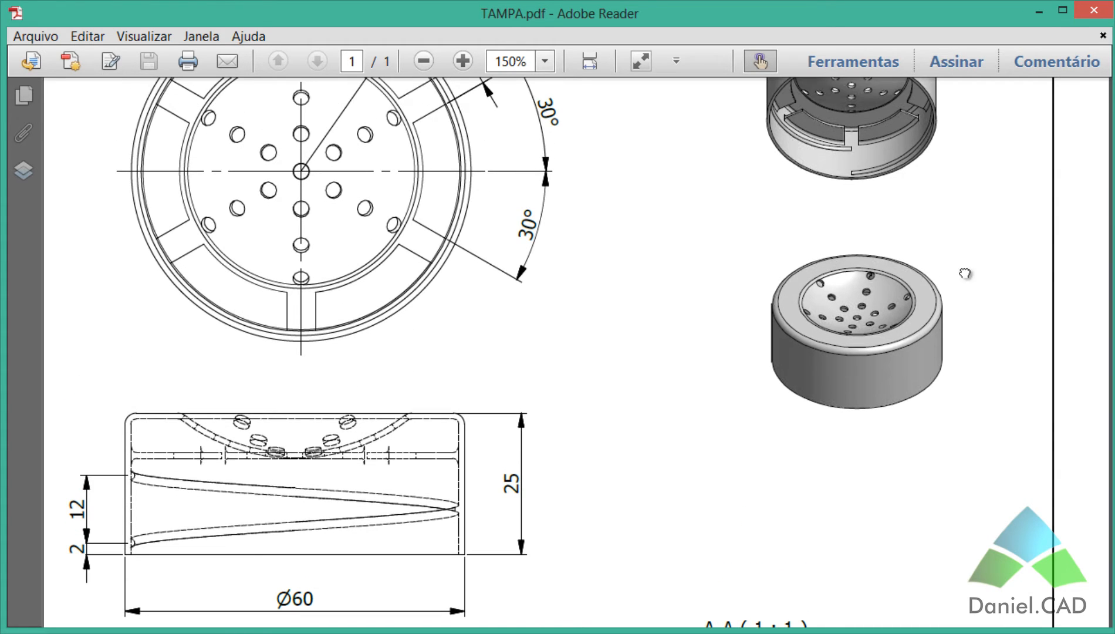
scroll(966, 276, "up", 3)
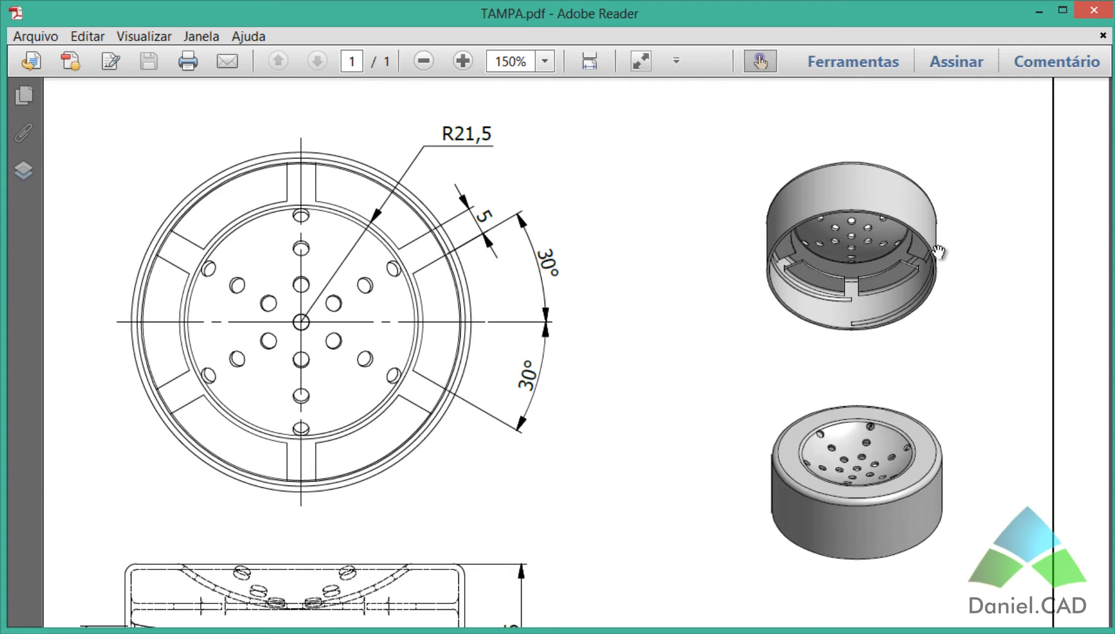
scroll(937, 252, "up", 3, "ctrl")
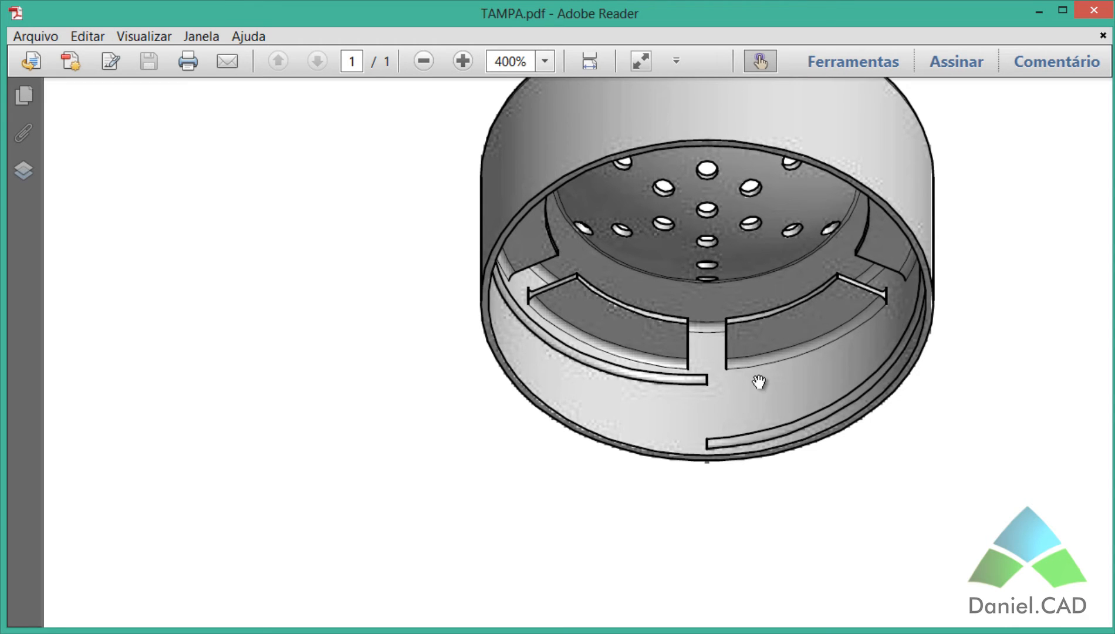
scroll(720, 361, "down", 1, "ctrl")
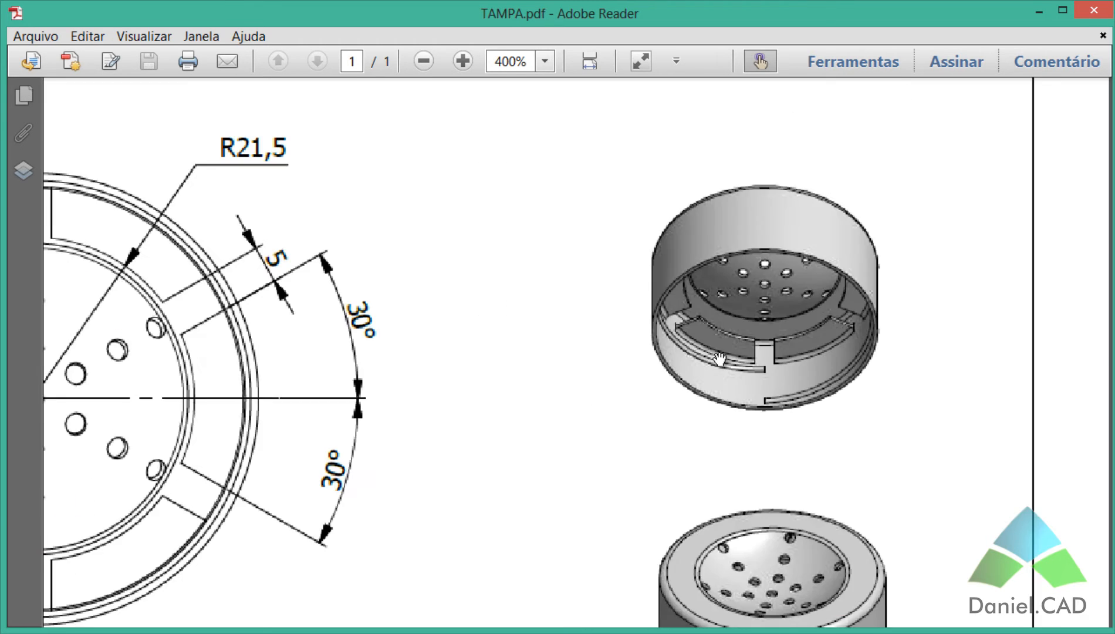
Examine the height and thickness dimensions of the inner ring in section A-A
left_click_drag(839, 415, 838, 436)
scroll(819, 522, "down", 15)
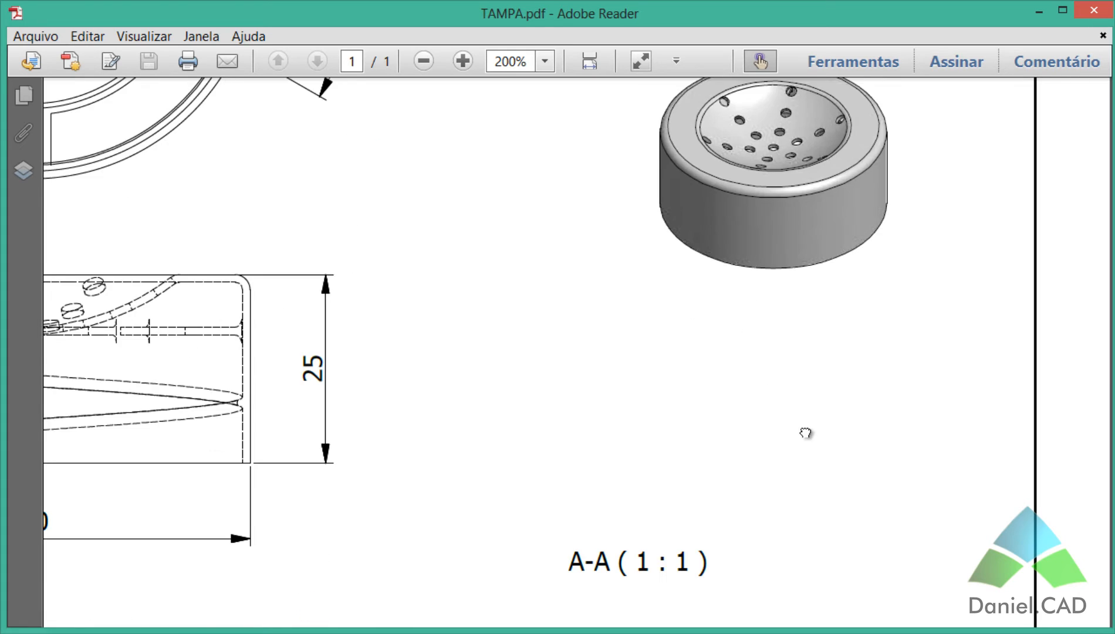
left_click_drag(775, 475, 746, 418)
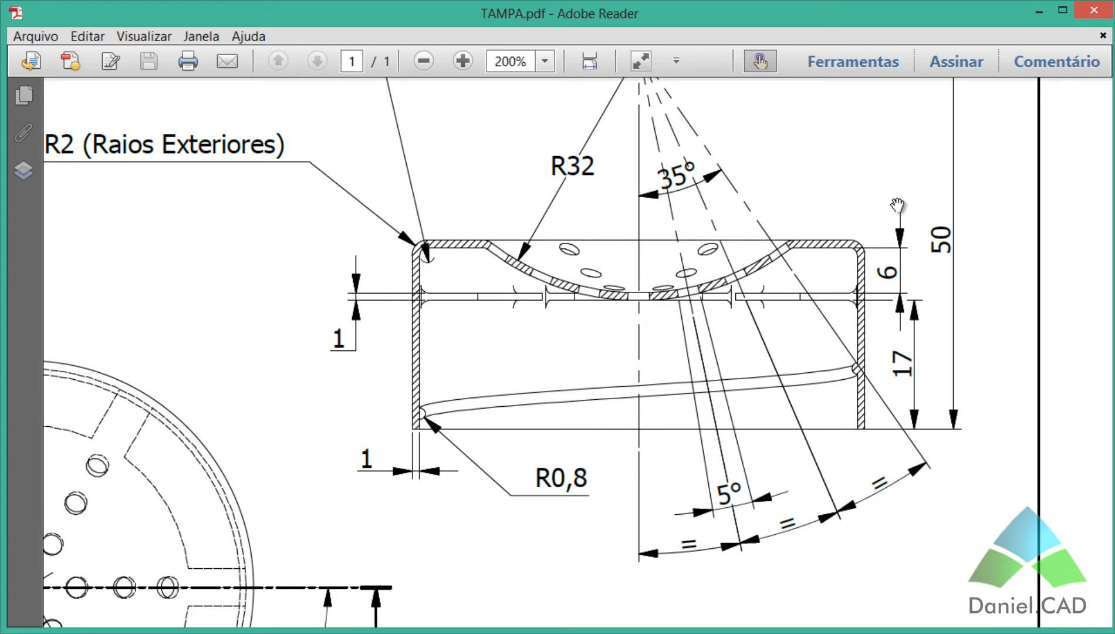
left_click_drag(897, 204, 896, 245)
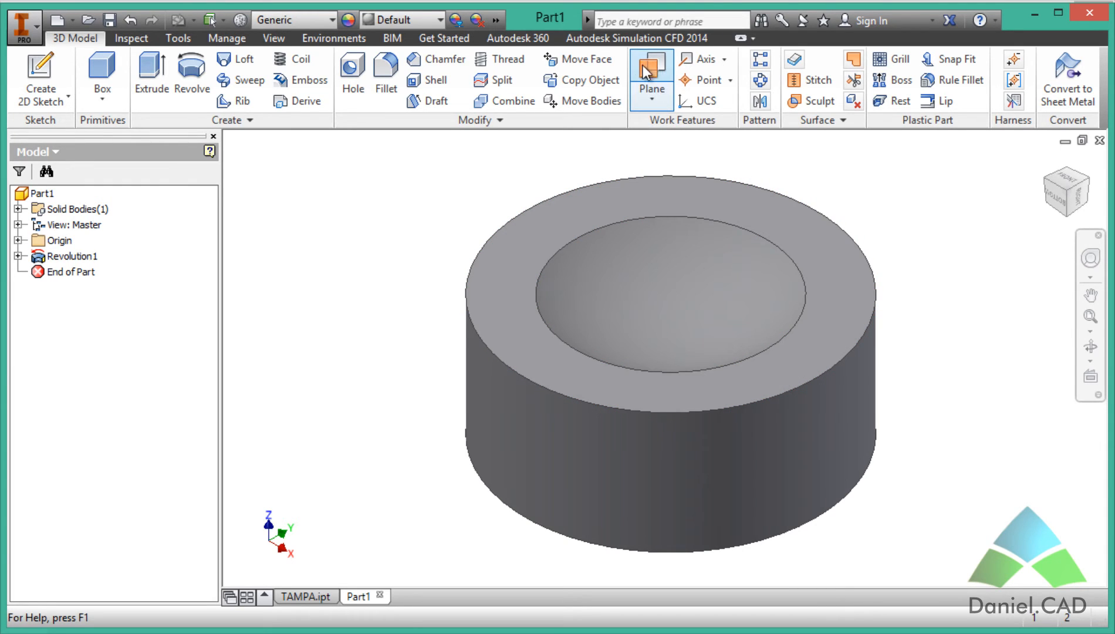
In Inventor, create a work plane offset -7 mm from the cap's flat top ring face
left_click(652, 99)
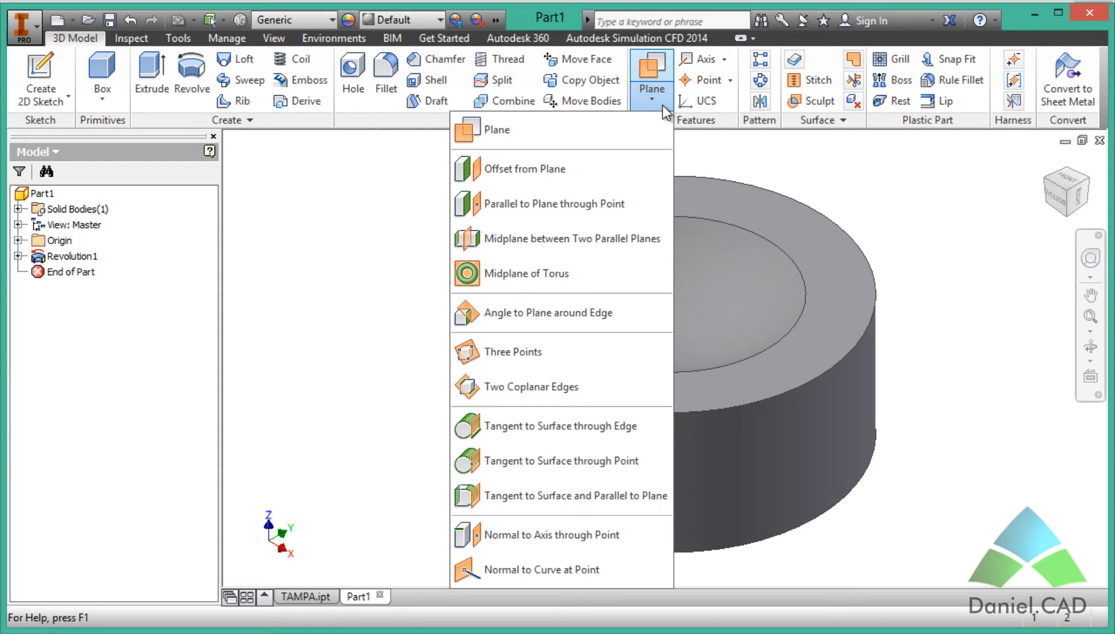
left_click(498, 133)
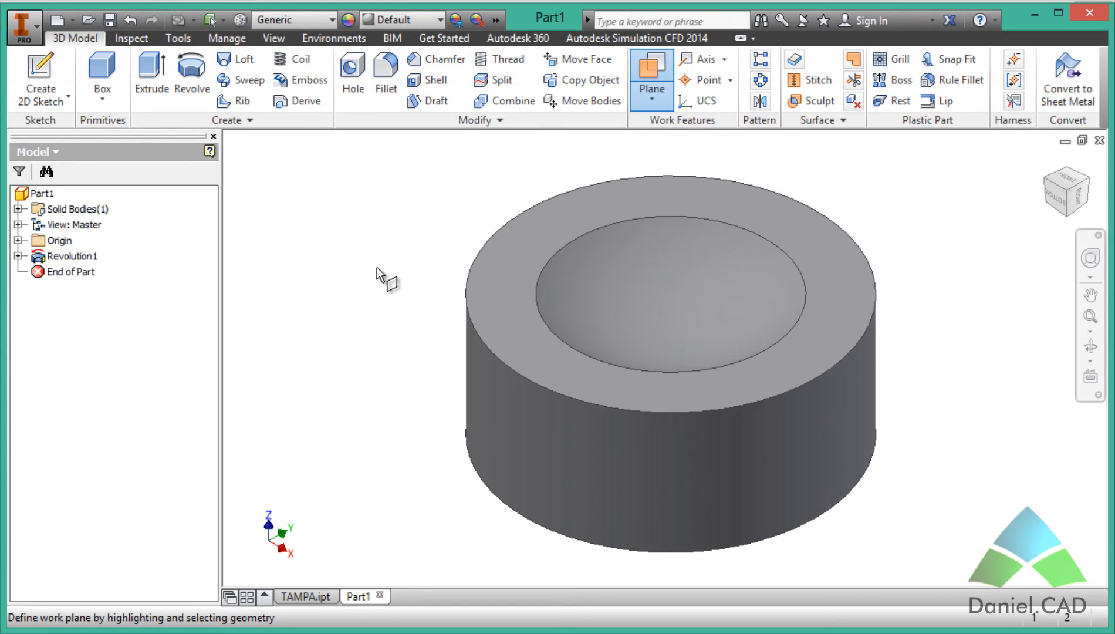
left_click(505, 295)
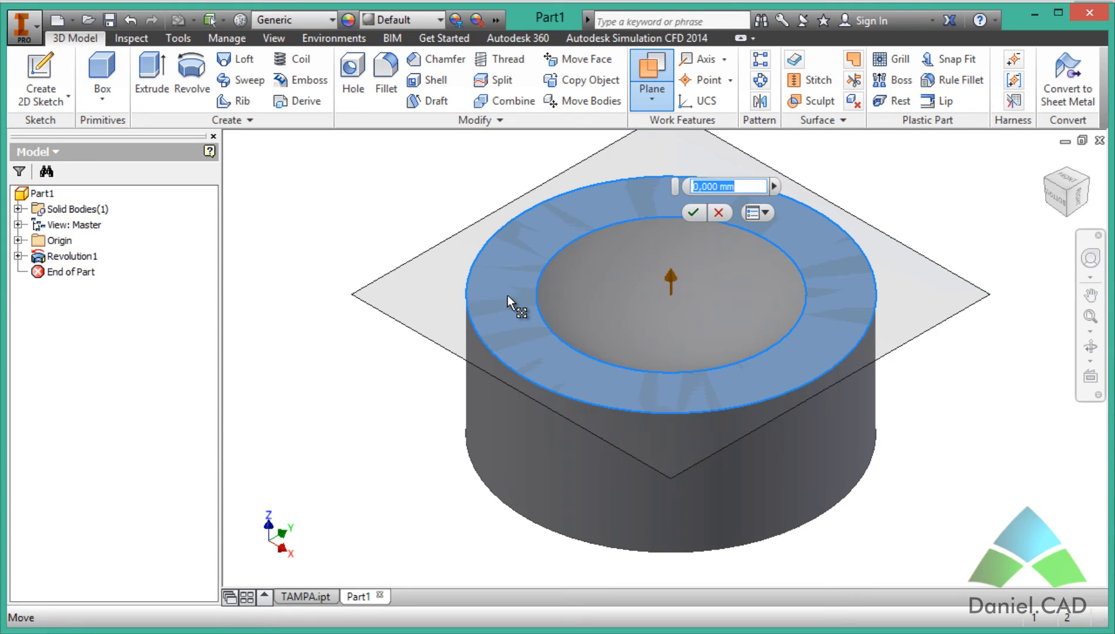
left_click_drag(507, 294, 509, 341)
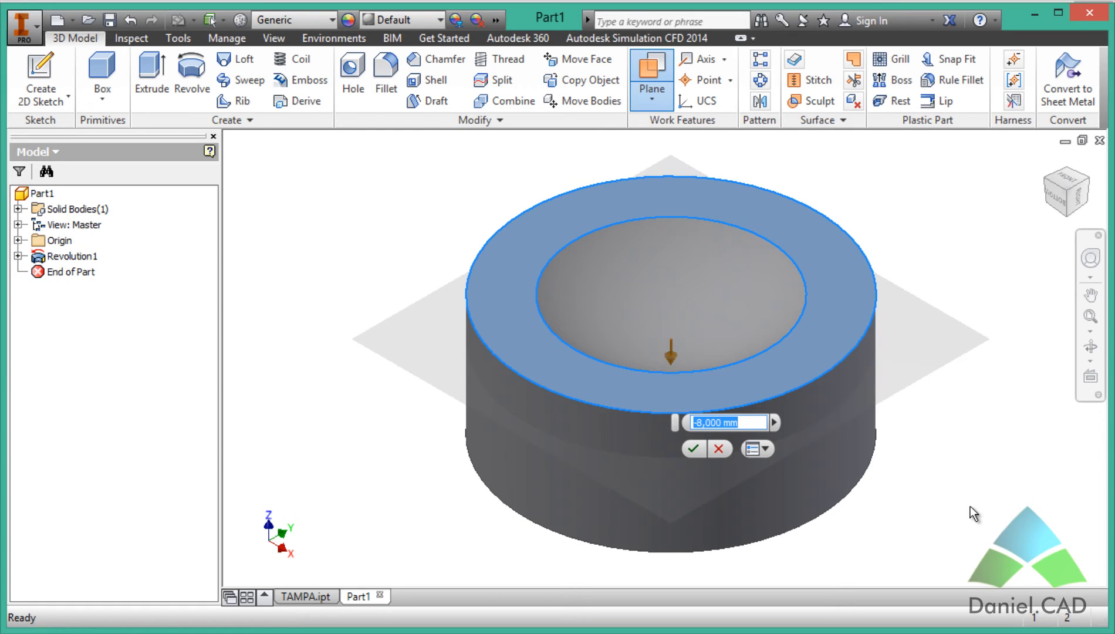
key("BackSpace")
type("-")
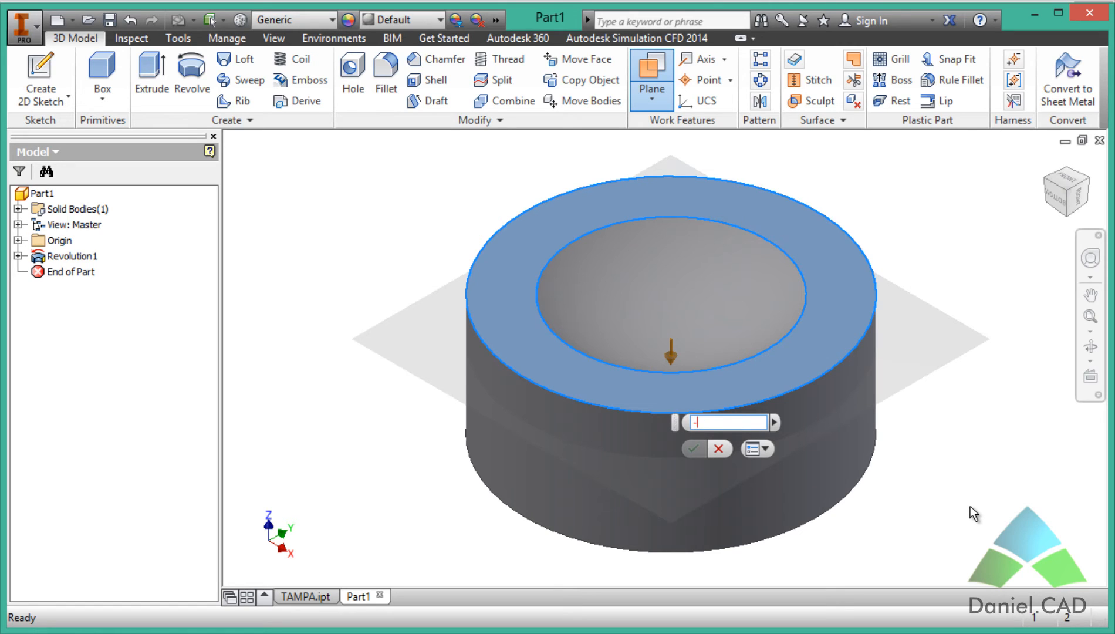
type("7")
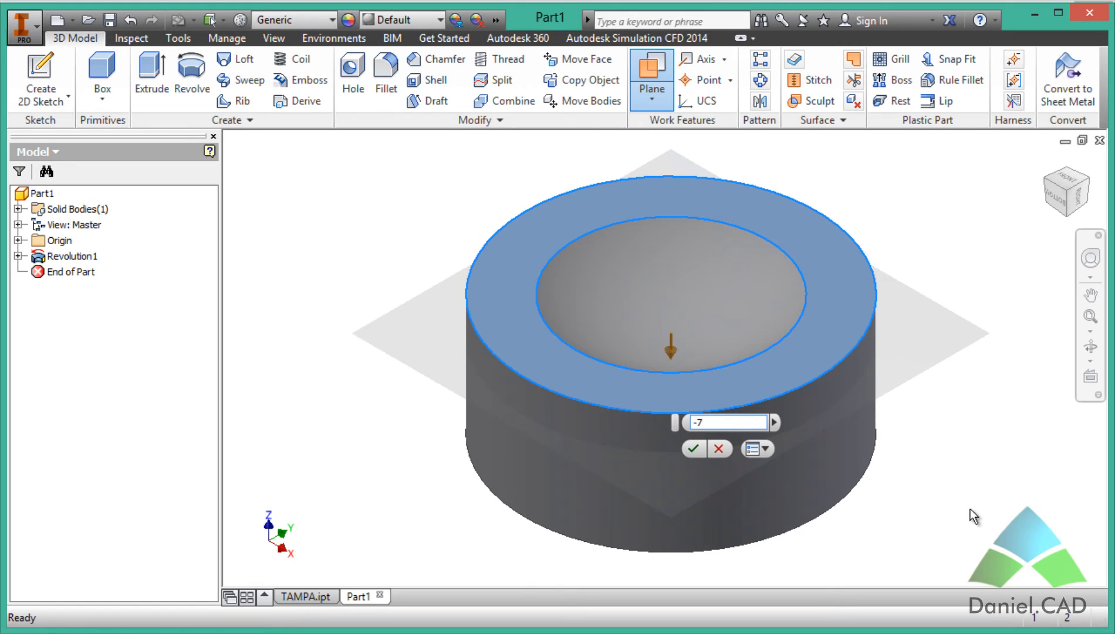
left_click(694, 449)
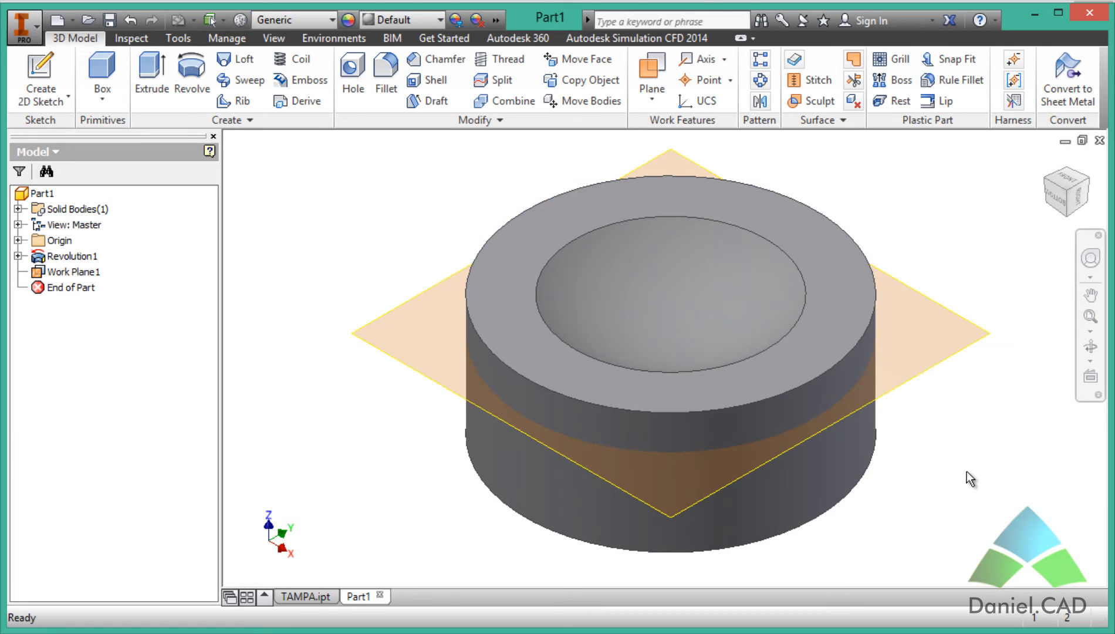
Consult the PDF drawing for the inner ring's radius and rib dimensions in the top view and its level in section A-A, then return to Inventor
middle_click_drag(950, 473, 864, 470, "shift")
left_click(527, 633)
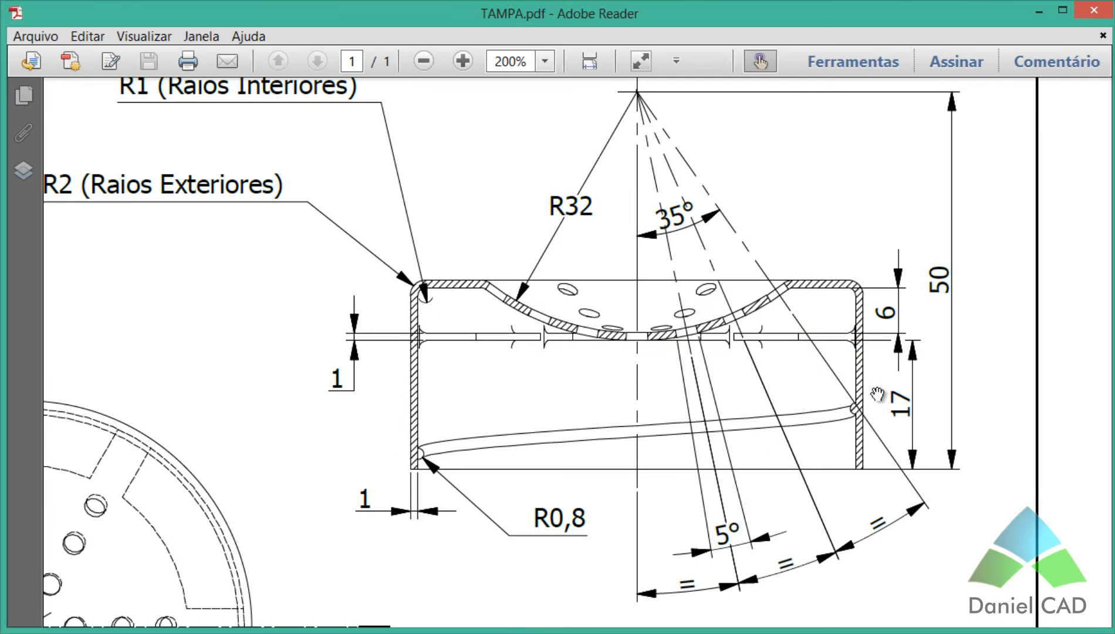
scroll(837, 465, "up", 5)
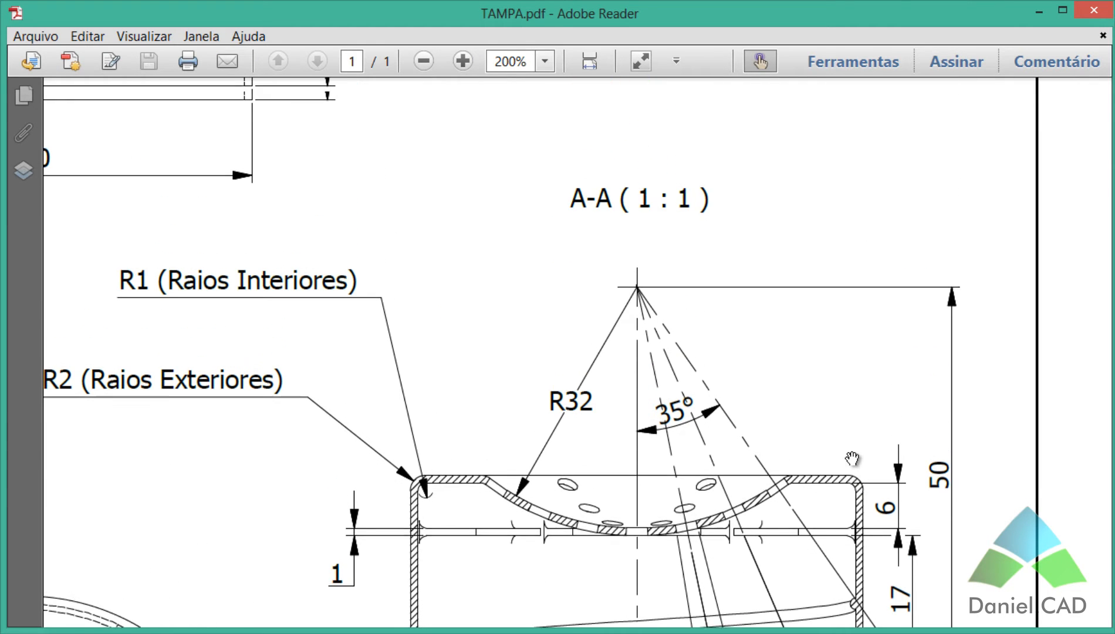
scroll(799, 297, "up", 12)
scroll(605, 369, "left", 6)
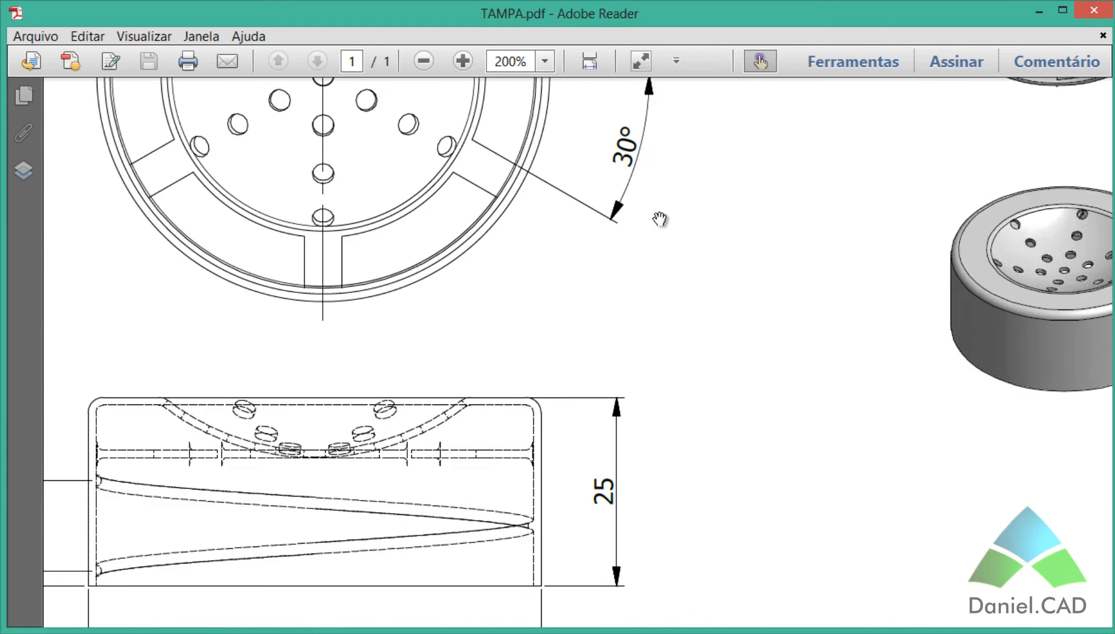
scroll(777, 414, "up", 3)
scroll(831, 525, "left", 2)
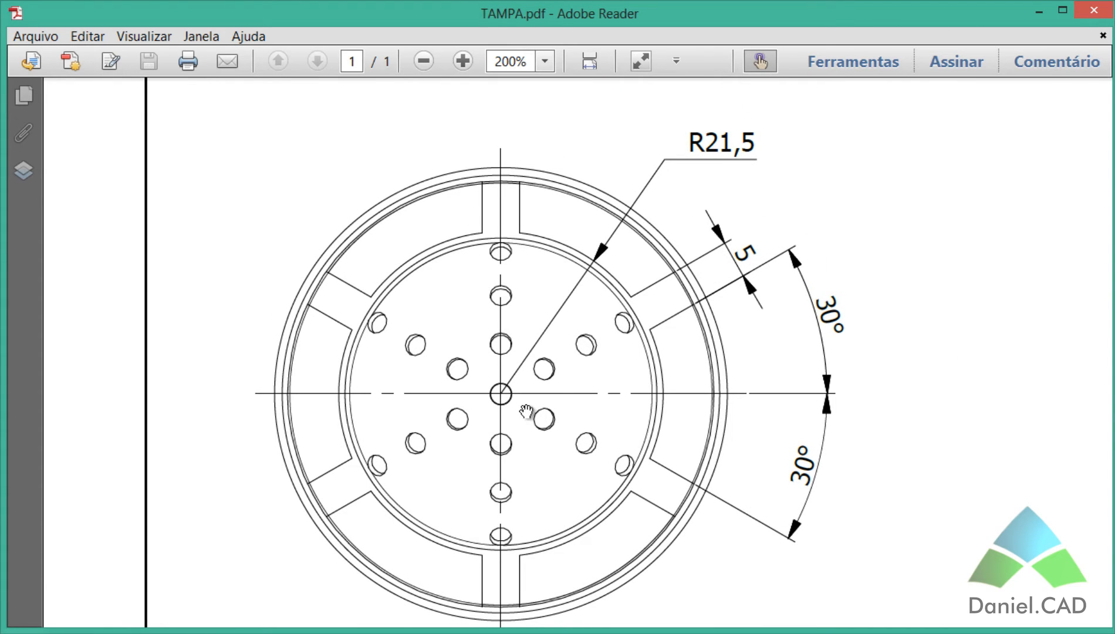
scroll(891, 458, "down", 10)
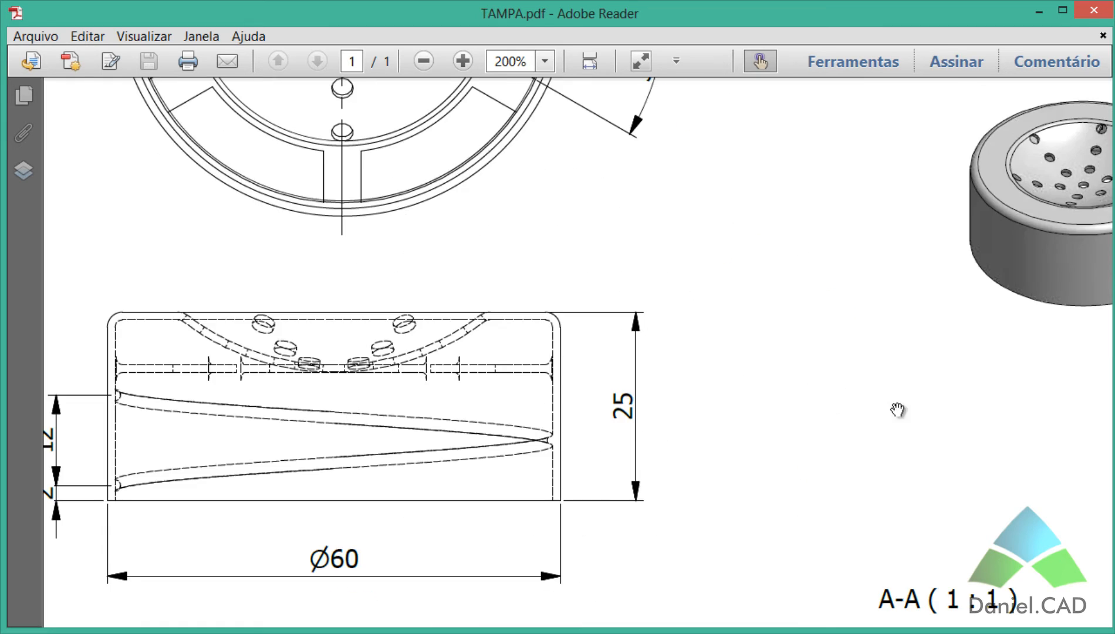
scroll(763, 264, "right", 3)
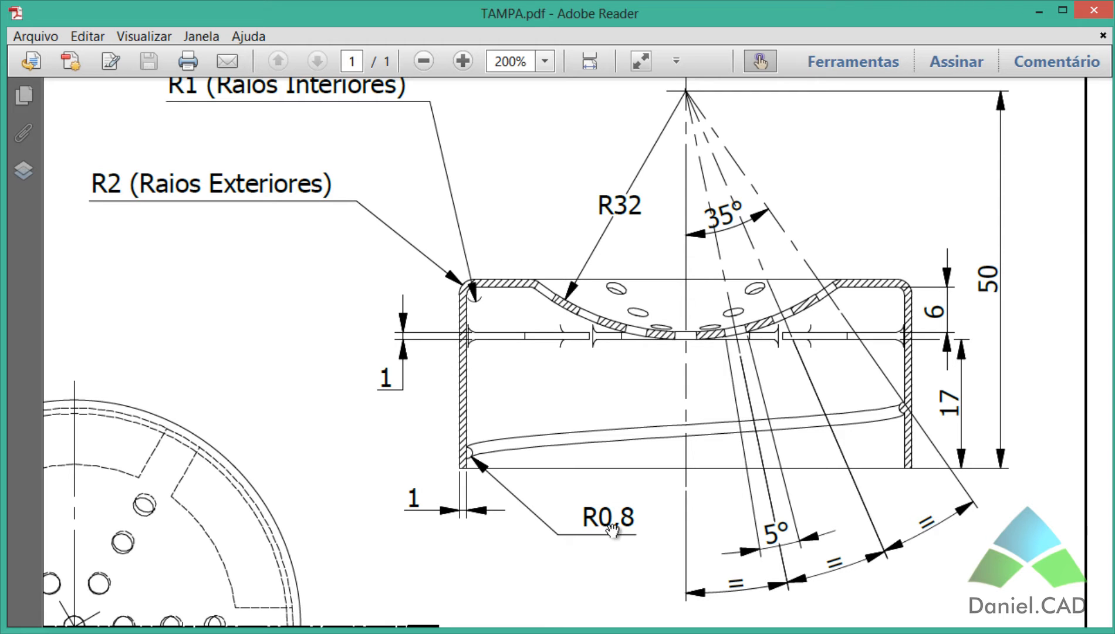
key("alt+Tab")
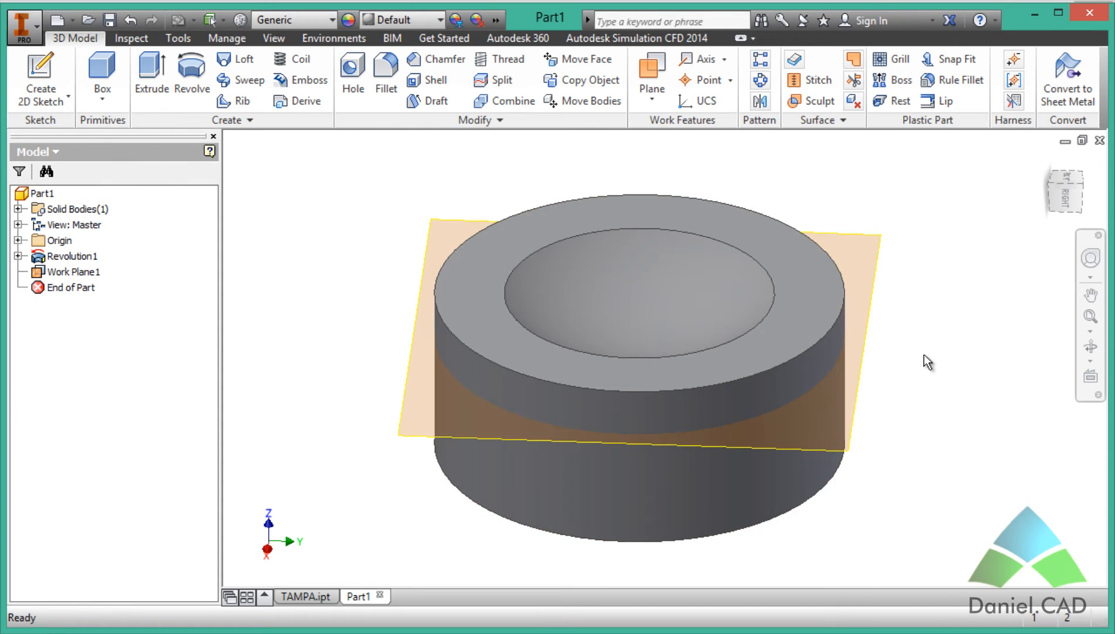
Start a 2D sketch on the offset work plane and slice the graphics at the sketch plane
key("s")
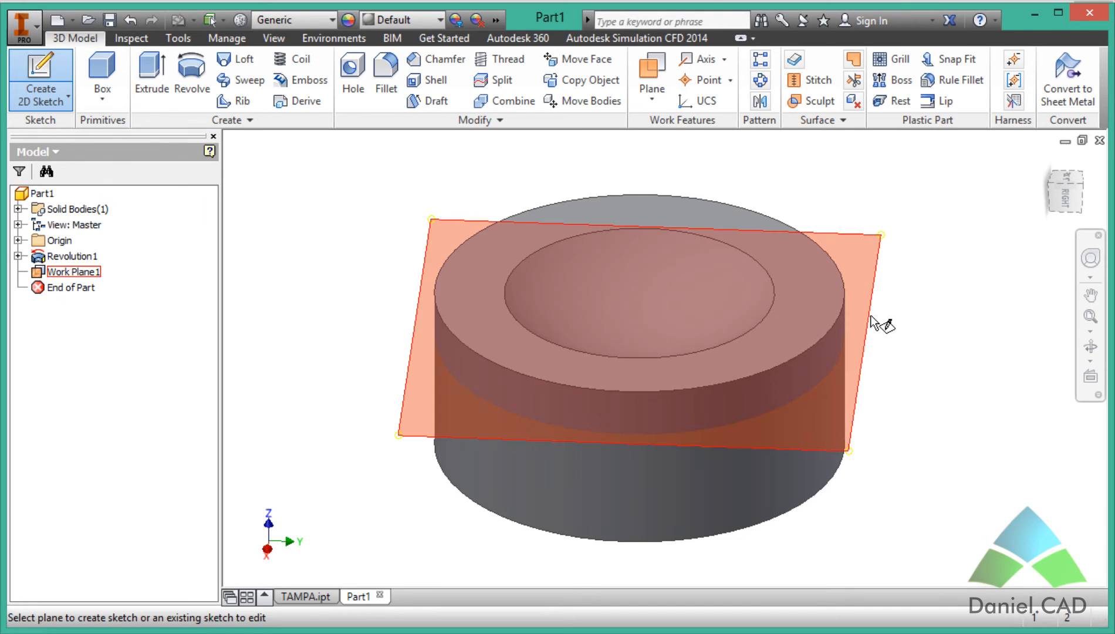
left_click(871, 318)
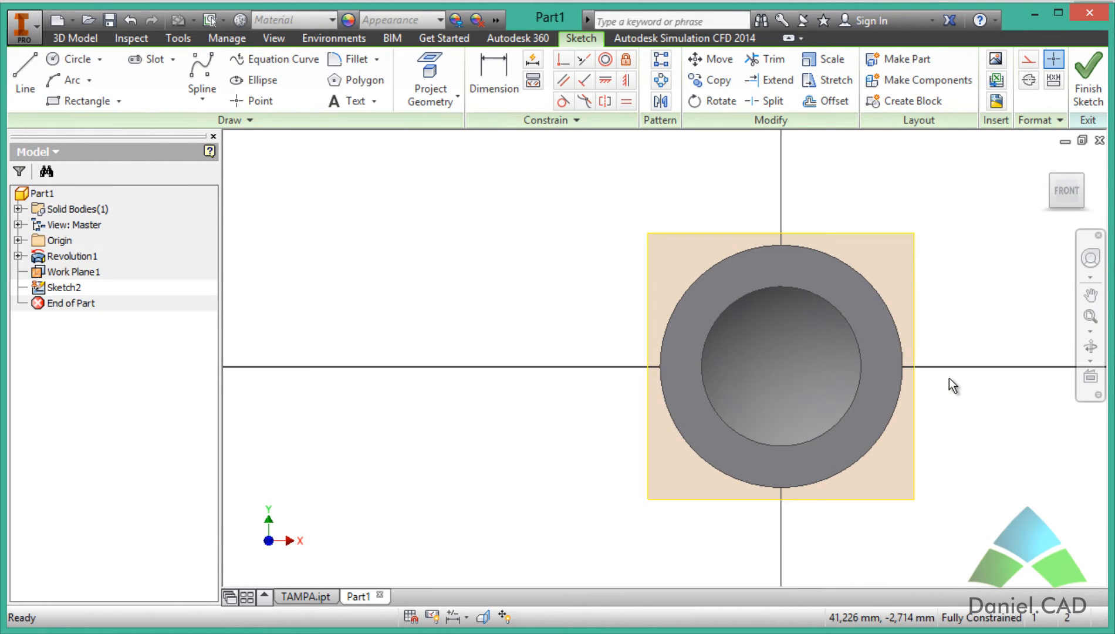
key("F7")
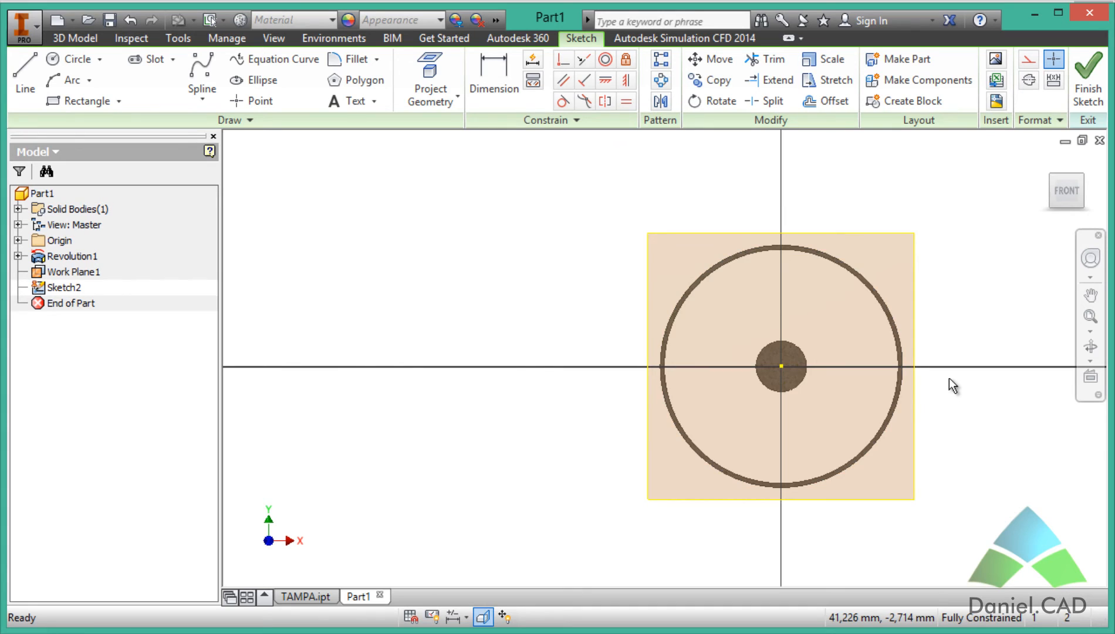
Draw a circle centred on the sketch origin with a diameter of 21.5*2 mm
scroll(951, 385, "down", 3)
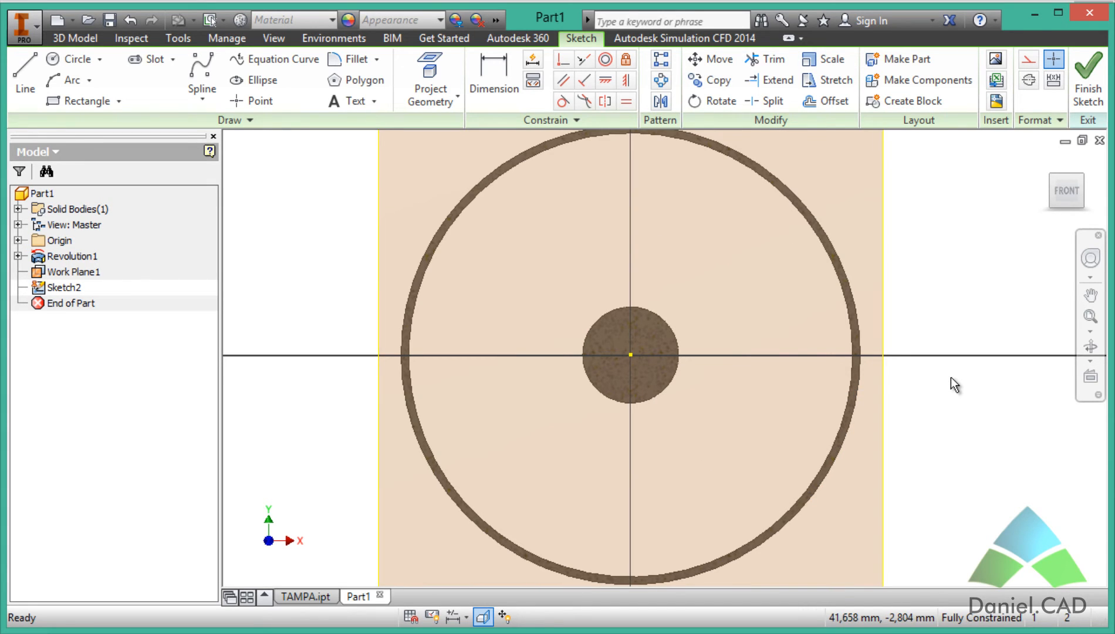
key("c")
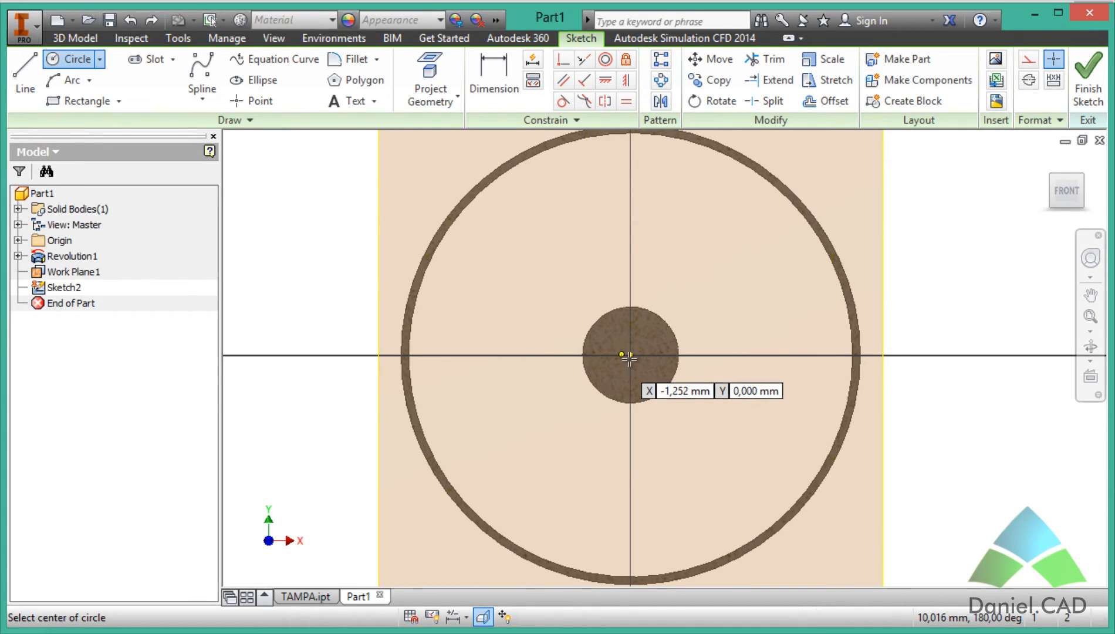
left_click(630, 354)
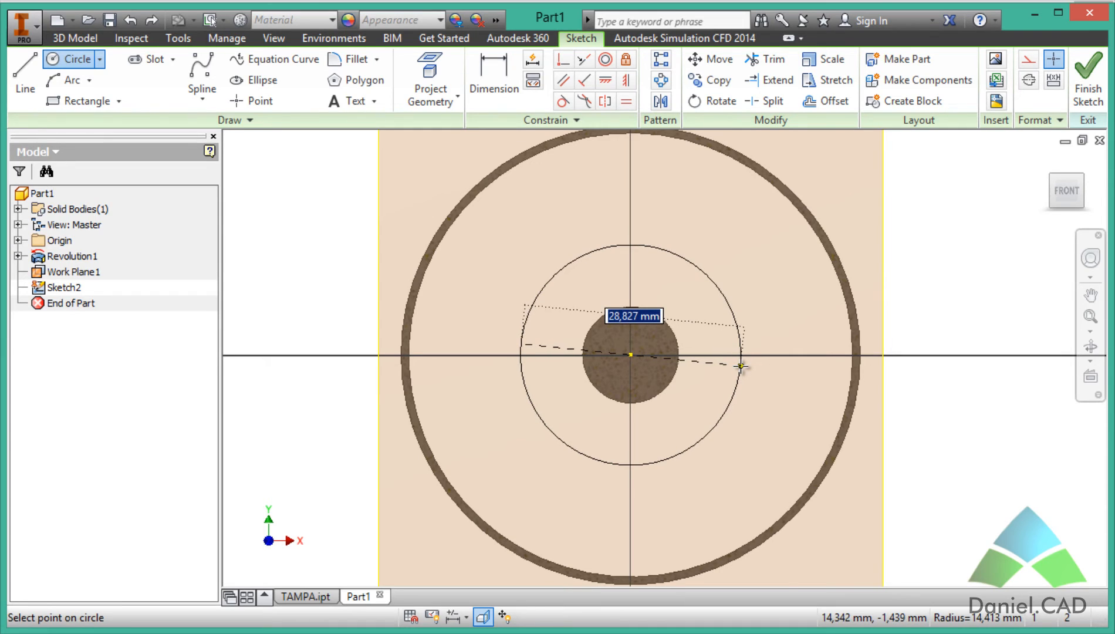
type("21.5*2")
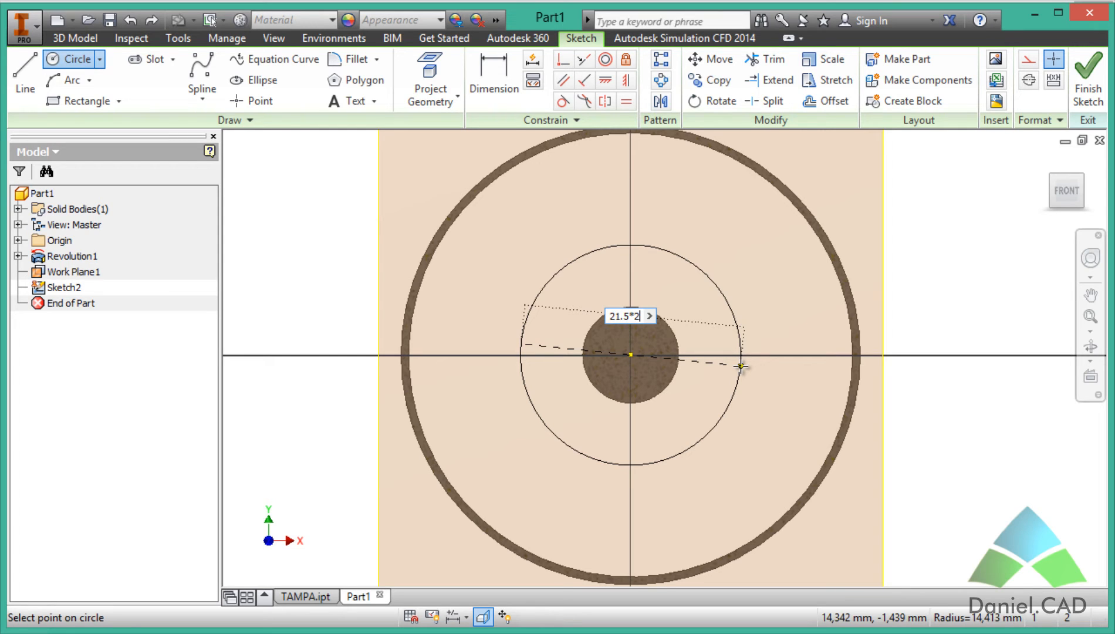
key("Return")
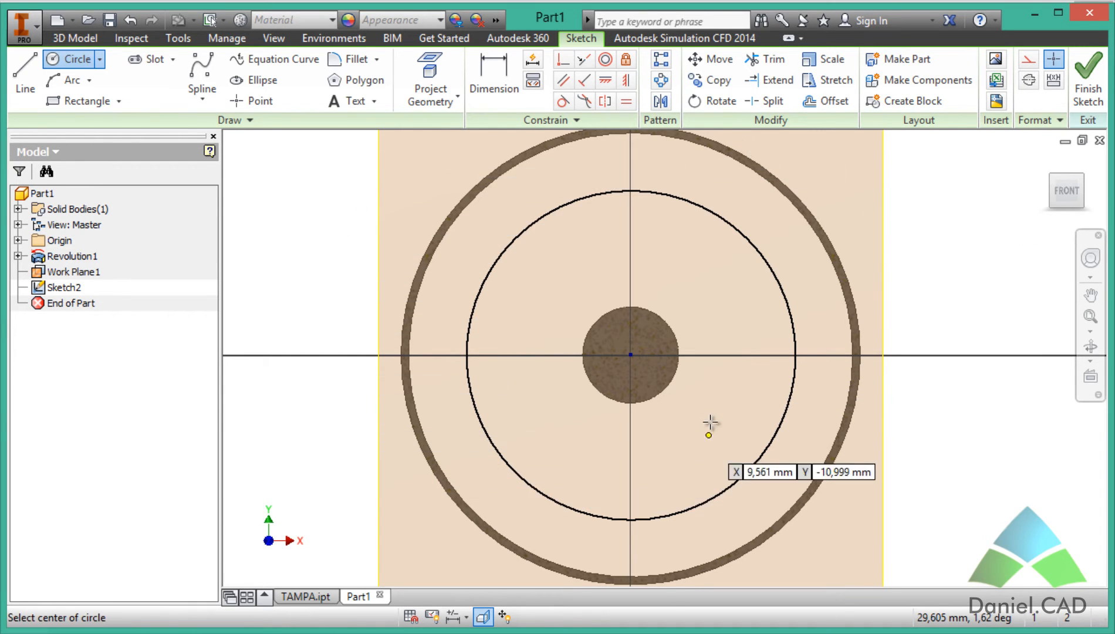
Project the cap's circular inner wall edge into the sketch around the drawn circle and finish the sketch
middle_click_drag(709, 423, 692, 436)
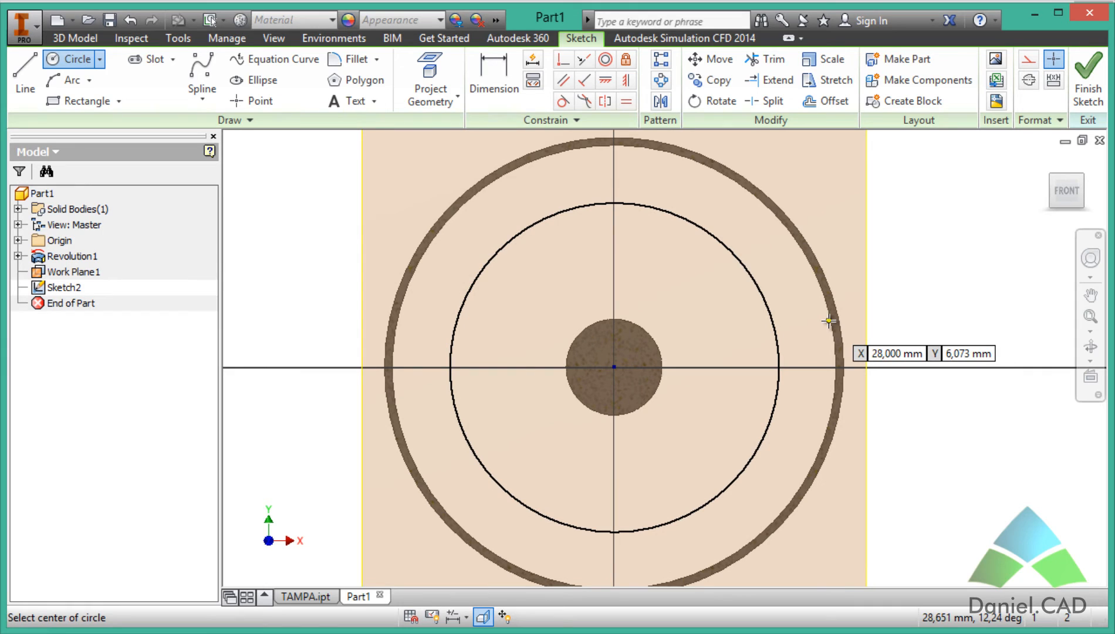
left_click(446, 70)
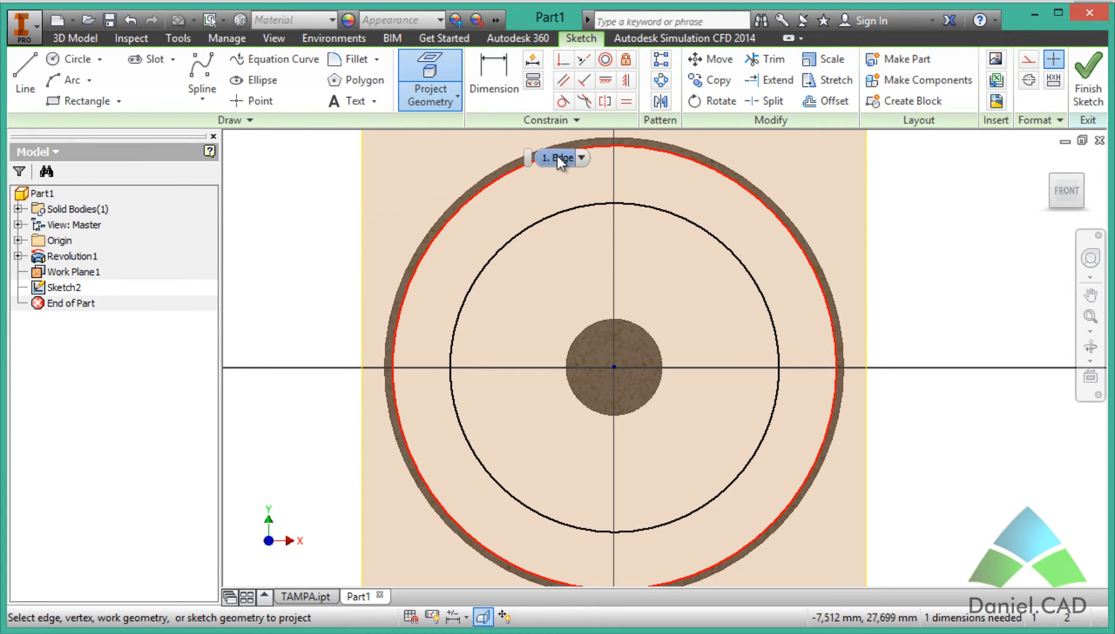
left_click(602, 143)
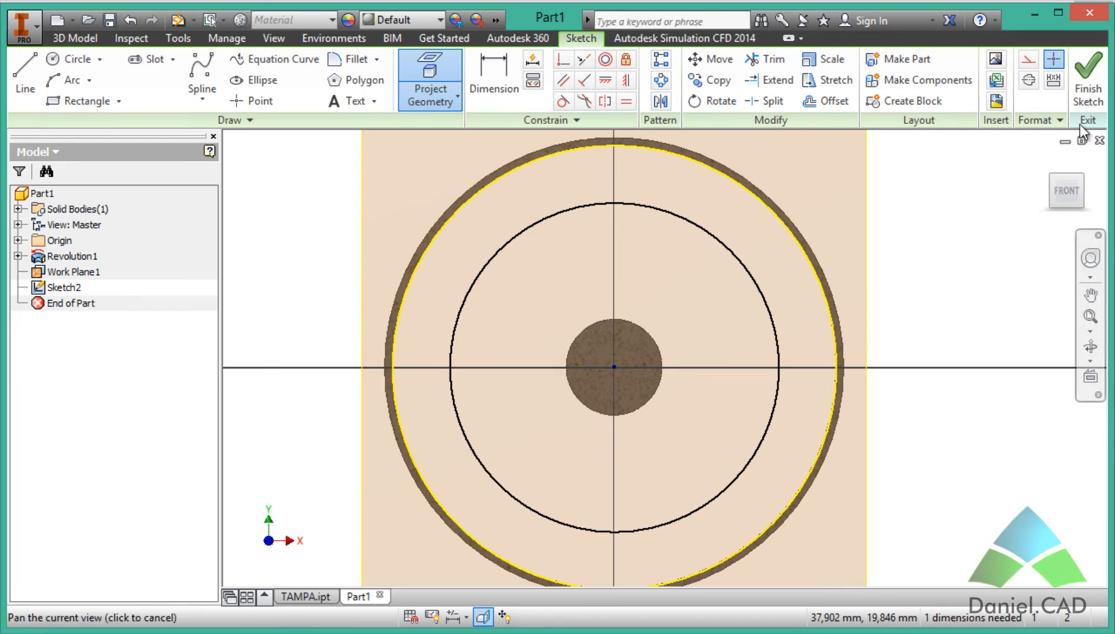
left_click(1088, 74)
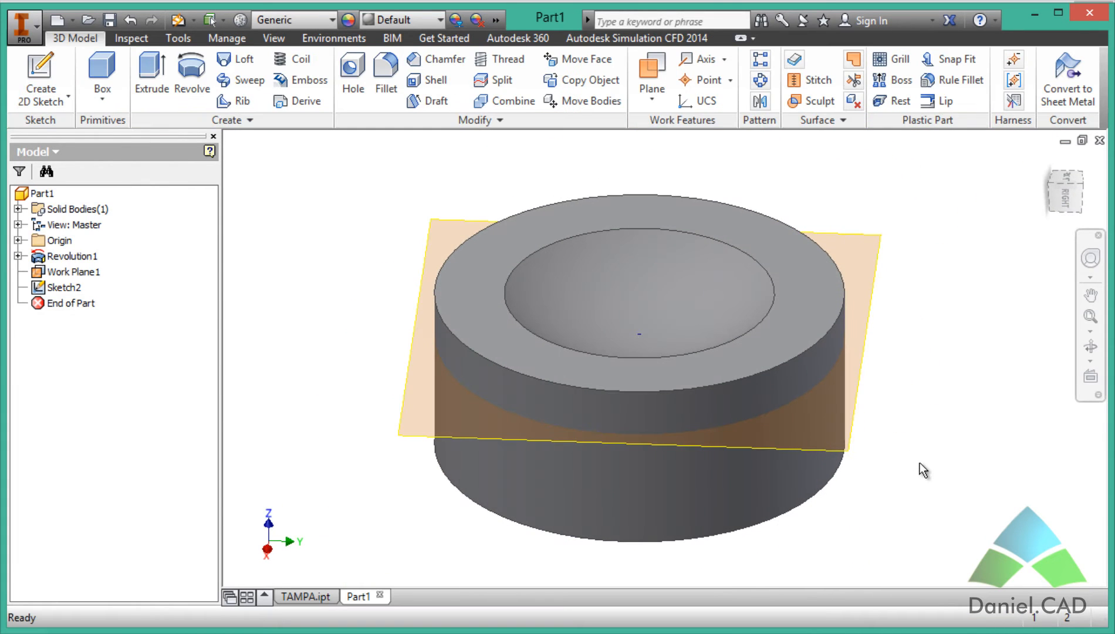
Start an extrusion of the ring-shaped profile between the circle and the projected edge, and check its preview from the side and below
mouse_move(920, 463)
middle_mouse_down("shift")
mouse_move(896, 418)
mouse_move(908, 398)
mouse_move(941, 409)
mouse_move(953, 450)
mouse_move(971, 412)
middle_mouse_up("shift")
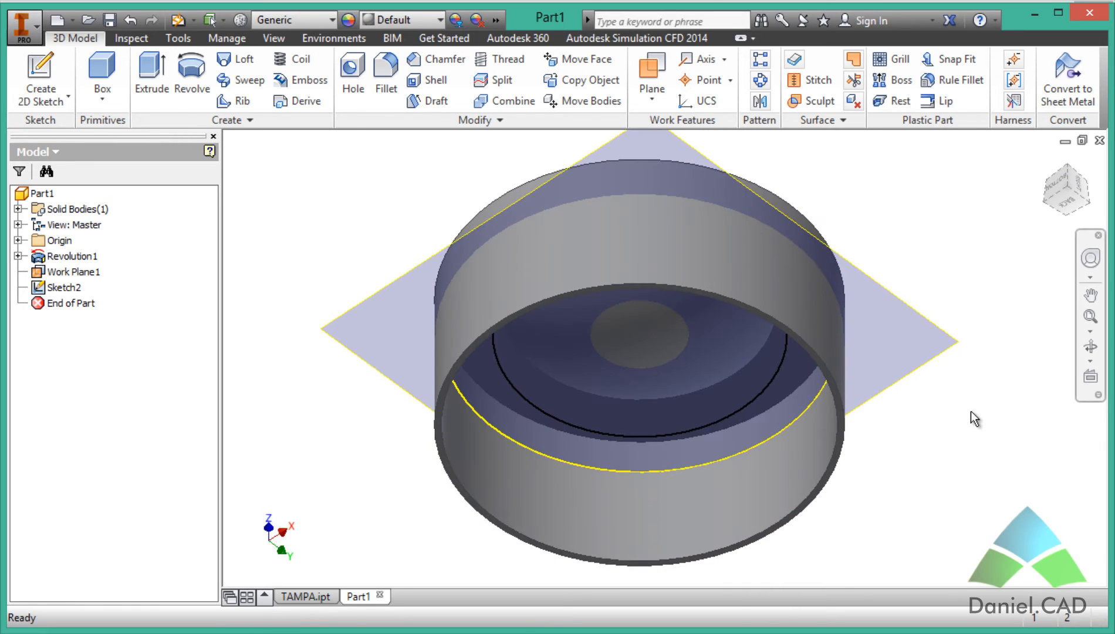
key("e")
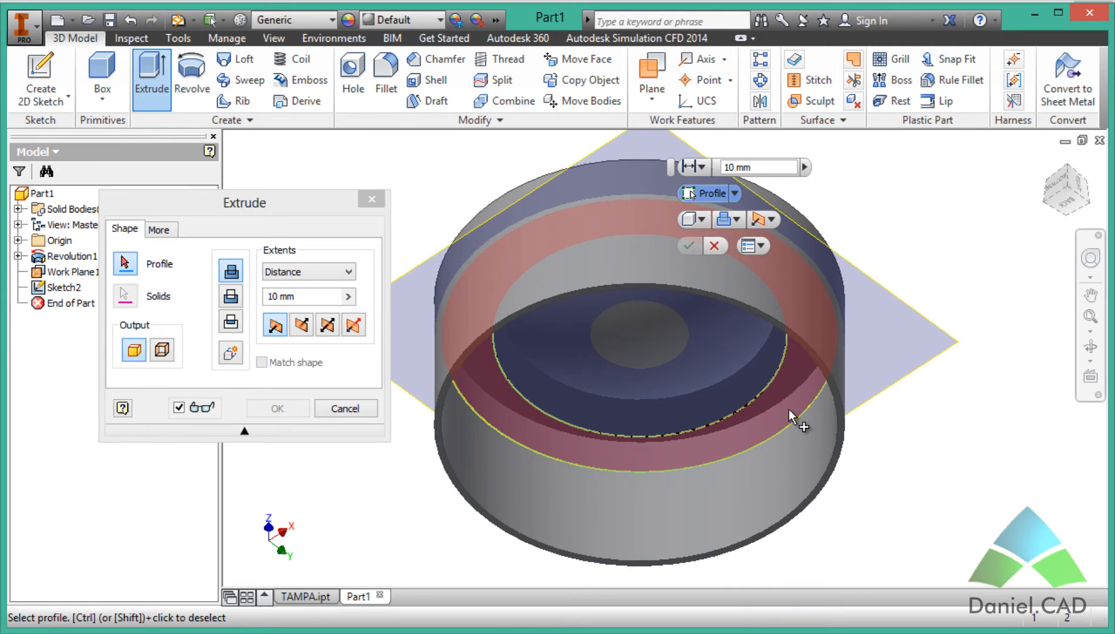
left_click(788, 410)
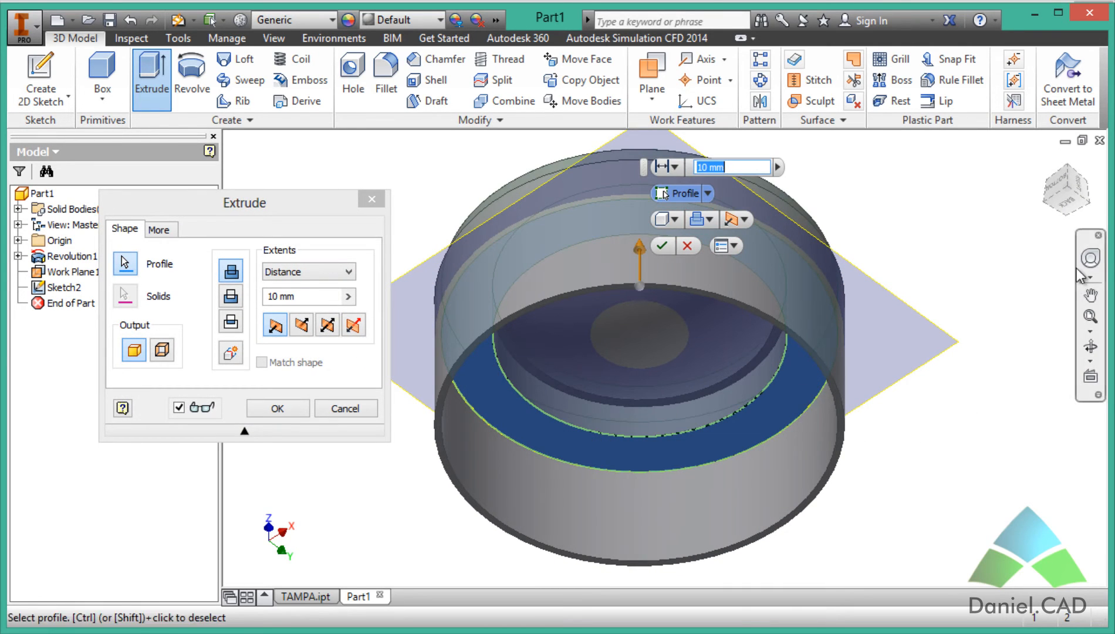
left_click(1079, 186)
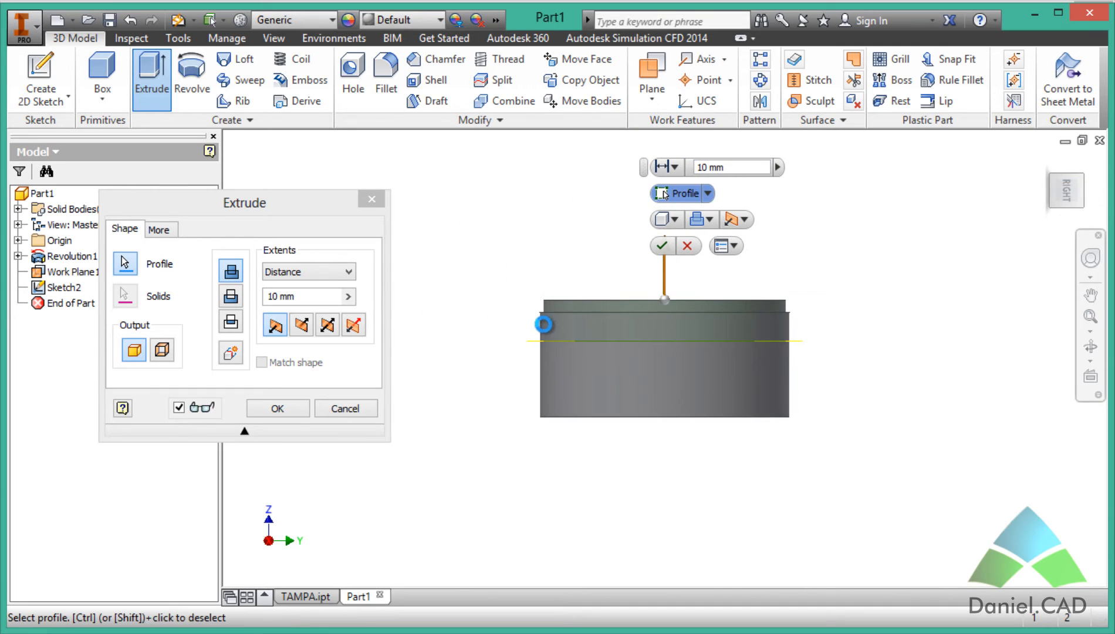
scroll(545, 324, "up", 3)
scroll(775, 363, "down", 4)
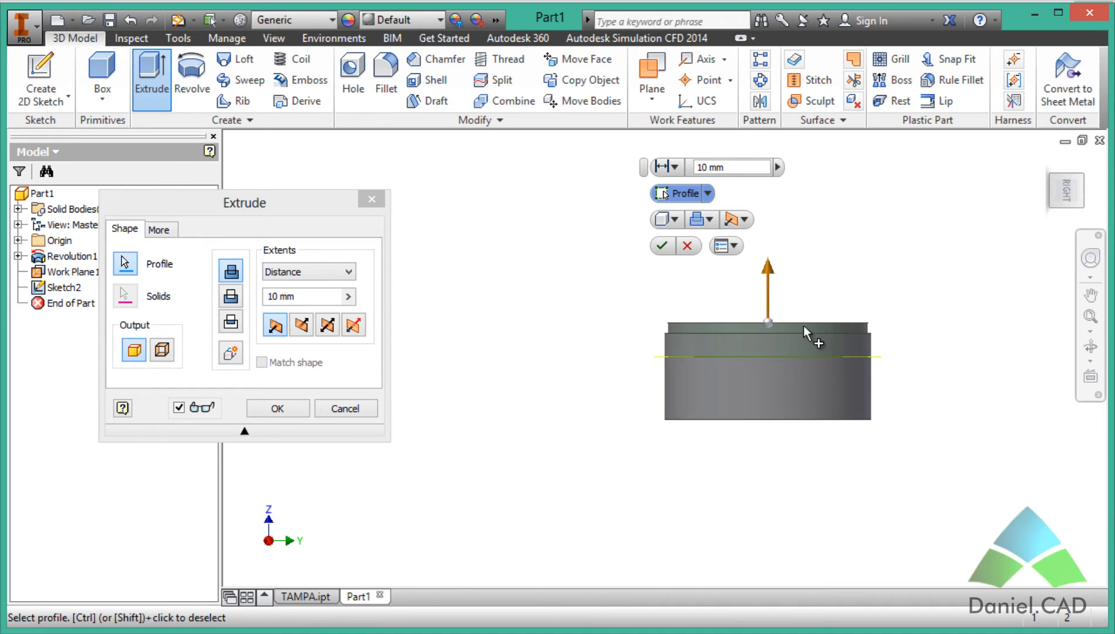
scroll(807, 320, "up", 5)
scroll(786, 355, "down", 2)
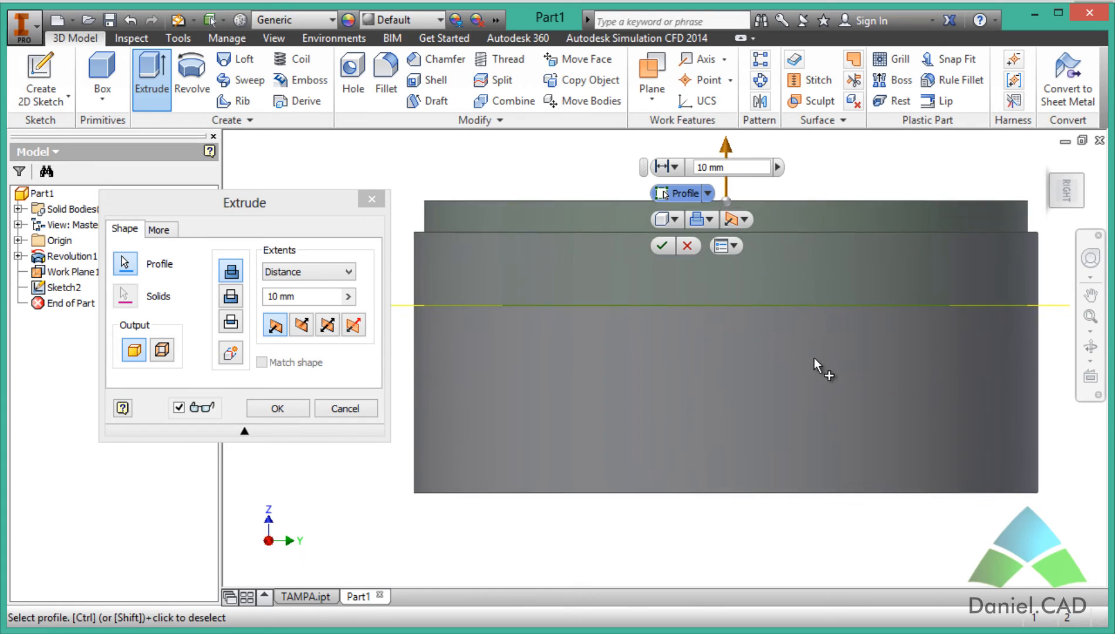
middle_click_drag(970, 435, 972, 391, "shift")
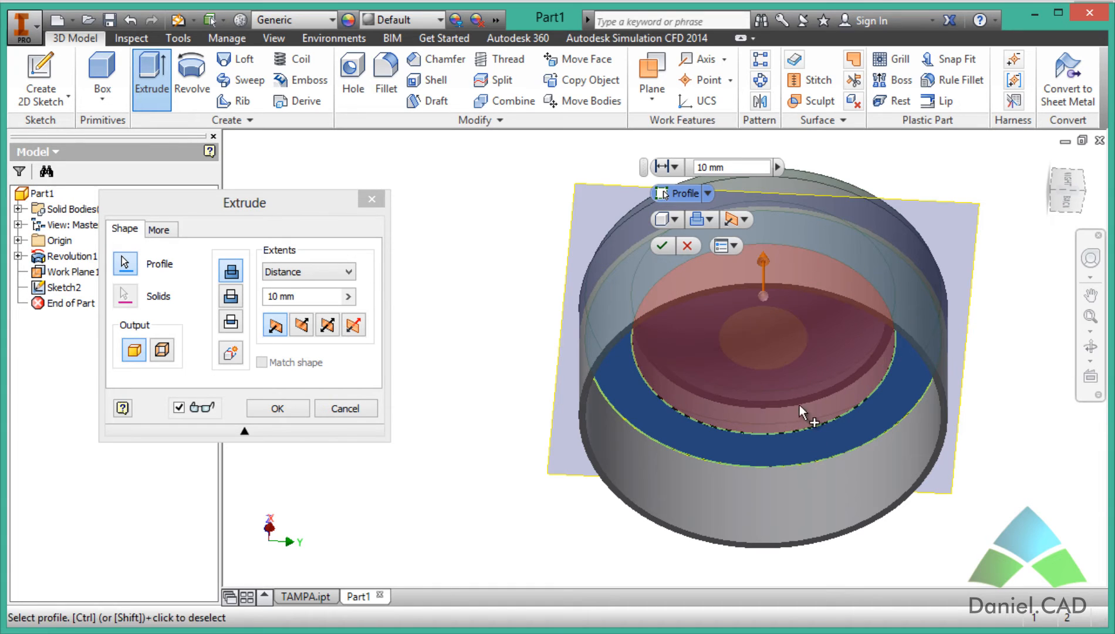
middle_click_drag(953, 378, 809, 370, "shift")
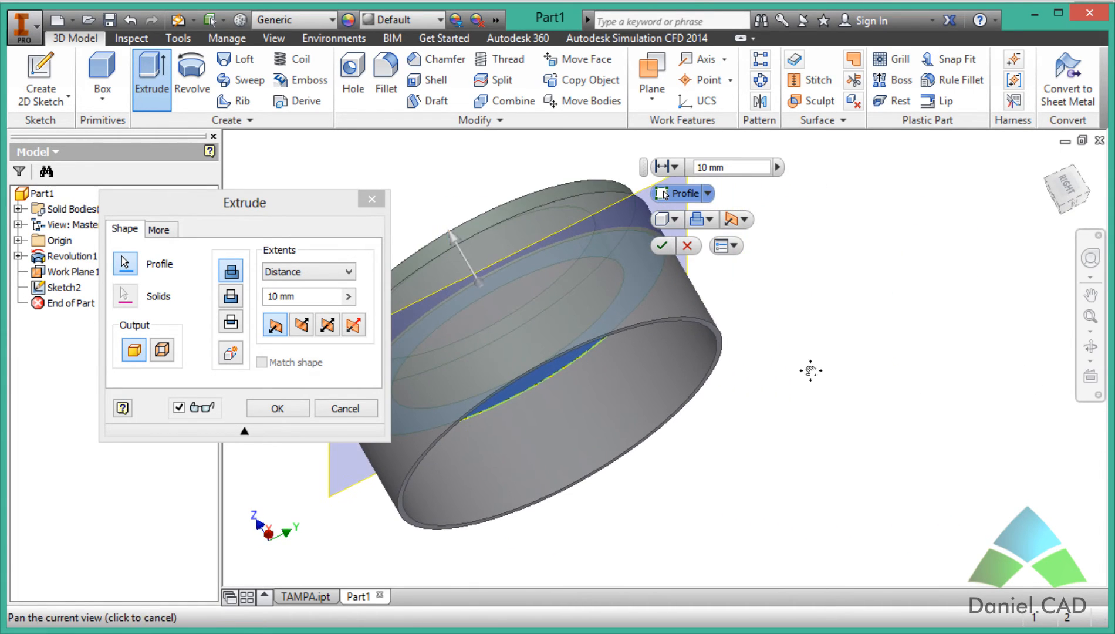
Reverse the ring extrusion to Direction 2, pointing toward the cap's open end
left_click(744, 221)
left_click(774, 260)
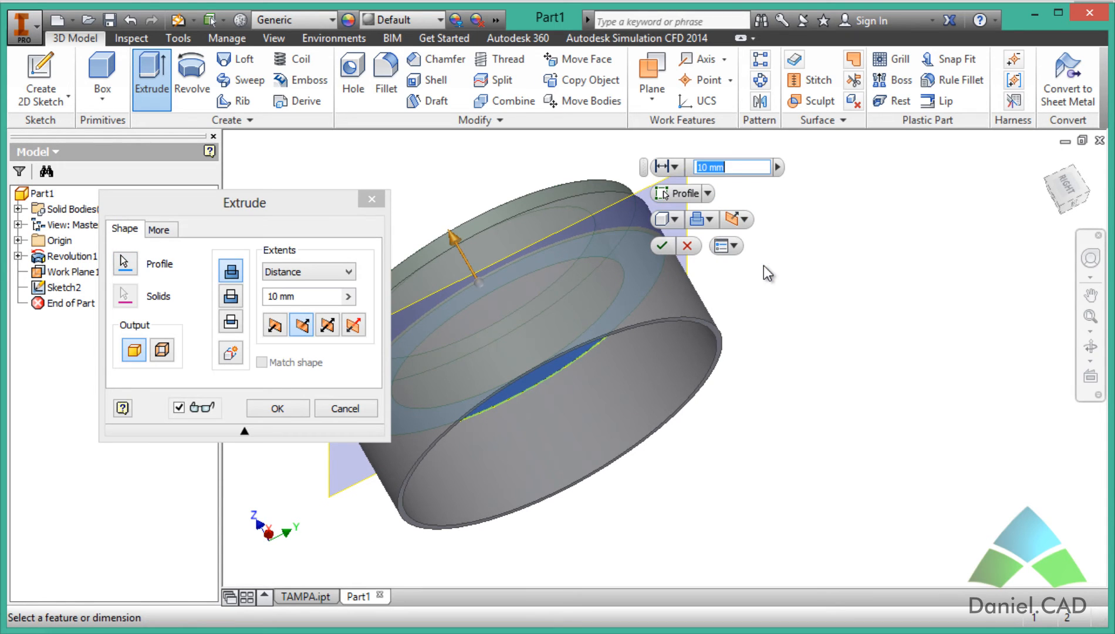
middle_click_drag(745, 335, 815, 412, "shift")
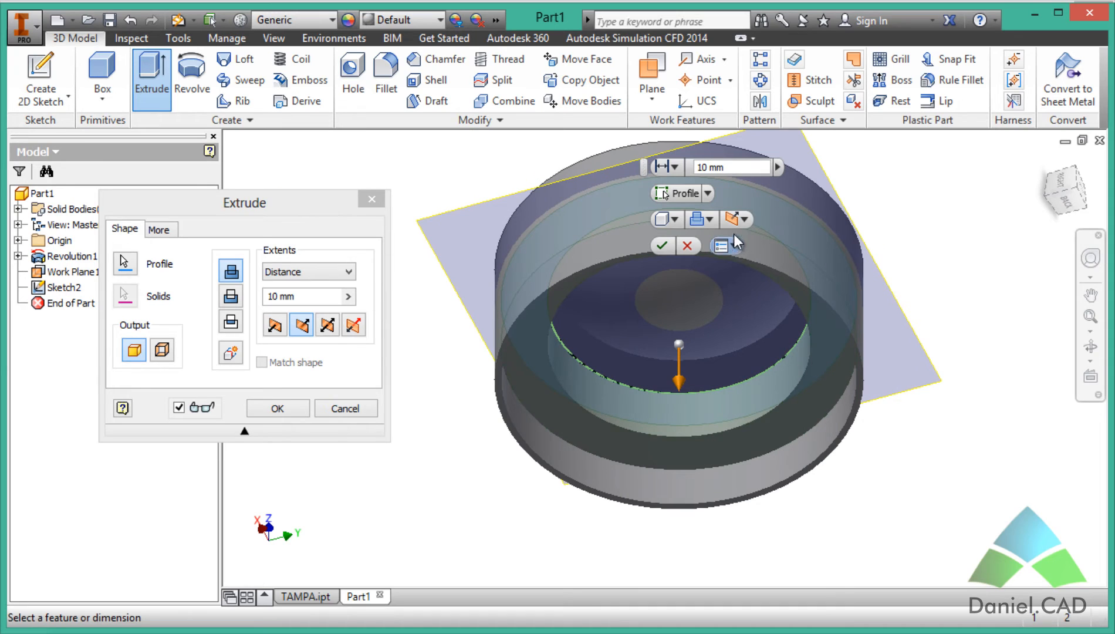
left_click(744, 219)
left_click(751, 241)
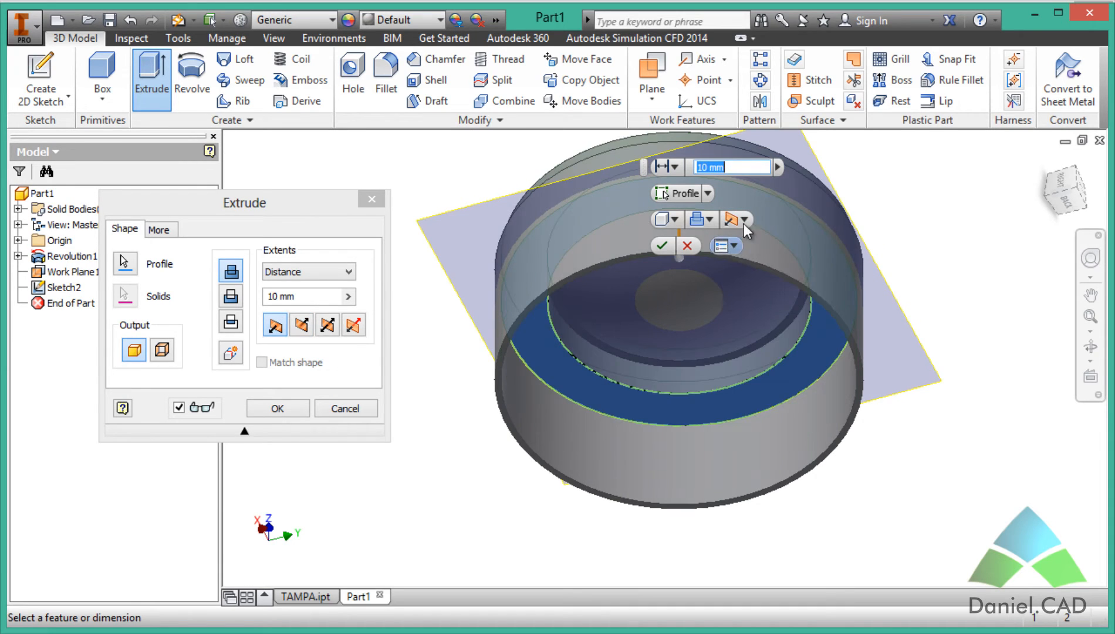
left_click(742, 218)
left_click(743, 260)
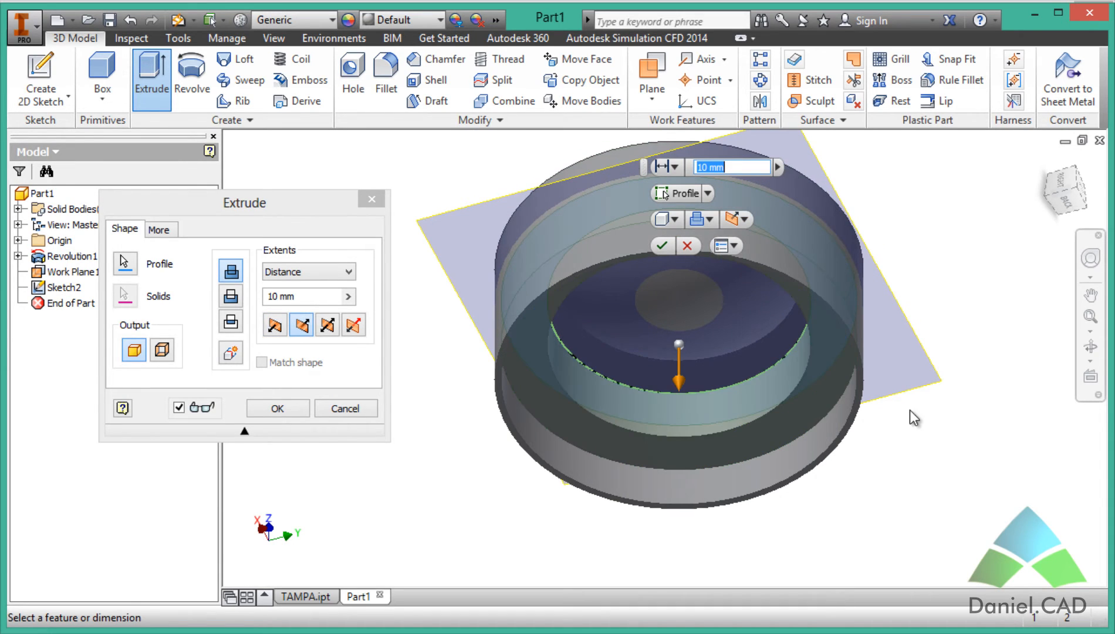
Set the ring extrusion's distance to 1 mm and complete it as a join
middle_click_drag(883, 411, 898, 469, "shift")
left_click_drag(729, 167, 672, 168)
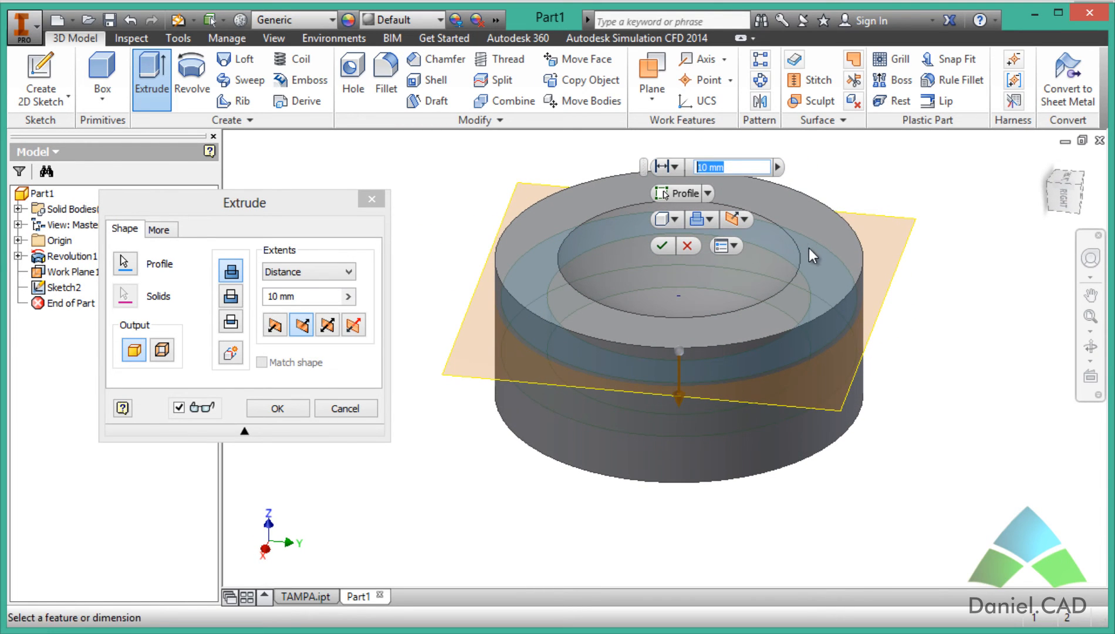
type("1")
left_click(663, 246)
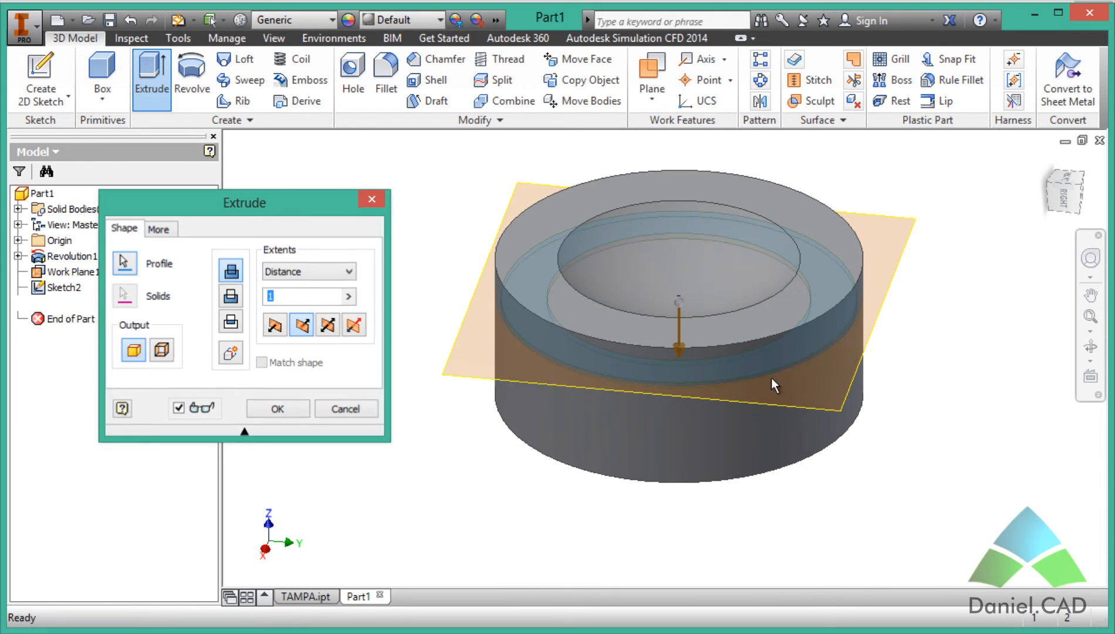
Hide the offset work plane and return the cap to the home isometric view
middle_click_drag(904, 450, 857, 390, "shift")
middle_click_drag(737, 334, 772, 360, "shift")
middle_click_drag(918, 387, 949, 392, "shift")
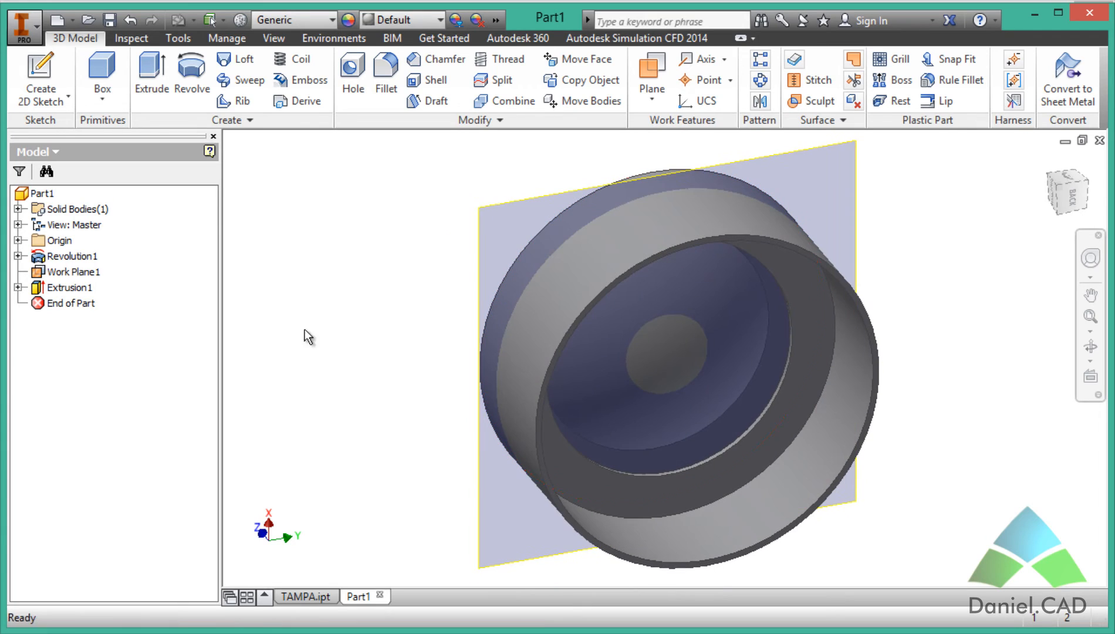
left_click(69, 273)
right_click(69, 273)
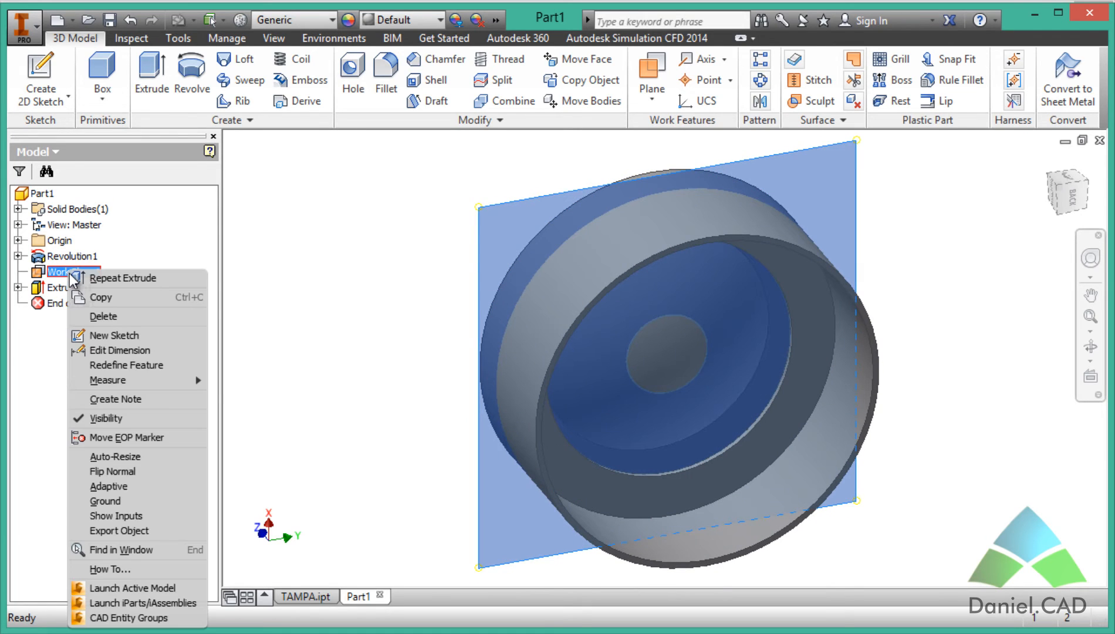
left_click(129, 423)
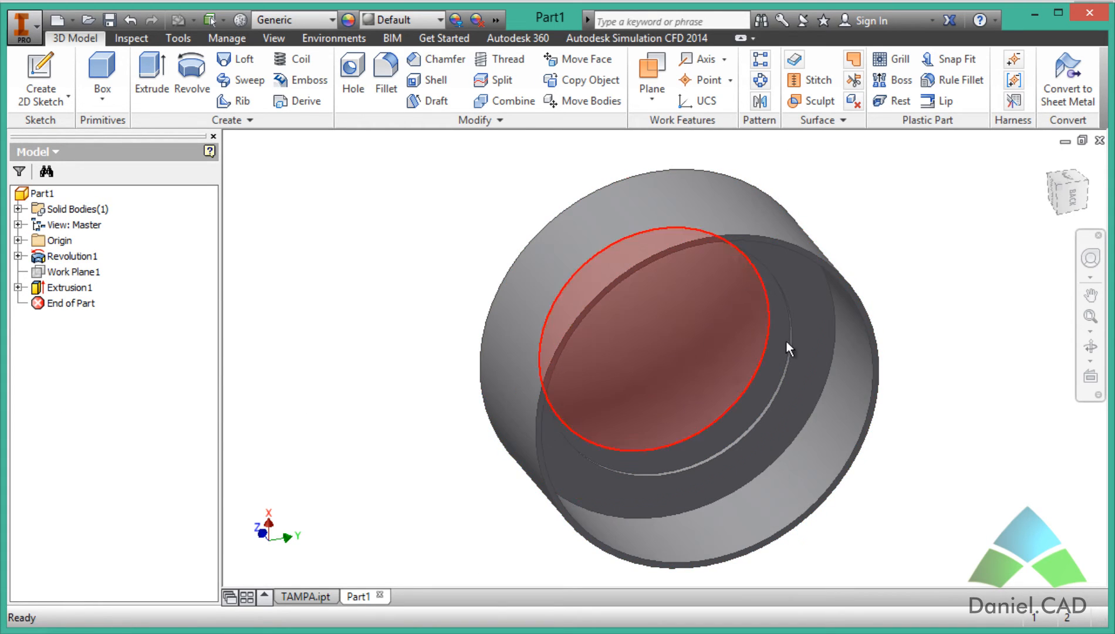
middle_click_drag(786, 340, 808, 356, "shift")
key("F6")
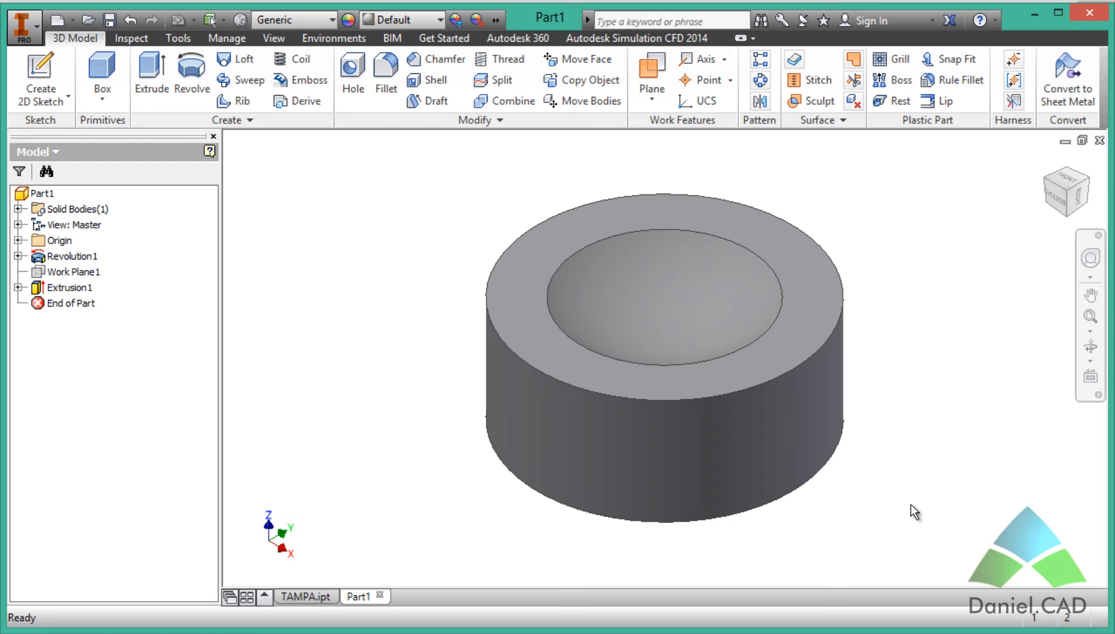
Consult the TAMPA.pdf drawing in Adobe Reader for the rib width and angular spacing in the top view, then return to Inventor
left_click(505, 633)
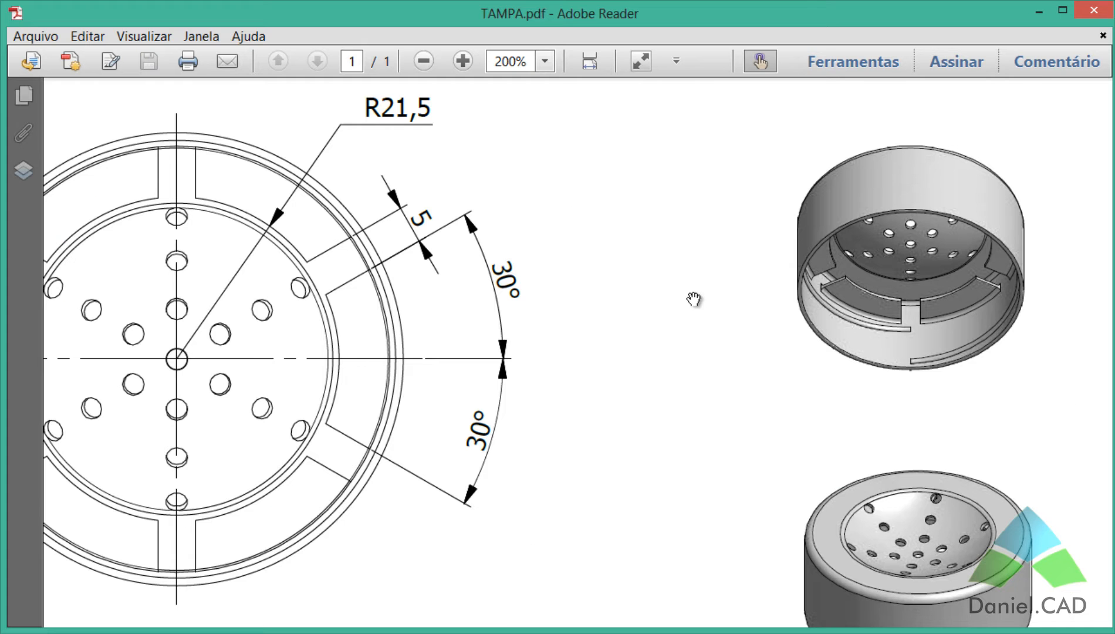
mouse_move(595, 262)
left_mouse_down()
mouse_move(598, 317)
mouse_move(847, 292)
left_mouse_up()
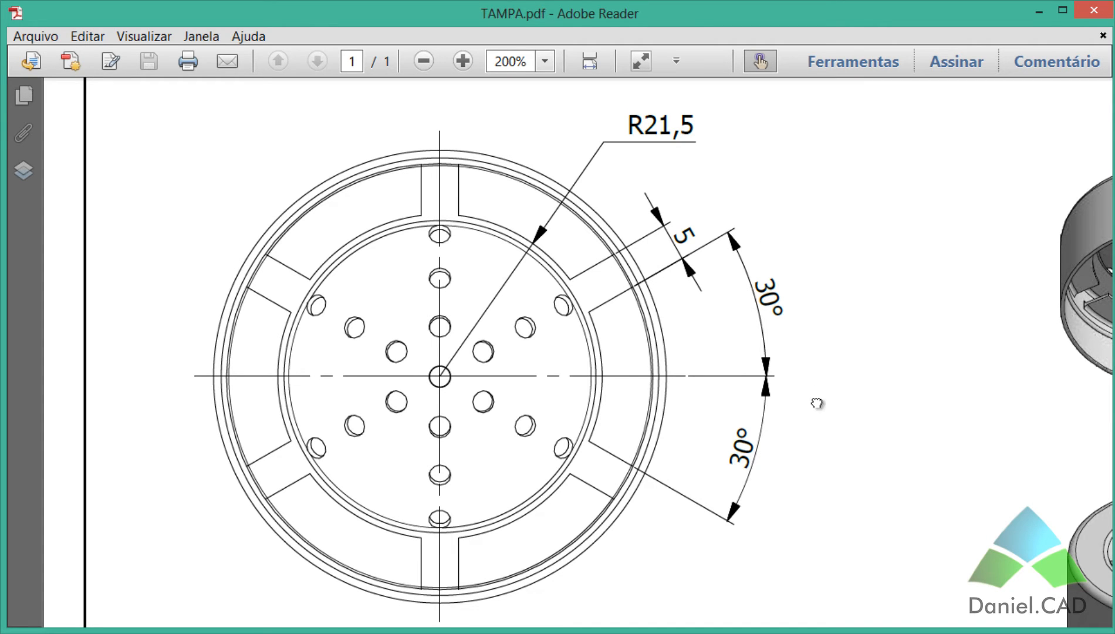
left_click_drag(792, 372, 856, 333)
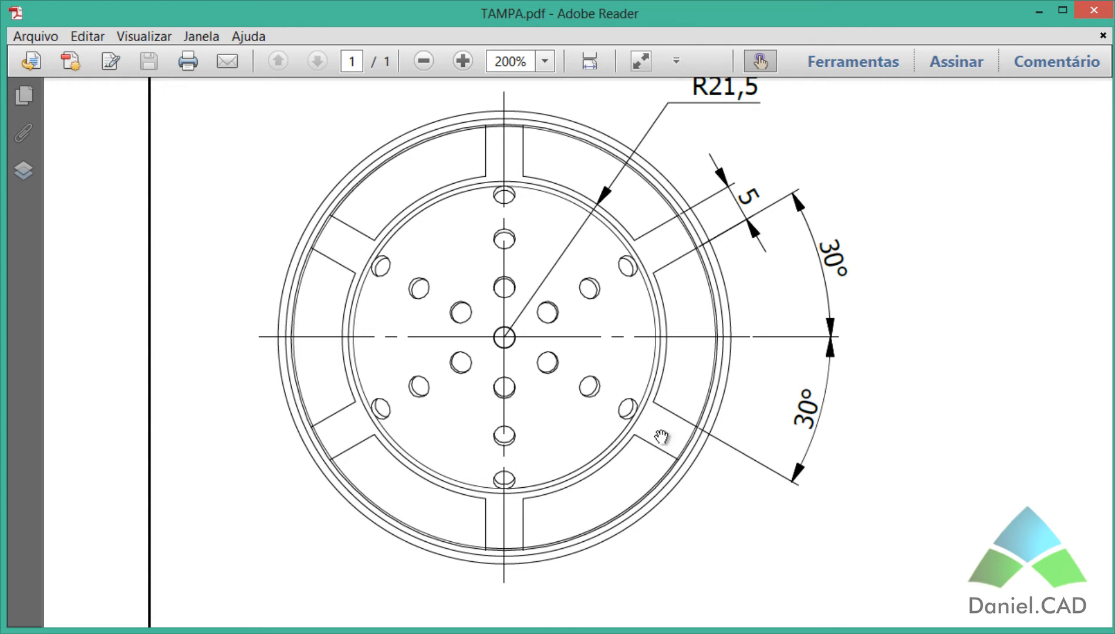
key("alt+Tab")
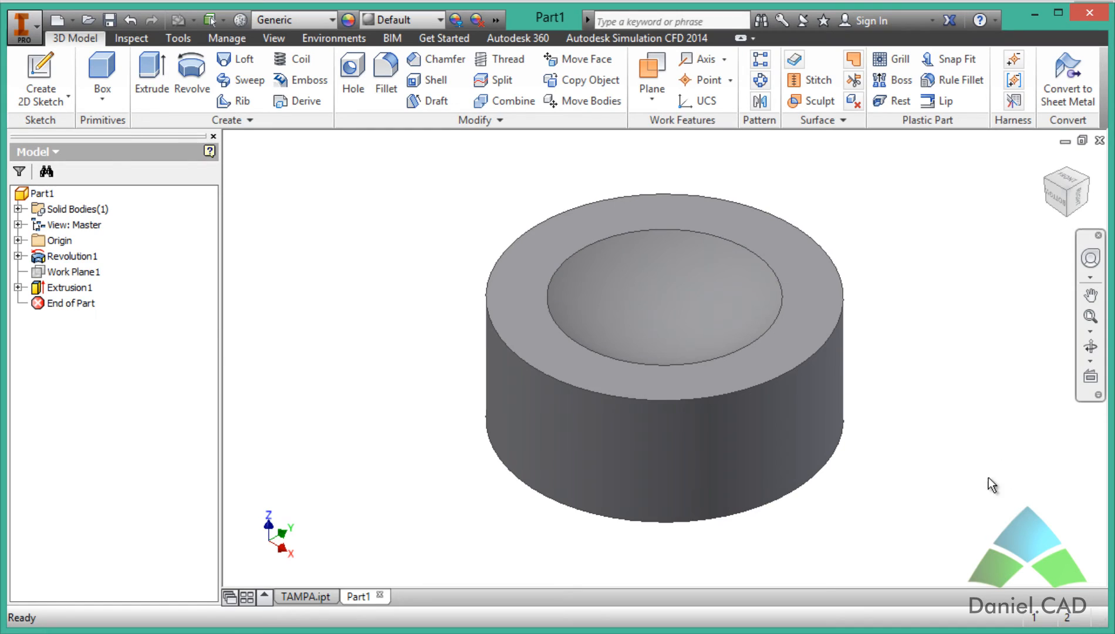
Start a 2D sketch on the underside face of the inner ring
middle_click_drag(1016, 428, 938, 338, "shift")
key("s")
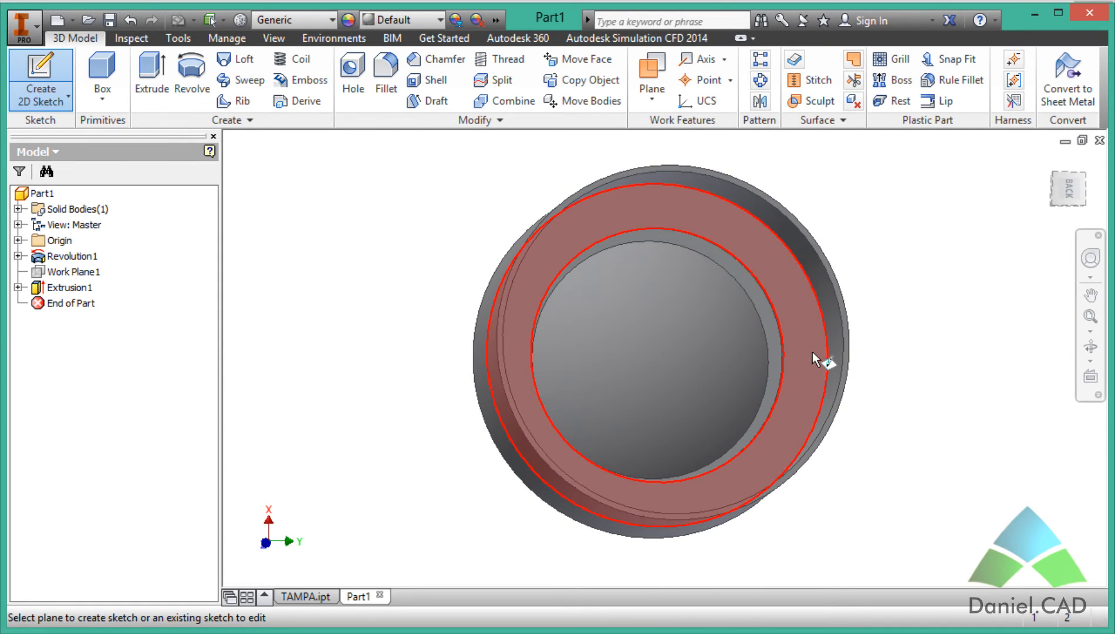
left_click(813, 355)
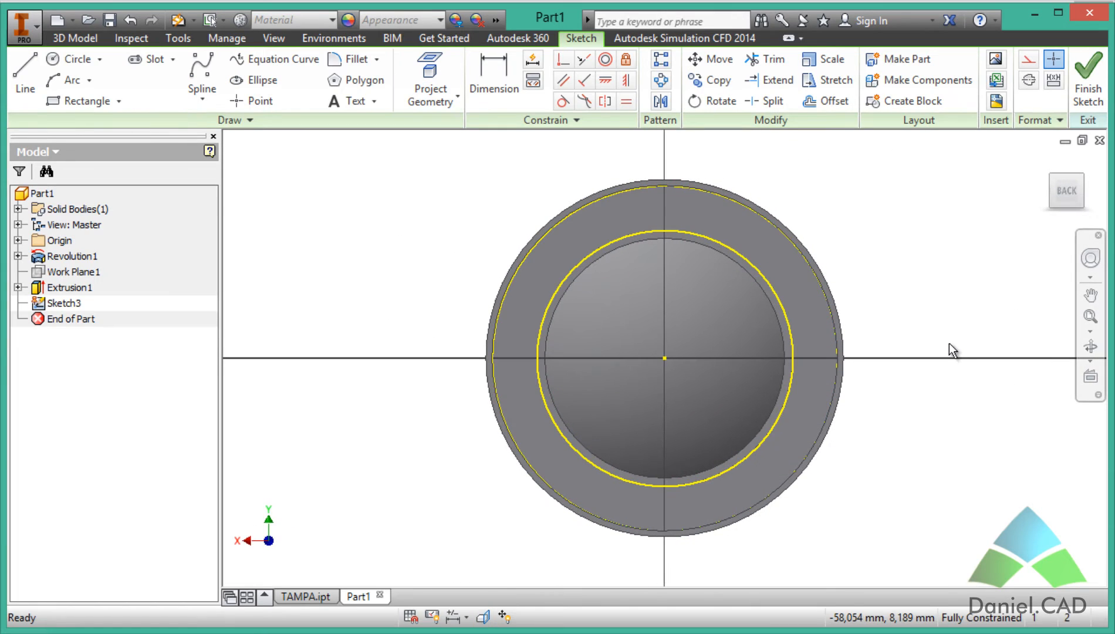
Draw two parallel horizontal lines across one side of the ring, one about 31 mm long above the horizontal axis and one below it
scroll(946, 342, "up", 3)
middle_click_drag(841, 331, 1065, 330)
middle_click_drag(784, 329, 723, 316)
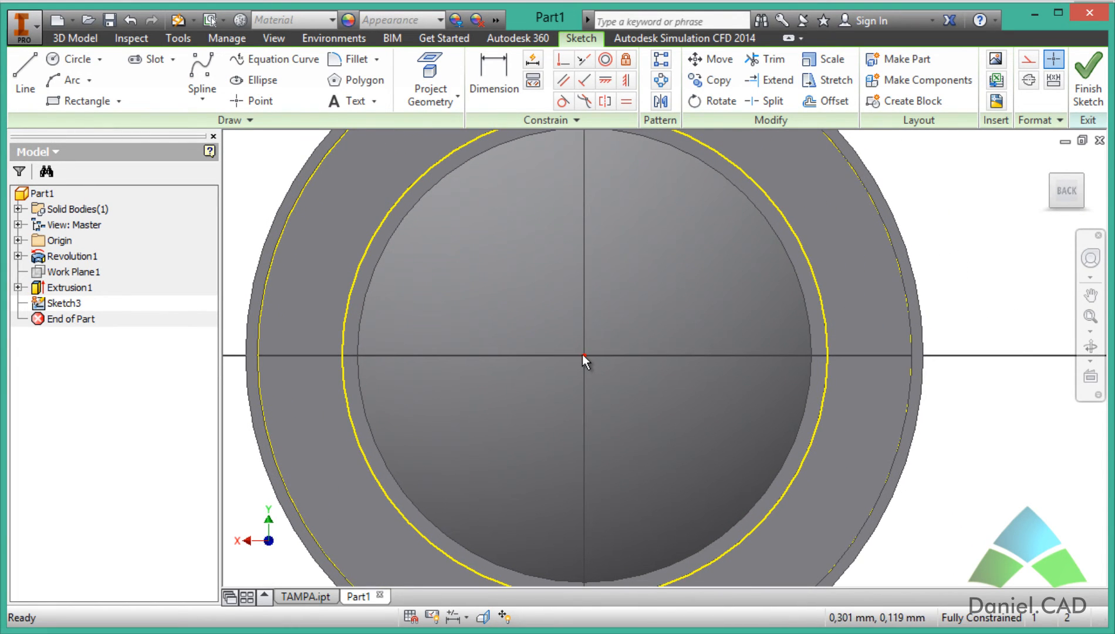
scroll(582, 354, "down", 3)
left_click(25, 76)
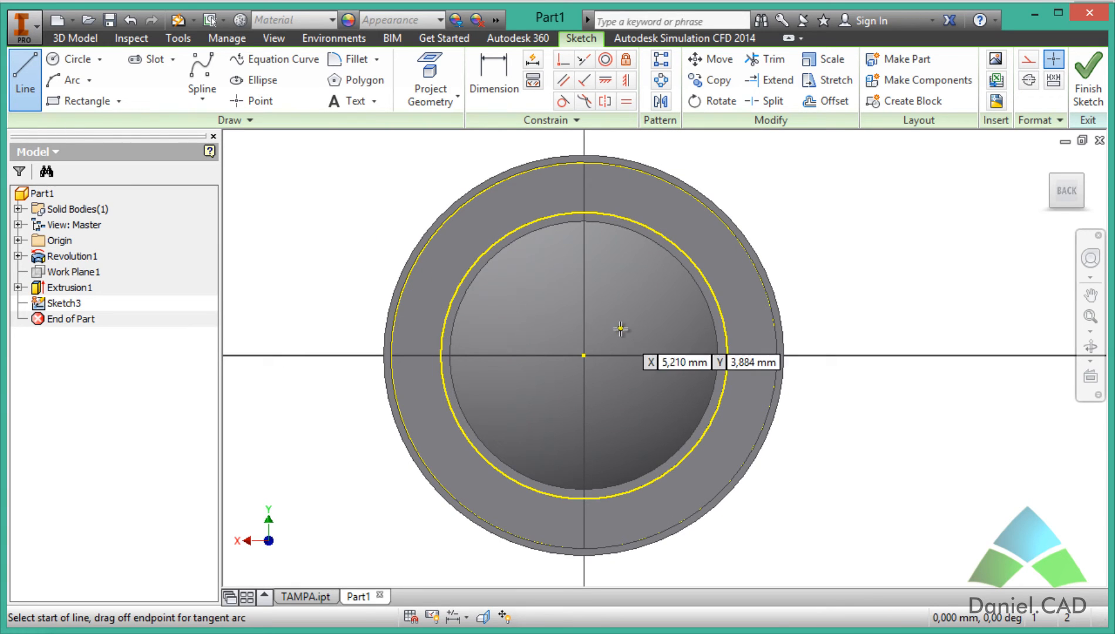
left_click(774, 333)
left_click(827, 326)
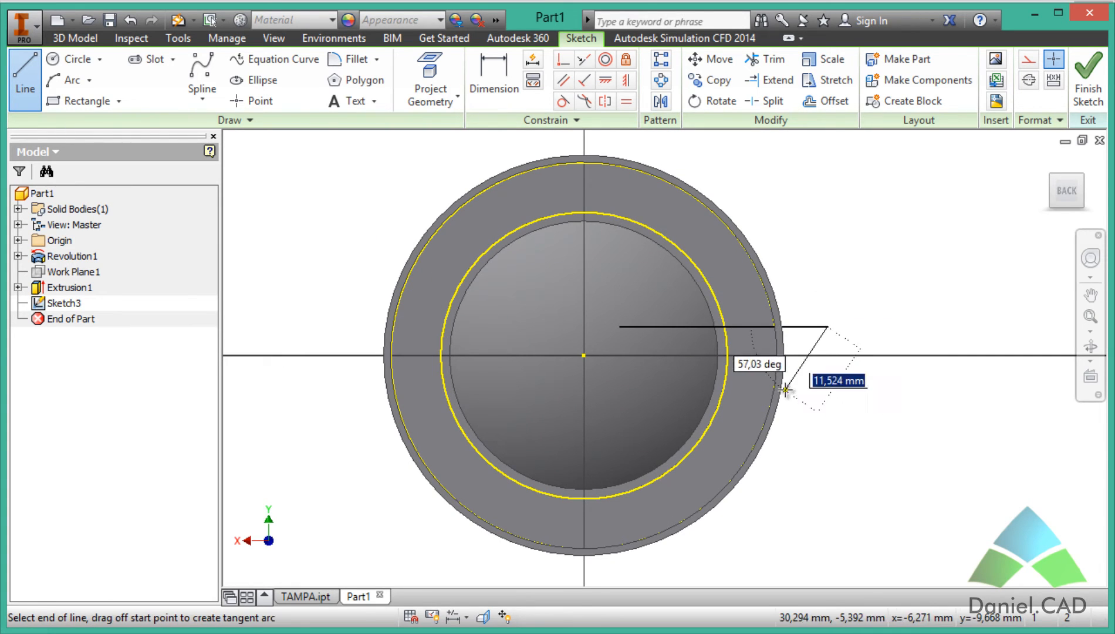
key("Escape")
key("l")
left_click(618, 407)
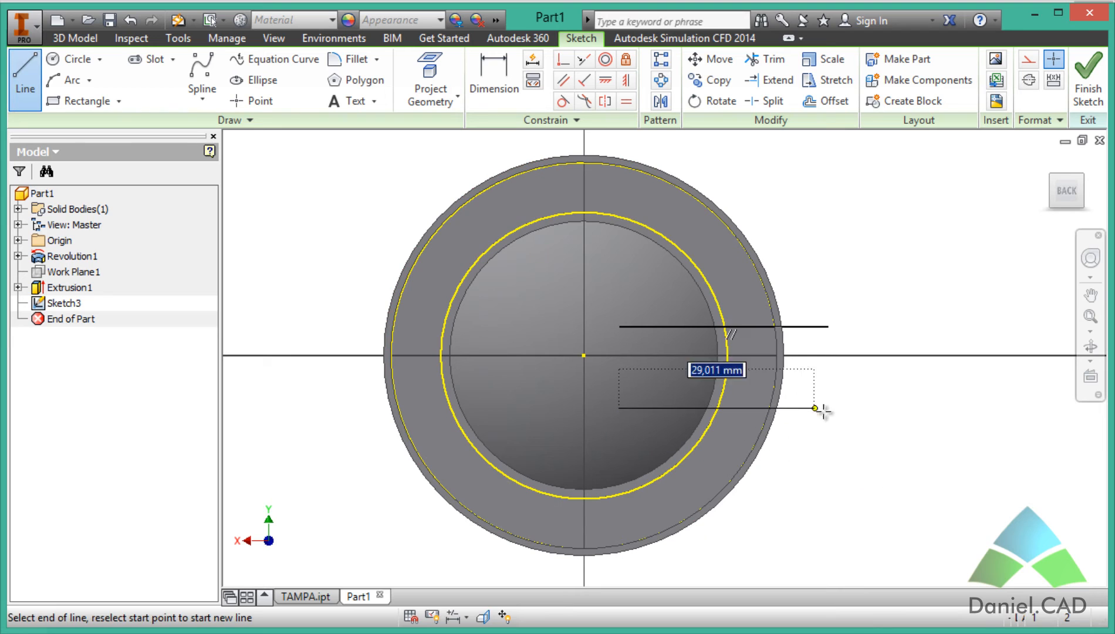
left_click(845, 407)
key("Escape")
Dimension the spacing between the two parallel horizontal lines and set it to 5 mm
scroll(643, 384, "up", 3)
key("d")
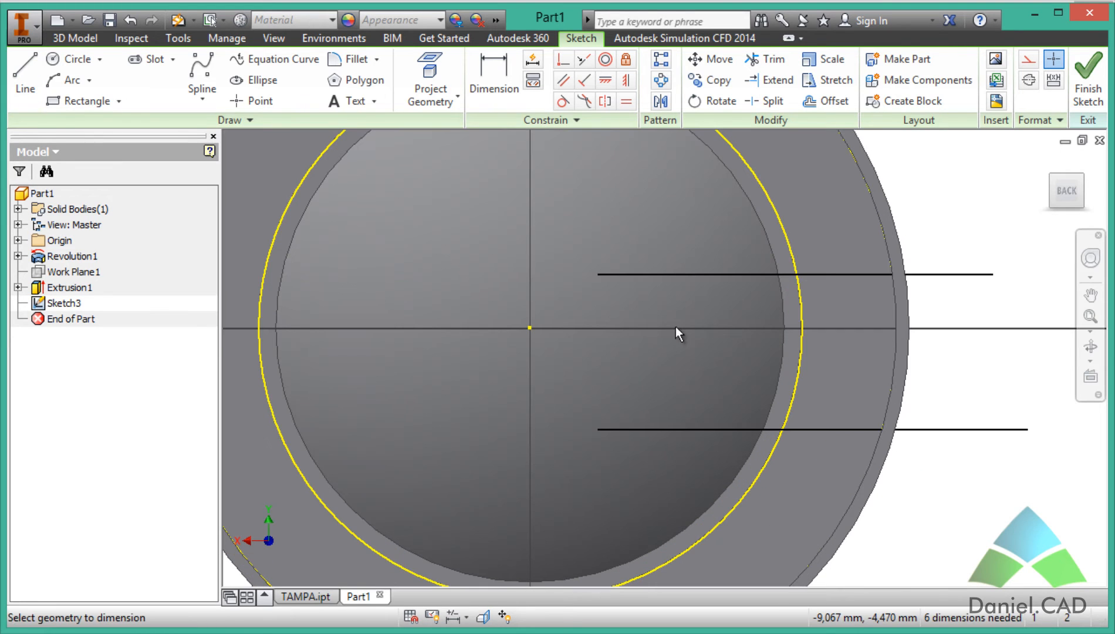
left_click(685, 274)
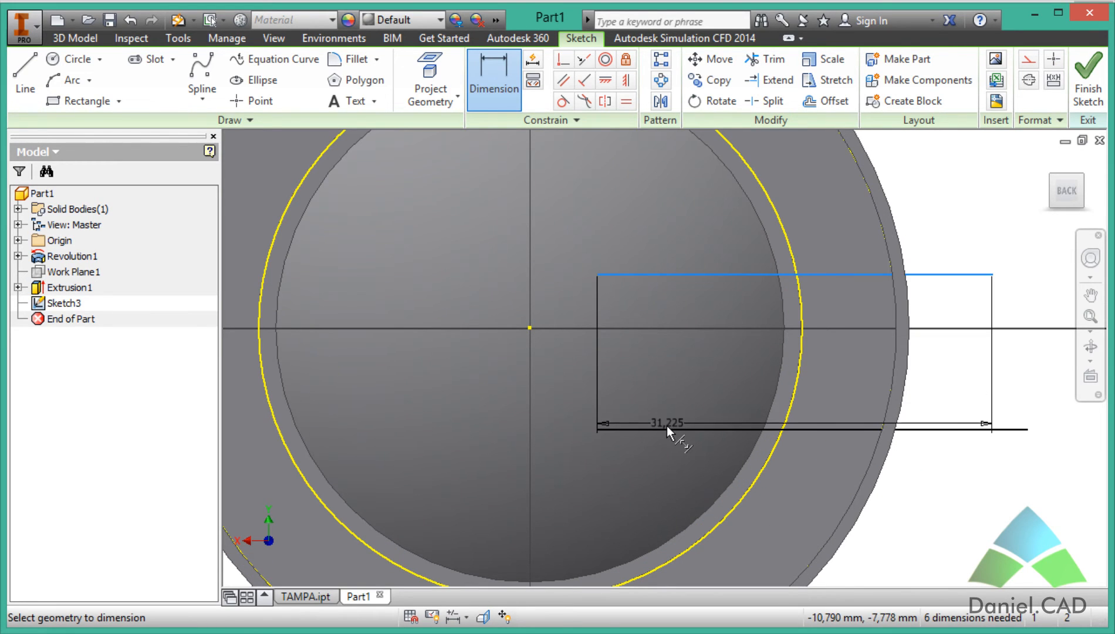
left_click(667, 428)
left_click(668, 379)
type("5")
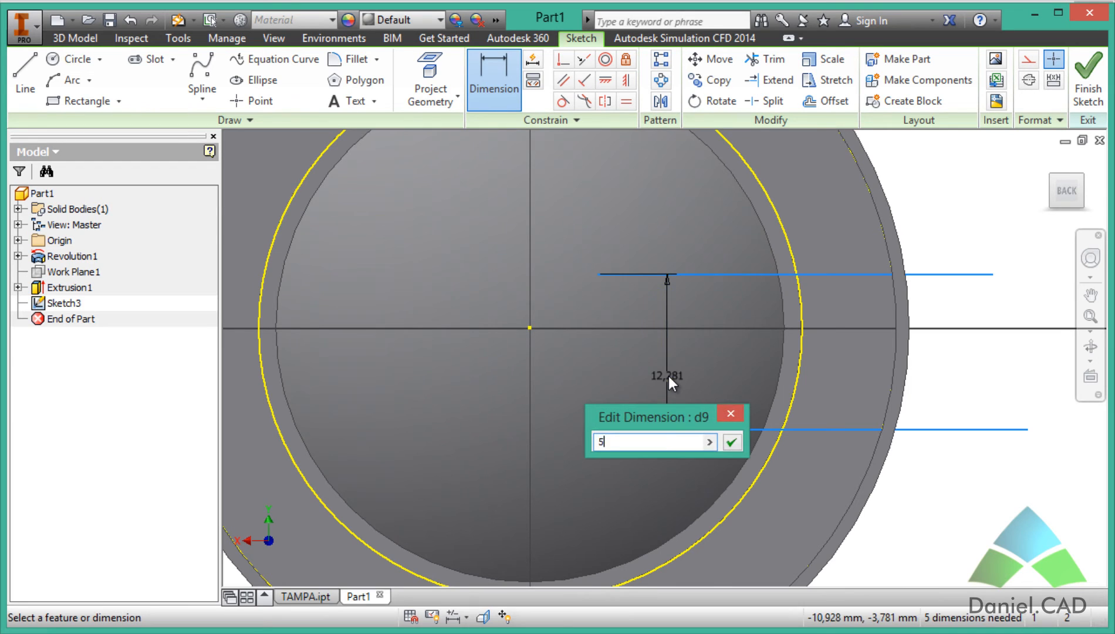
key("Return")
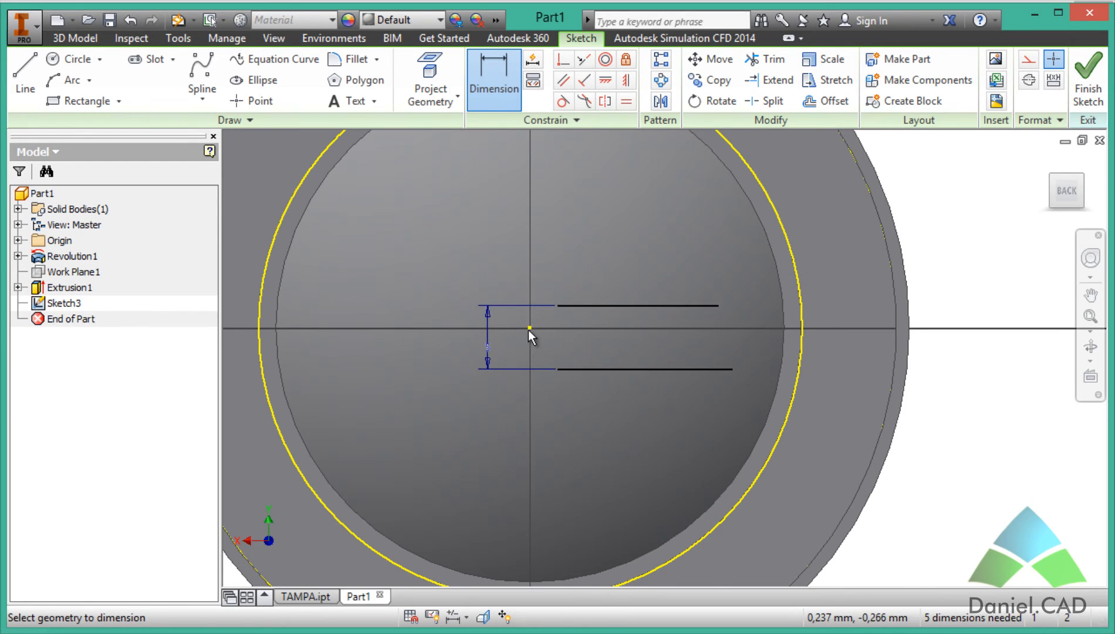
Dimension the lower line from the sketch centre point as half the line spacing, using the formula d9/2
left_click(529, 328)
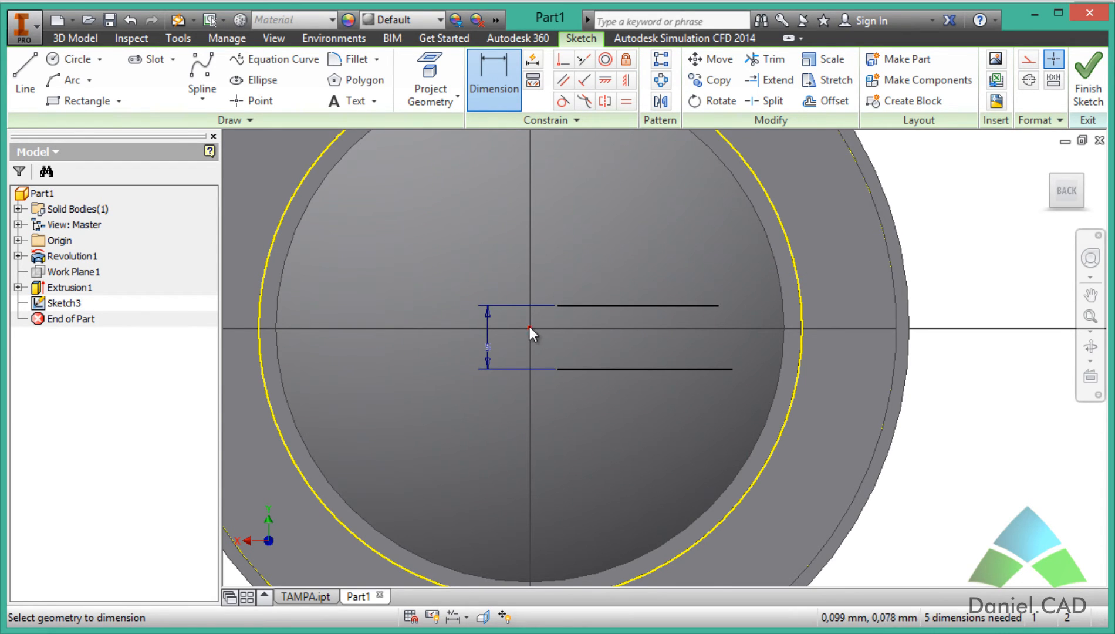
left_click(583, 364)
left_click(584, 351)
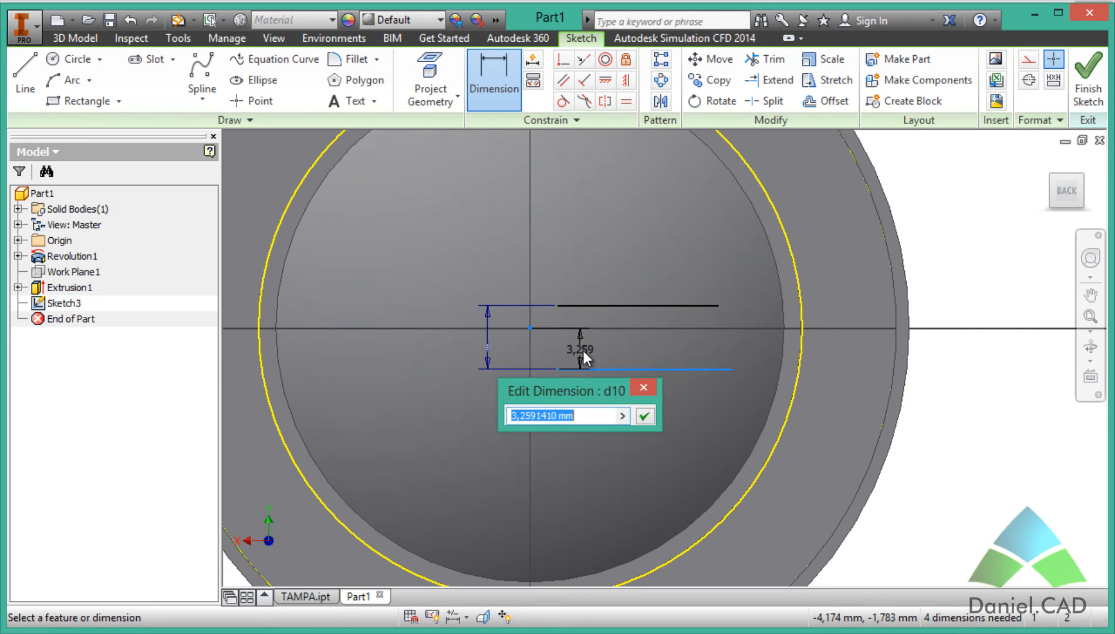
left_click(488, 359)
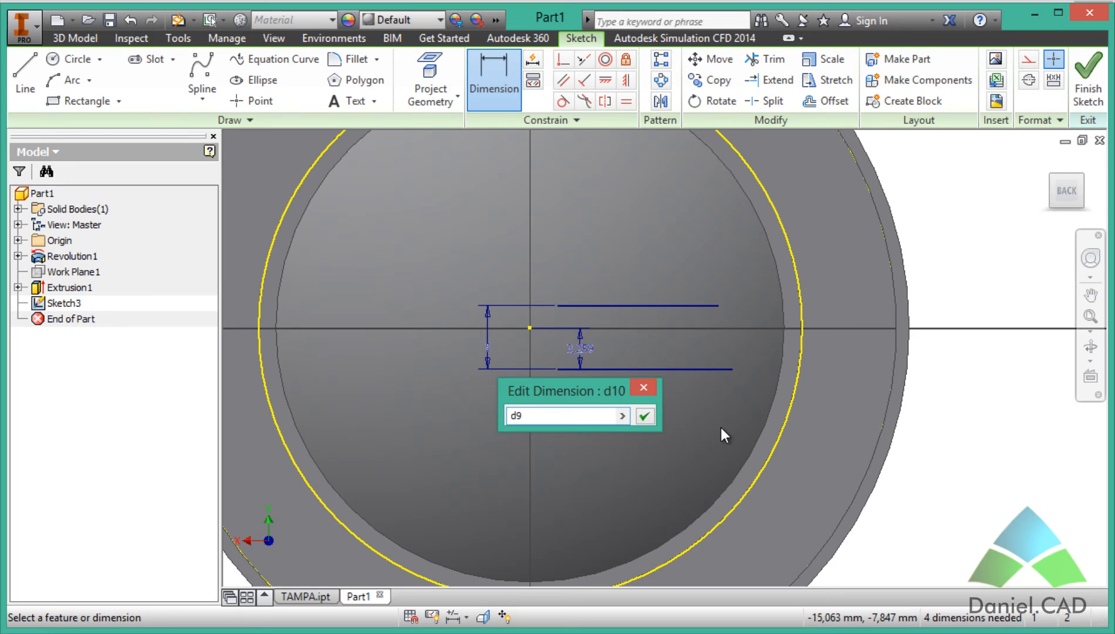
type("/2")
key("Return")
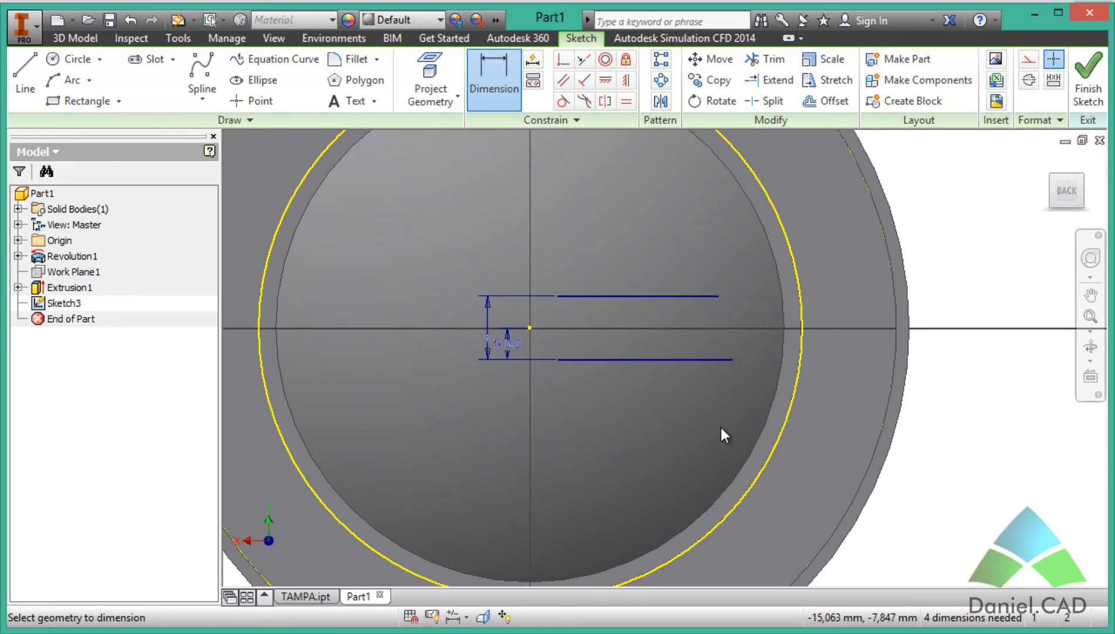
Test the linked dimensions by changing the line spacing to 20 mm and 8 mm, and restore it to 5 mm
double_click(488, 346)
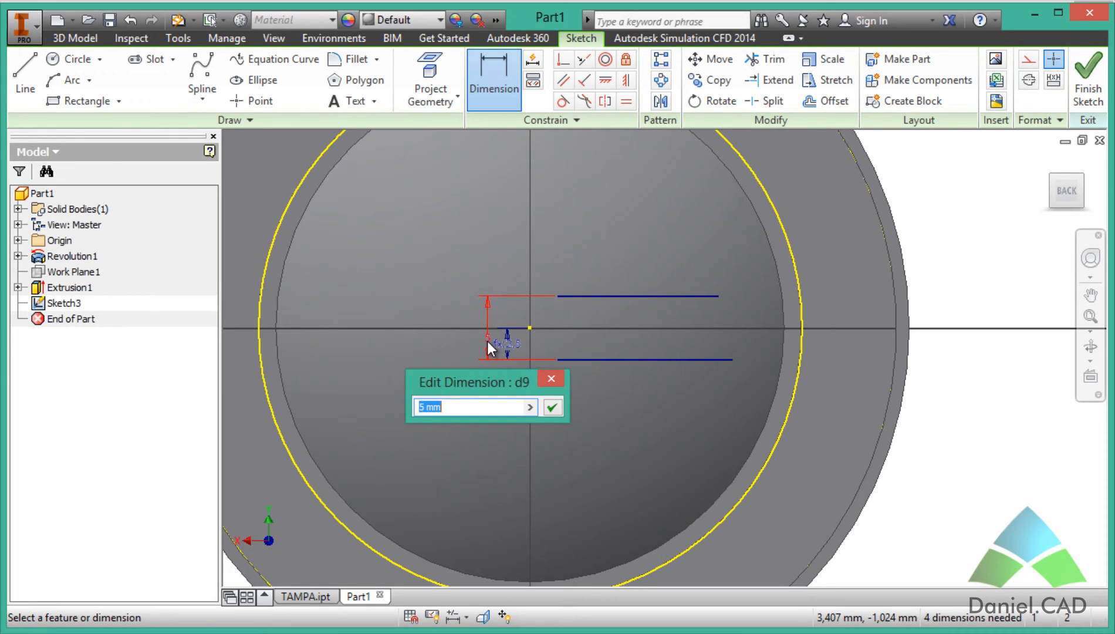
key("Return")
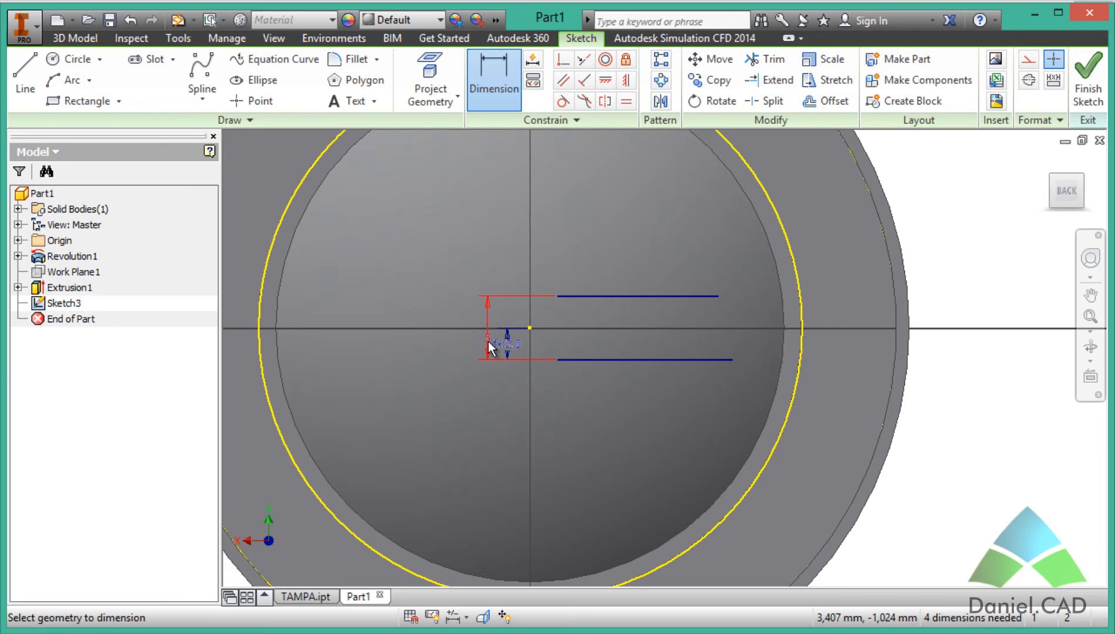
double_click(489, 348)
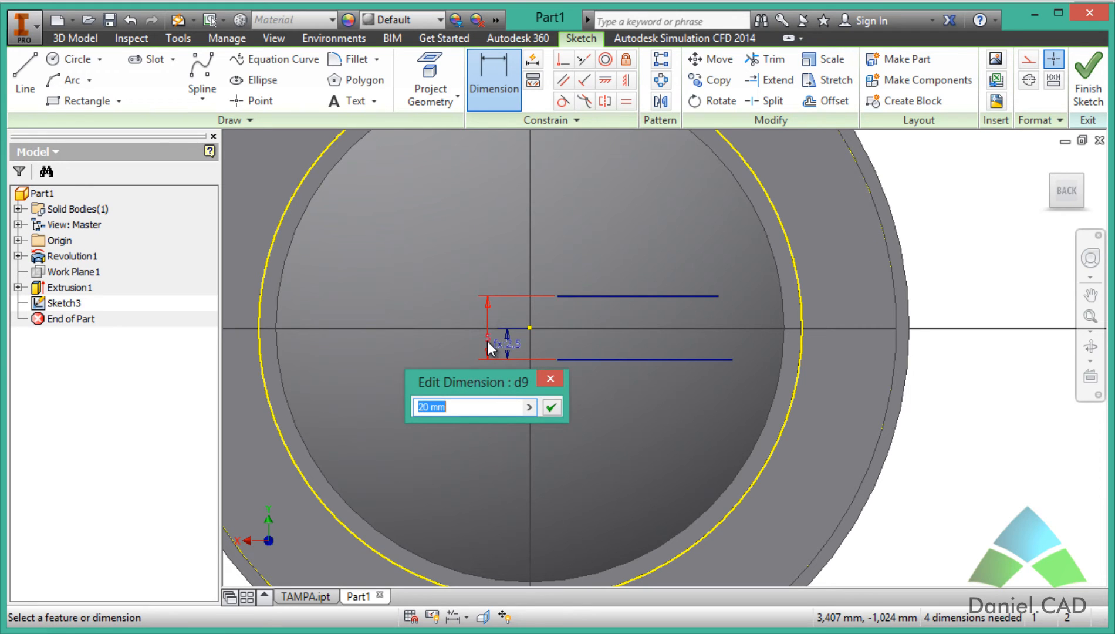
left_click(559, 406)
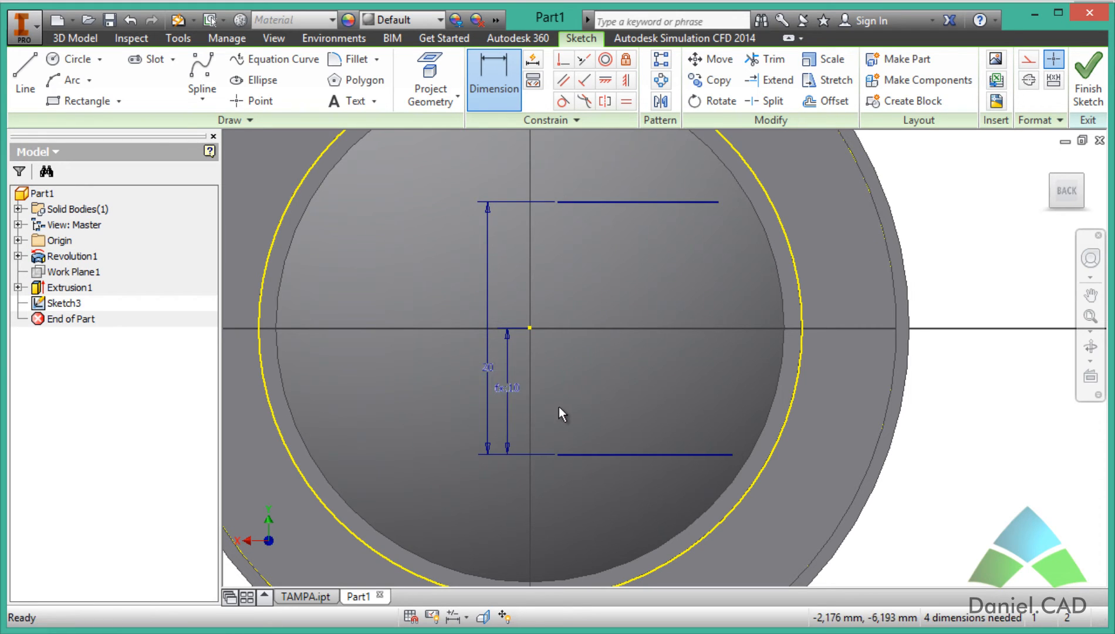
key("Escape")
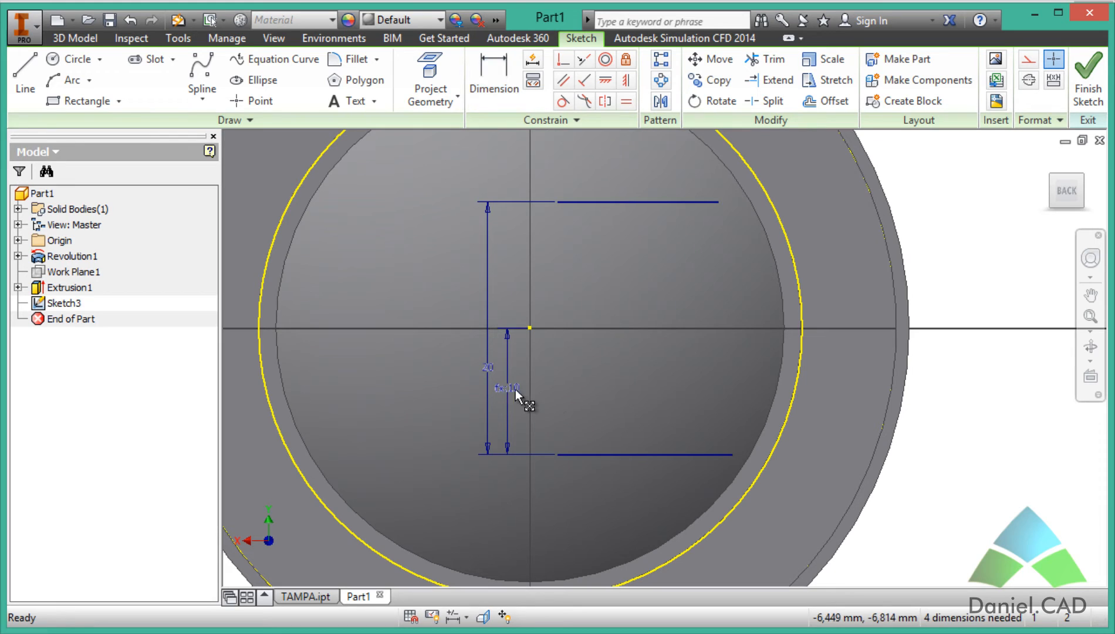
double_click(487, 370)
type("8")
key("Return")
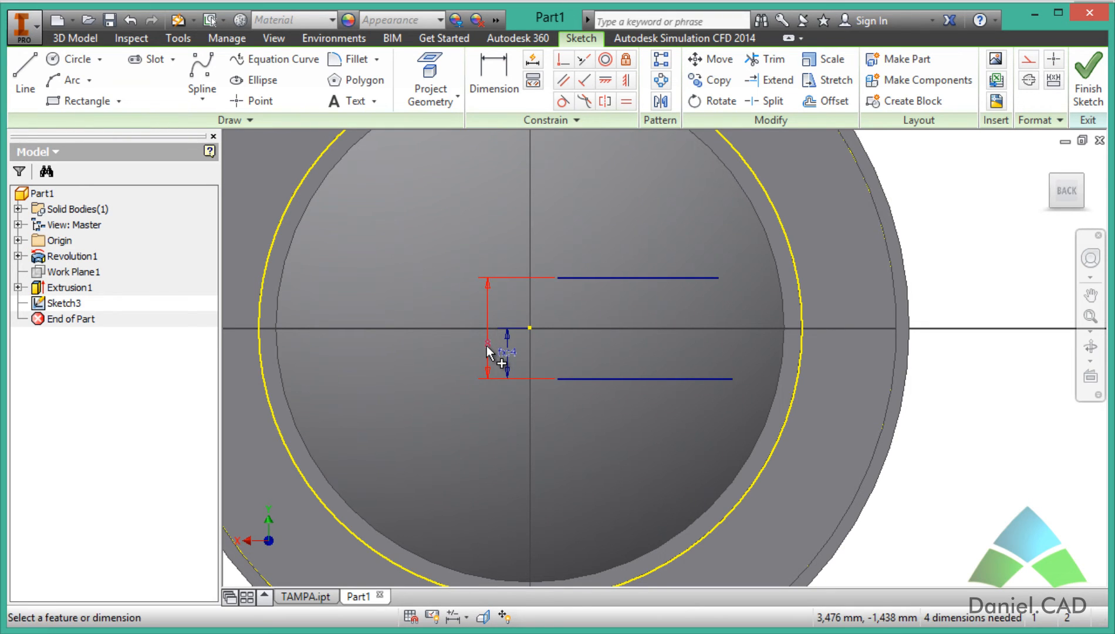
double_click(489, 350)
type("5")
key("Return")
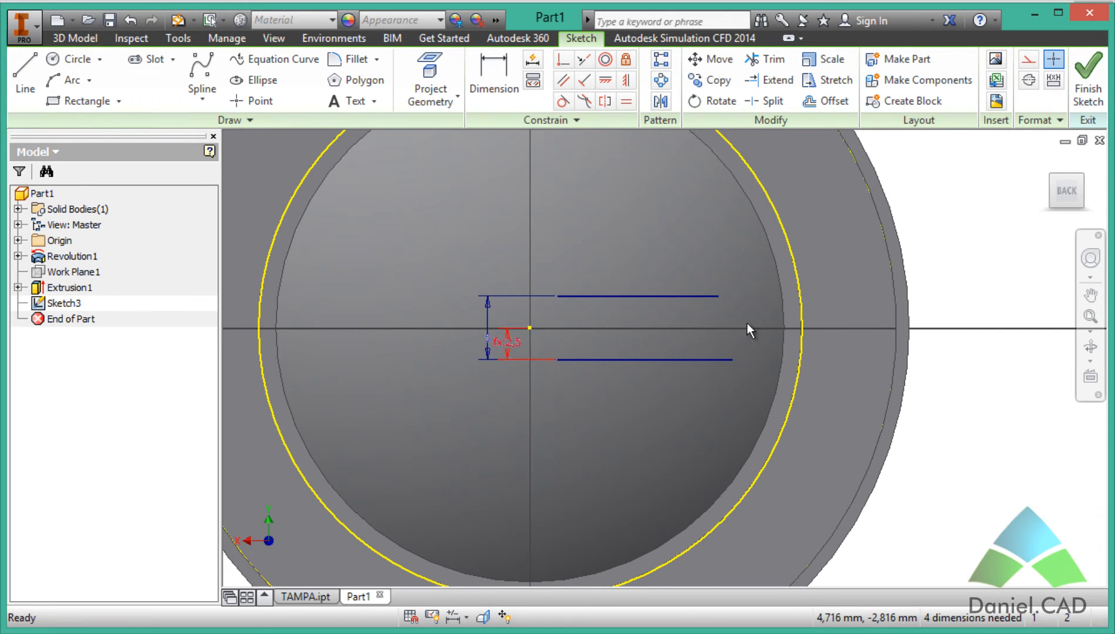
Extend both parallel lines across the inner ring to its projected outer circle
middle_click_drag(926, 273, 853, 288)
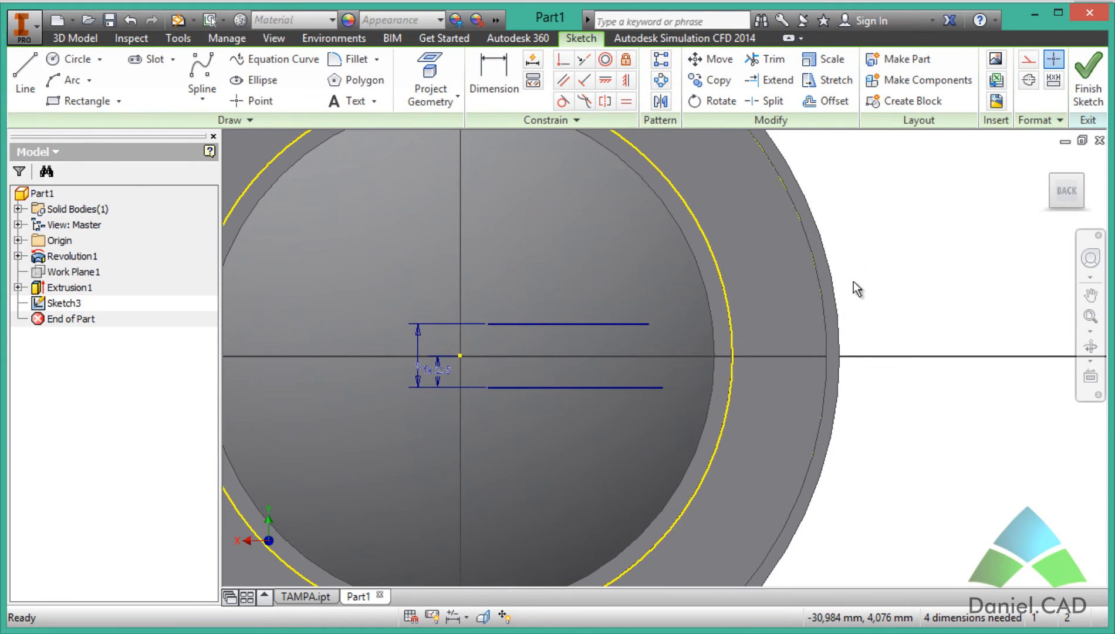
left_click(769, 80)
left_click(636, 325)
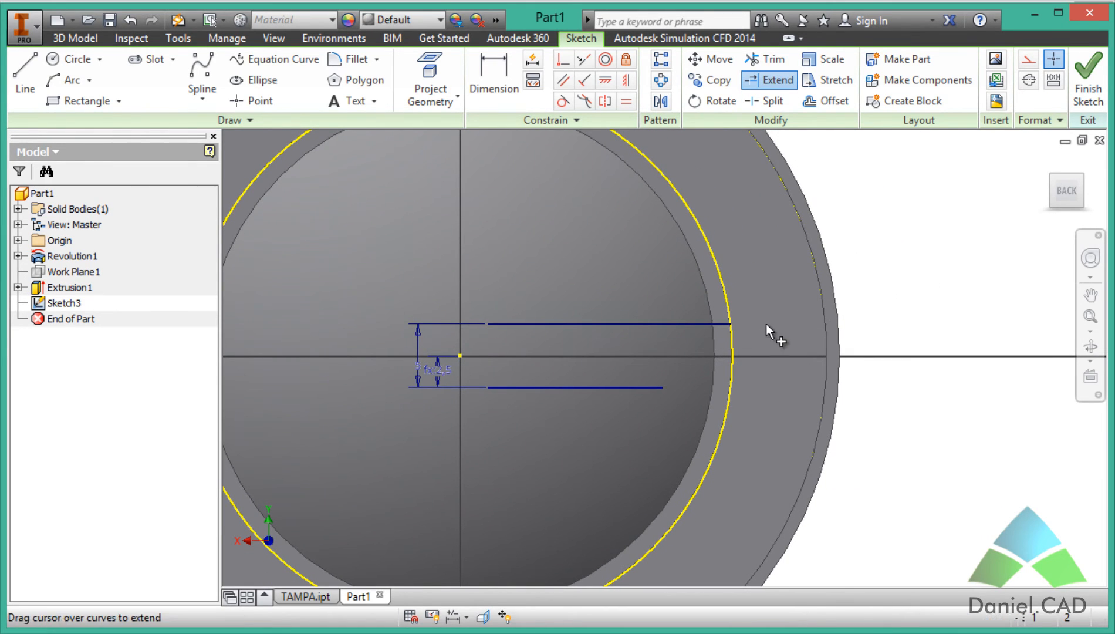
left_click(715, 324)
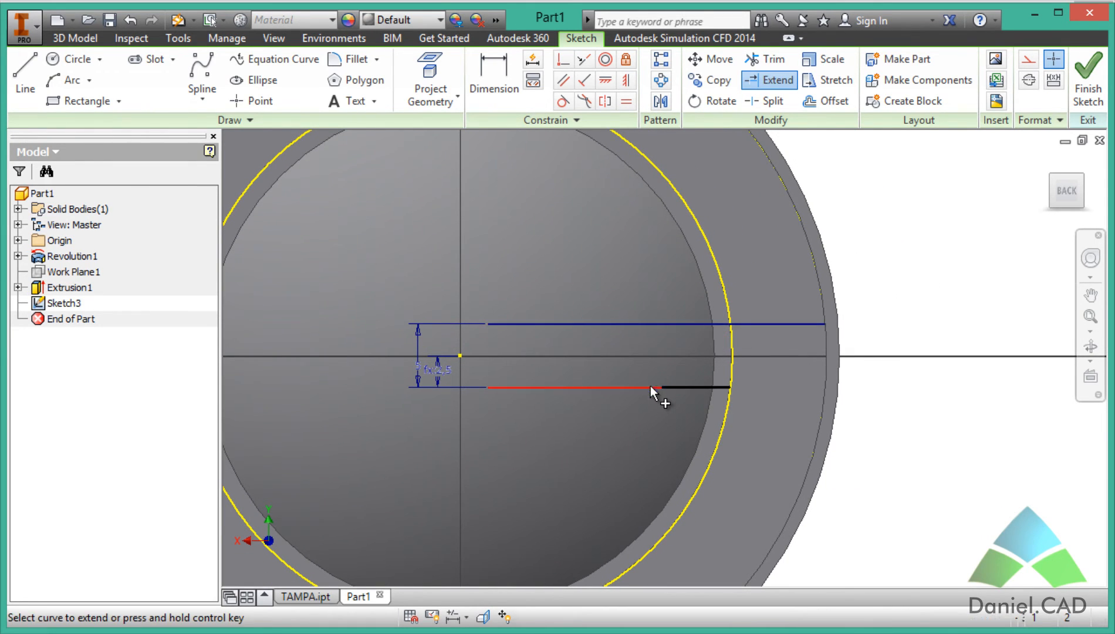
left_click(660, 387)
left_click(715, 387)
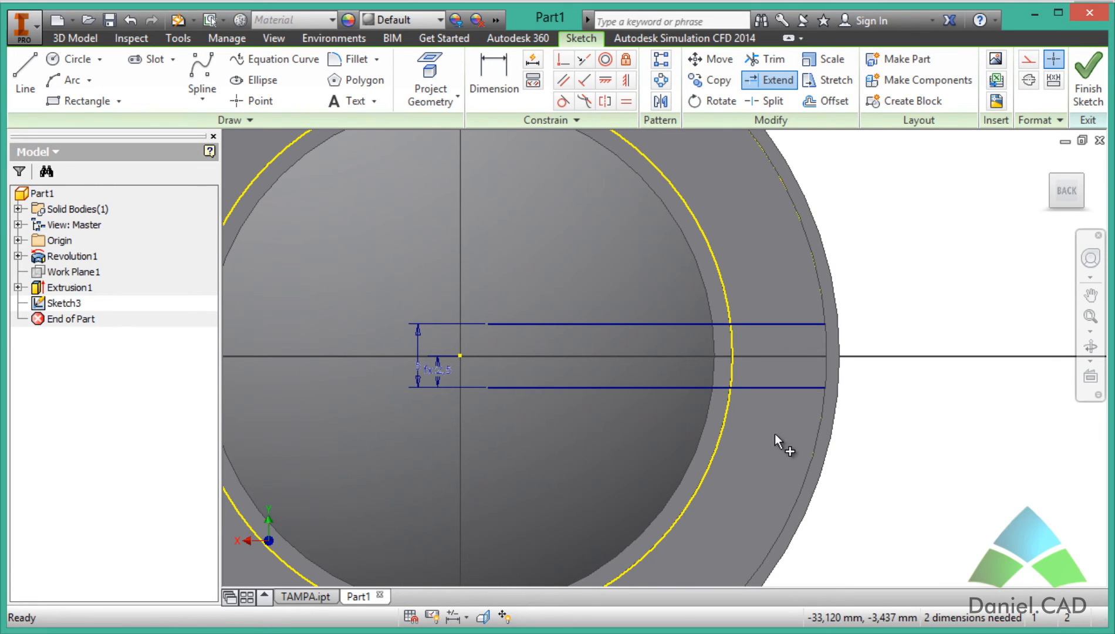
Trim away the portions of both lines that lie inside the ring's inner circle
key("x")
left_click(704, 387)
left_click(693, 325)
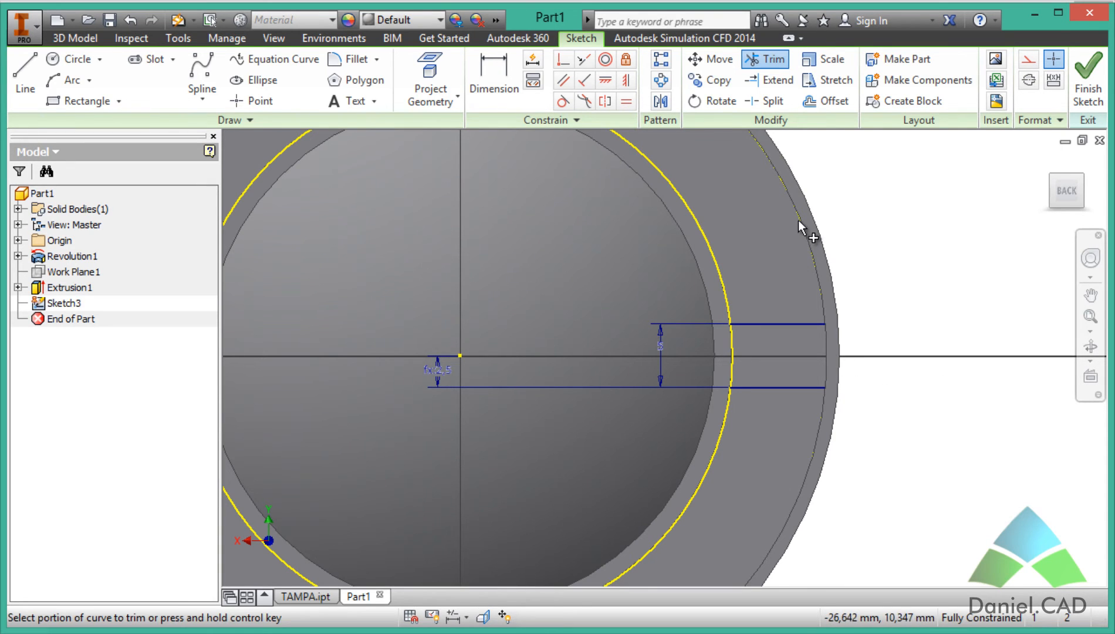
scroll(924, 317, "down", 5)
scroll(854, 346, "up", 3)
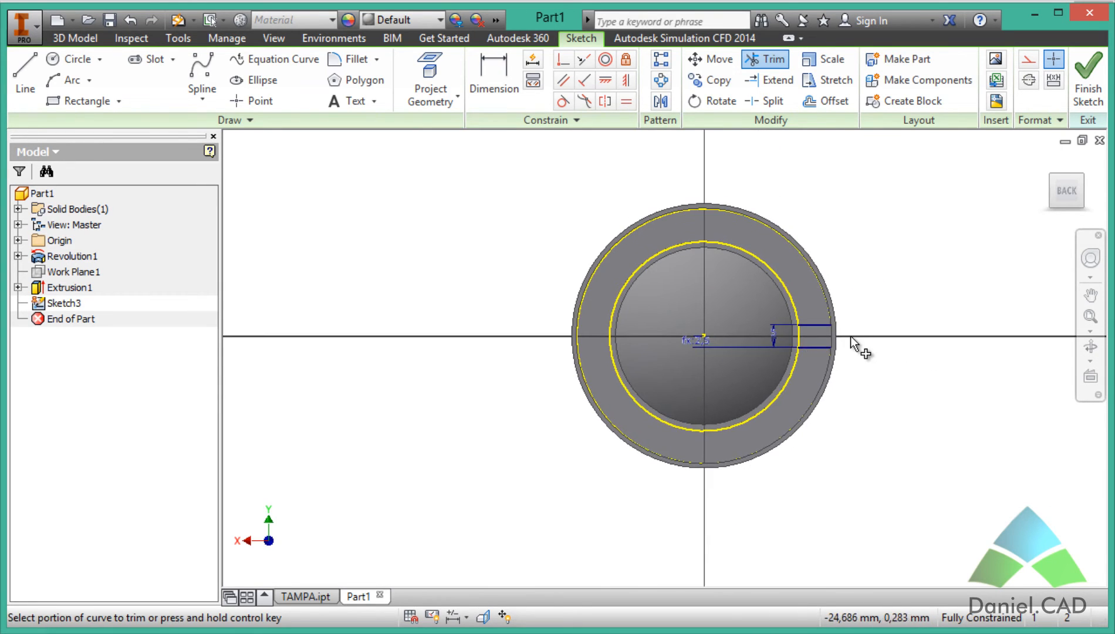
key("Escape")
Extrude the small ring region between the two lines as a 1 mm cut into the inner ring
key("e")
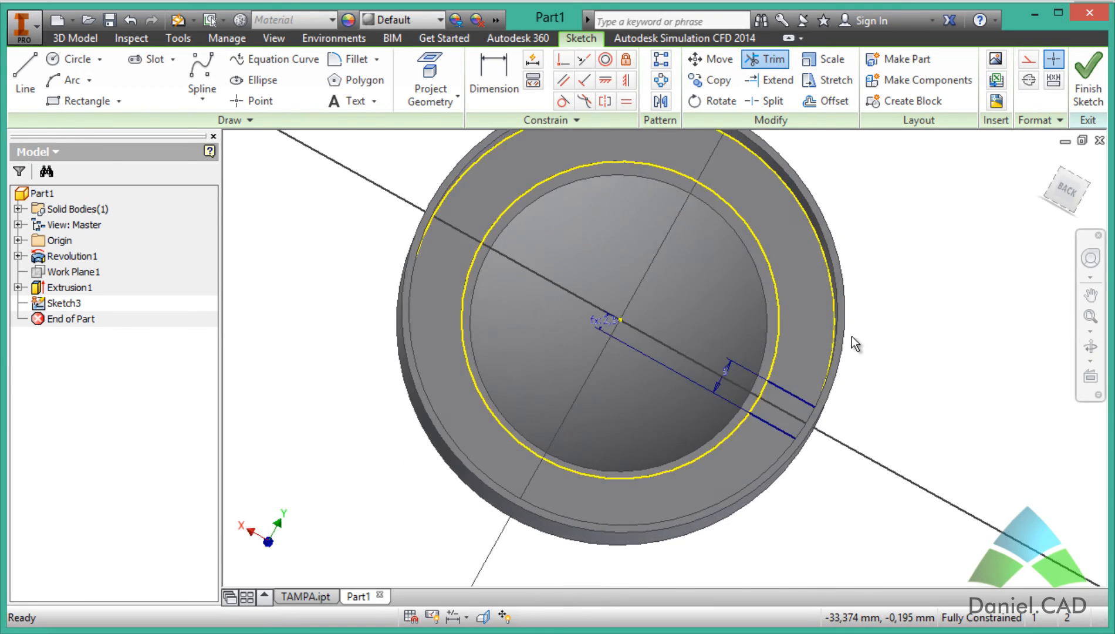
middle_click_drag(705, 338, 677, 526, "shift")
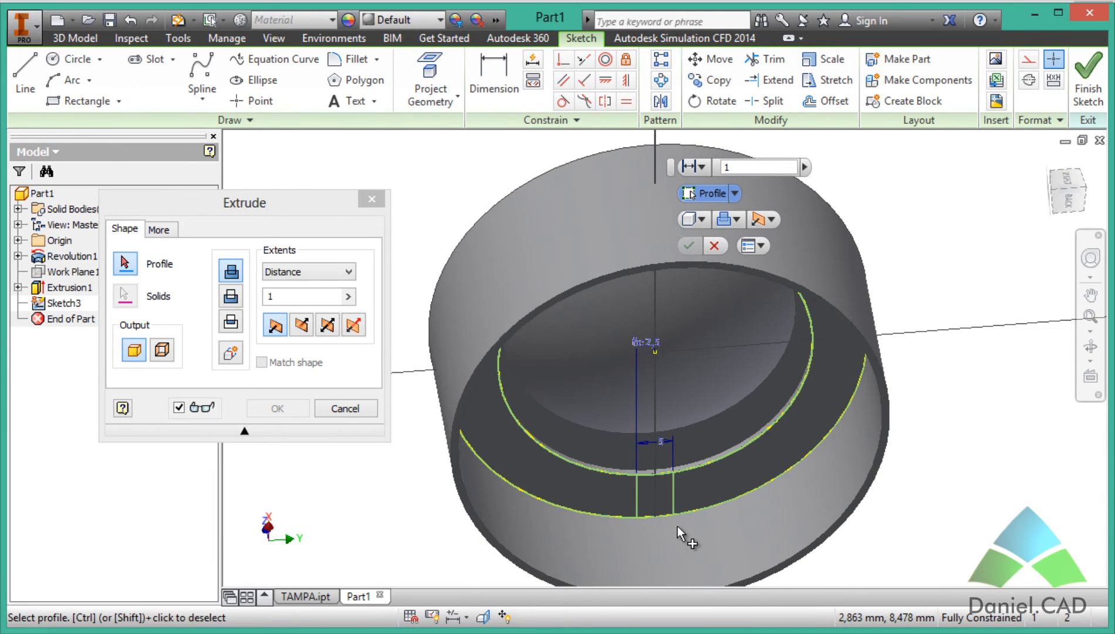
scroll(657, 501, "up", 4)
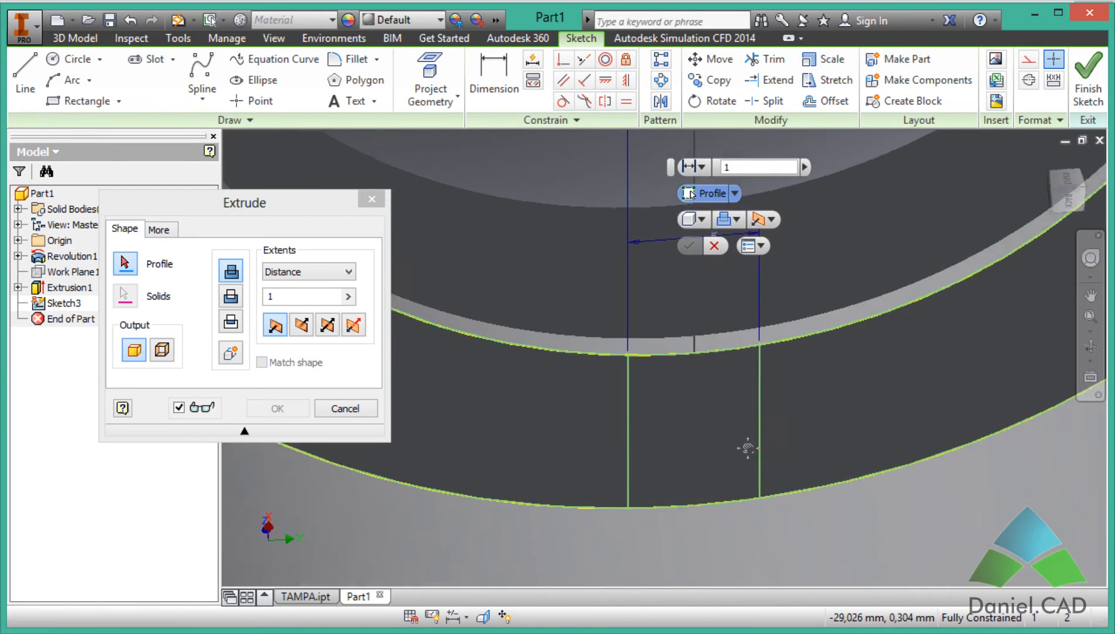
left_click(710, 441)
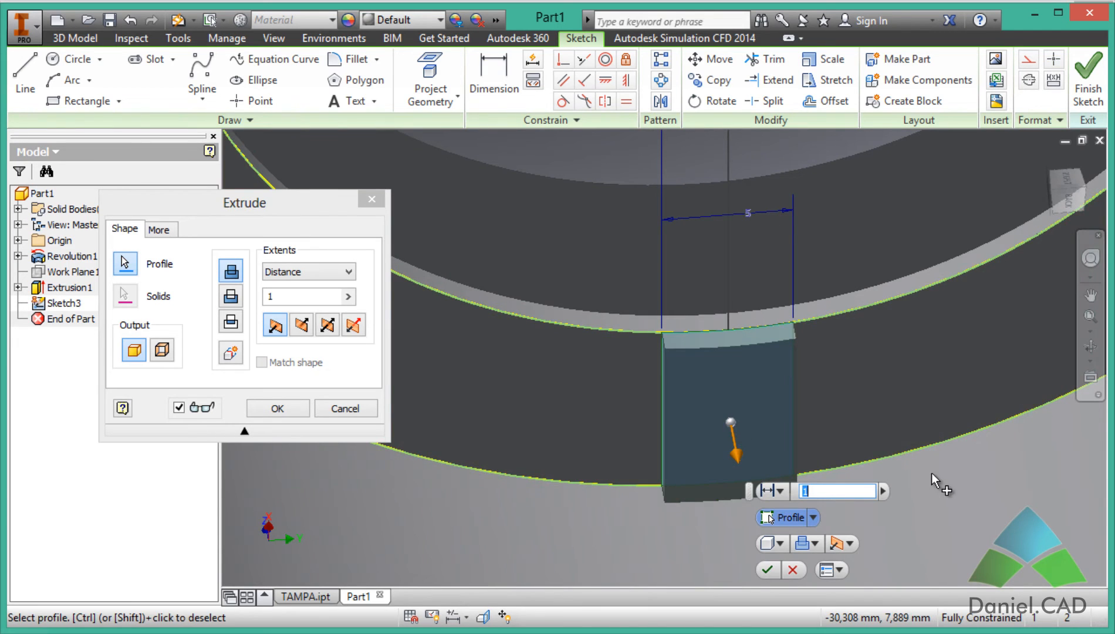
middle_click_drag(939, 480, 844, 408)
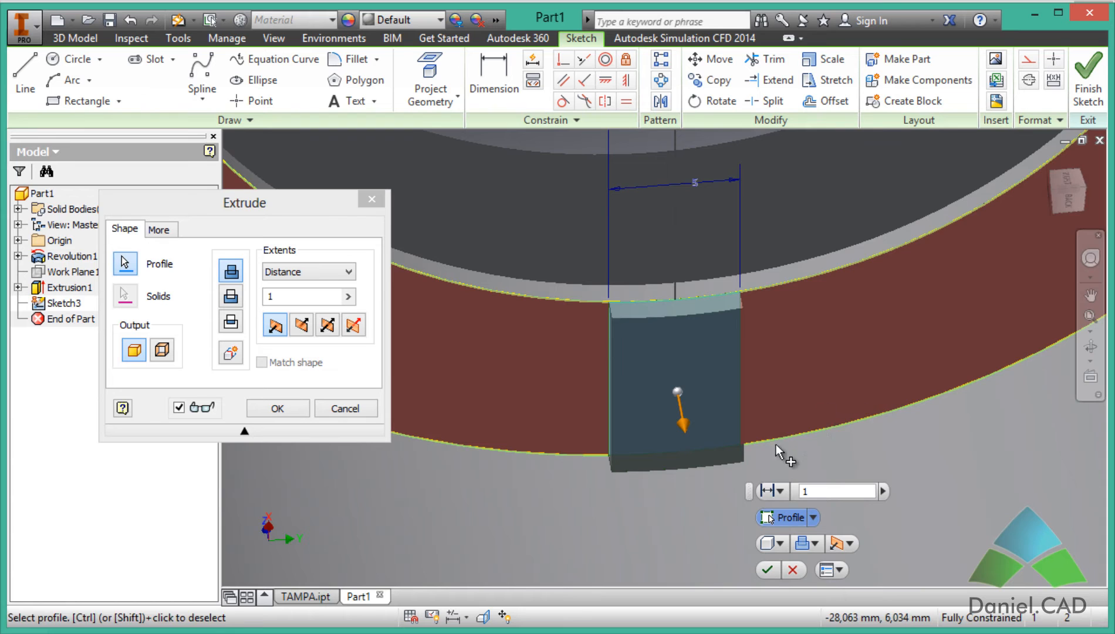
left_click(813, 545)
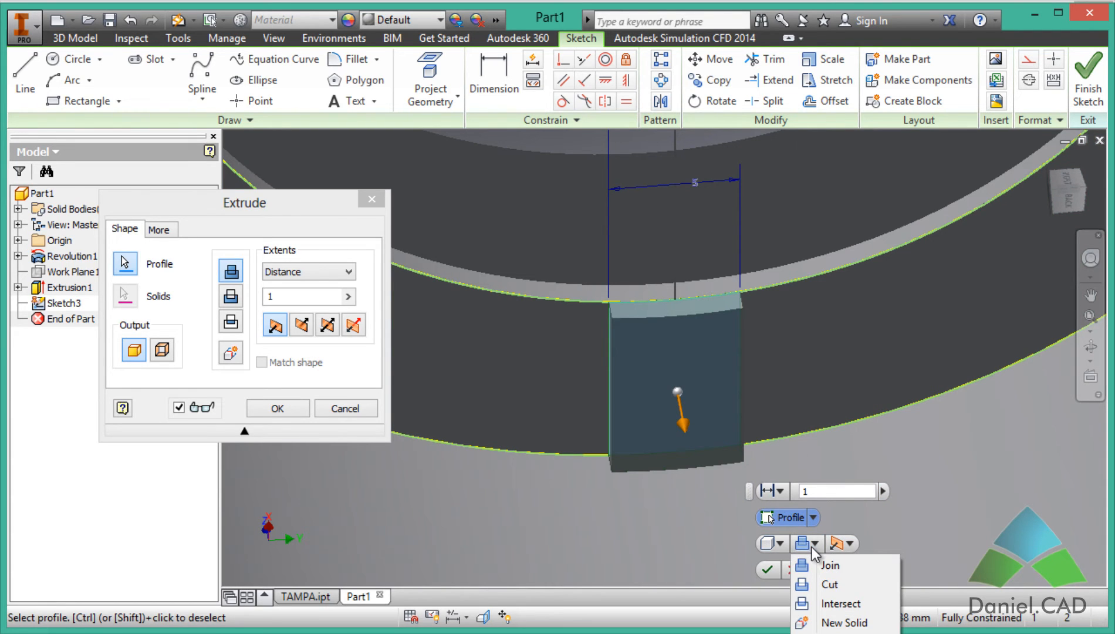
left_click(829, 584)
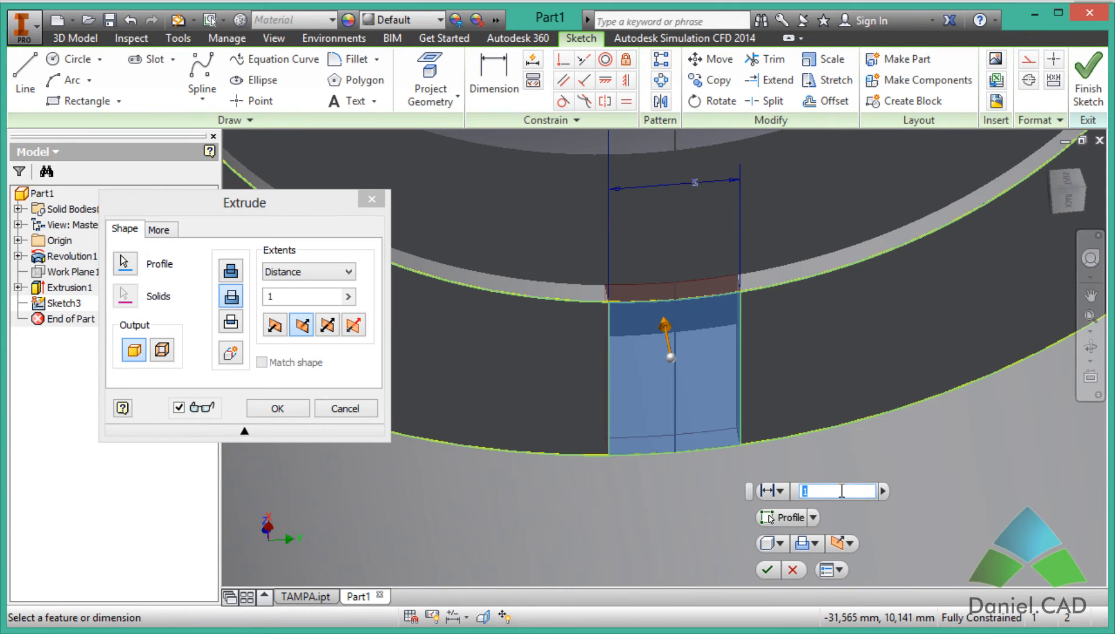
left_click(767, 570)
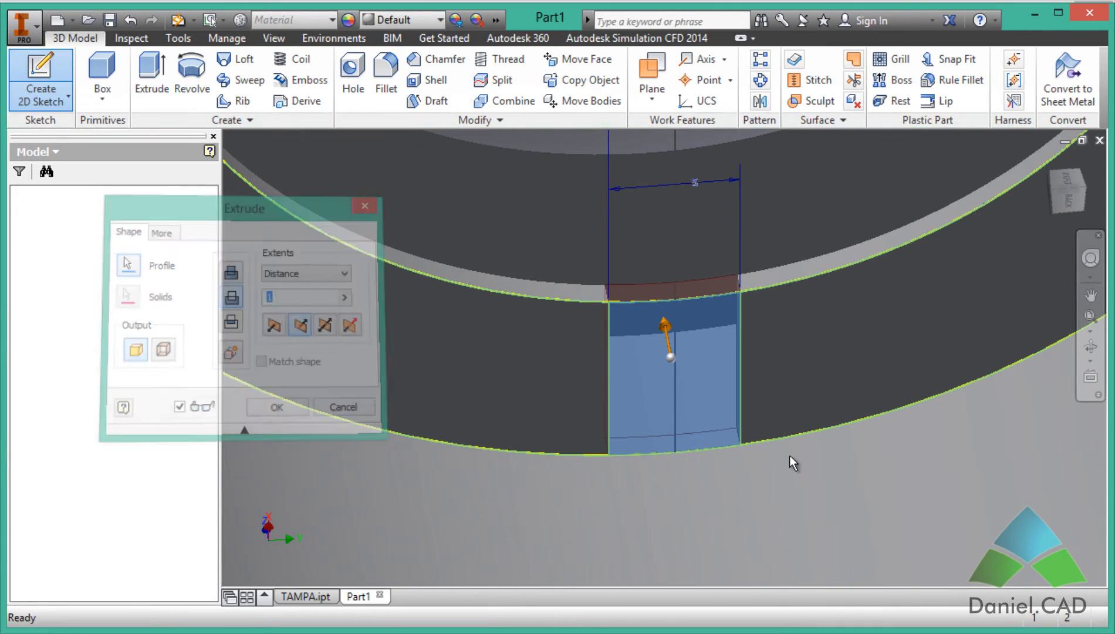
Set up a circular pattern of the slot cut in the inner ring, rotating around the cap's central axis
scroll(772, 258, "up", 3)
scroll(771, 257, "down", 4)
middle_click_drag(875, 367, 832, 361)
middle_click_drag(757, 417, 734, 475)
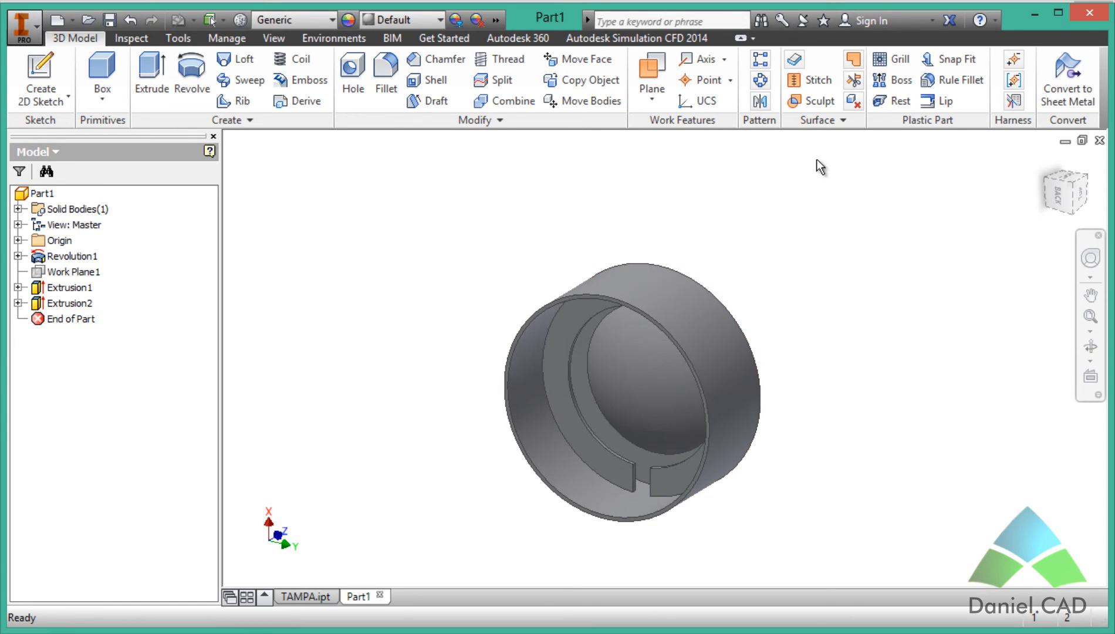
left_click(763, 83)
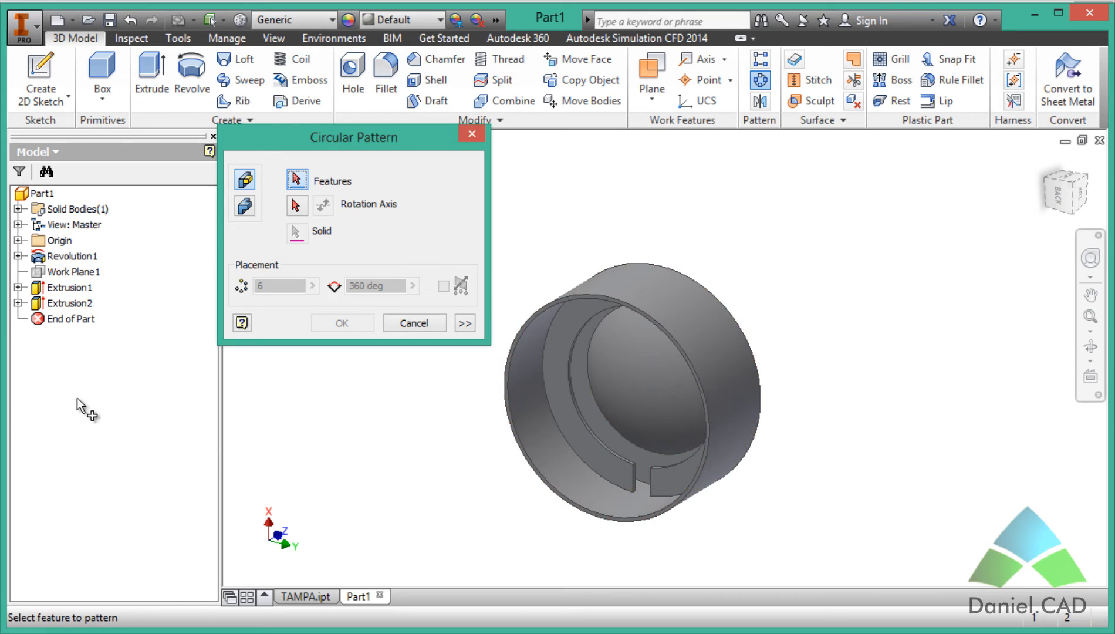
left_click(69, 304)
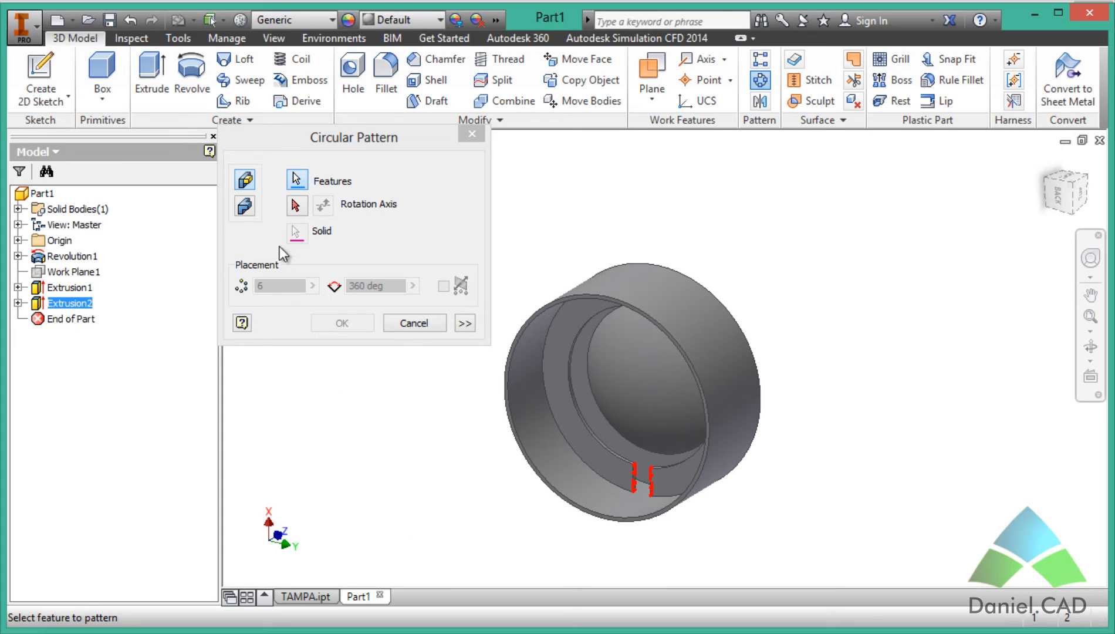
left_click(300, 214)
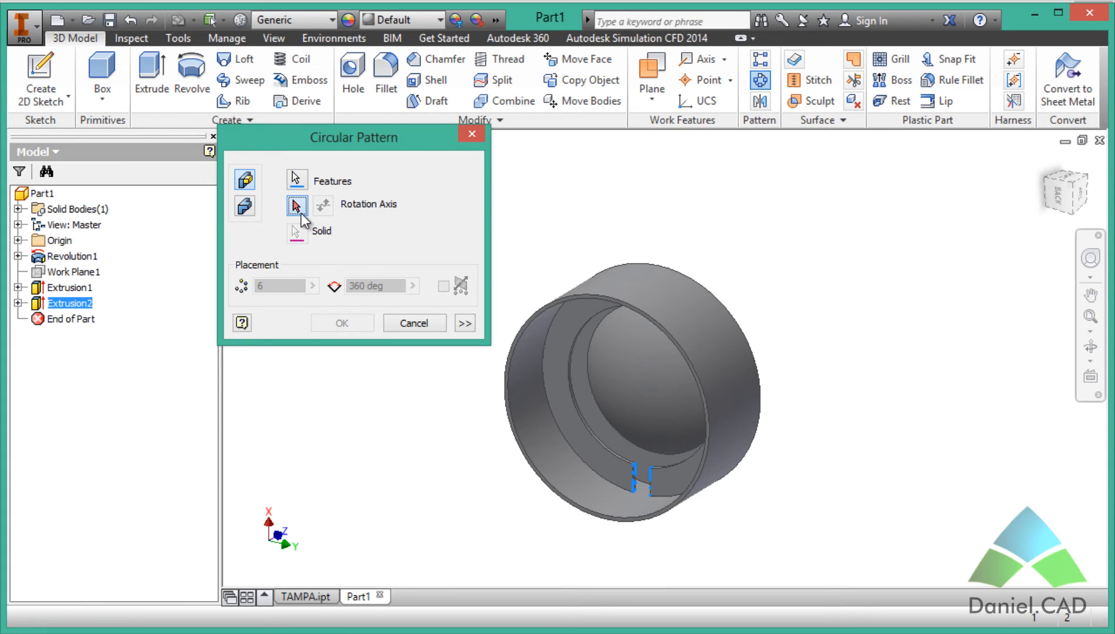
left_click(658, 300)
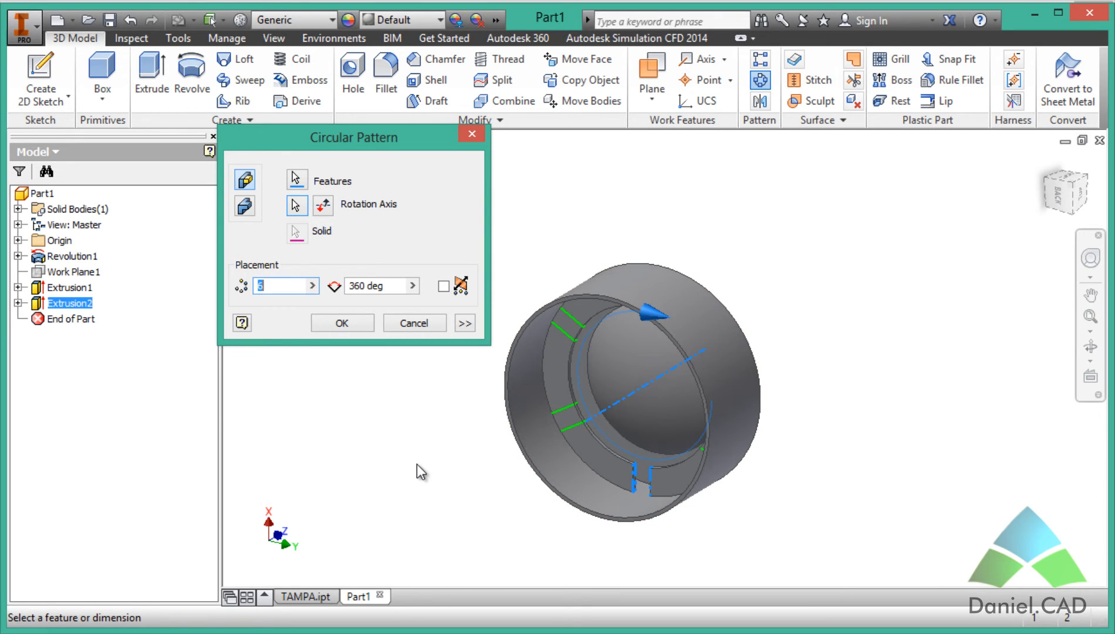
middle_click_drag(421, 471, 484, 454, "shift")
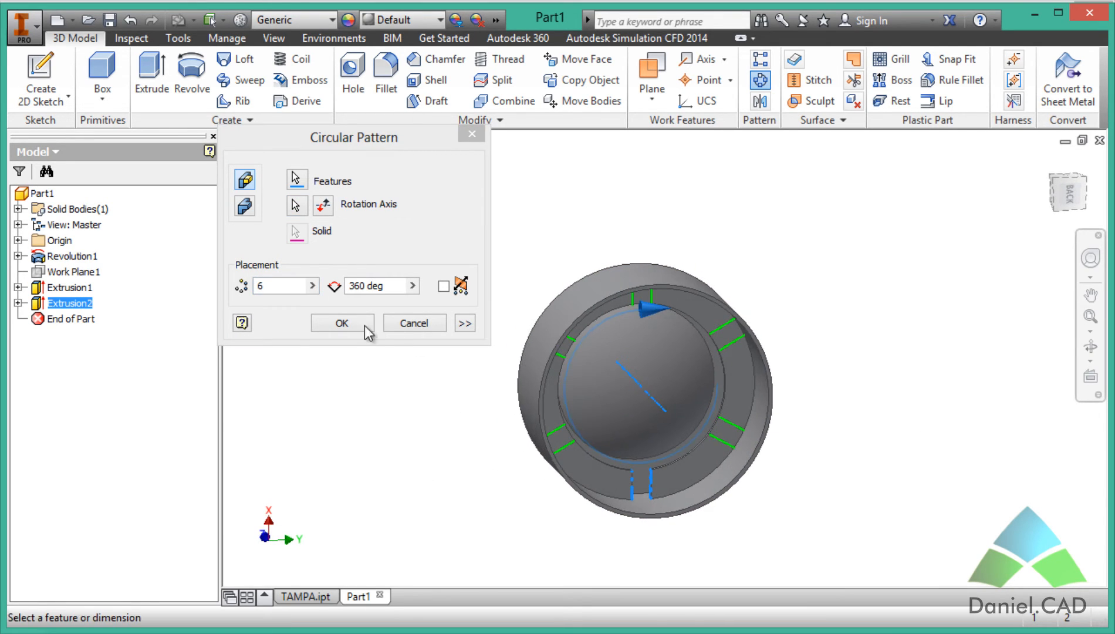
Try 8 pattern occurrences, set the count to 6 over 360 degrees, and create the slot pattern
left_click(270, 286)
type("8")
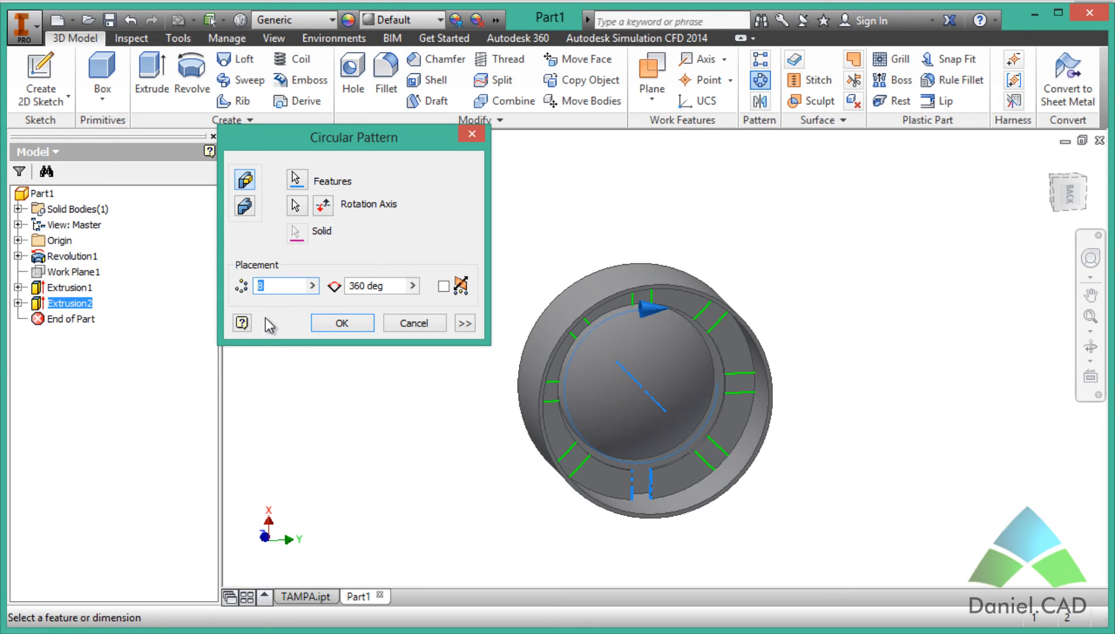
type("6")
left_click(344, 321)
middle_click_drag(857, 493, 822, 474, "shift")
scroll(738, 465, "down", 3)
middle_click_drag(862, 418, 916, 455)
key("F6")
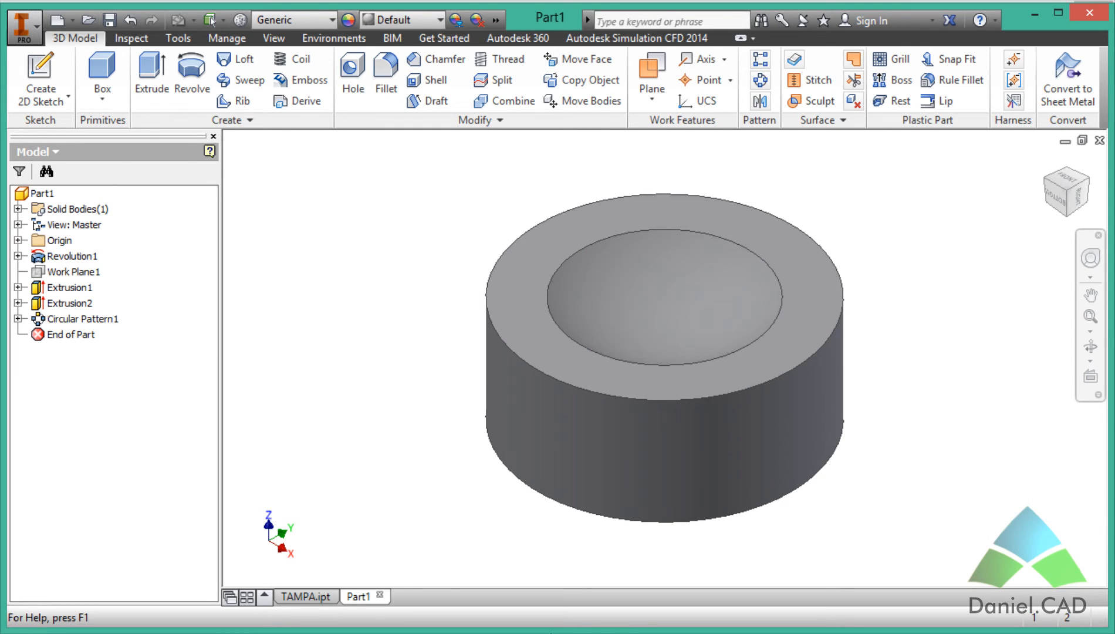
Switch to the TAMPA.pdf drawing in Adobe Reader and examine the front view and section A-A for the remaining features
key("alt+Tab")
left_click_drag(859, 436, 591, 306)
scroll(591, 307, "down", 2, "ctrl")
left_click_drag(577, 473, 697, 242)
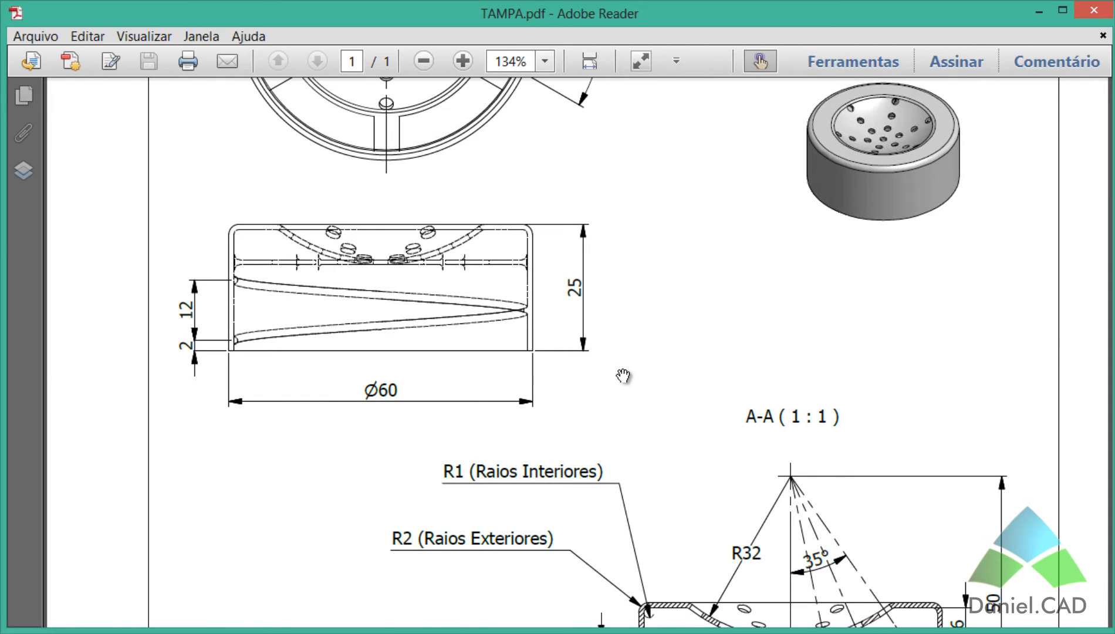
left_click_drag(623, 375, 662, 251)
left_click_drag(681, 426, 658, 211)
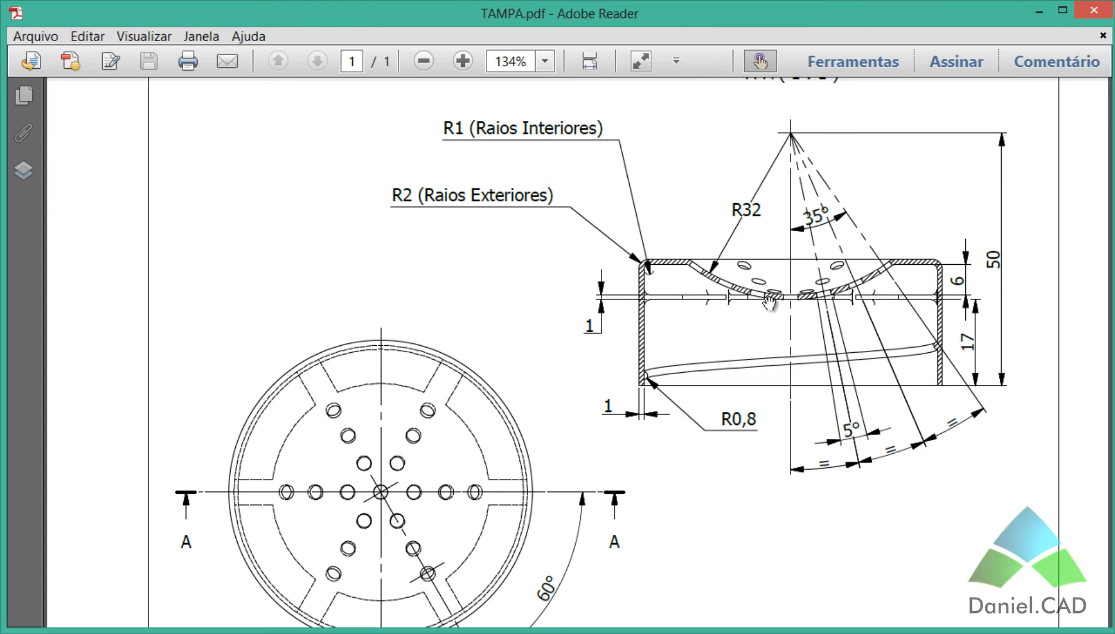
left_click_drag(737, 302, 629, 466)
Examine the height dimensions that locate the helical thread in the drawing's front view
scroll(651, 226, "up", 1)
scroll(647, 313, "up", 3)
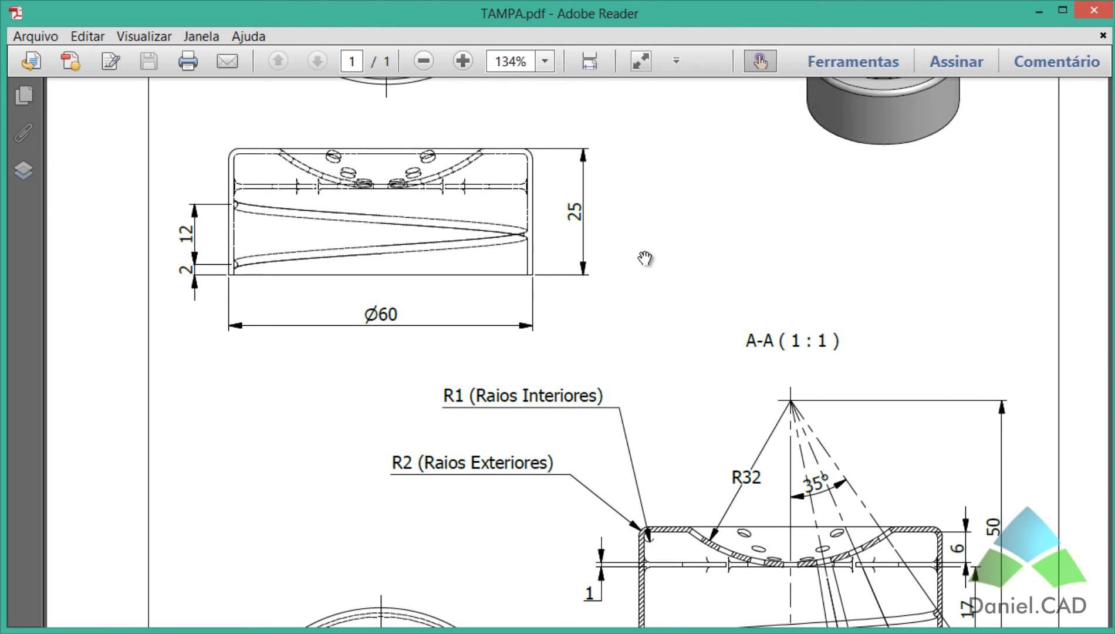
left_click_drag(670, 302, 759, 331)
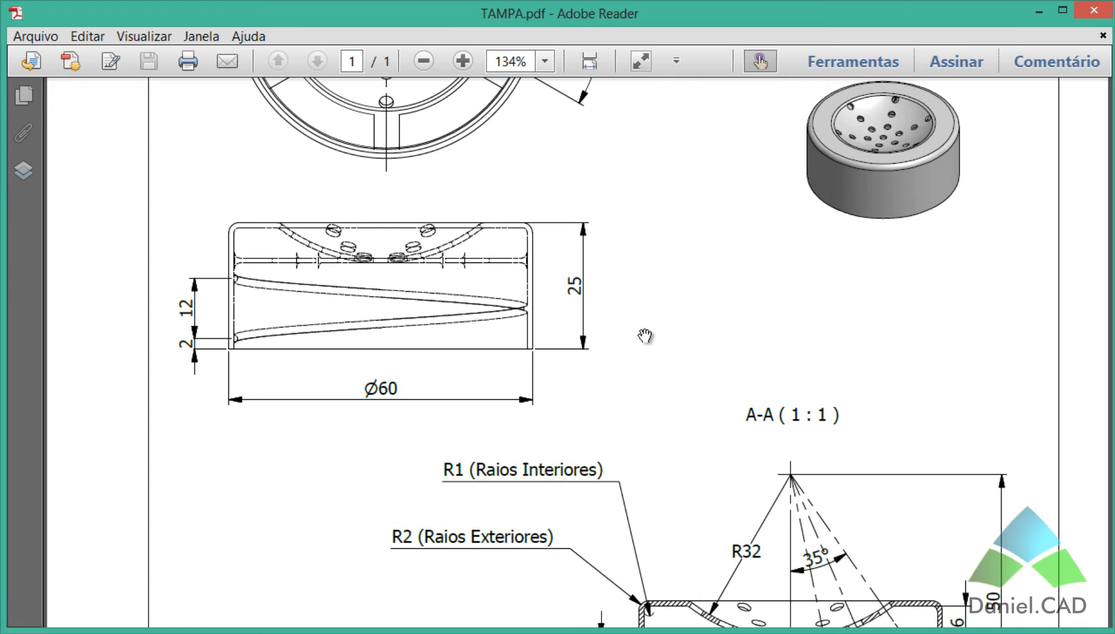
left_click_drag(680, 339, 677, 337)
scroll(200, 342, "up", 1)
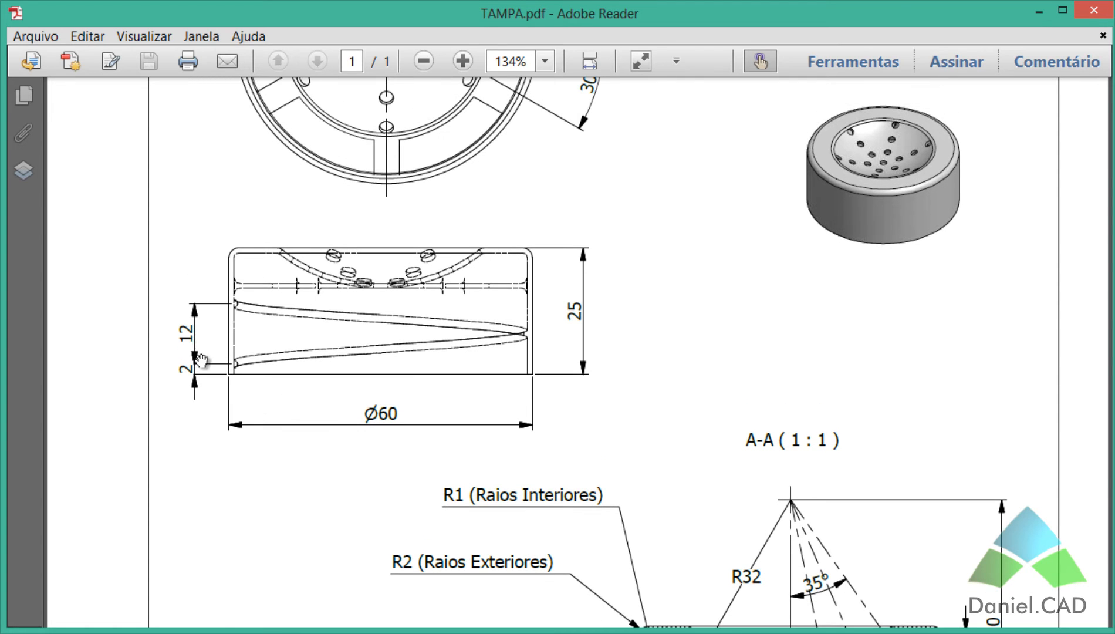
scroll(195, 375, "up", 3, "ctrl")
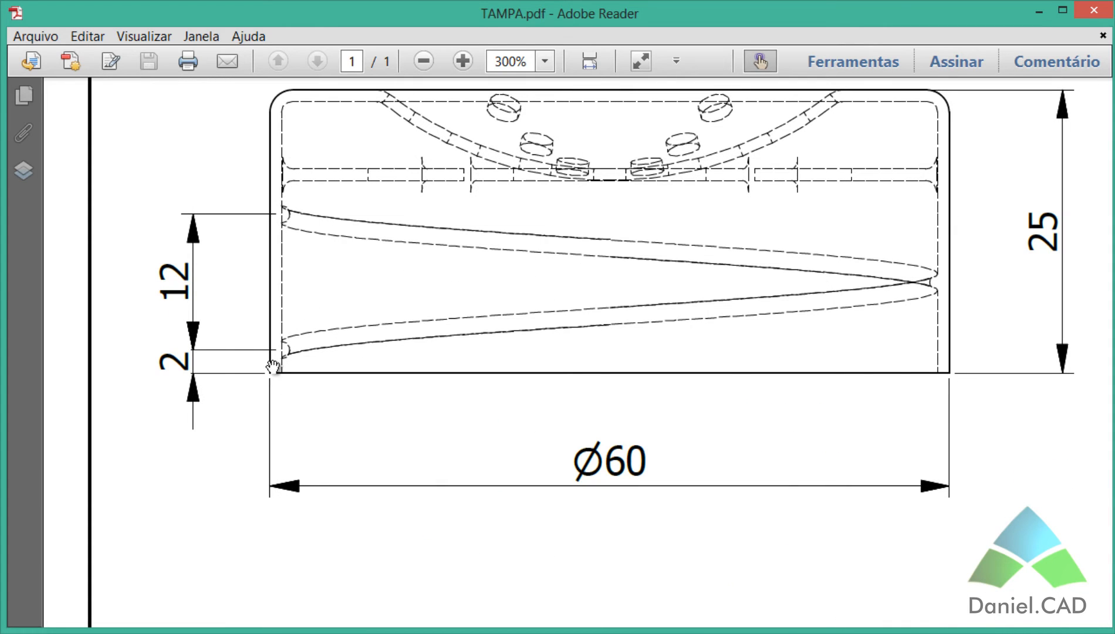
Examine the helical thread's height, pitch and profile radius dimensions in the front and A-A section views of the drawing
left_click_drag(310, 373, 293, 407)
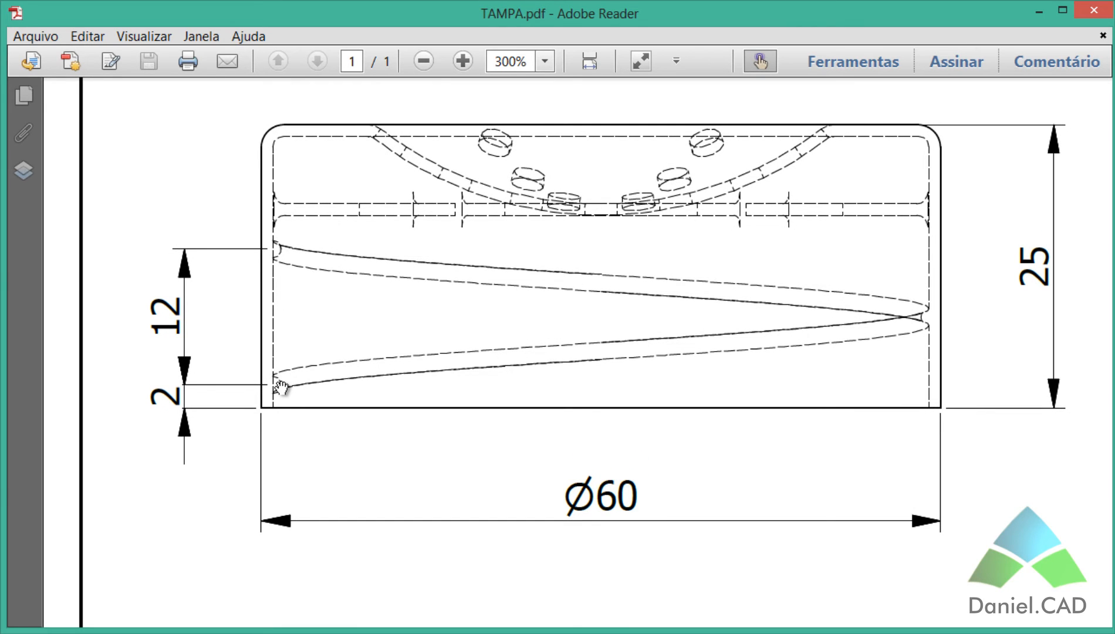
scroll(280, 387, "down", 2)
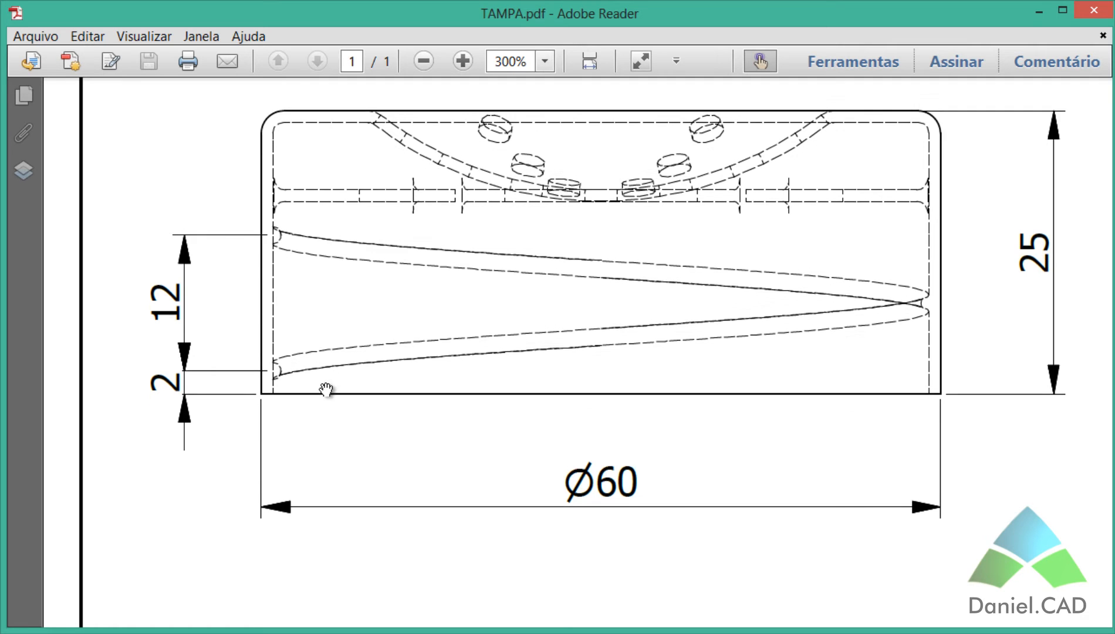
scroll(709, 453, "down", 3, "ctrl")
scroll(642, 393, "down", 3)
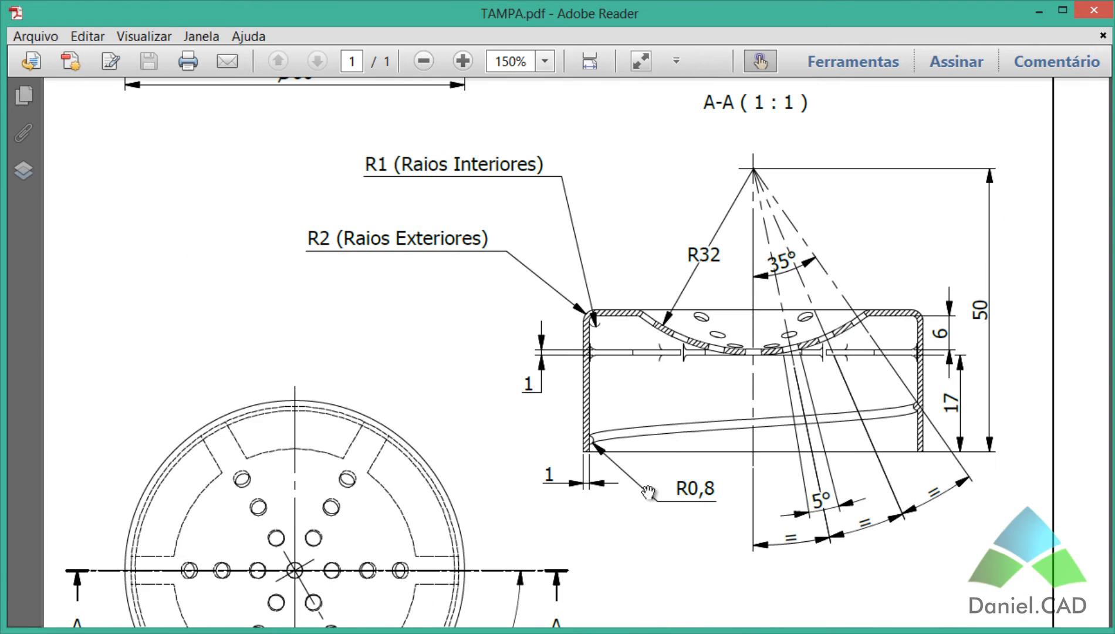
scroll(646, 528, "up", 4, "ctrl")
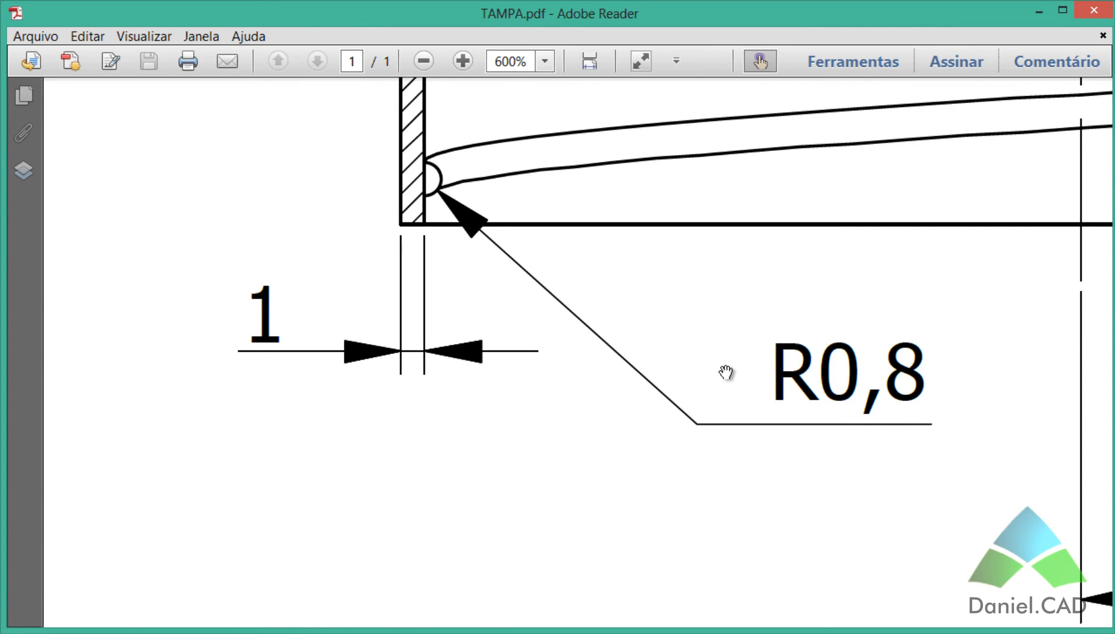
scroll(724, 373, "down", 3, "ctrl")
scroll(663, 376, "down", 1, "ctrl")
scroll(652, 505, "up", 10)
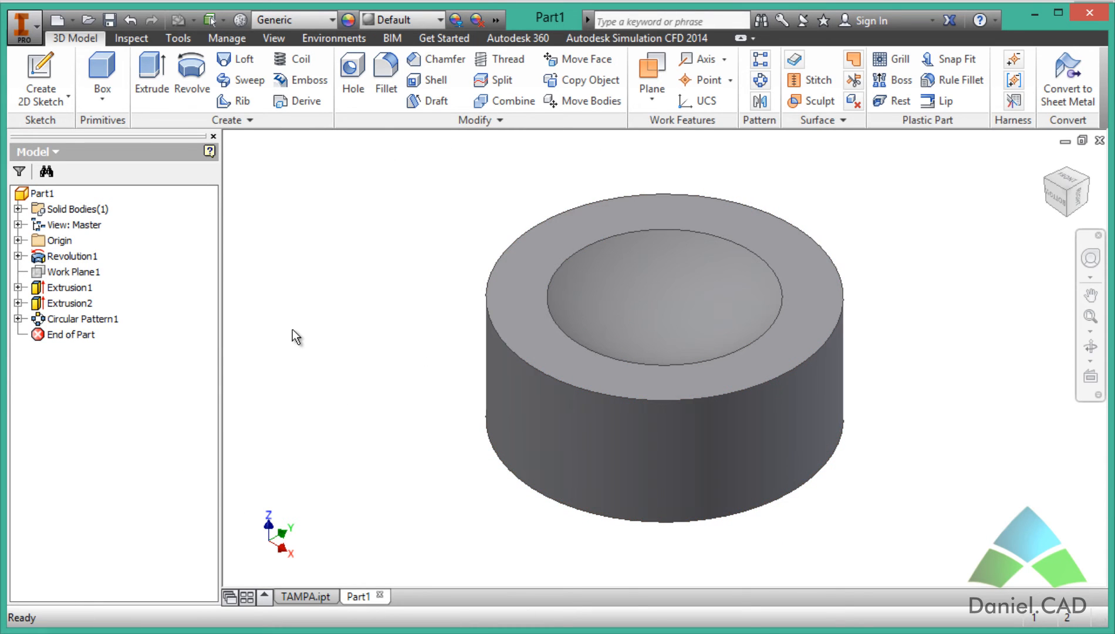
Switch to the Inventor part and compare the YZ and XZ origin planes against the cap's underside
middle_click_drag(428, 451, 477, 383, "shift")
middle_click_drag(347, 306, 452, 315, "shift")
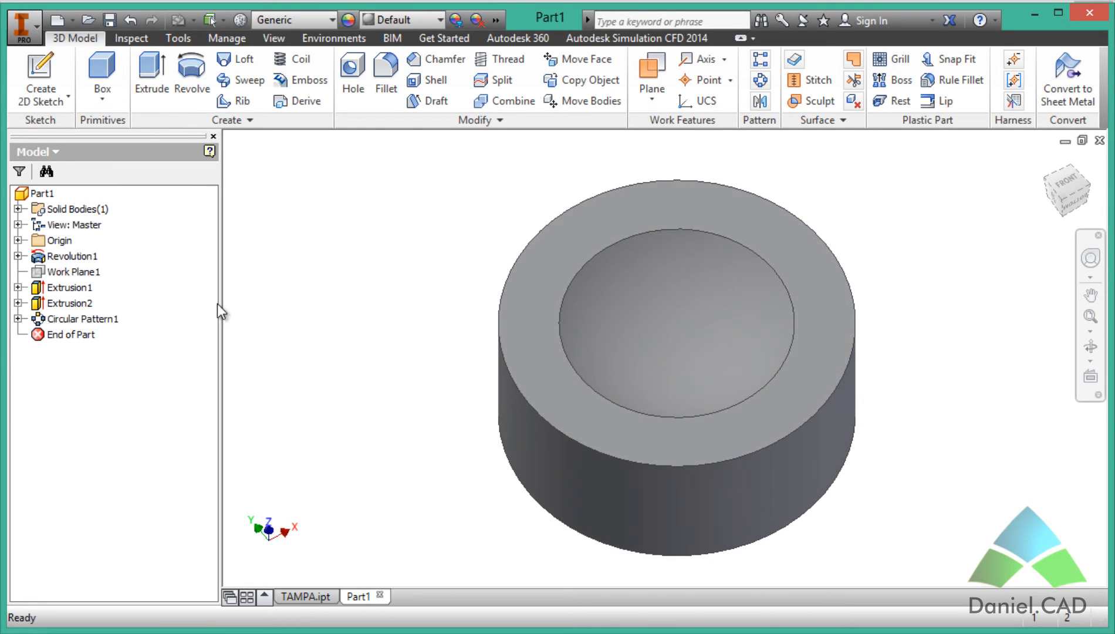
left_click(18, 241)
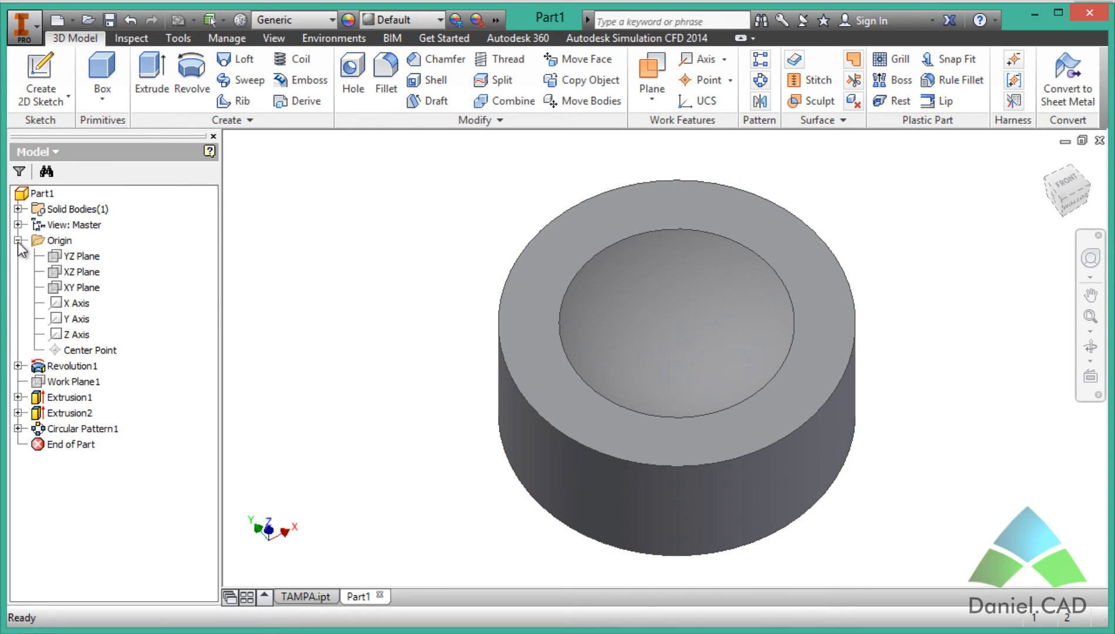
left_click(57, 259)
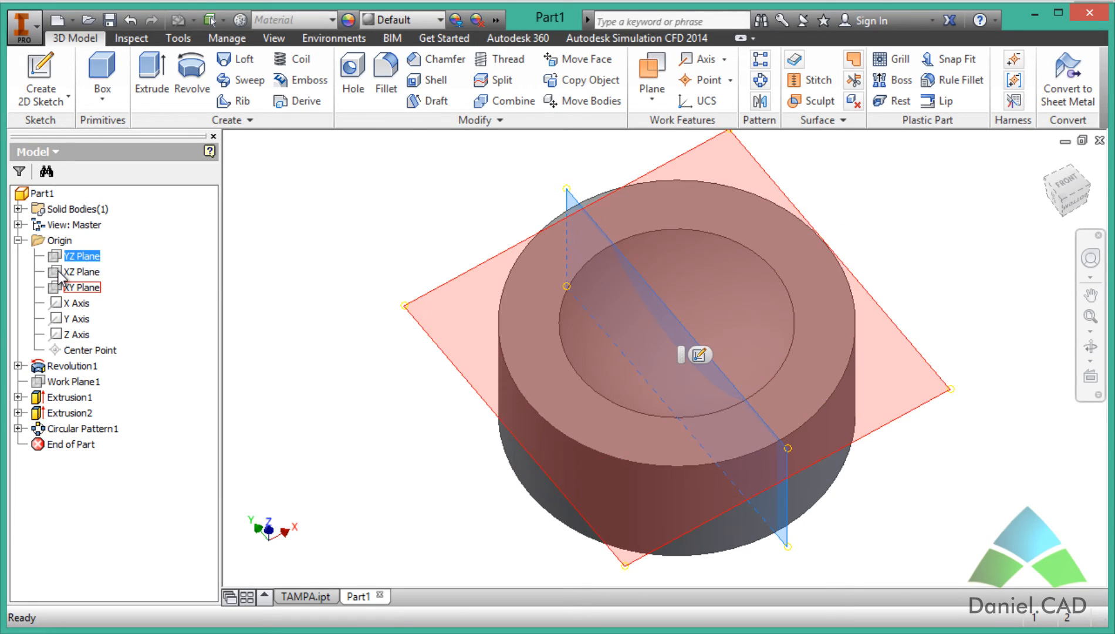
left_click(74, 272)
middle_click_drag(425, 417, 429, 320, "shift")
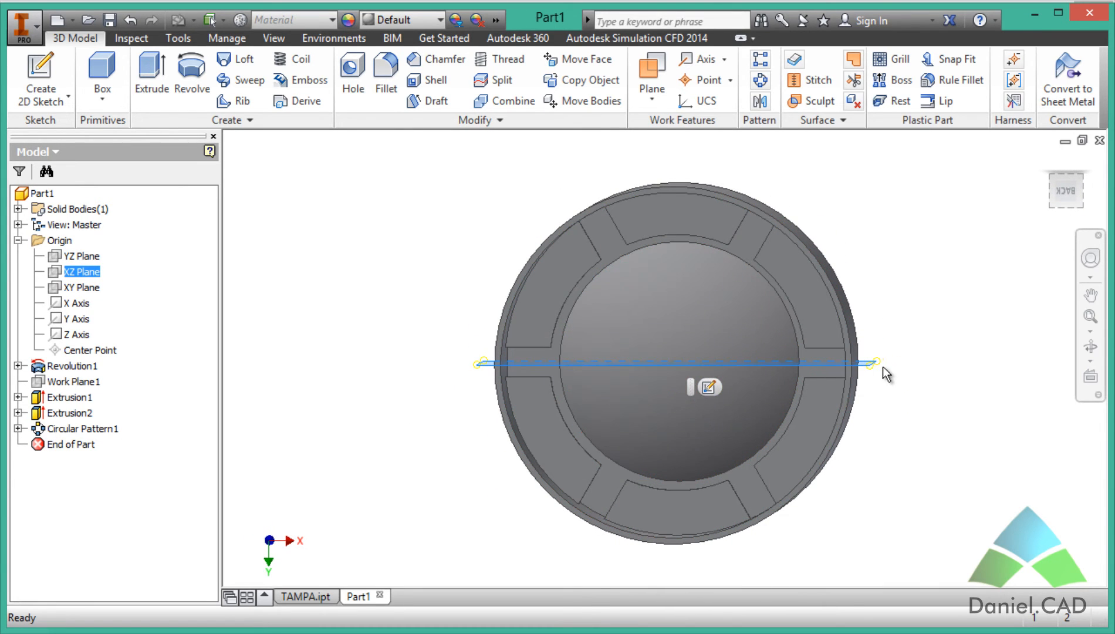
key("Escape")
left_click(85, 255)
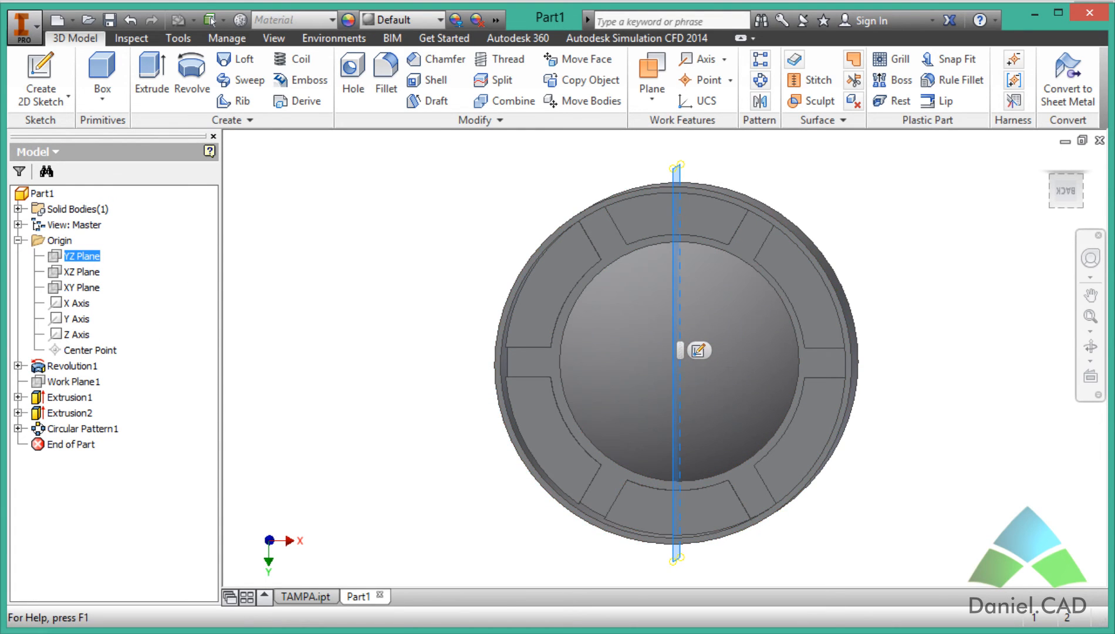
Switch to the TAMPA.pdf drawing and check where the thread starts relative to the front and circular views
key("alt+Tab")
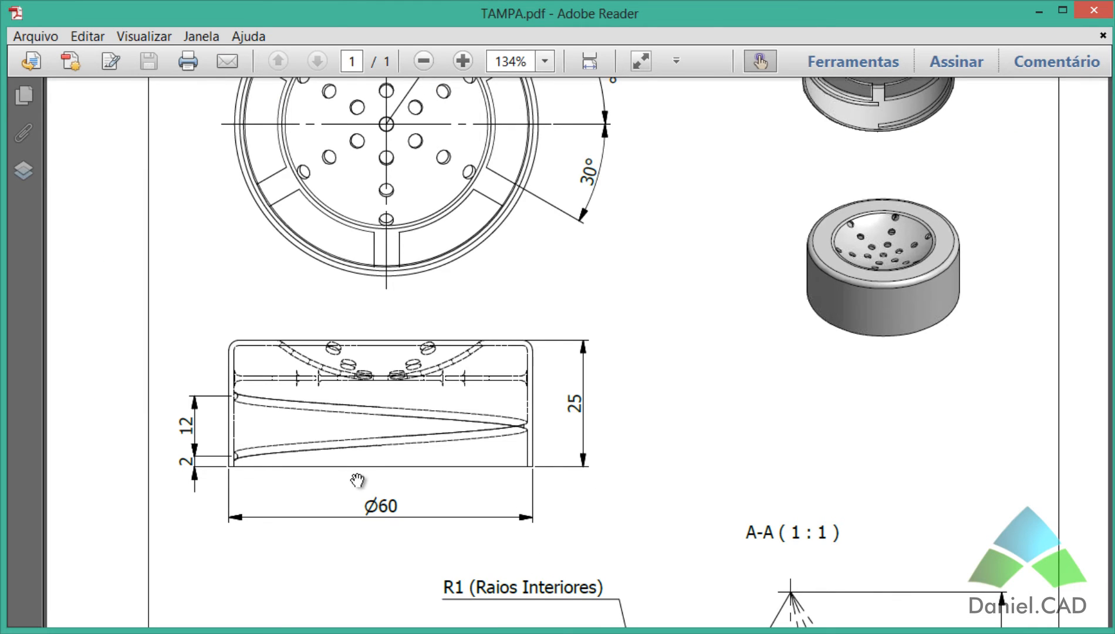
scroll(361, 480, "up", 2)
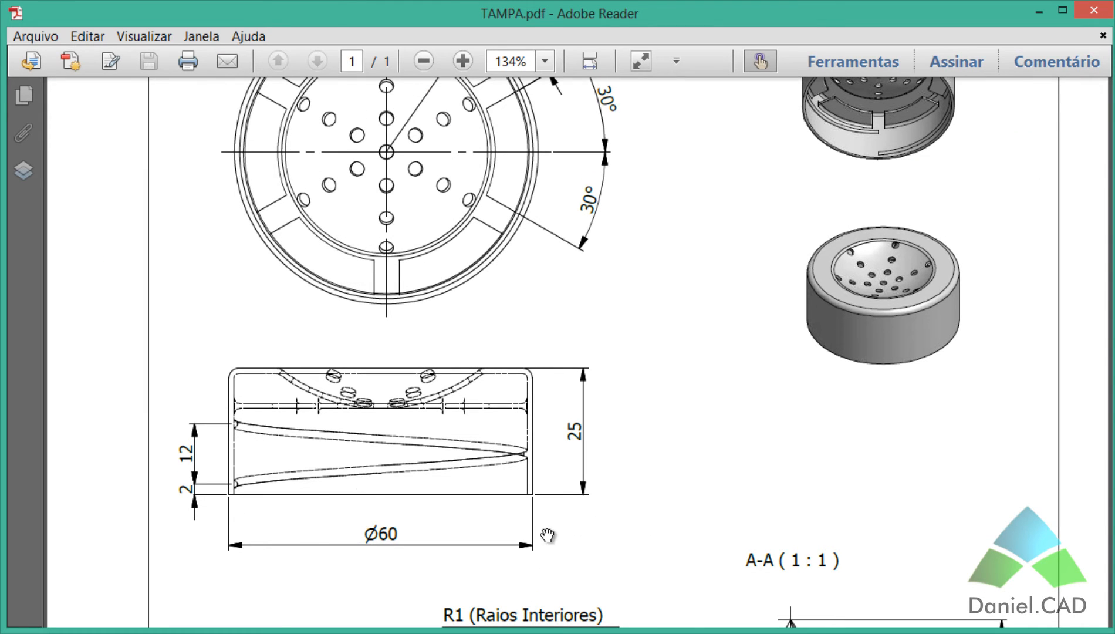
scroll(276, 514, "up", 2)
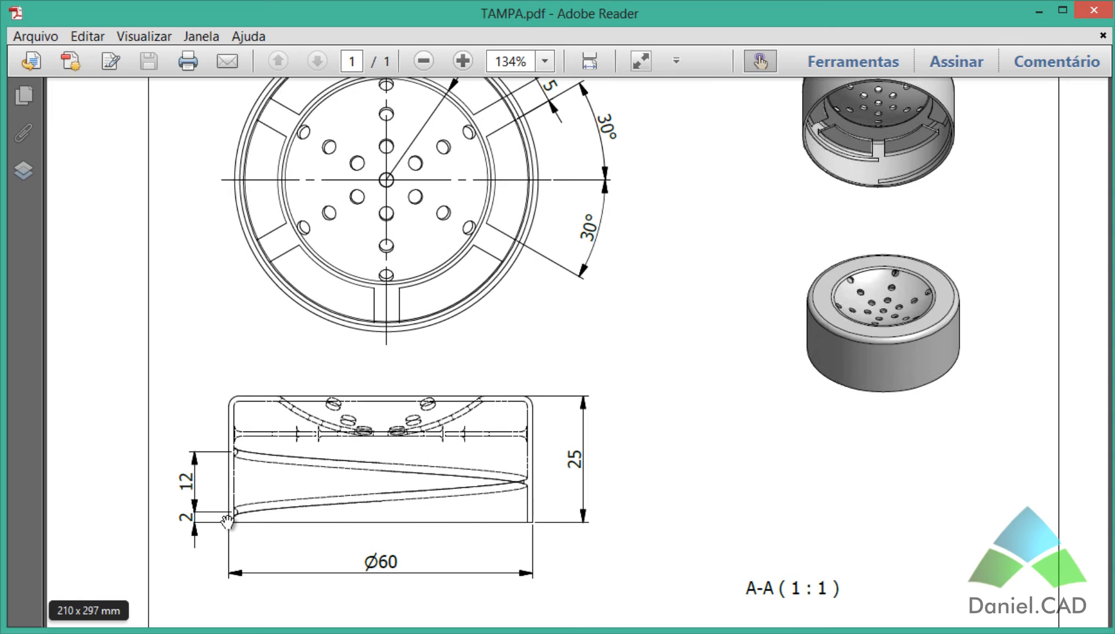
scroll(226, 521, "up", 2)
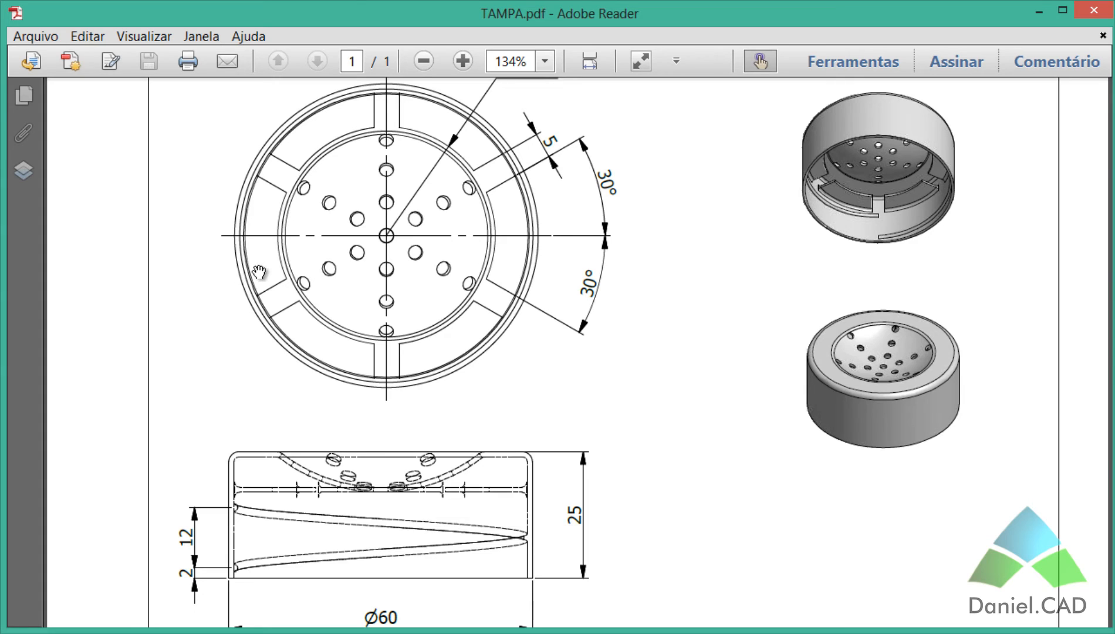
scroll(261, 276, "up", 2)
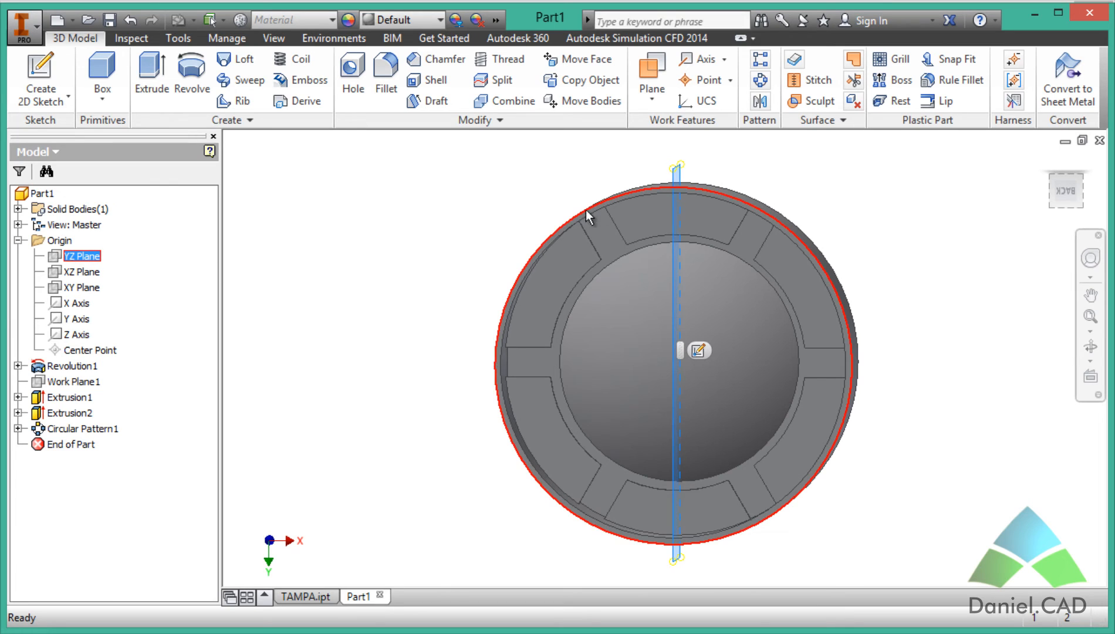
Switch to Inventor, make the YZ origin plane visible and start a new 2D sketch on it
right_click(83, 260)
left_click(123, 357)
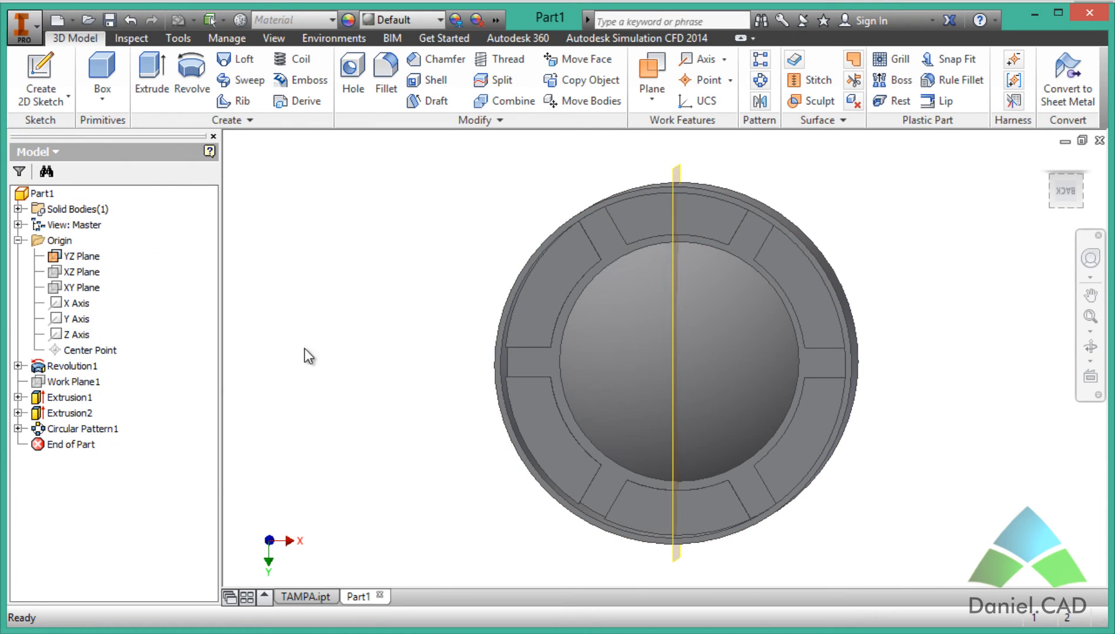
middle_click_drag(458, 284, 828, 362, "shift")
scroll(884, 322, "up", 3)
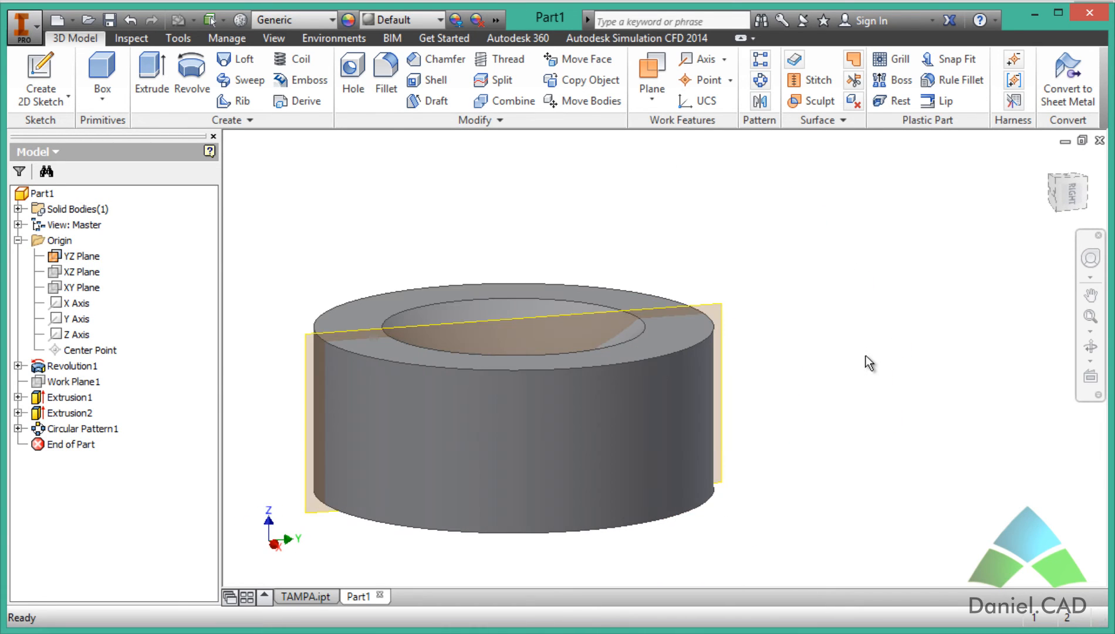
key("s")
left_click(721, 321)
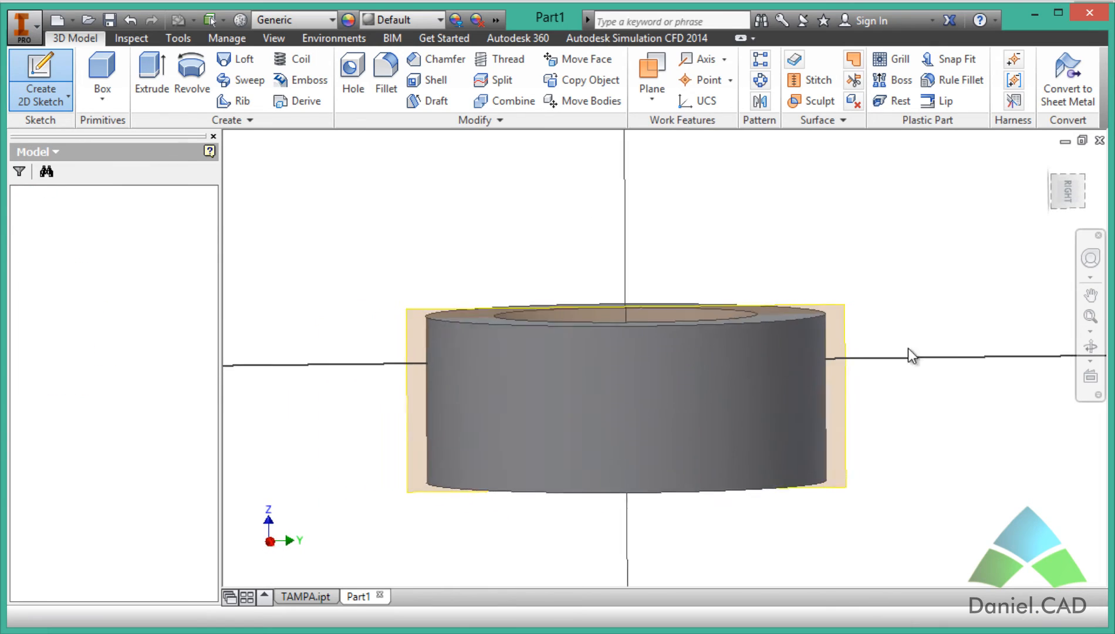
Slice the graphics at the sketch plane and project the cap's inner wall edge on the negative Y side
key("F7")
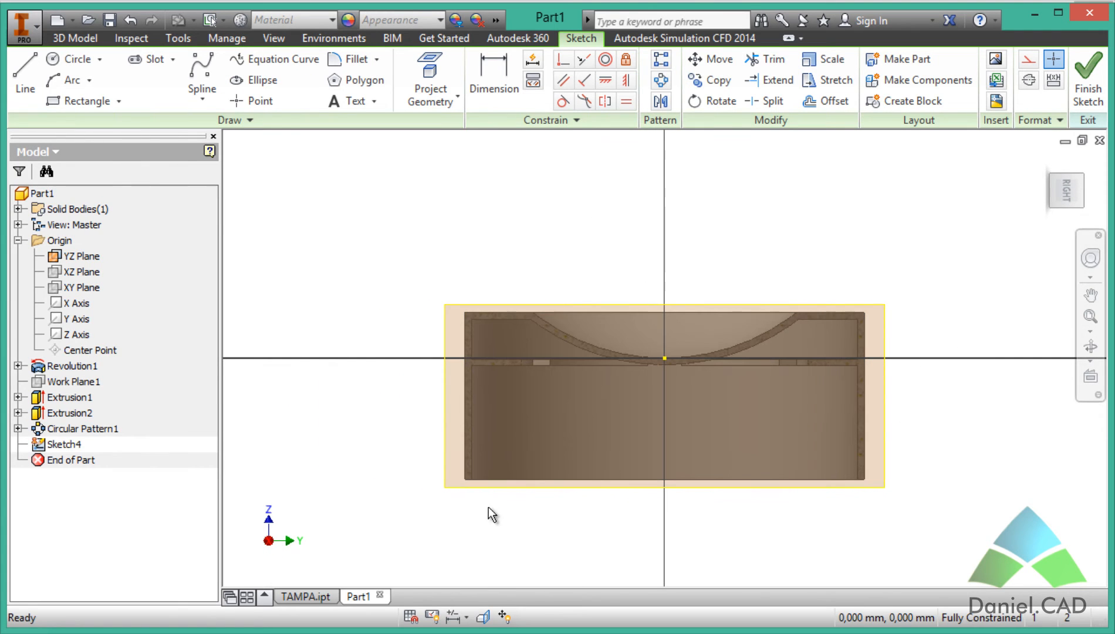
scroll(564, 521, "up", 3)
middle_click_drag(585, 462, 565, 511)
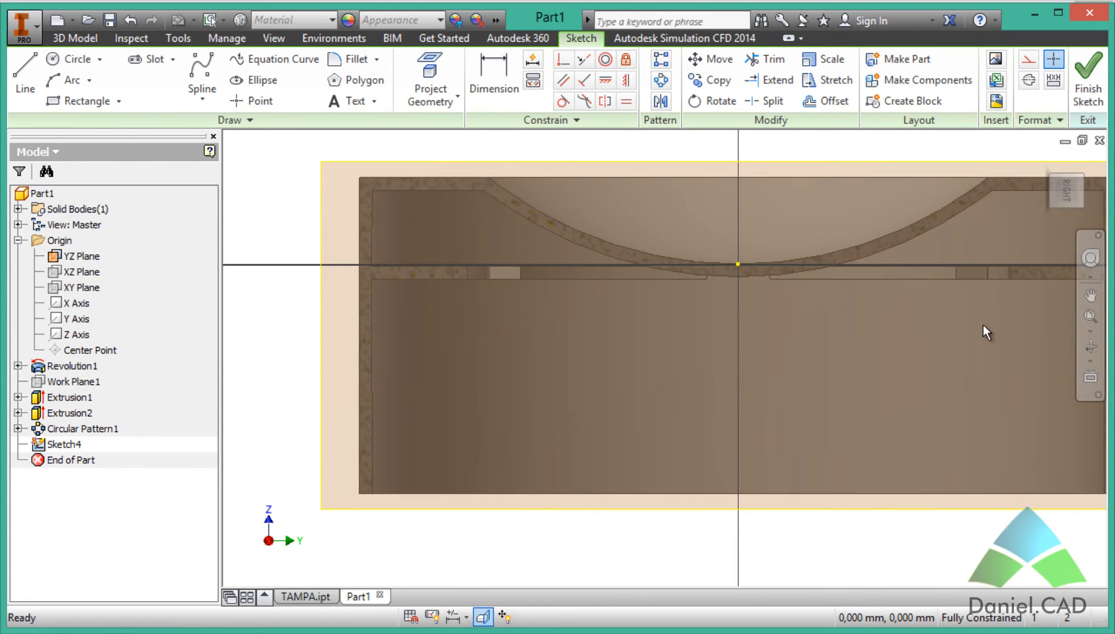
scroll(694, 521, "down", 3)
scroll(757, 542, "up", 3)
middle_click_drag(763, 545, 709, 525)
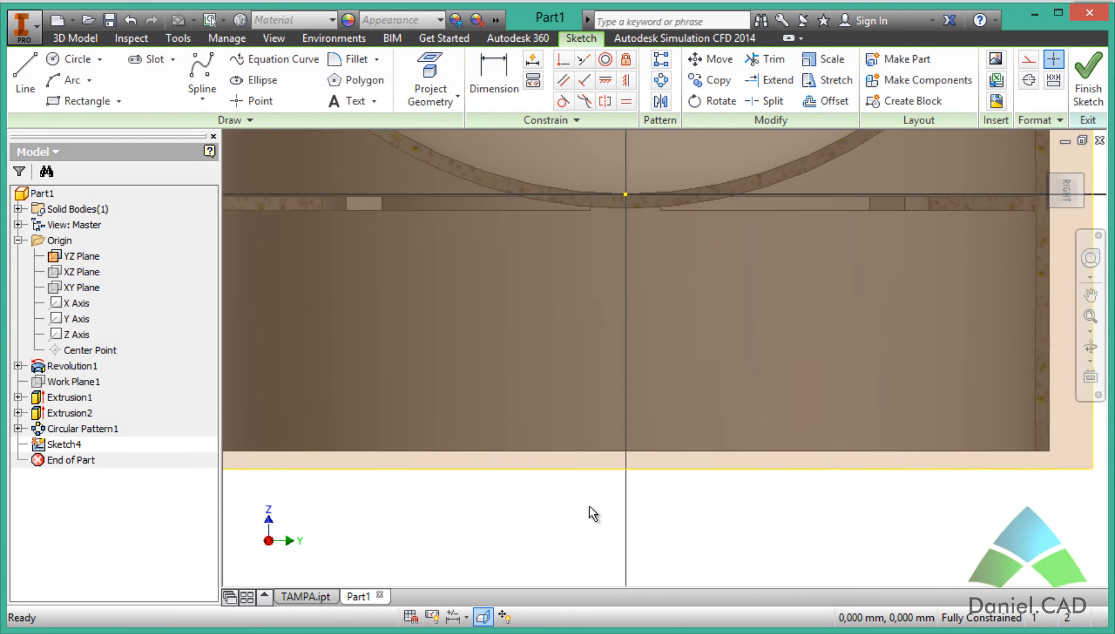
scroll(528, 506, "down", 3)
middle_click_drag(482, 505, 665, 512)
scroll(552, 490, "up", 3)
scroll(627, 524, "down", 2)
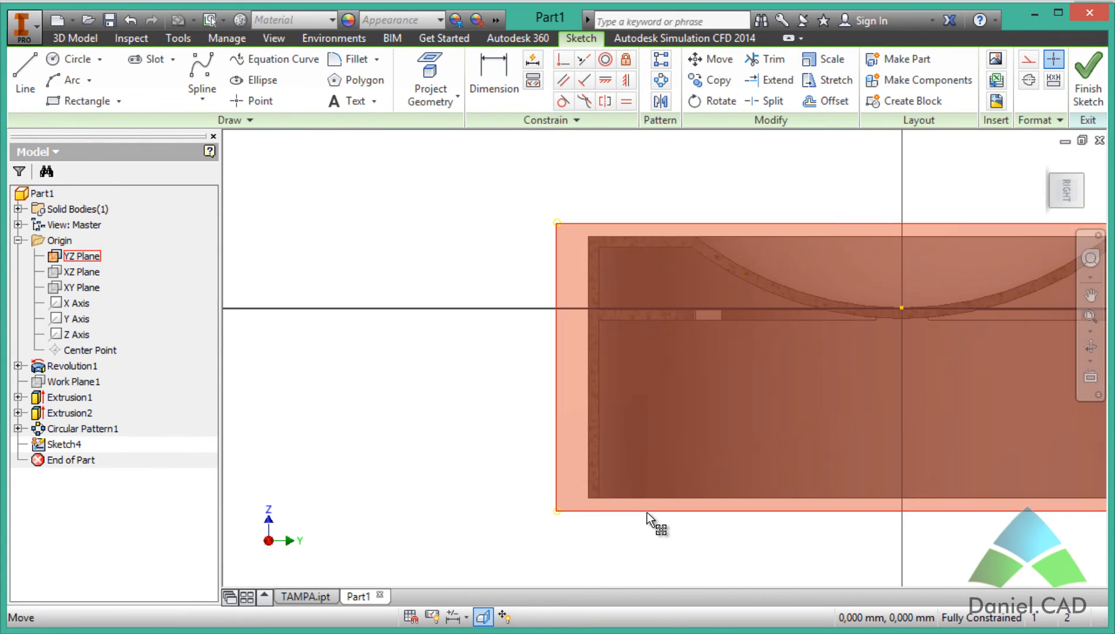
scroll(688, 525, "up", 2)
middle_click_drag(686, 530, 599, 559)
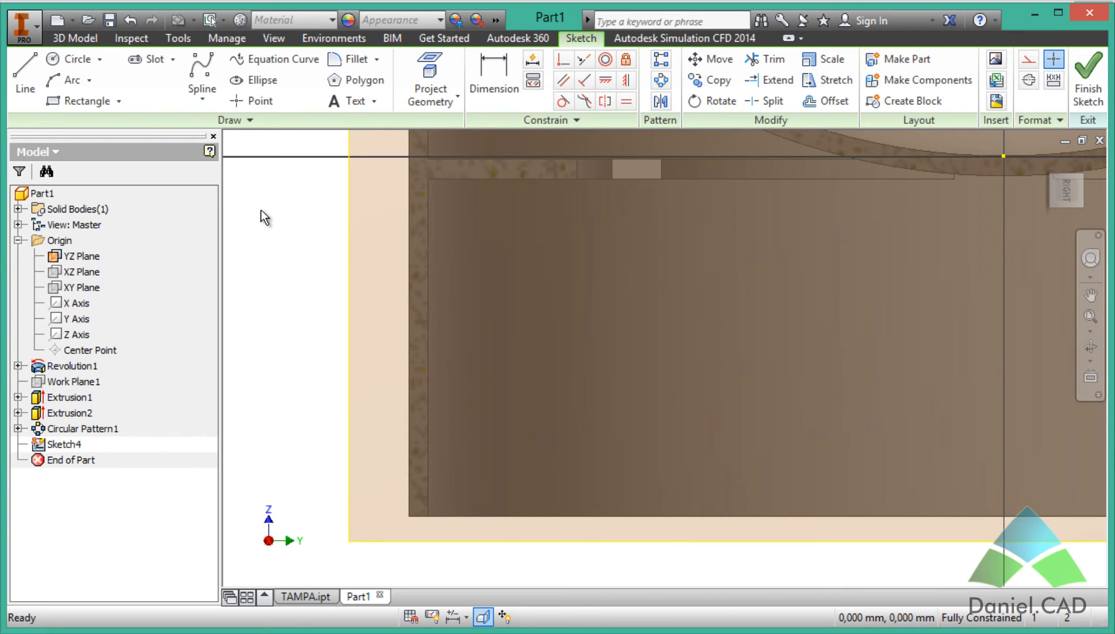
left_click(430, 73)
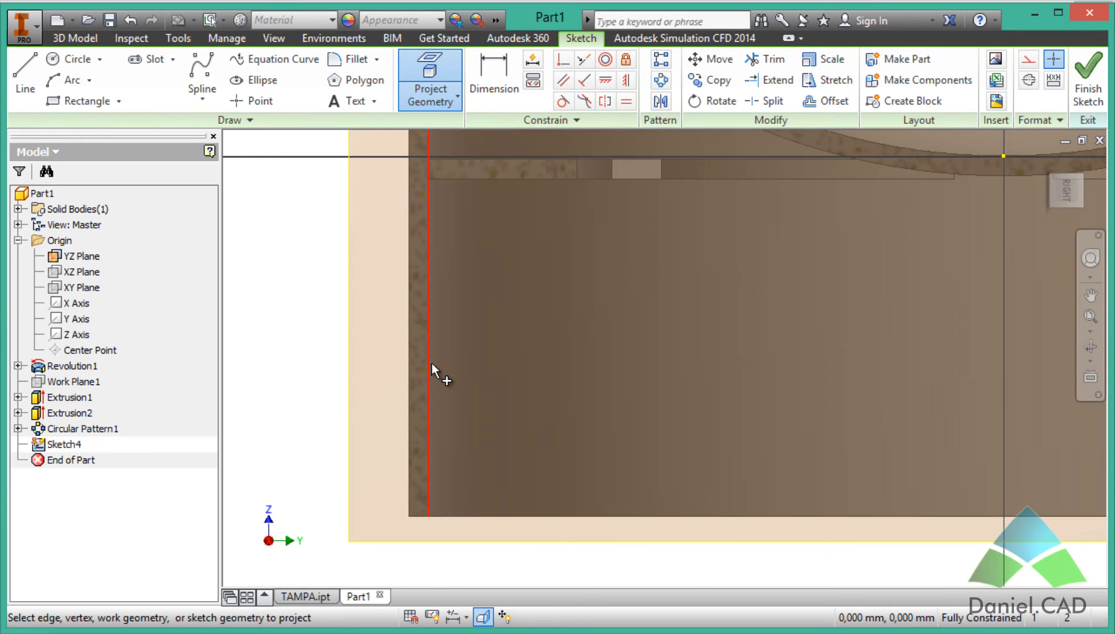
left_click(431, 368)
Draw a vertical centerline from the sketch origin down past the cap's open end
scroll(318, 418, "down", 3)
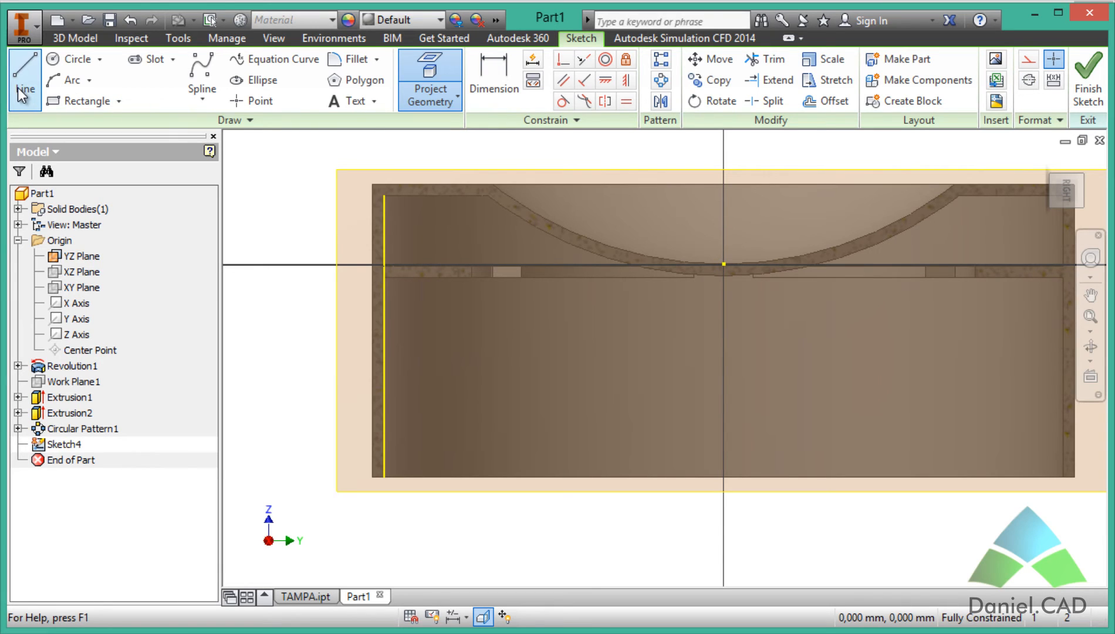
left_click(24, 93)
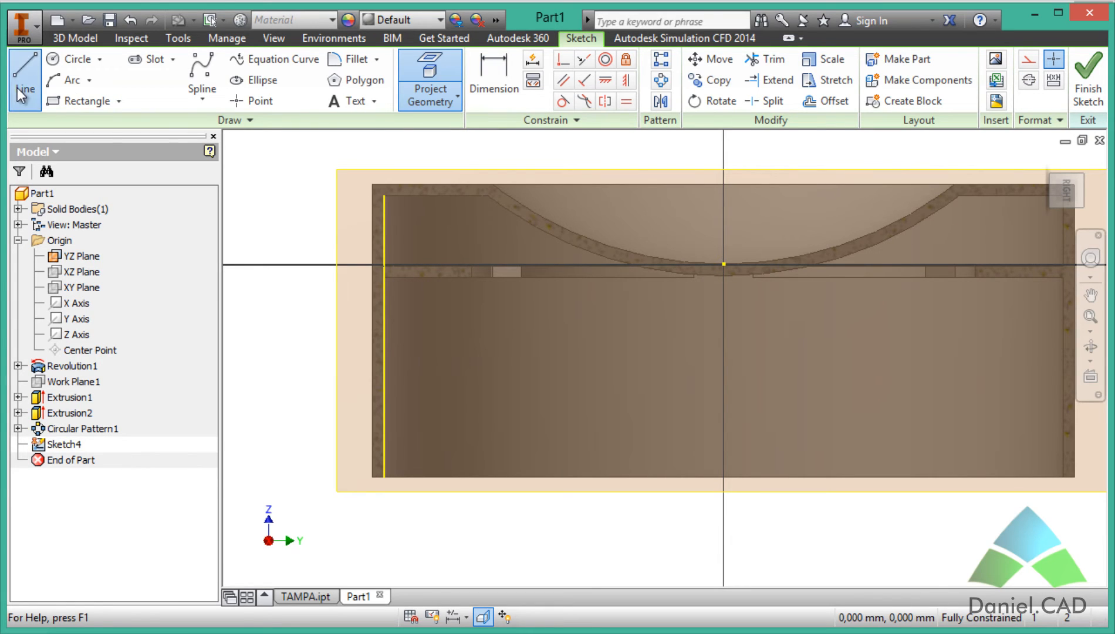
left_click(1030, 82)
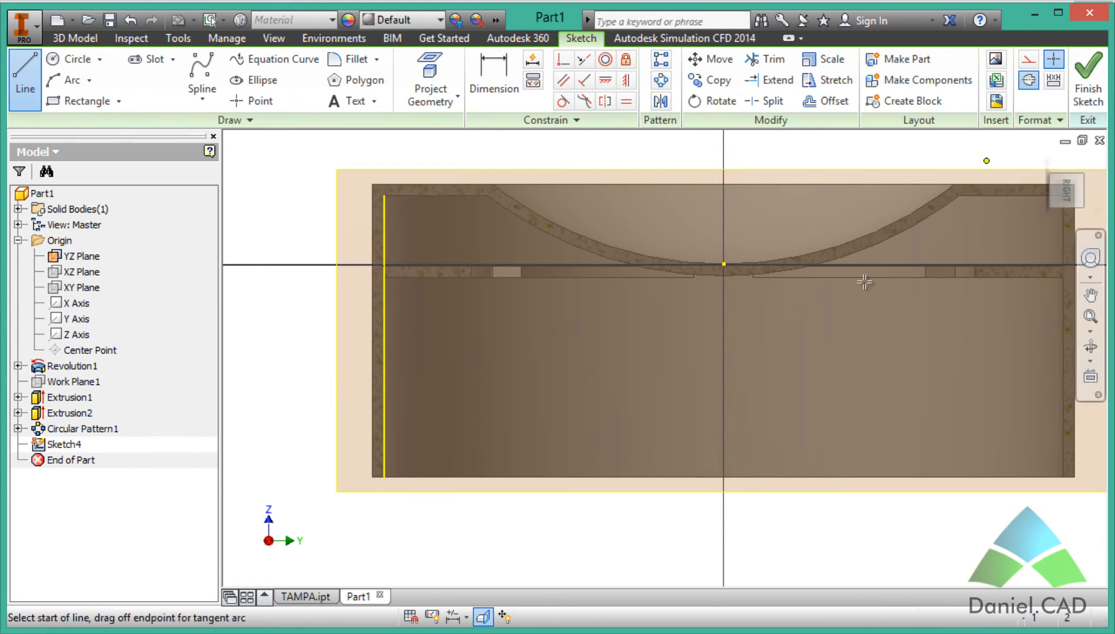
left_click(725, 265)
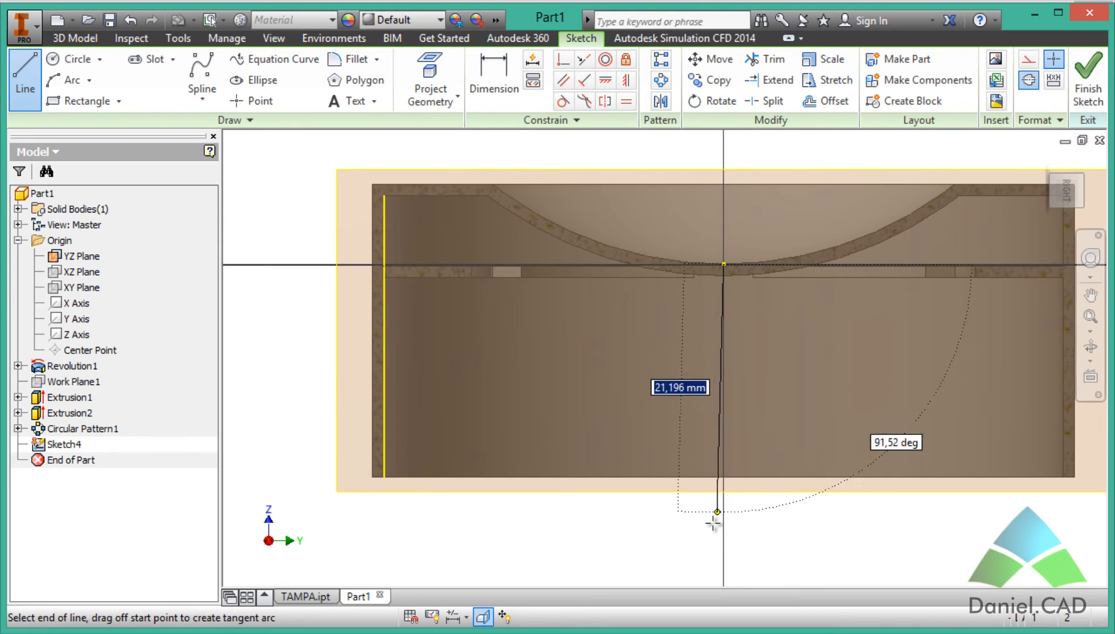
left_click(725, 536)
key("Escape")
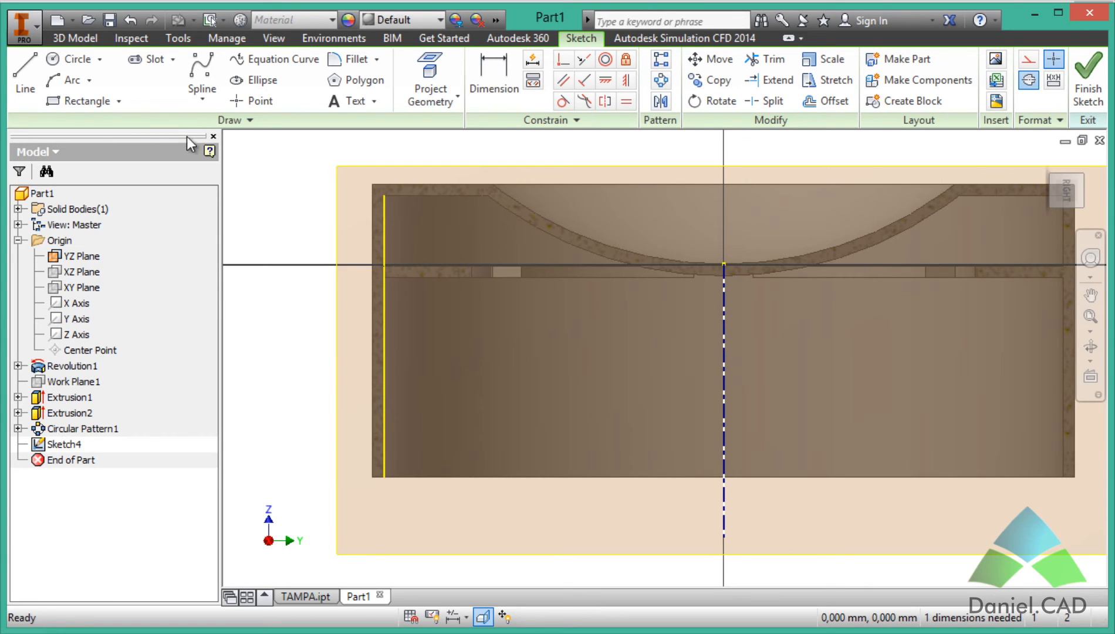
With the centerline format off, draw a 1.6 mm diameter circle centred on the projected inner wall edge near the open end
left_click(85, 61)
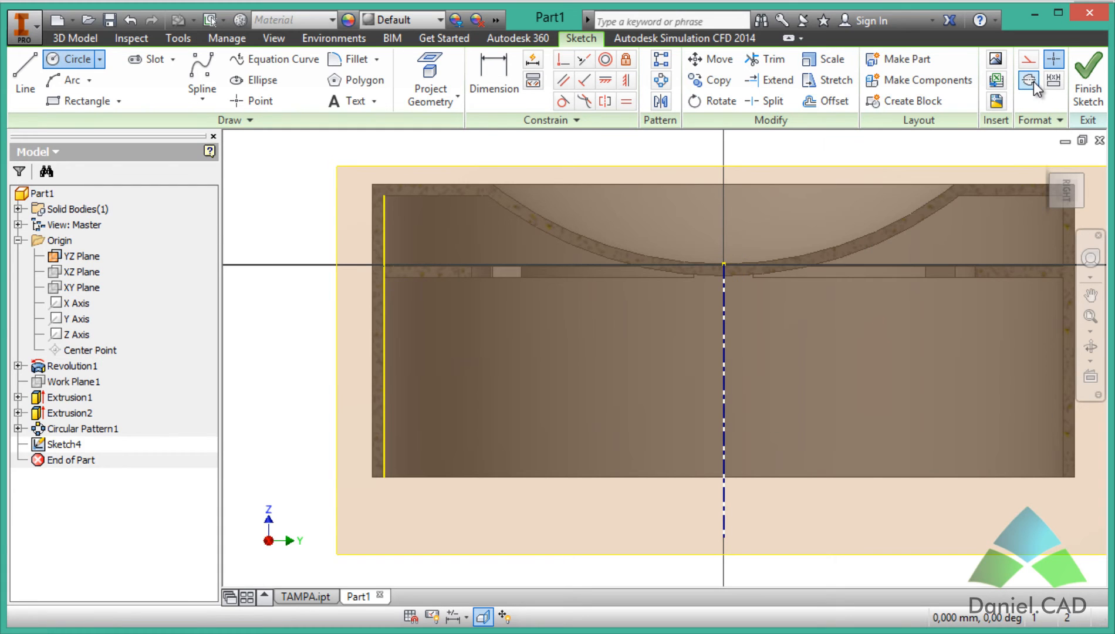
left_click(384, 436)
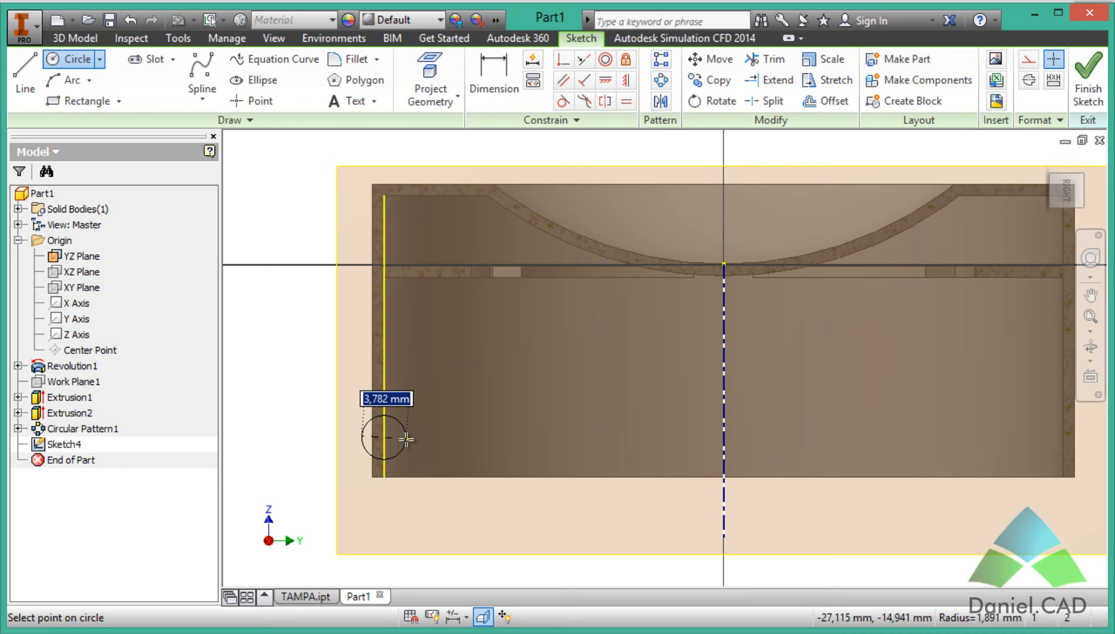
type("1")
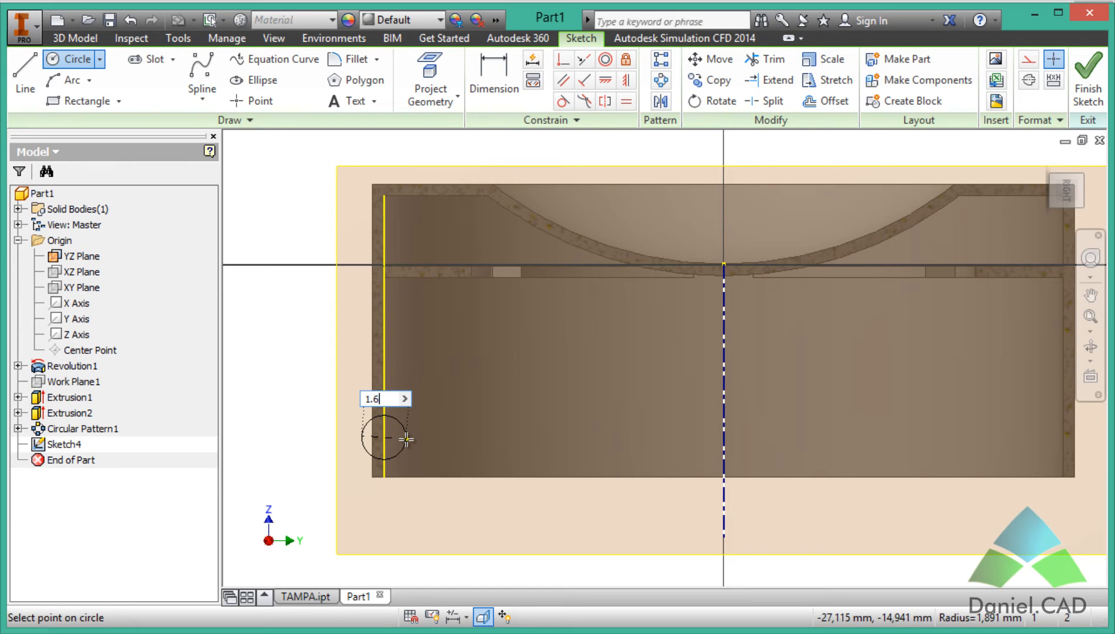
type(".6")
key("Return")
scroll(337, 473, "up", 3)
key("Escape")
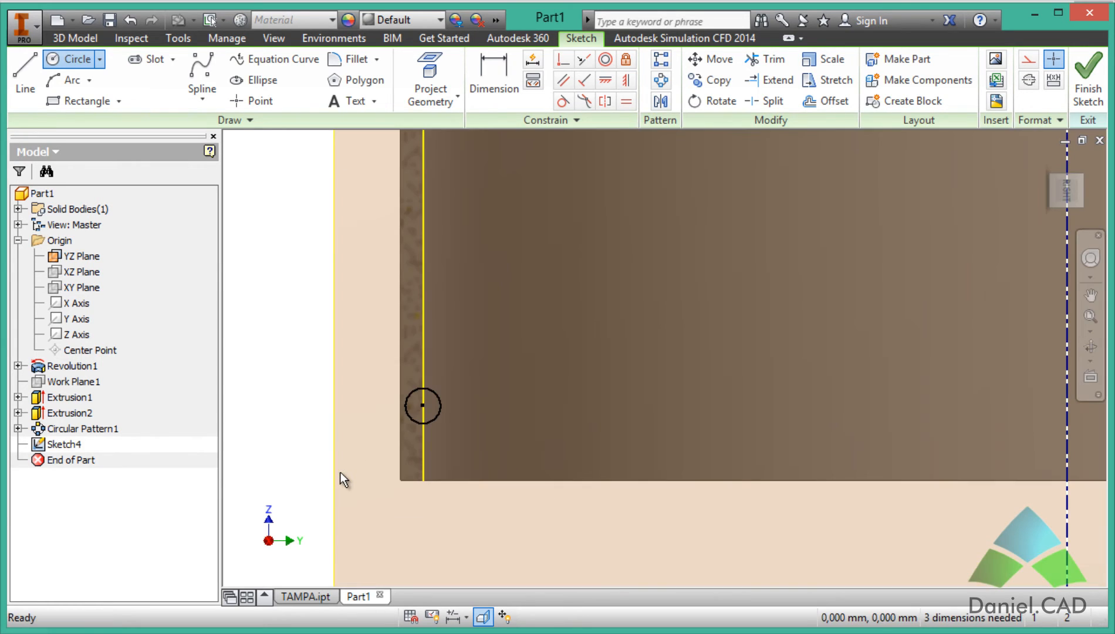
Dimension the circle's centre 2 mm from the cap's open end edge and finish the sketch
key("d")
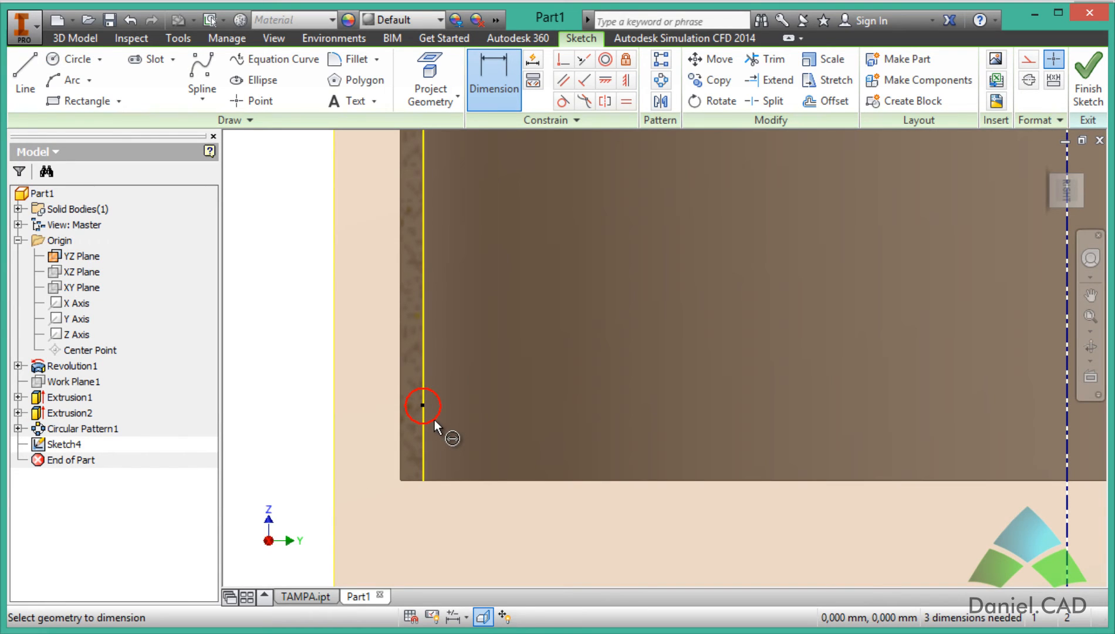
left_click(439, 417)
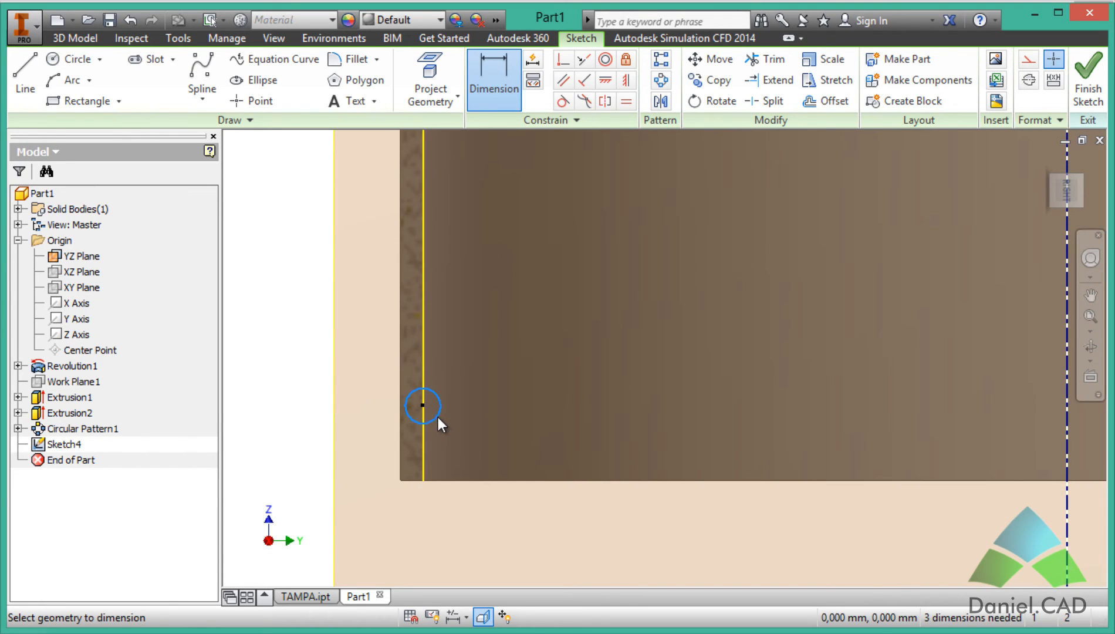
left_click(405, 478)
left_click(367, 450)
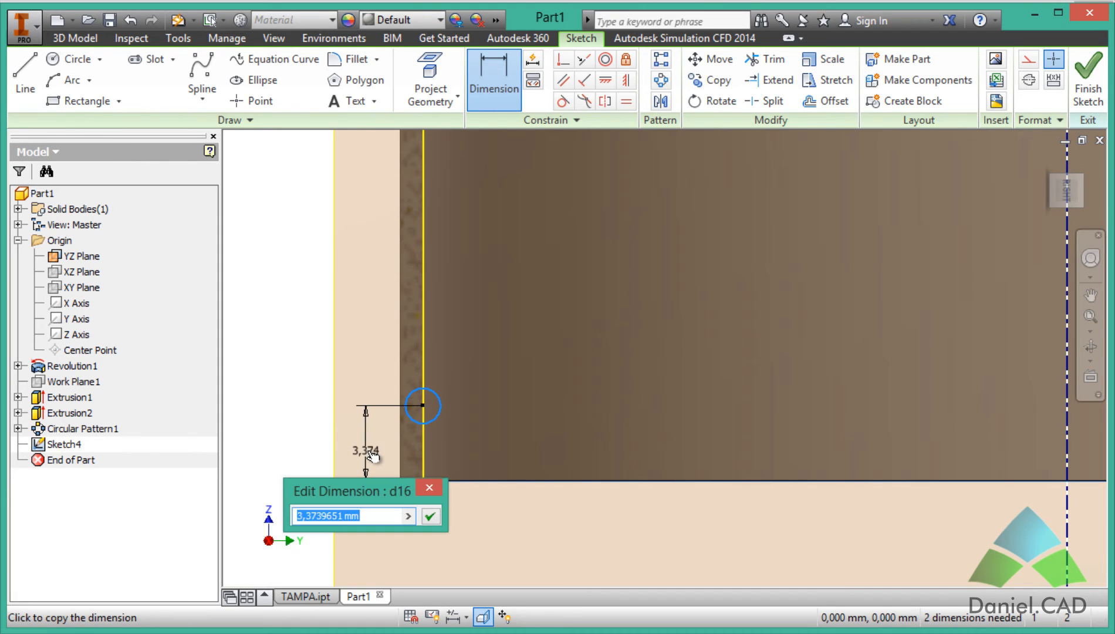
type("2")
key("Return")
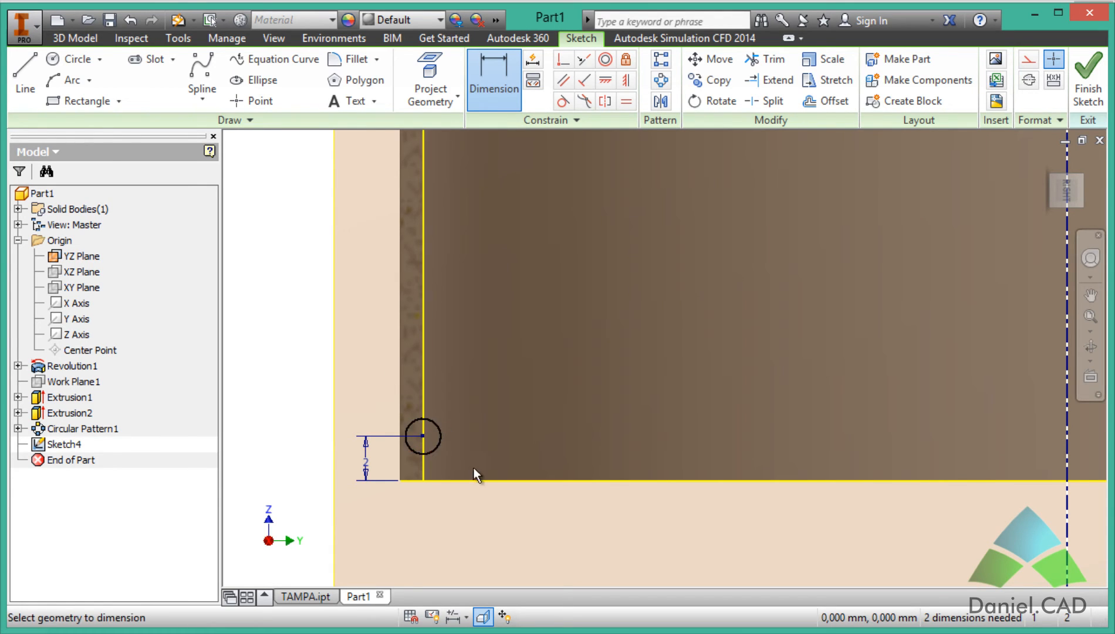
scroll(497, 482, "down", 2)
scroll(519, 506, "up", 1)
scroll(520, 506, "down", 1)
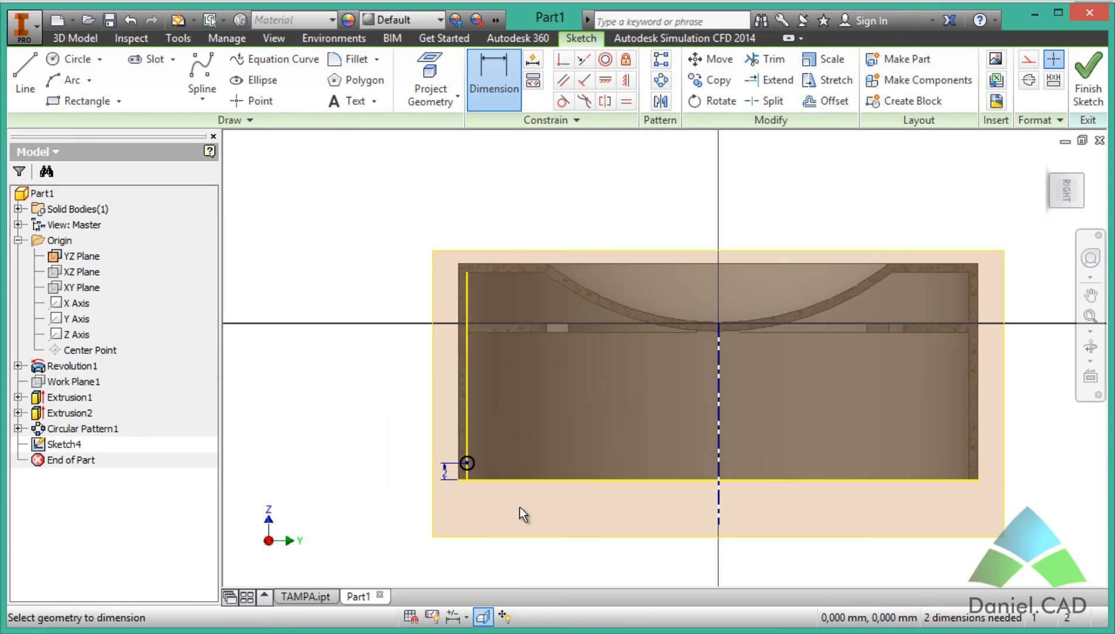
middle_click_drag(868, 504, 820, 491)
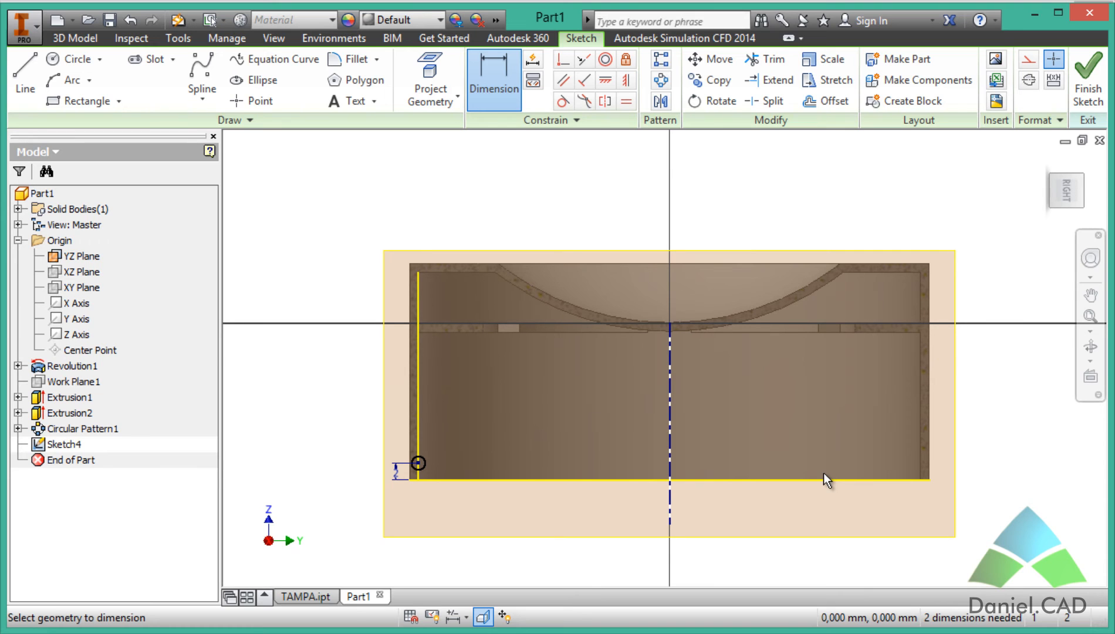
left_click(1090, 96)
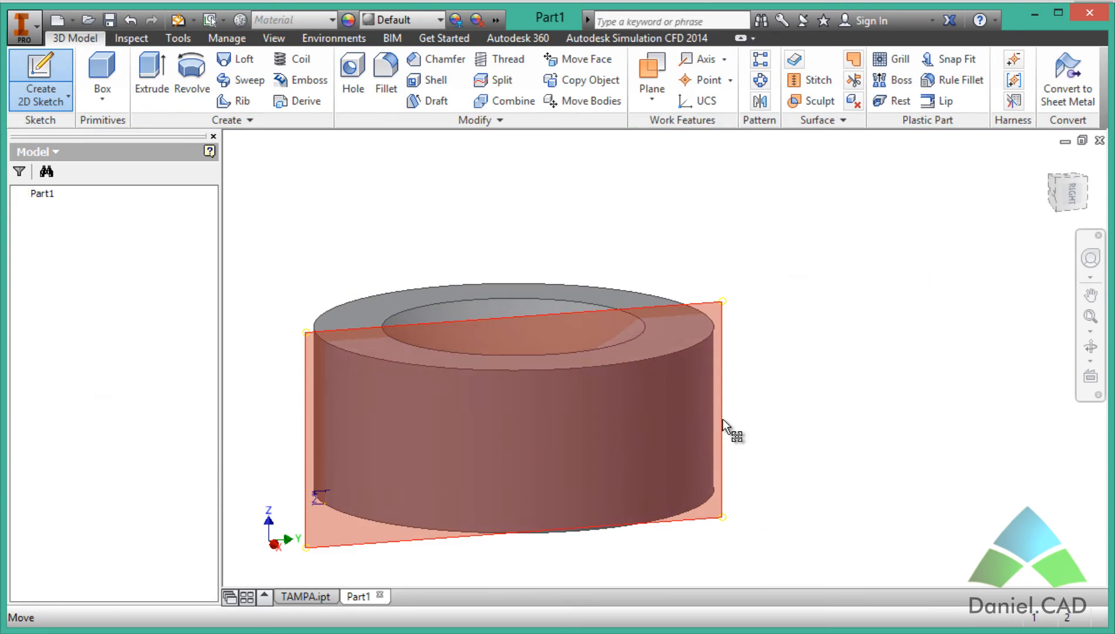
Start a Coil from the small circle profile and pick the vertical centerline as its axis
middle_click_drag(806, 448, 918, 385, "shift")
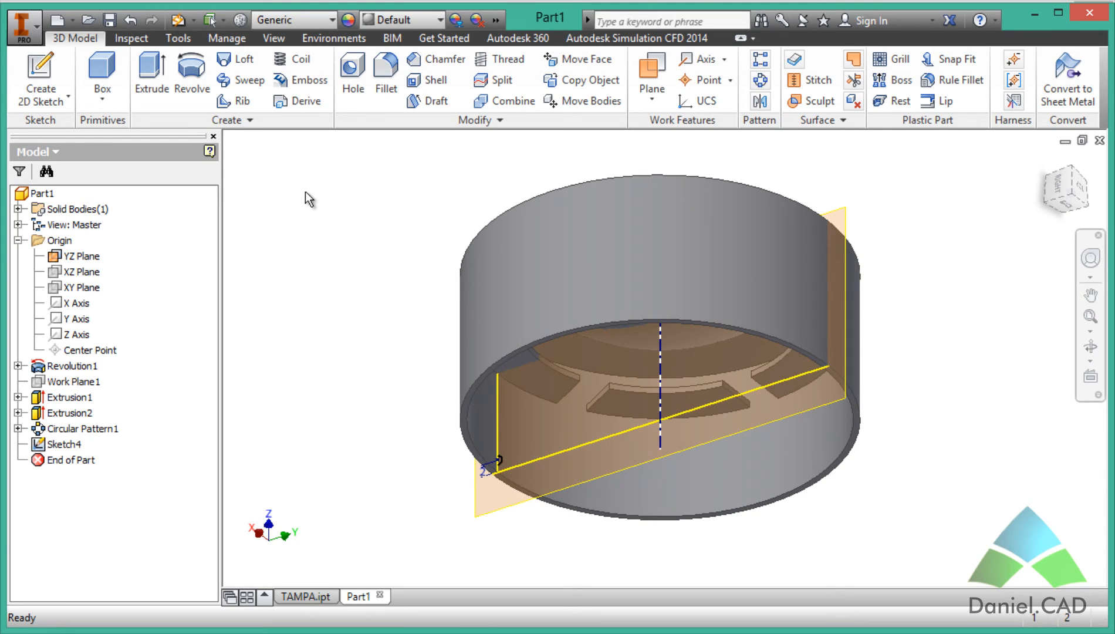
left_click(301, 65)
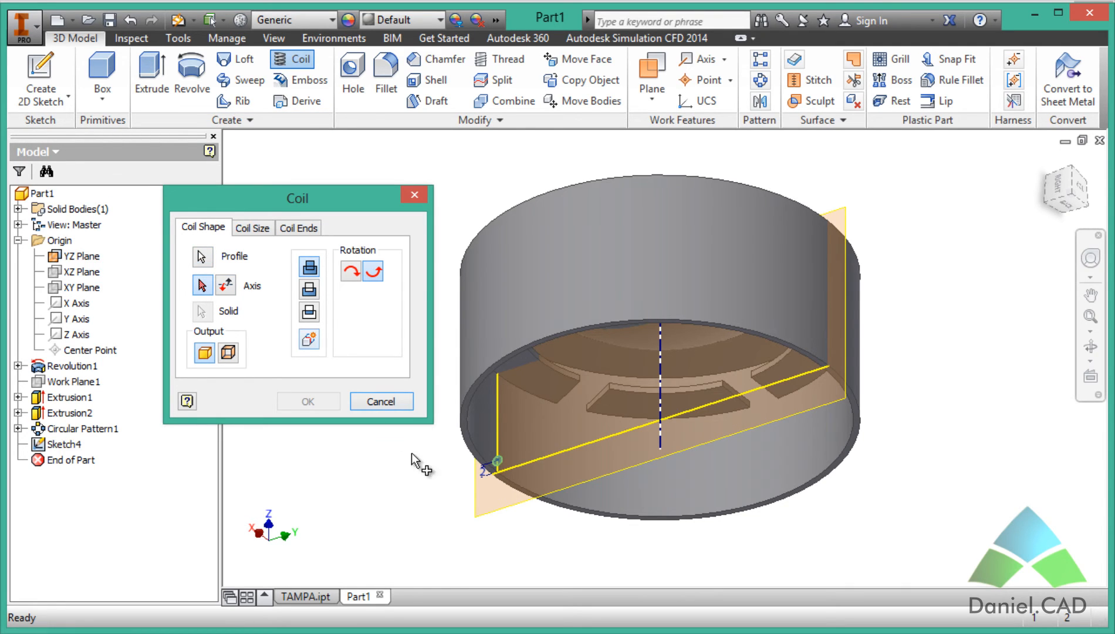
scroll(484, 469, "up", 10)
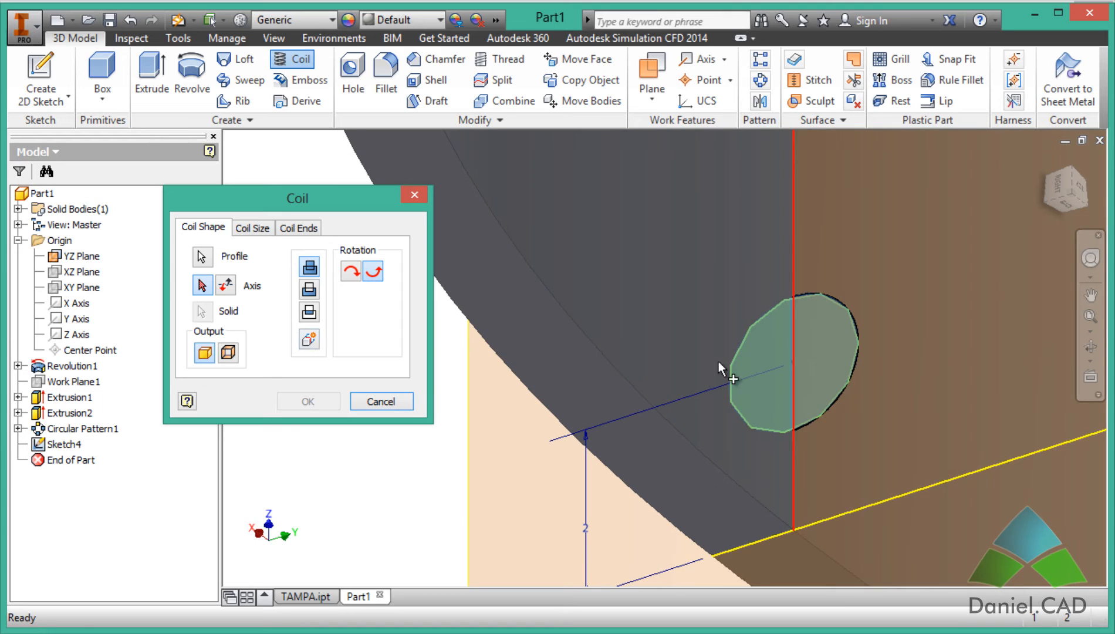
middle_click_drag(860, 362, 754, 303)
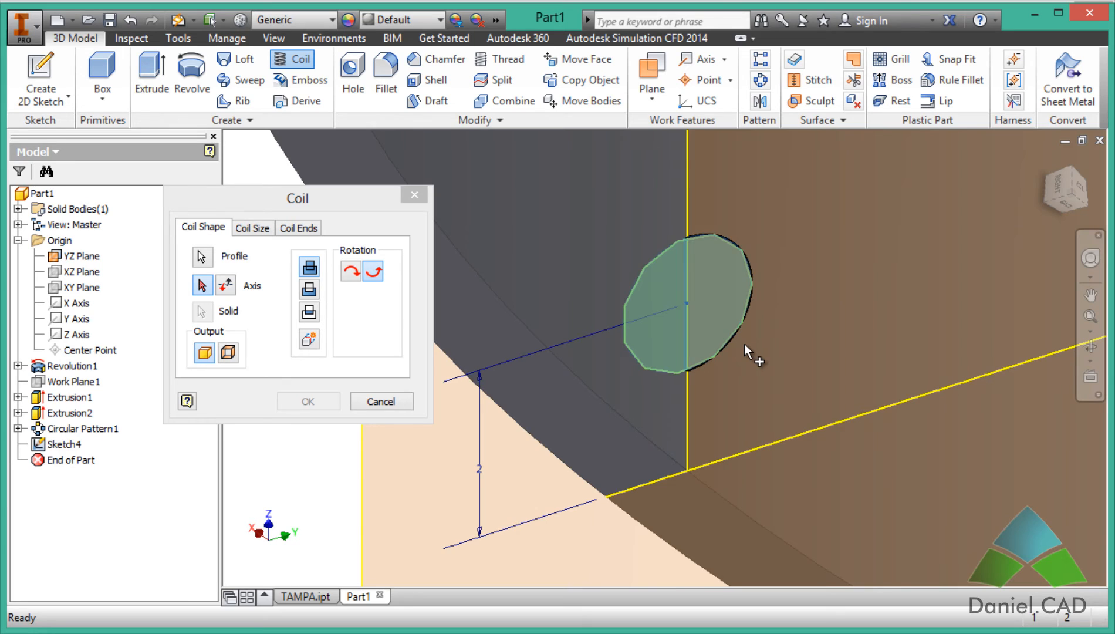
scroll(744, 344, "down", 6)
middle_click_drag(886, 340, 781, 391)
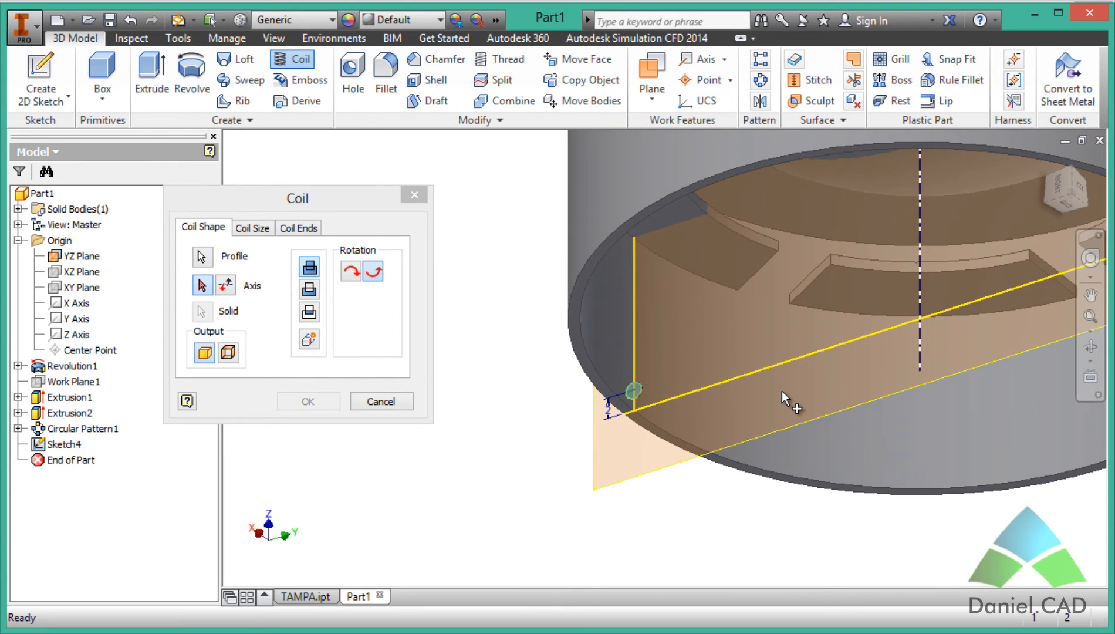
middle_click_drag(781, 391, 723, 426)
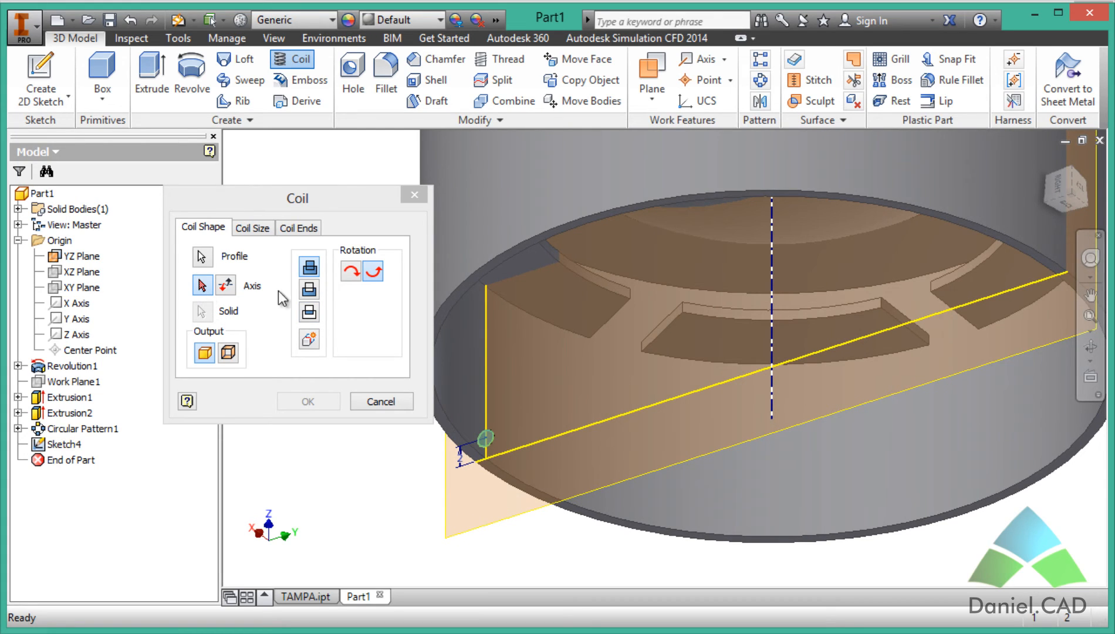
left_click(769, 288)
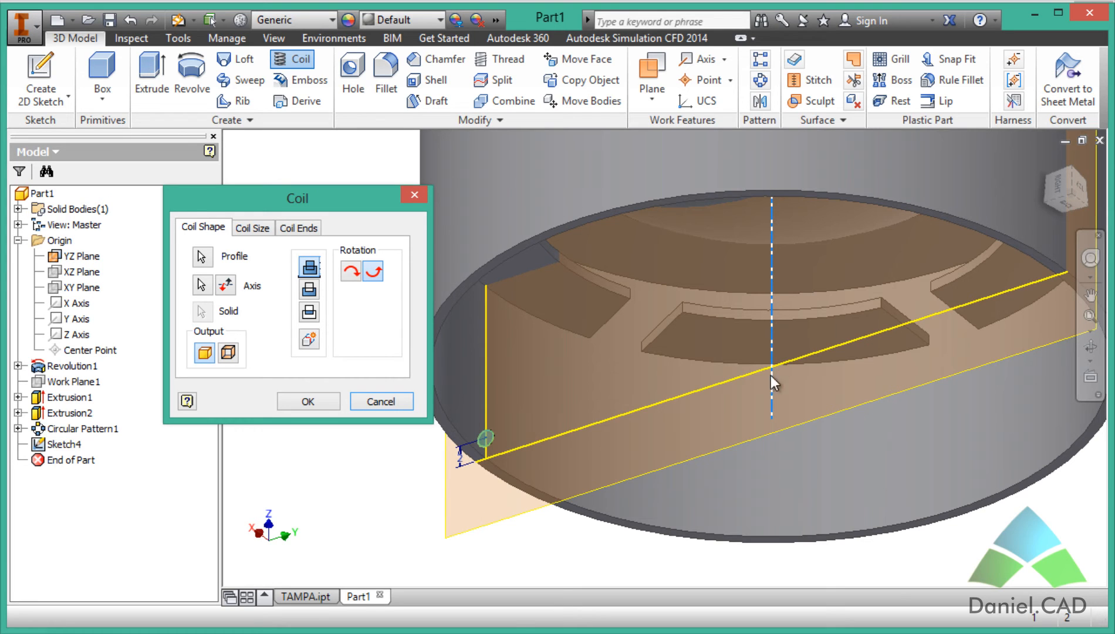
Switch to the TAMPA.pdf drawing in Adobe Reader and check the thread dimensions in the side view
key("alt+Tab")
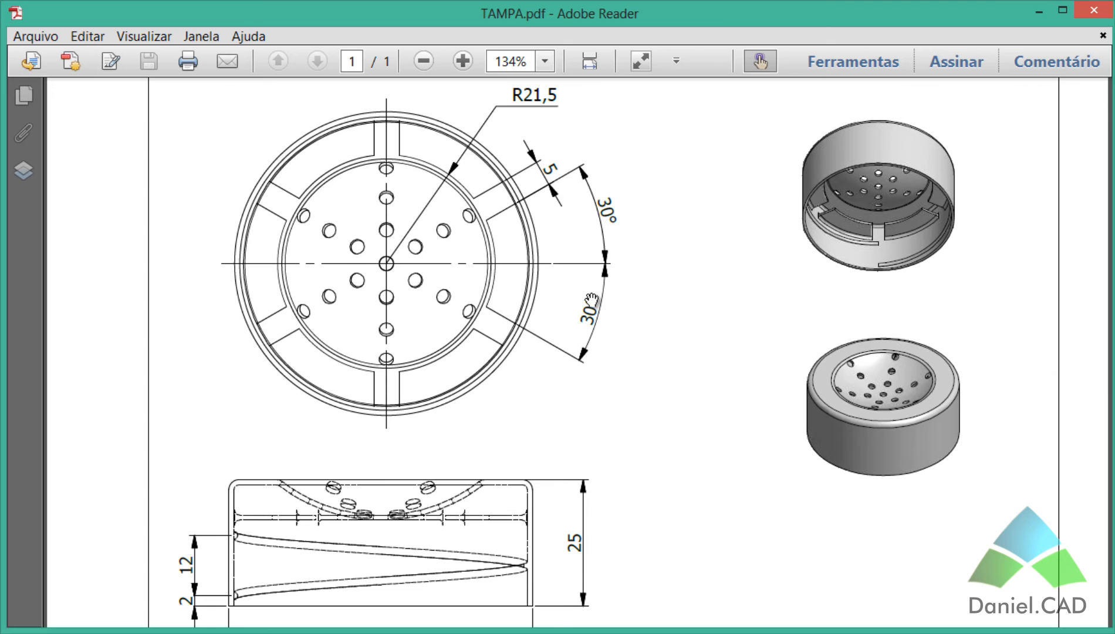
scroll(602, 318, "down", 2)
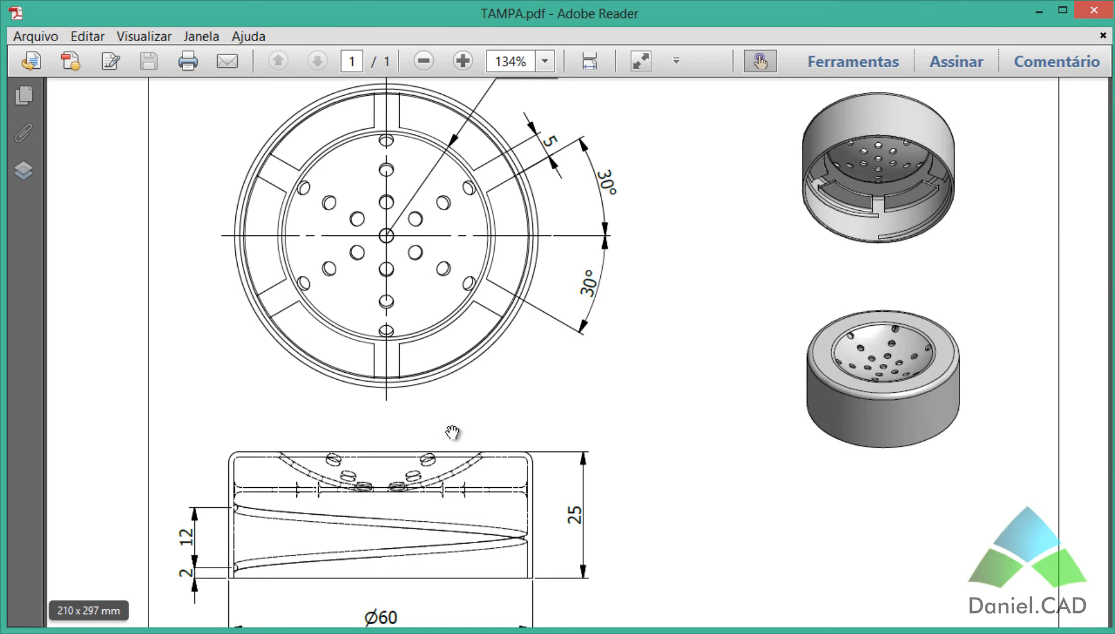
scroll(569, 483, "down", 2)
scroll(569, 482, "up", 3)
scroll(631, 487, "up", 1)
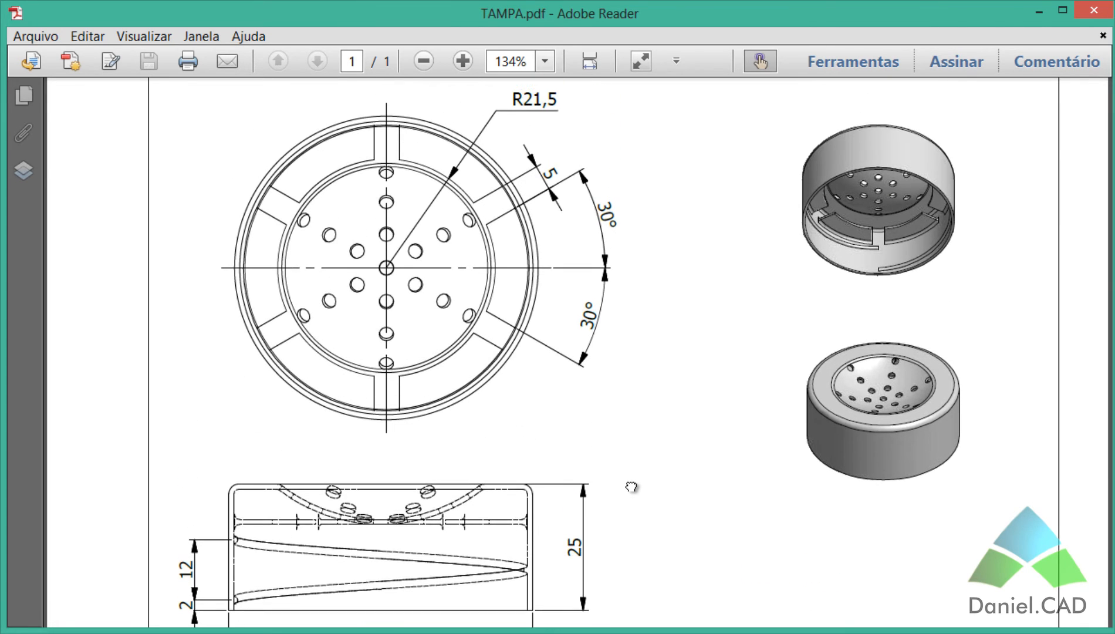
scroll(646, 442, "down", 3)
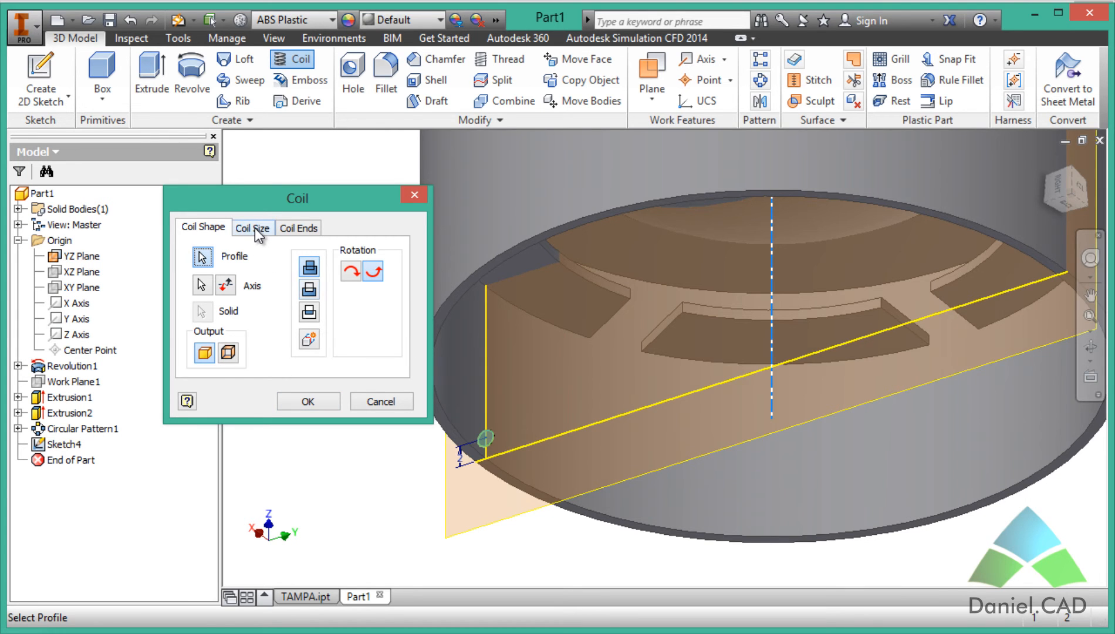
Back in Inventor, set the coil's pitch to 12 mm with 1 revolution and create it as a joined solid
left_click(254, 227)
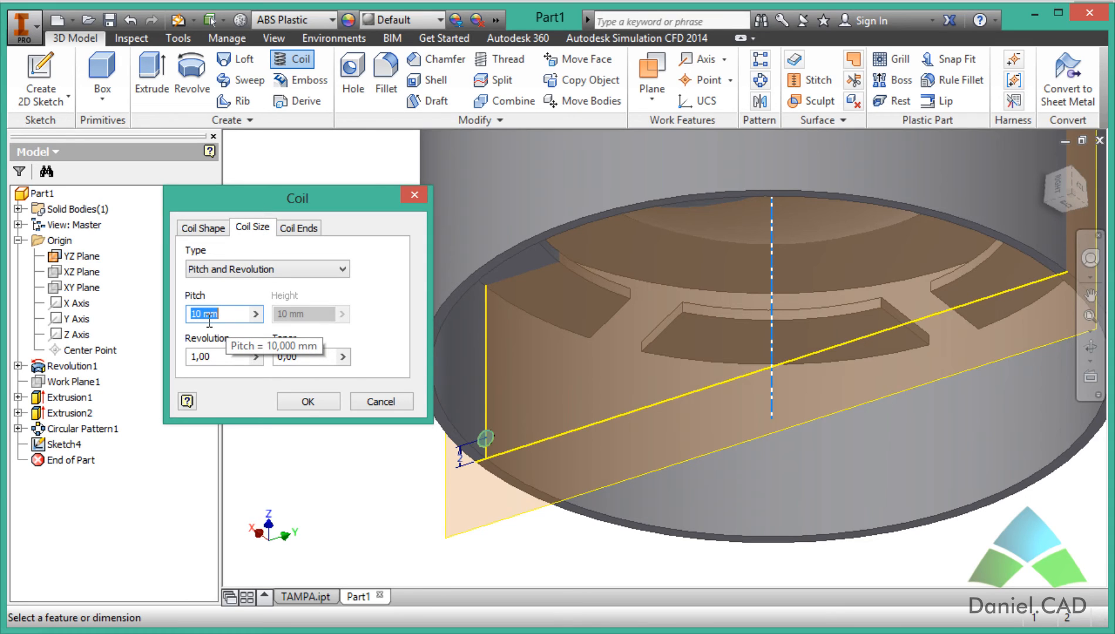
type("12")
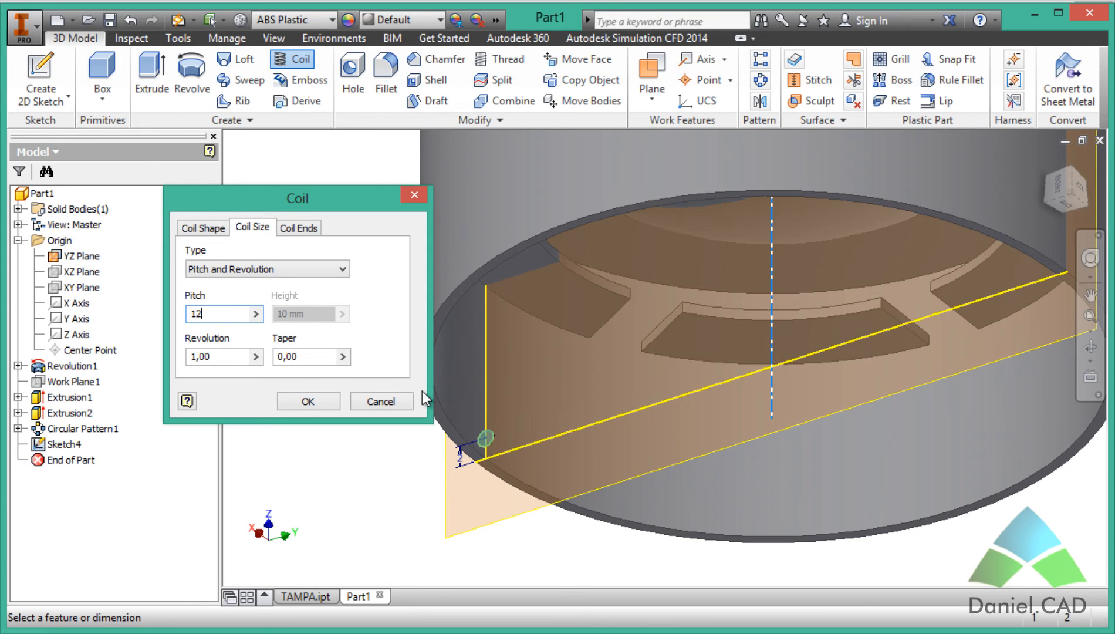
left_click(227, 356)
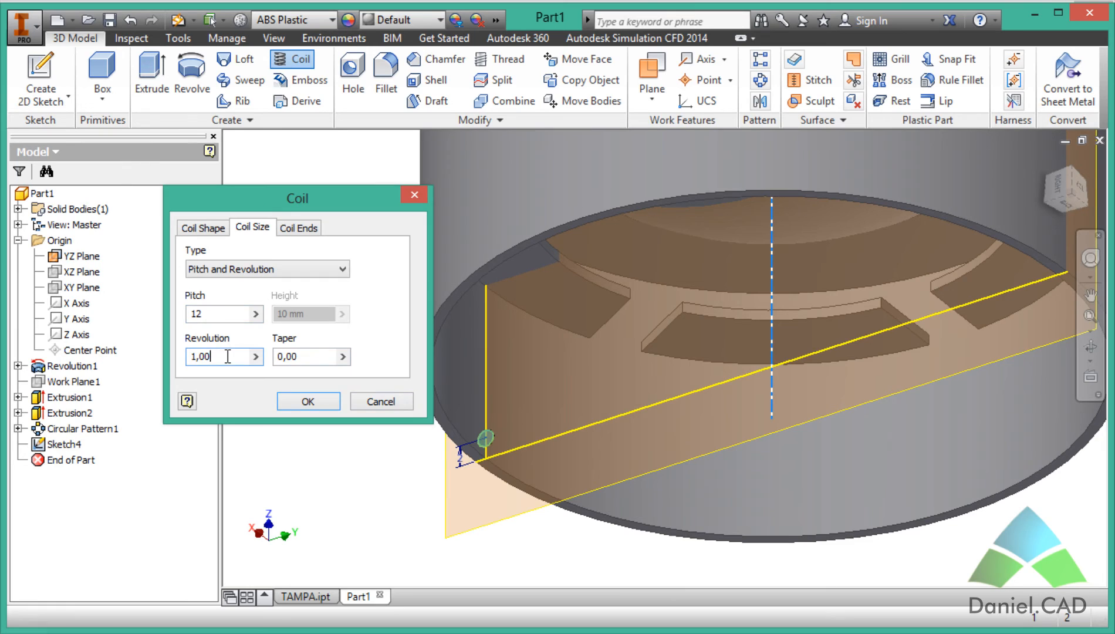
left_click(207, 228)
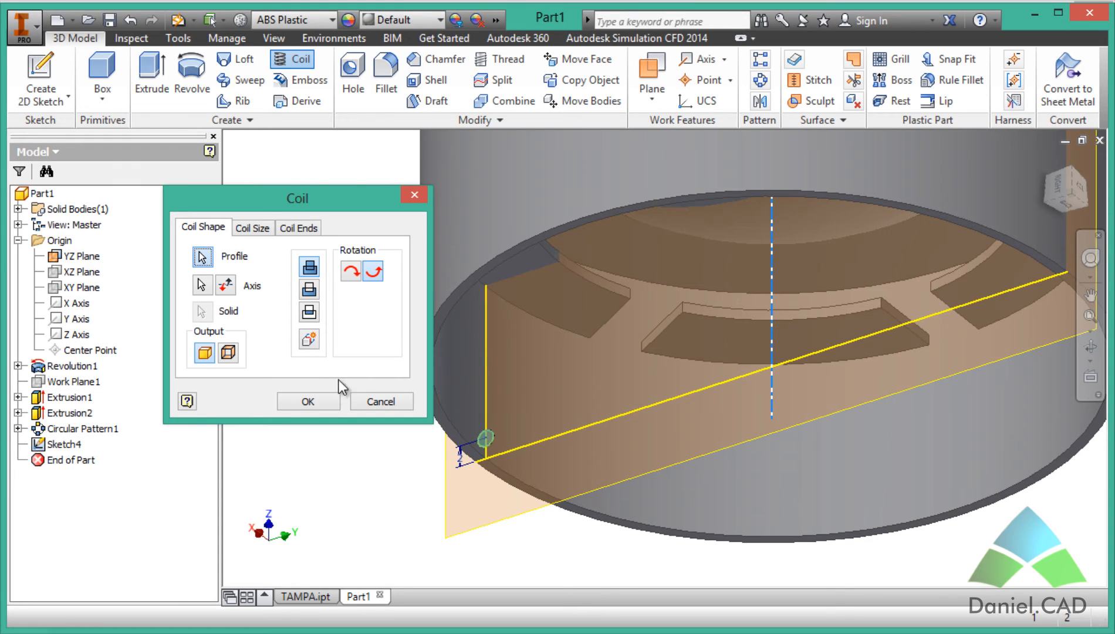
left_click(307, 402)
Edit the coil and reverse its axis direction so the thread runs into the cap
scroll(818, 418, "up", 5)
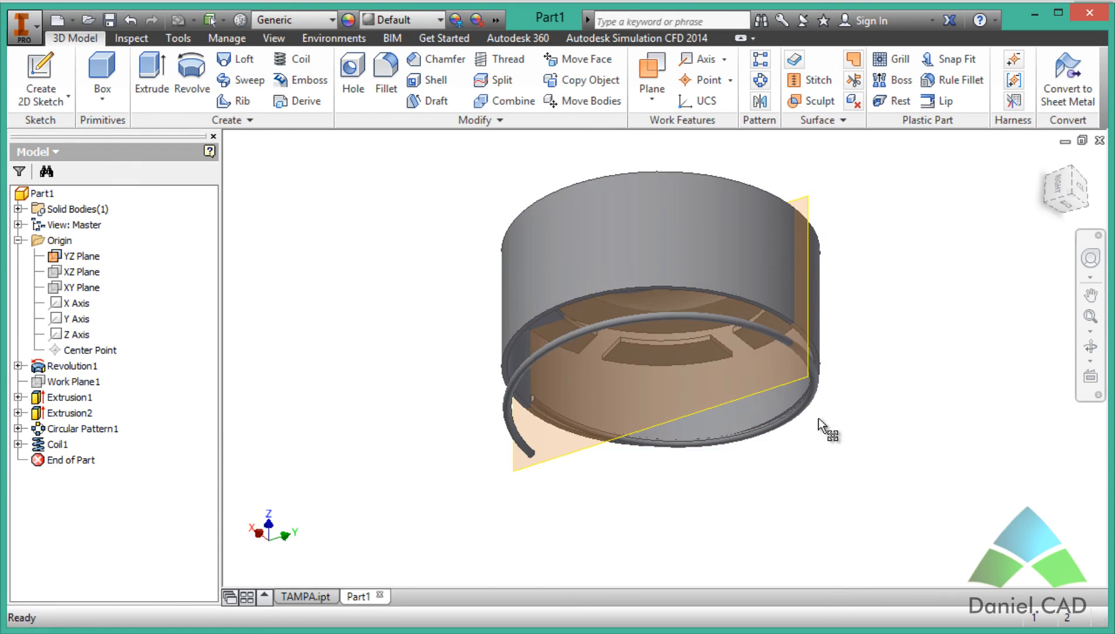
middle_click_drag(630, 357, 656, 337, "shift")
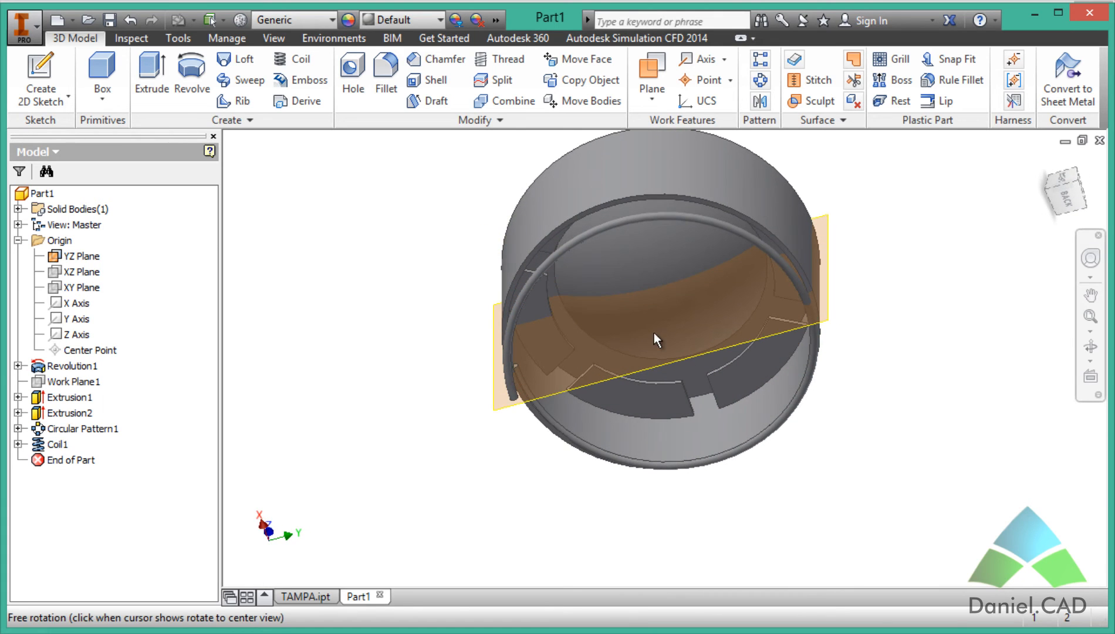
middle_click_drag(866, 391, 843, 415, "shift")
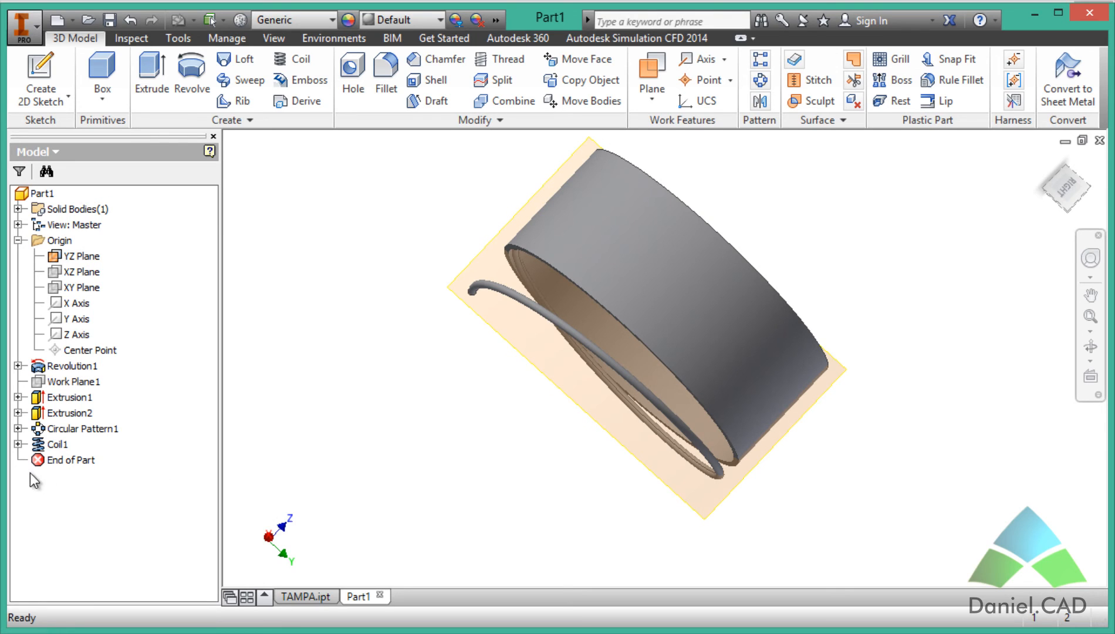
double_click(44, 447)
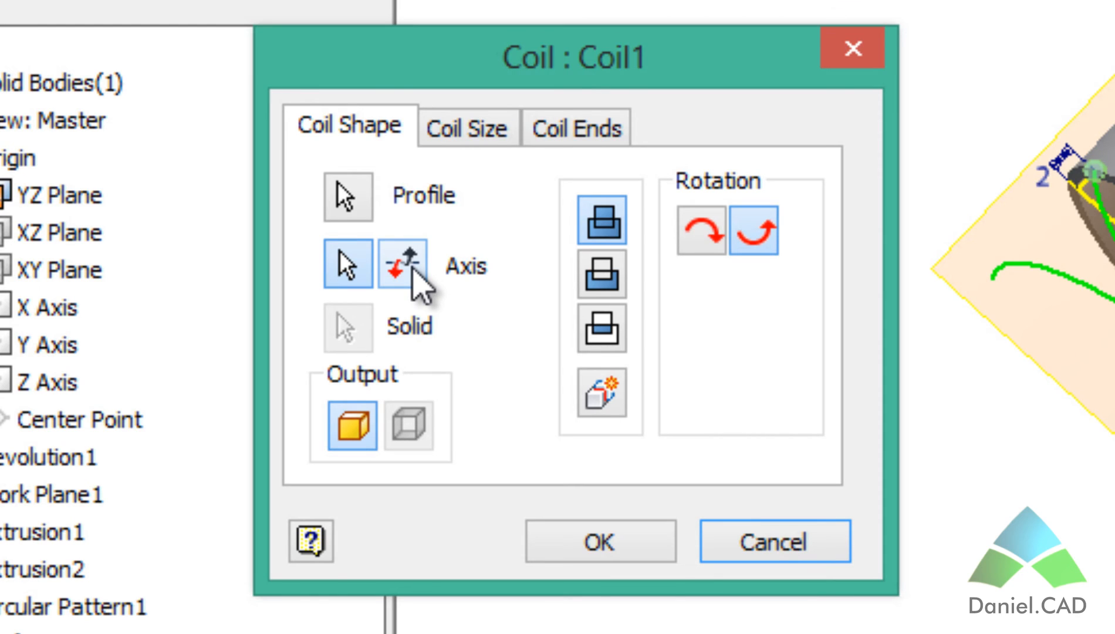
left_click(412, 268)
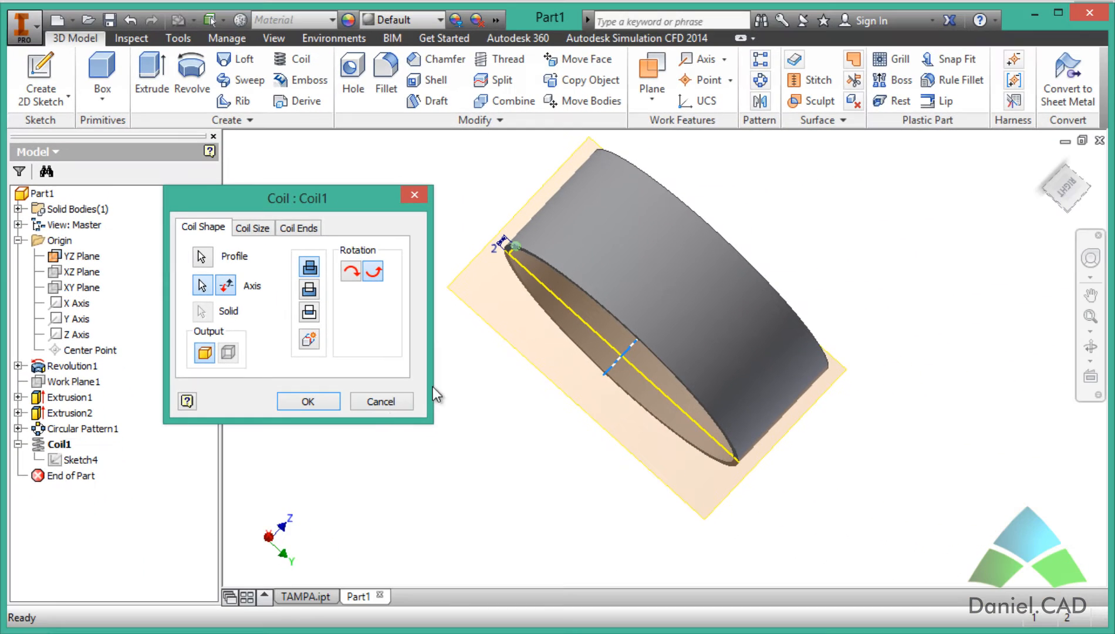
left_click(315, 402)
Inspect the thread on the cap's inner wall from several angles, then restore the isometric home view
key("F4")
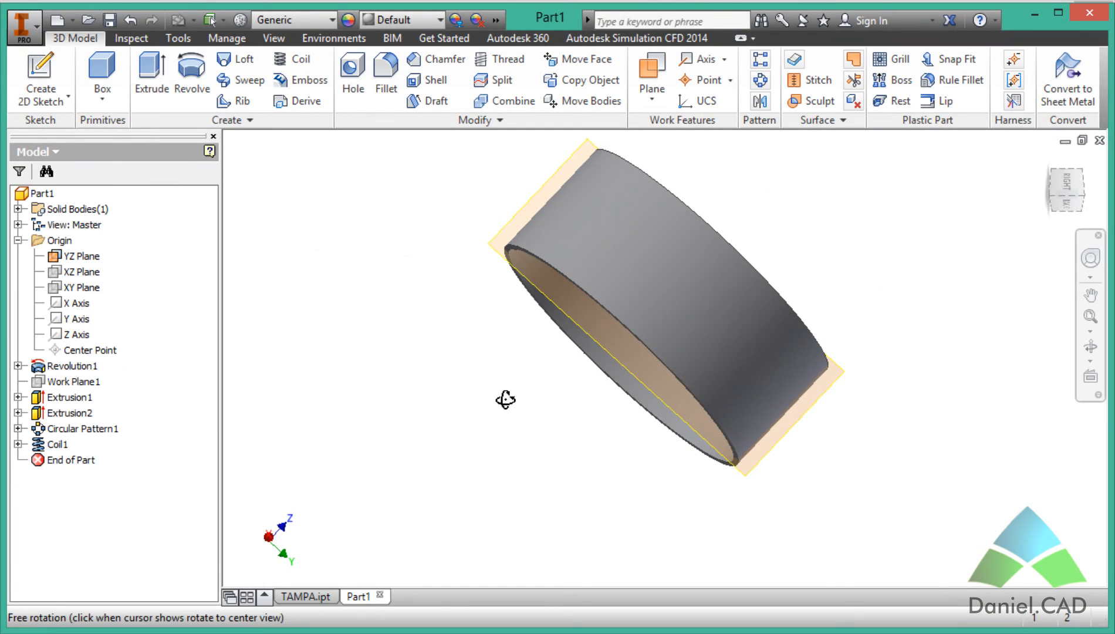
left_click_drag(505, 398, 642, 332)
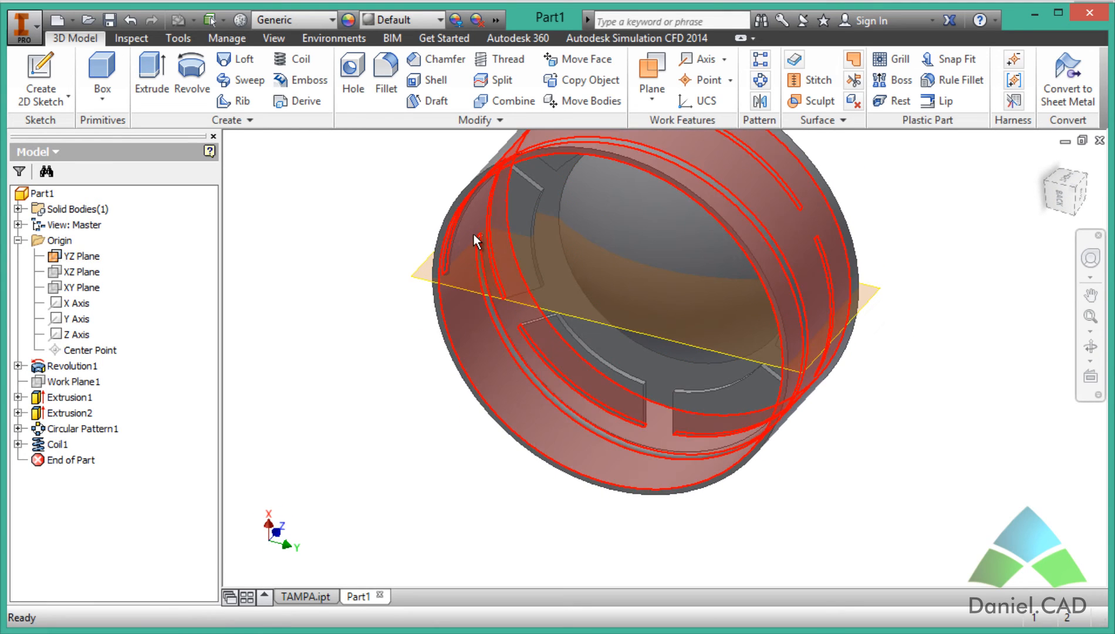
scroll(478, 240, "up", 3)
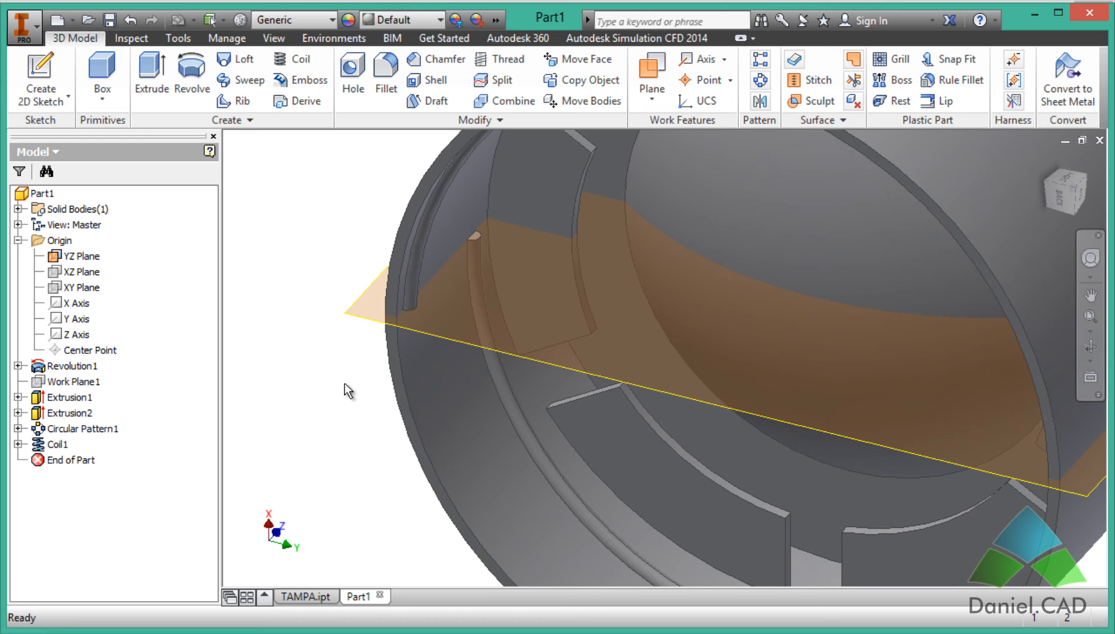
middle_click_drag(478, 268, 460, 334, "shift")
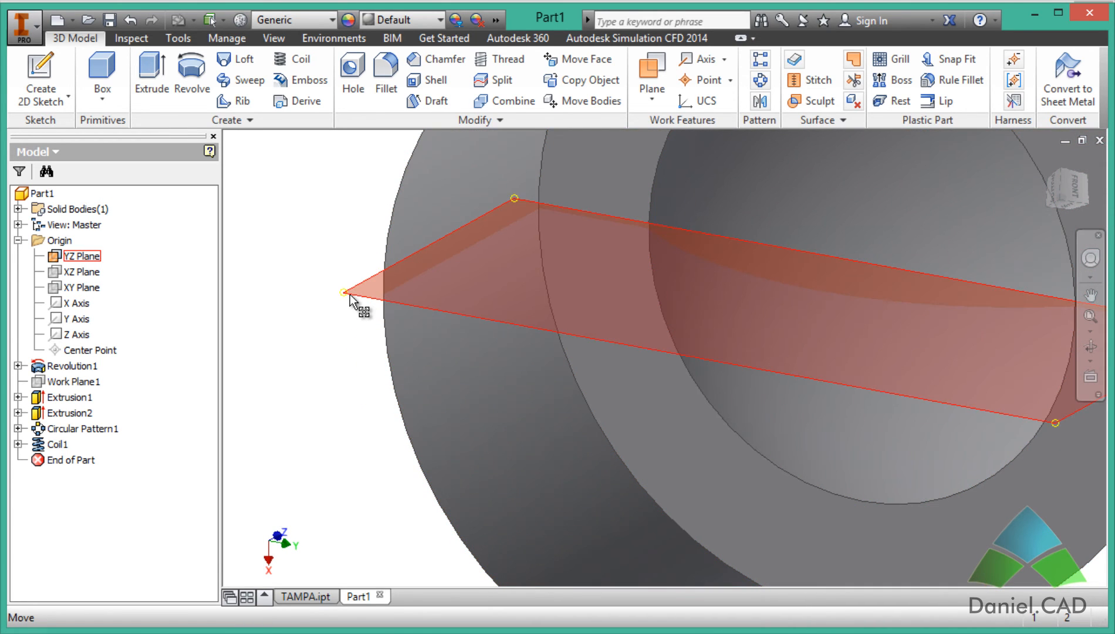
left_click_drag(347, 295, 249, 268)
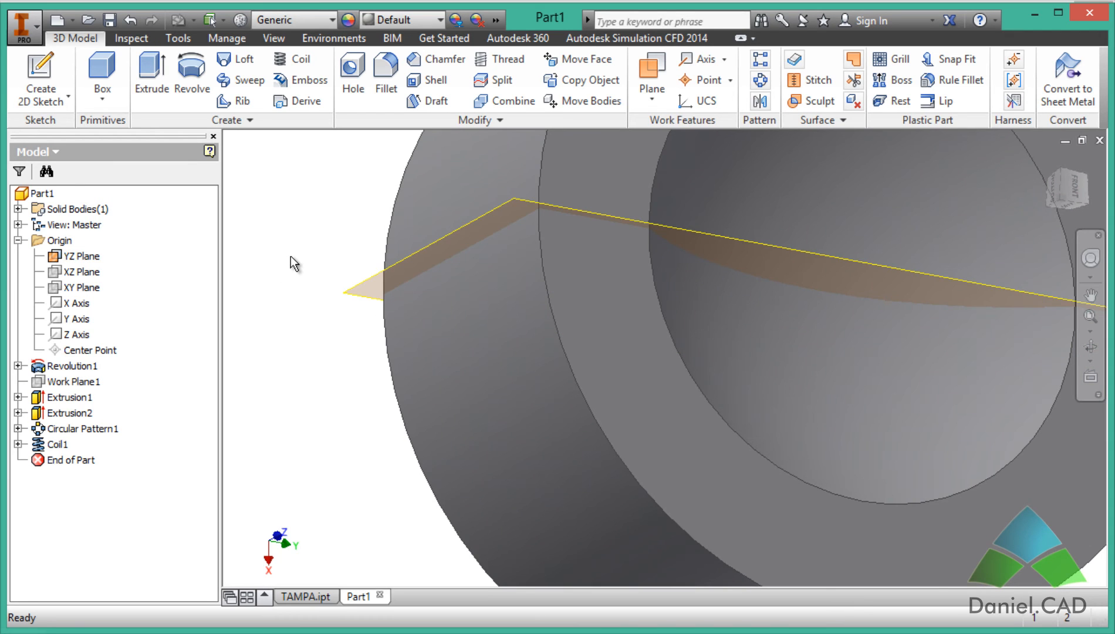
key("F6")
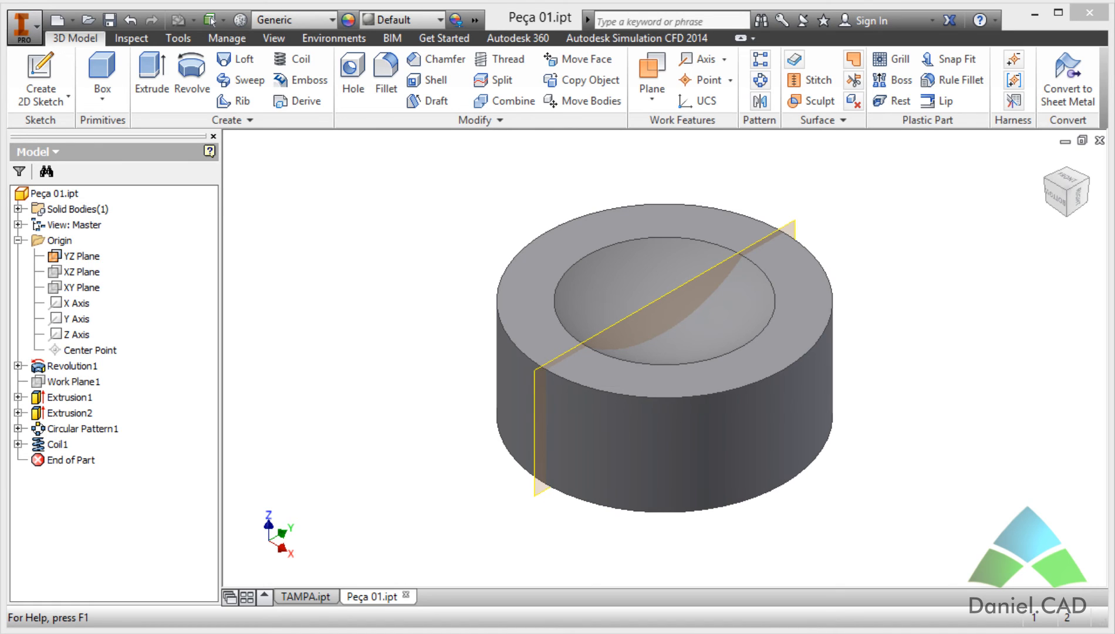
left_click(484, 633)
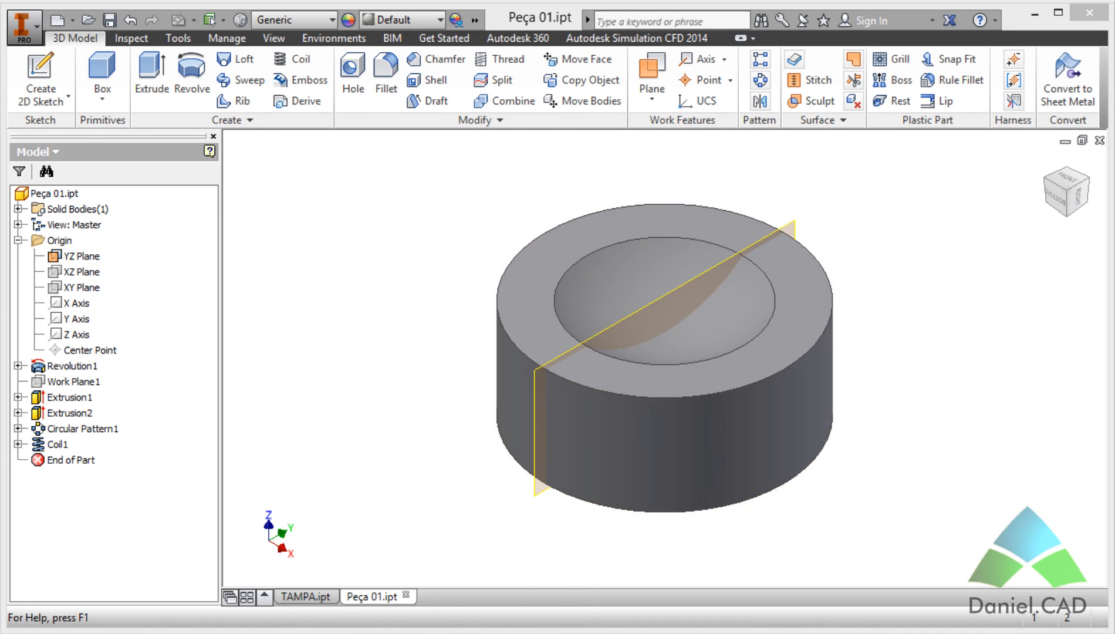
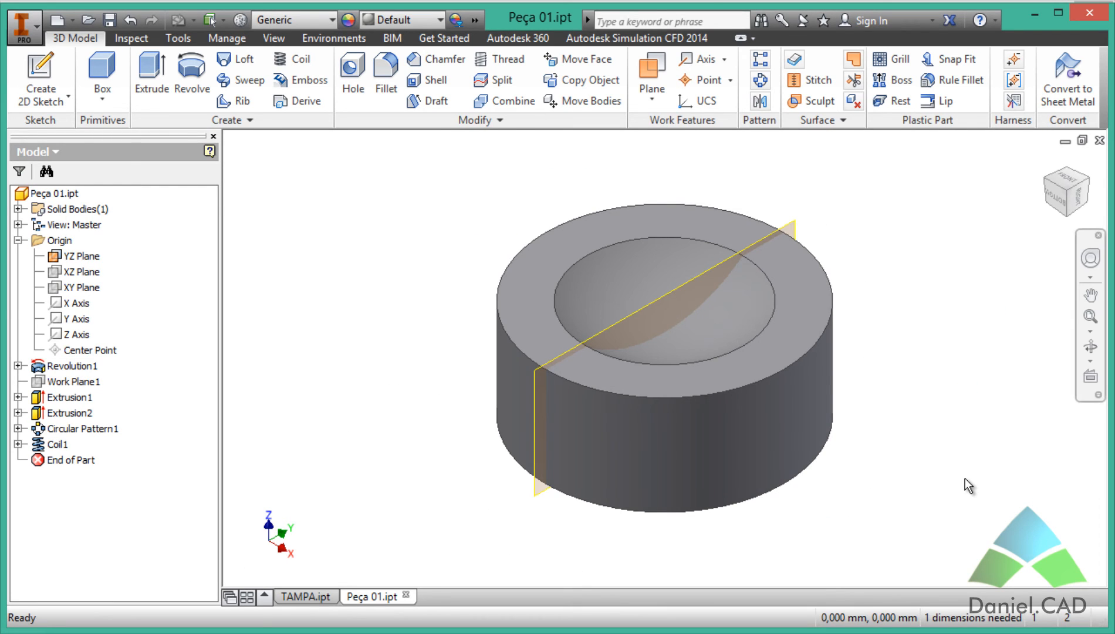
Start a sketch on the YZ plane, slice the graphics at it, and project the dome's curved section edge
key("s")
left_click(681, 289)
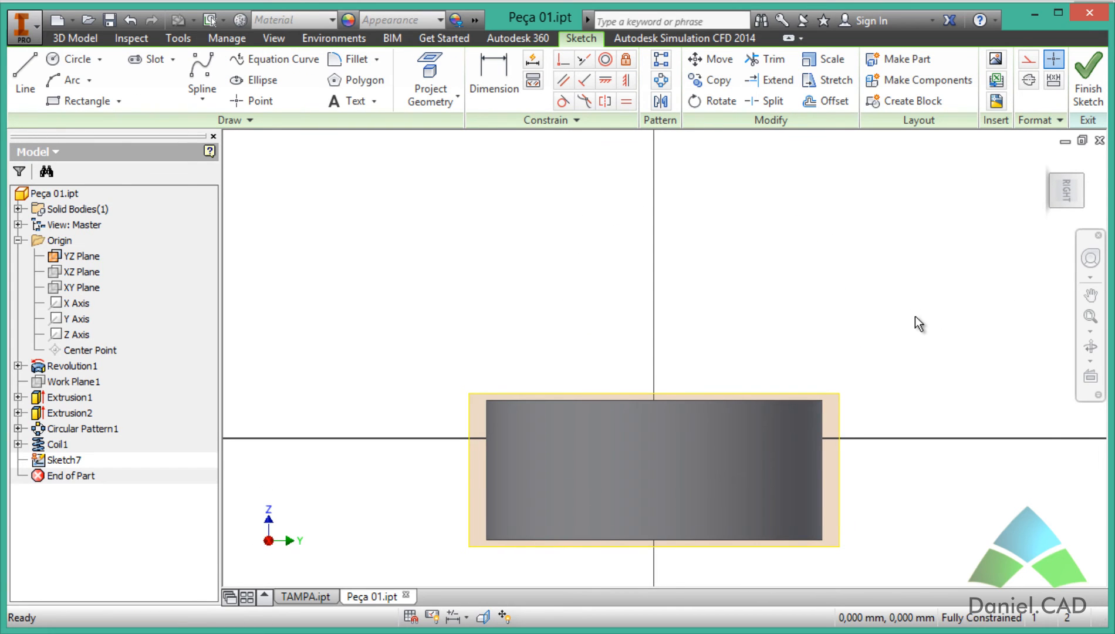
key("F7")
mouse_move(915, 315)
middle_mouse_down()
mouse_move(906, 372)
mouse_move(908, 351)
middle_mouse_up()
scroll(906, 373, "up", 3)
scroll(906, 372, "down", 3)
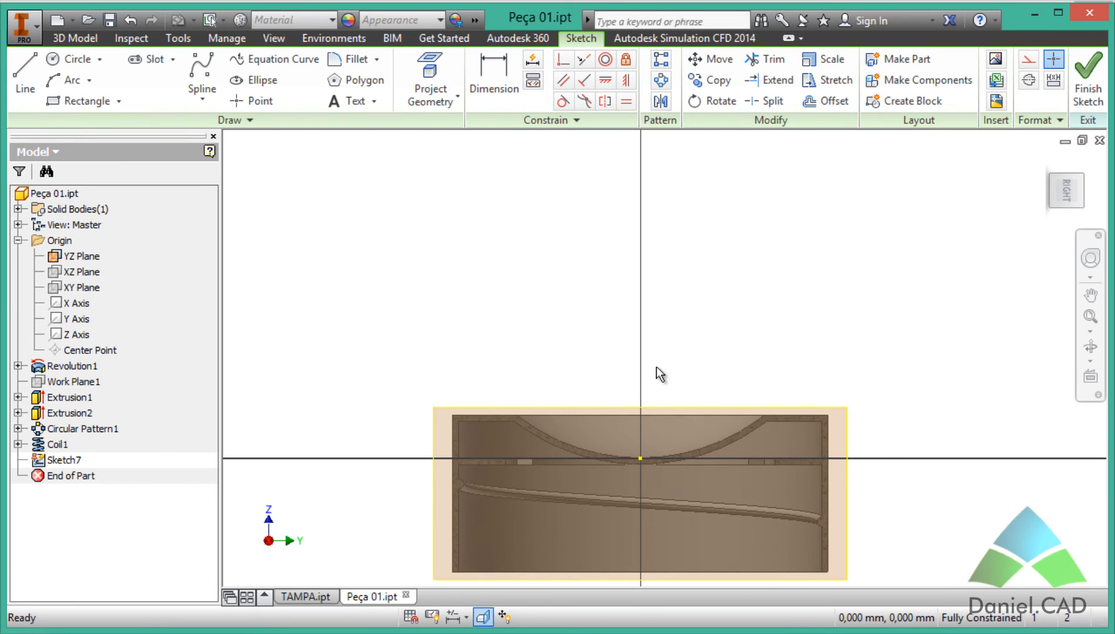
left_click(430, 80)
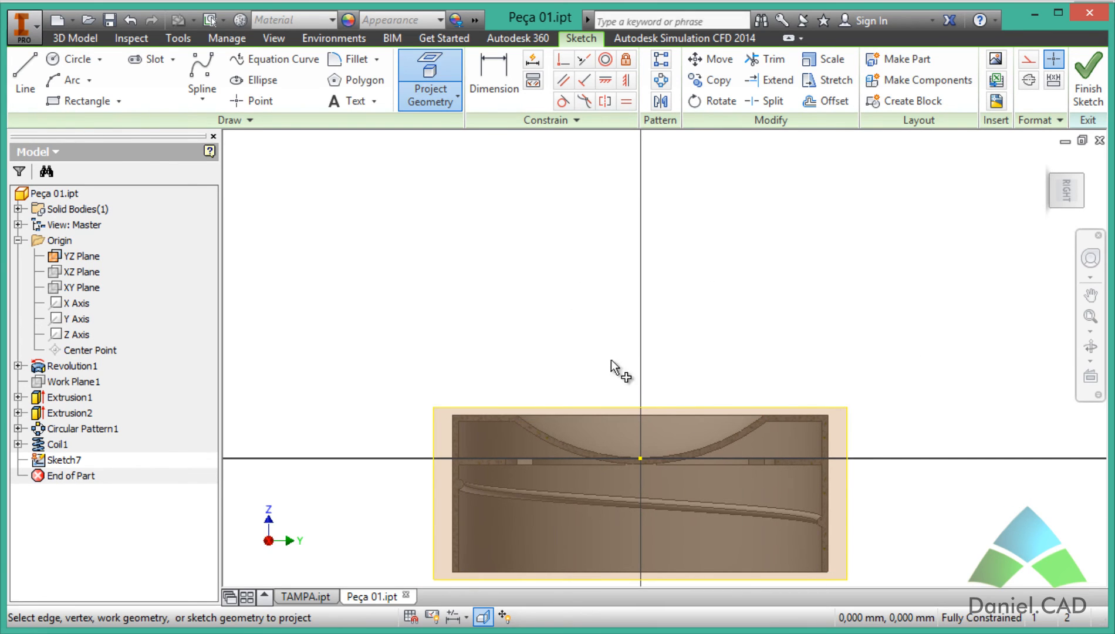
left_click(715, 443)
mouse_move(704, 274)
middle_mouse_down()
mouse_move(704, 309)
mouse_move(740, 273)
middle_mouse_up()
key("Escape")
Draw a slanted line about 38 mm long from the projected arc's centre down through the dome
key("l")
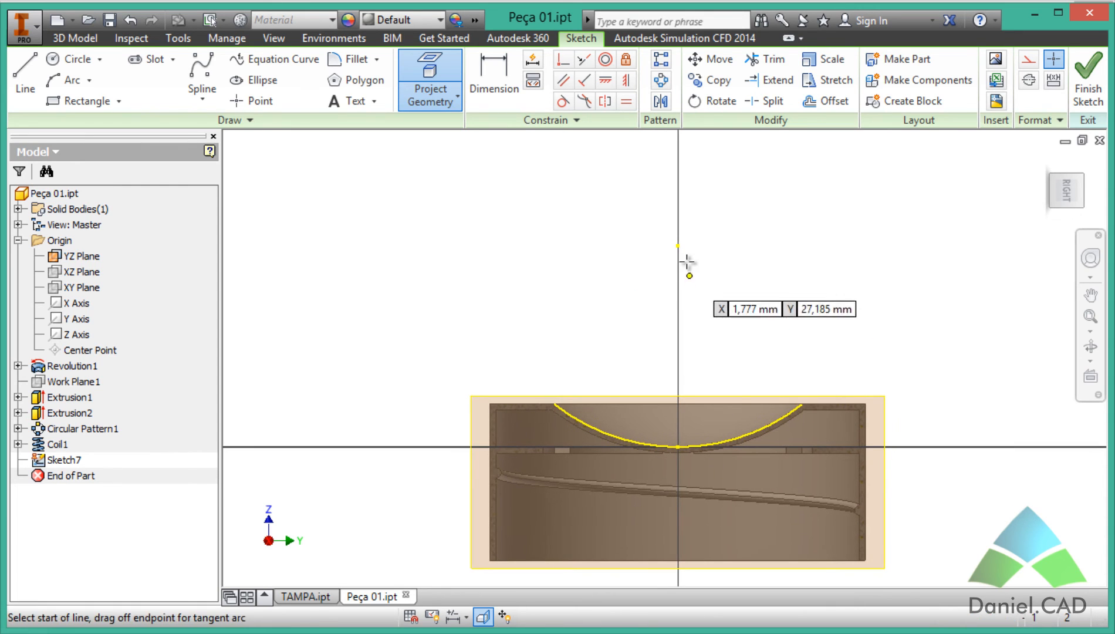
left_click(678, 245)
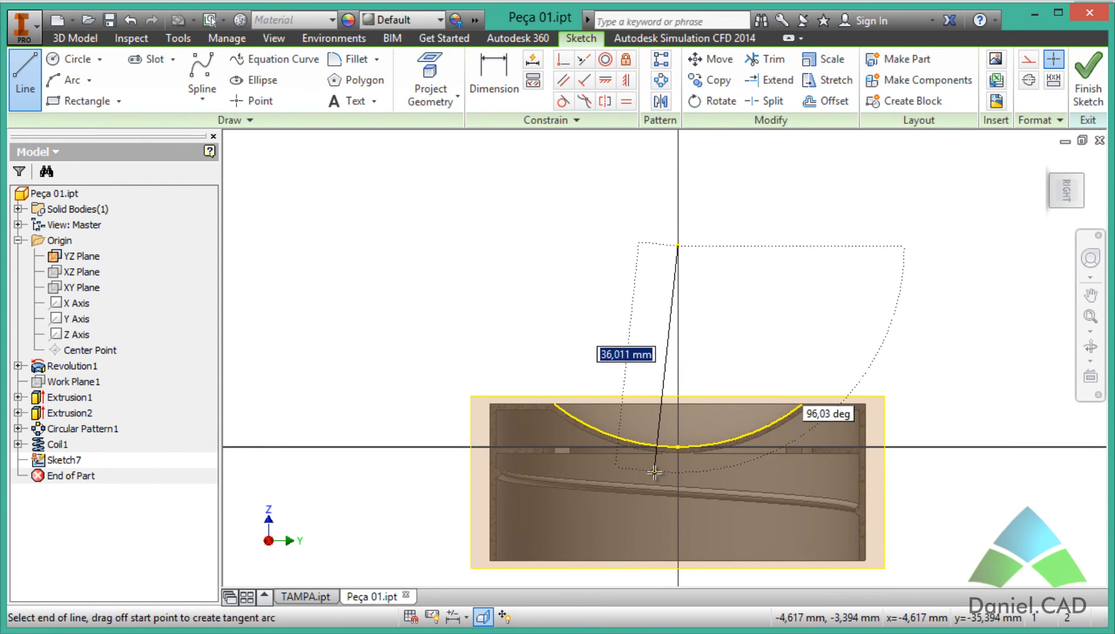
left_click(660, 481)
key("Escape")
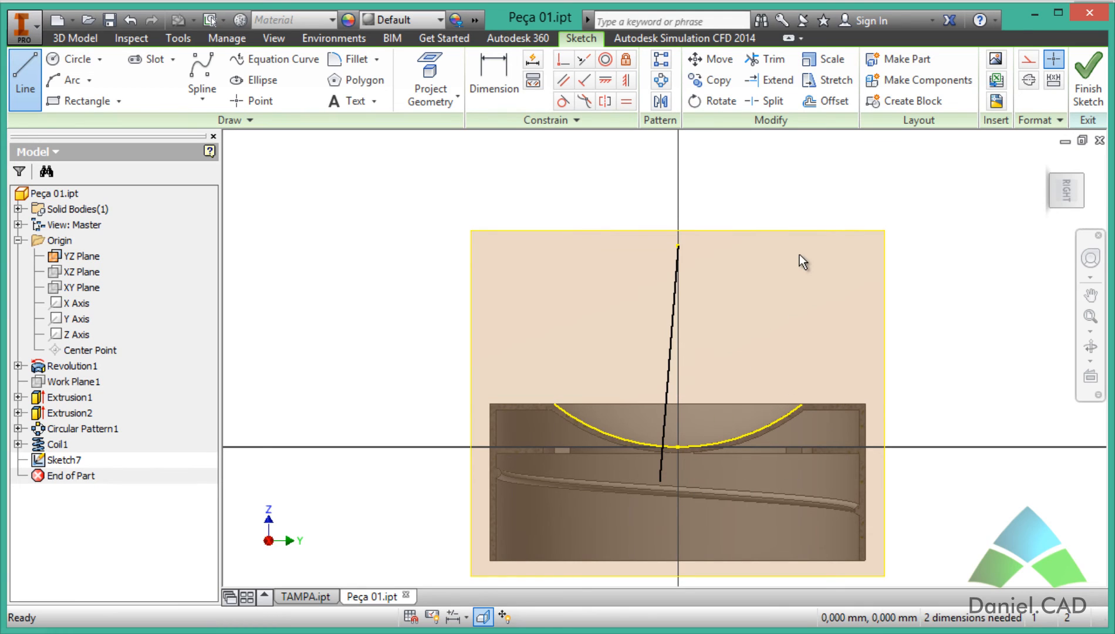
Draw a vertical centerline about 51 mm long from the arc's centre down through the cap
middle_click_drag(803, 251, 798, 205)
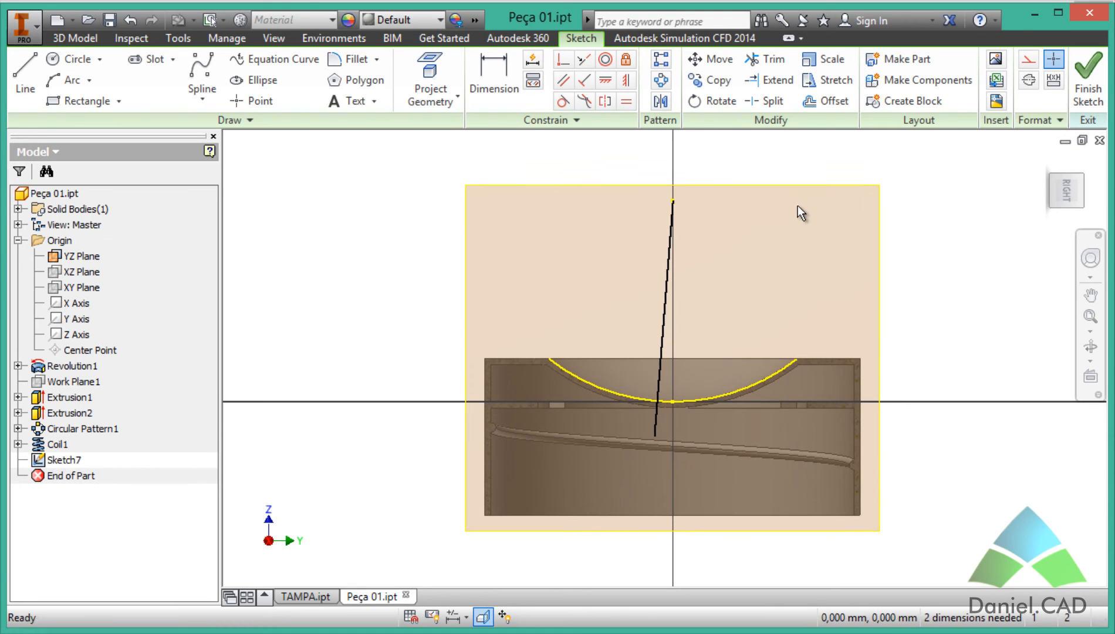
key("l")
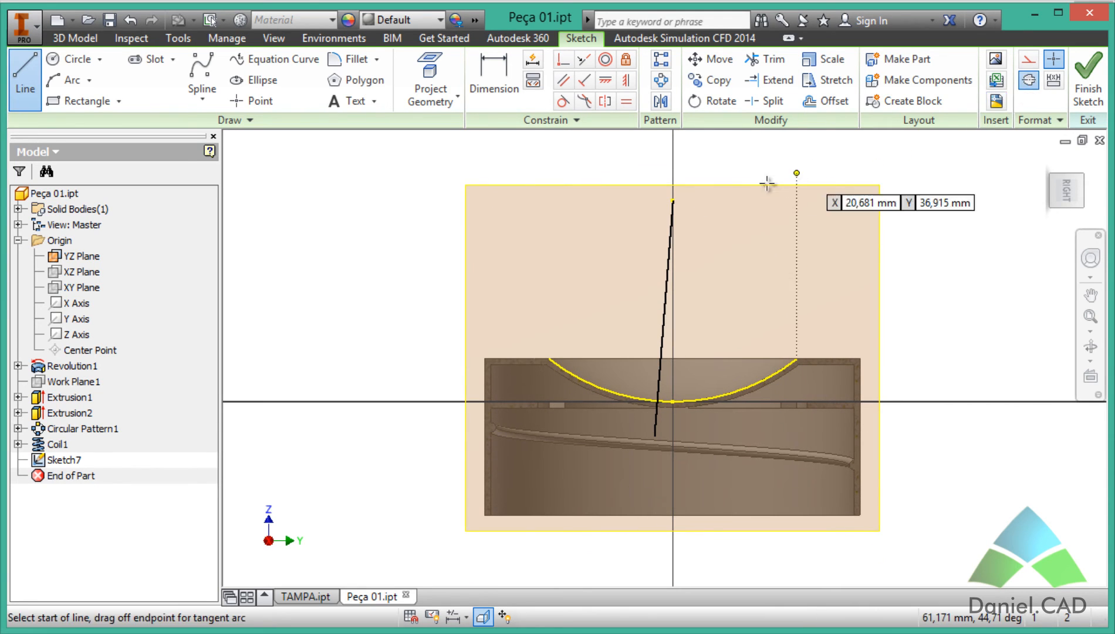
left_click(673, 200)
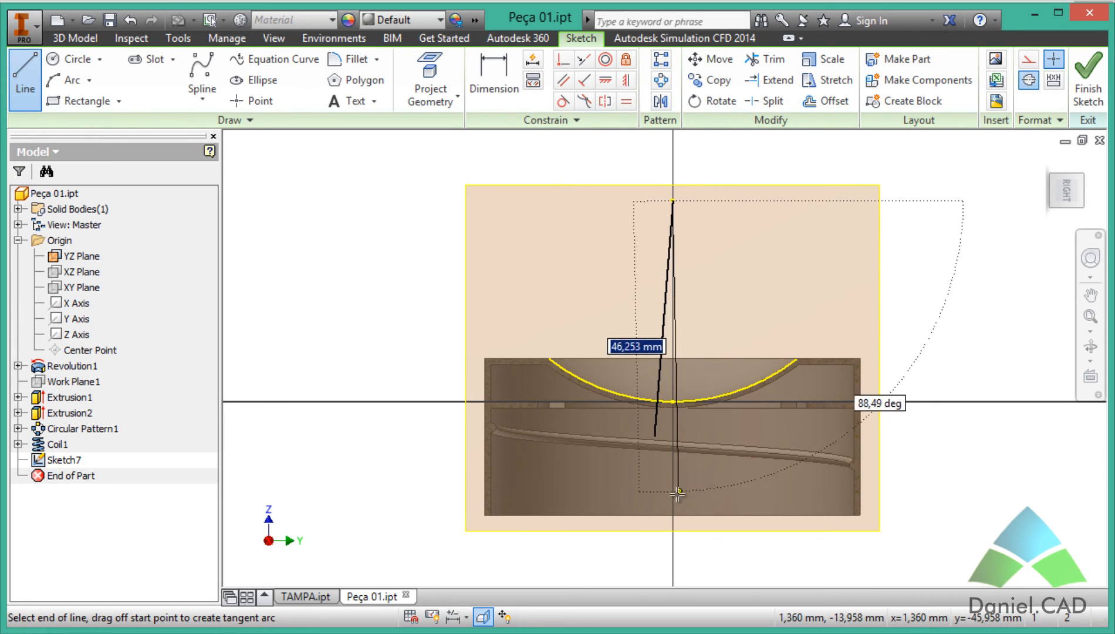
left_click(672, 517)
key("Escape")
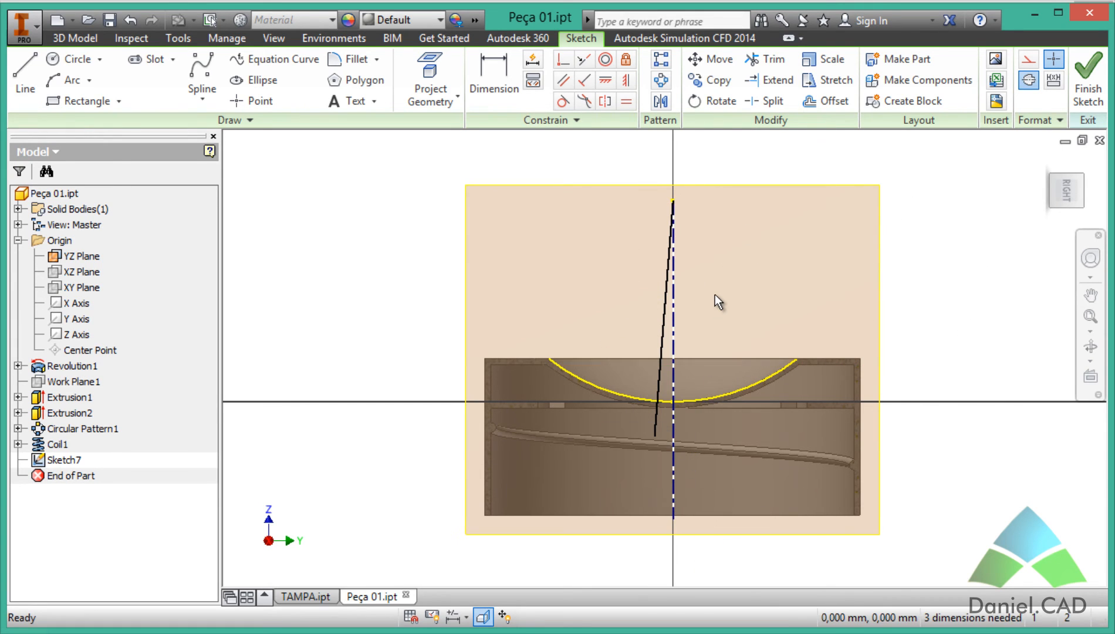
Dimension the angle between the centerline and the slanted line as 2.5 degrees
scroll(715, 294, "up", 3)
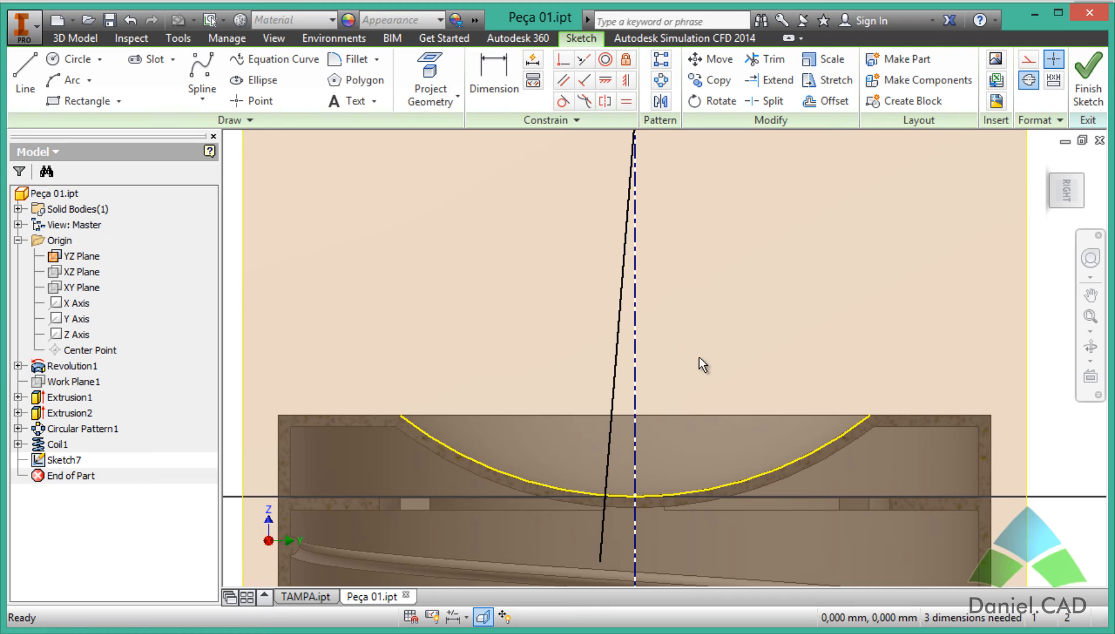
key("d")
left_click(632, 353)
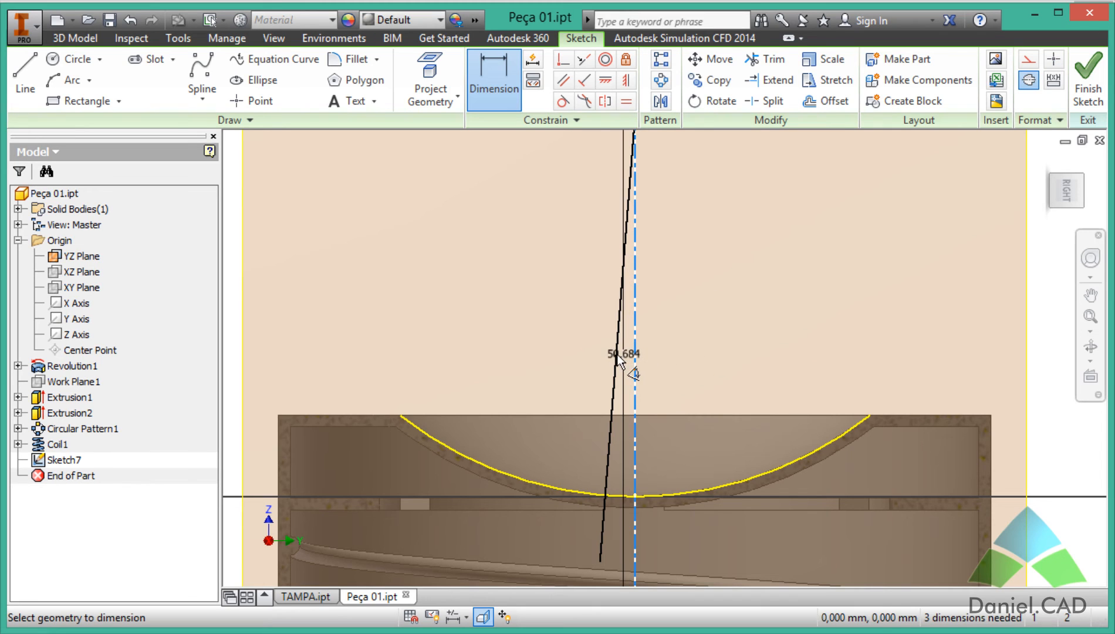
left_click(613, 421)
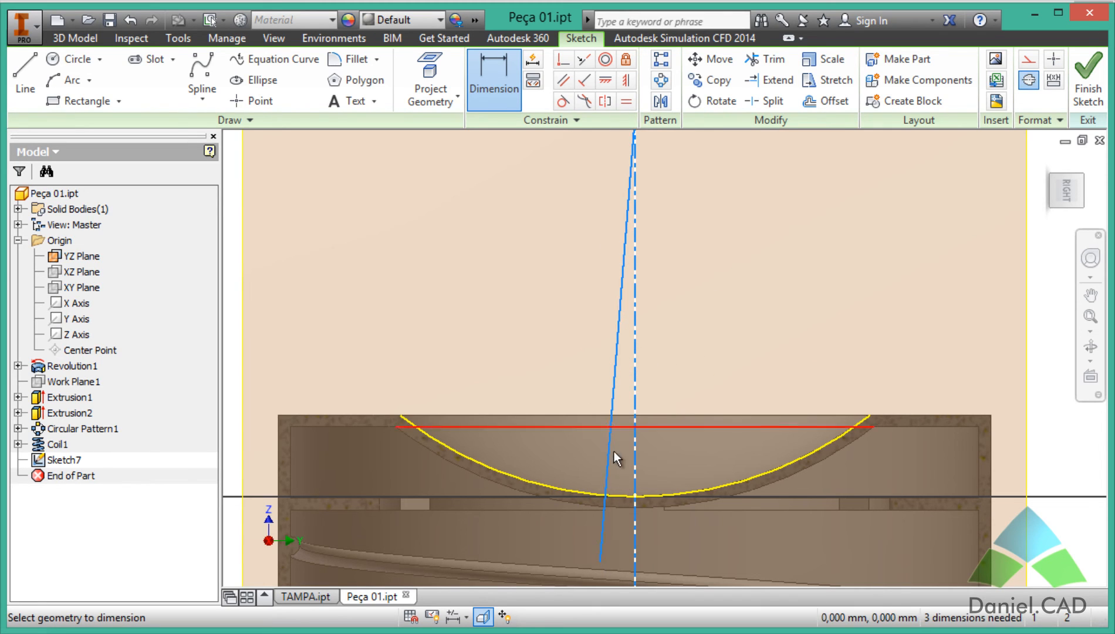
left_click(626, 532)
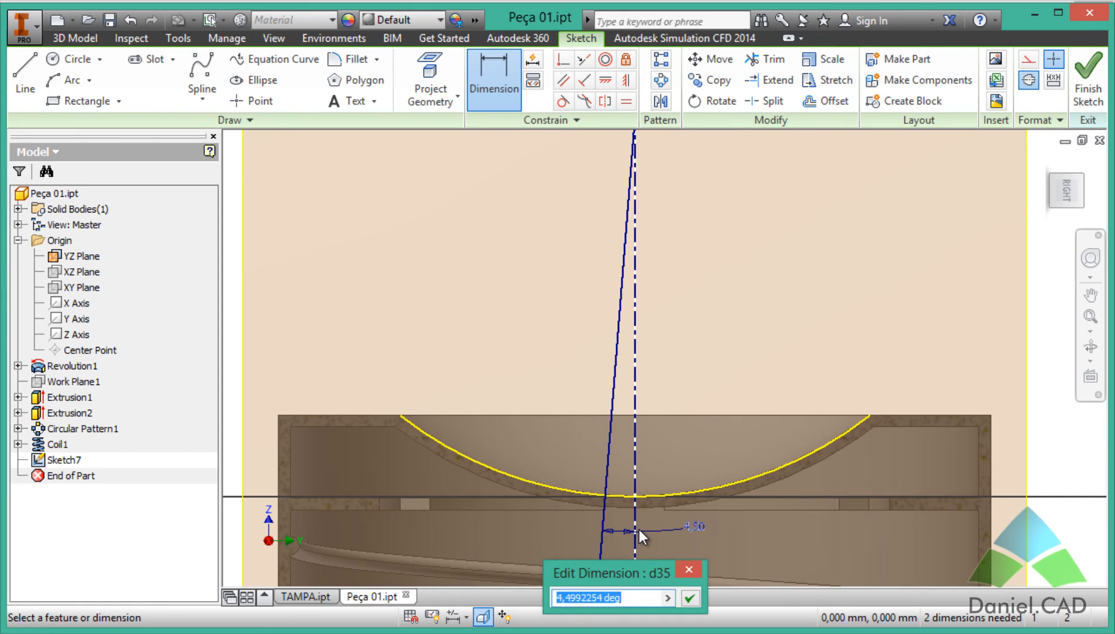
type("2.5")
left_click(638, 529)
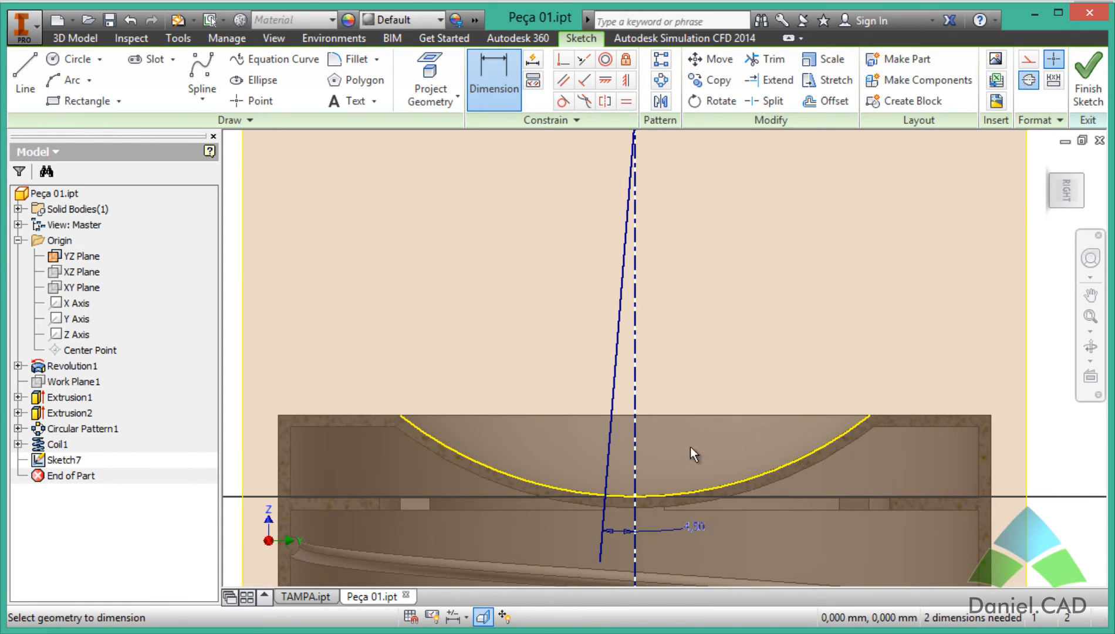
middle_click_drag(728, 373, 724, 337)
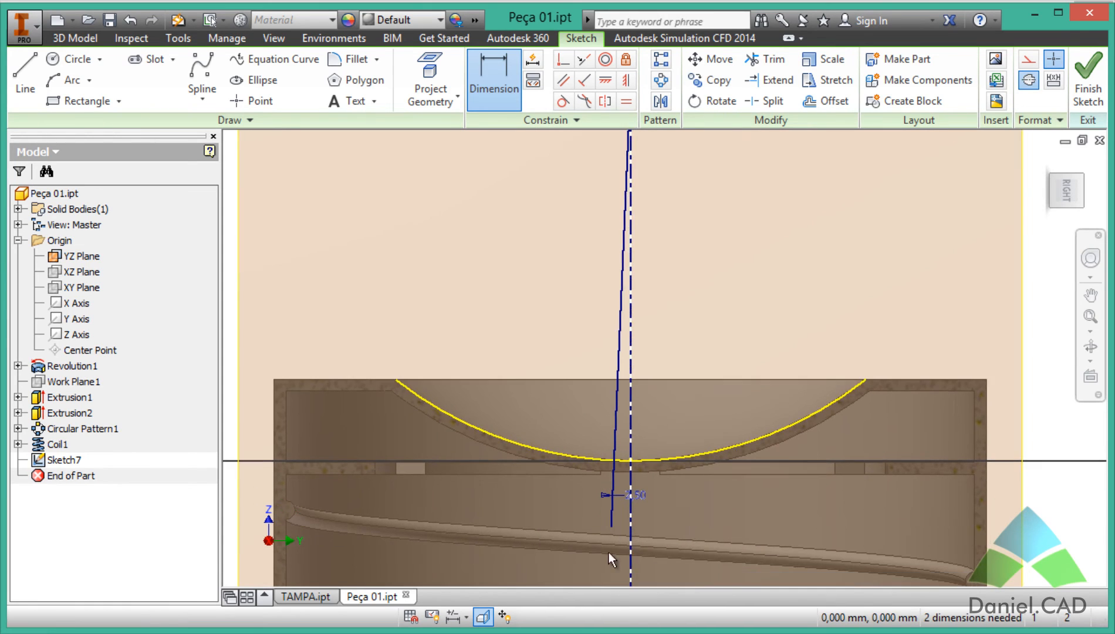
key("l")
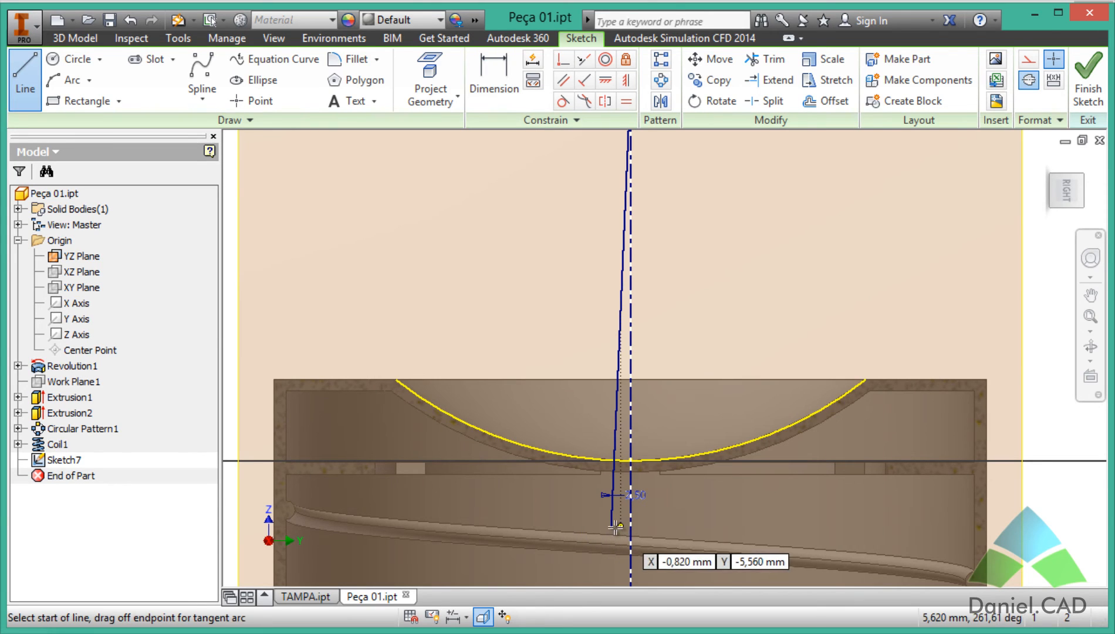
left_click(612, 525)
key("Escape")
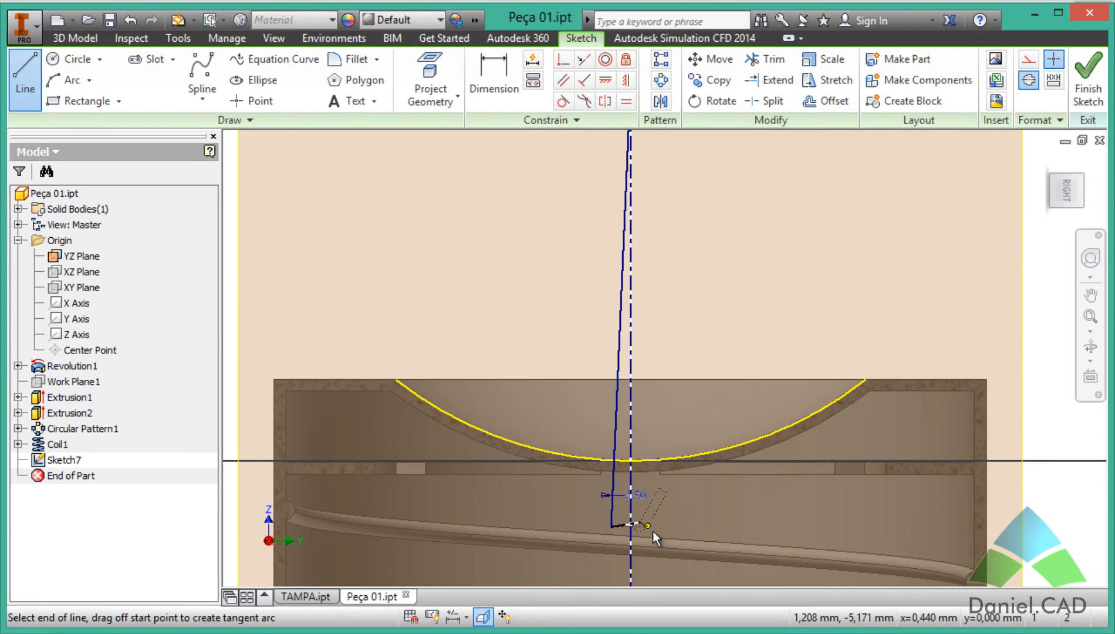
Turn off the centerline format and draw a short horizontal line from the slanted line's lower end to the centerline
left_click(1029, 80)
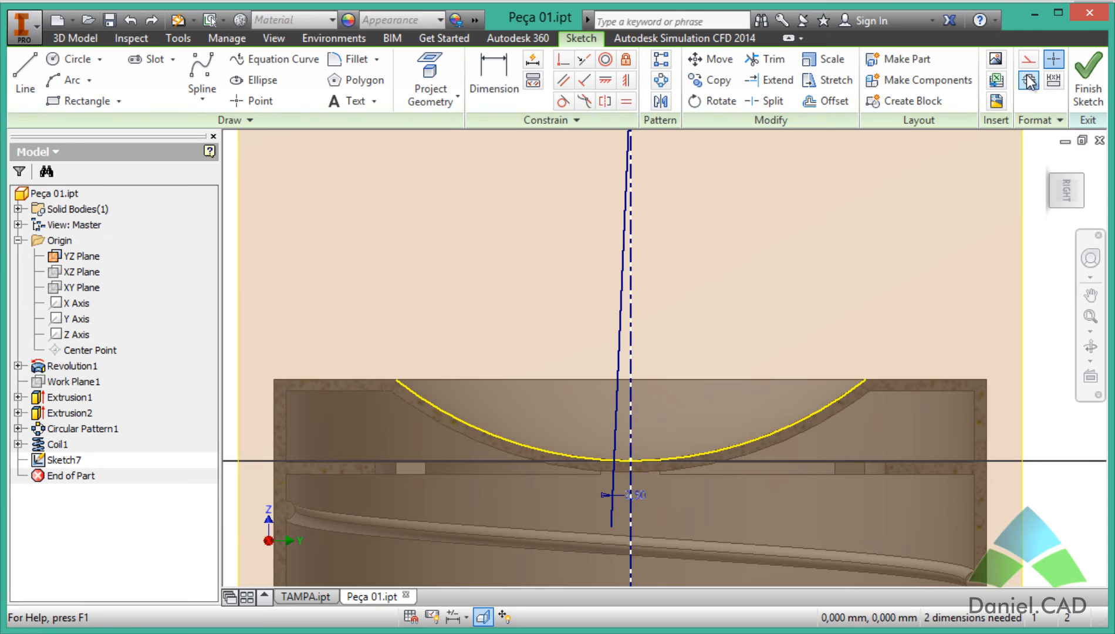
left_click(16, 82)
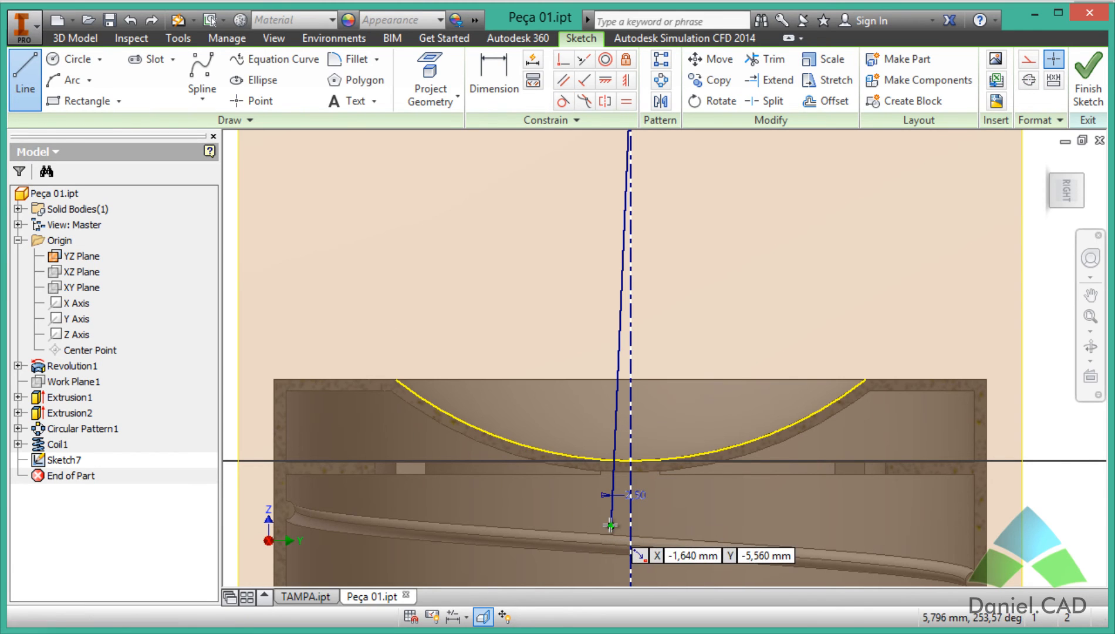
left_click(611, 525)
key("Escape")
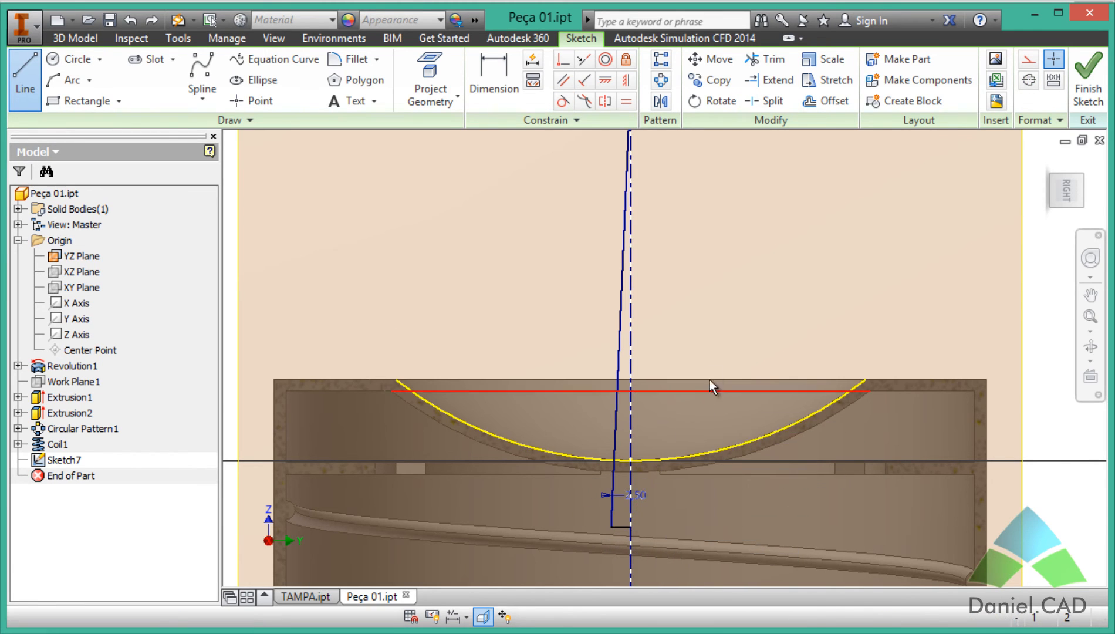
Close the narrow triangular profile with a solid vertical line along the centerline, from the arc's centre to the short horizontal line
scroll(713, 352, "down", 5)
scroll(710, 324, "up", 4)
key("l")
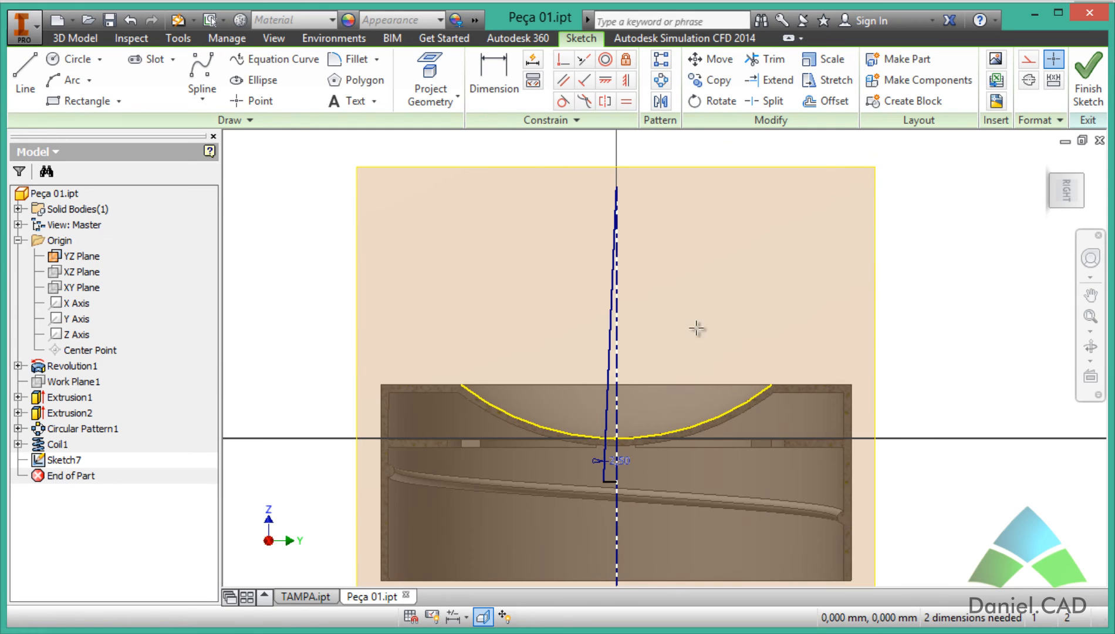
left_click(616, 186)
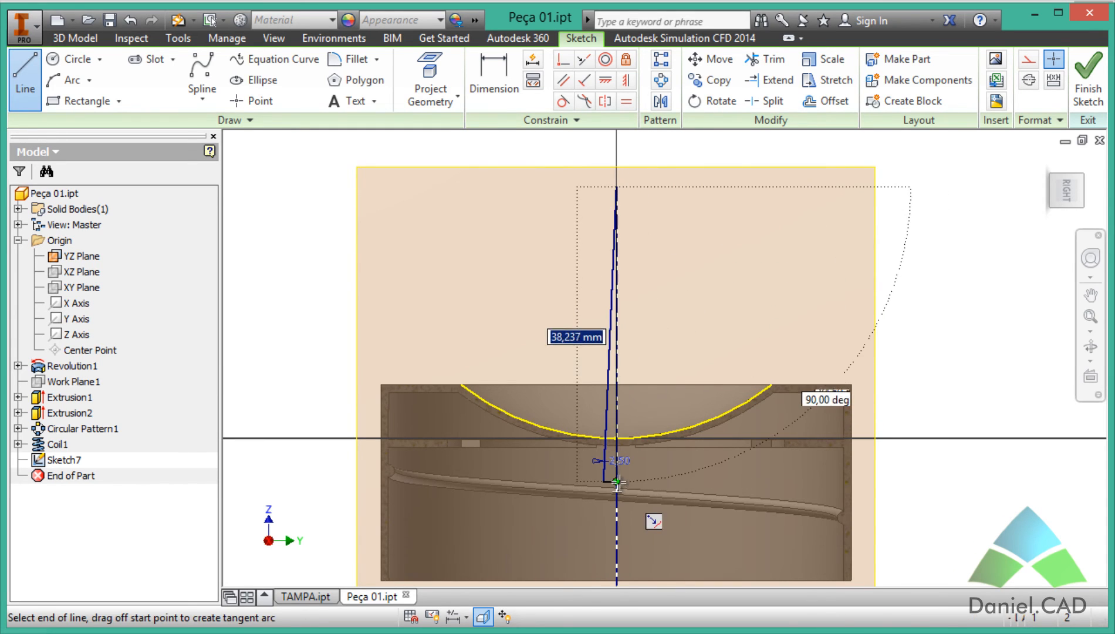
left_click(616, 482)
key("Escape")
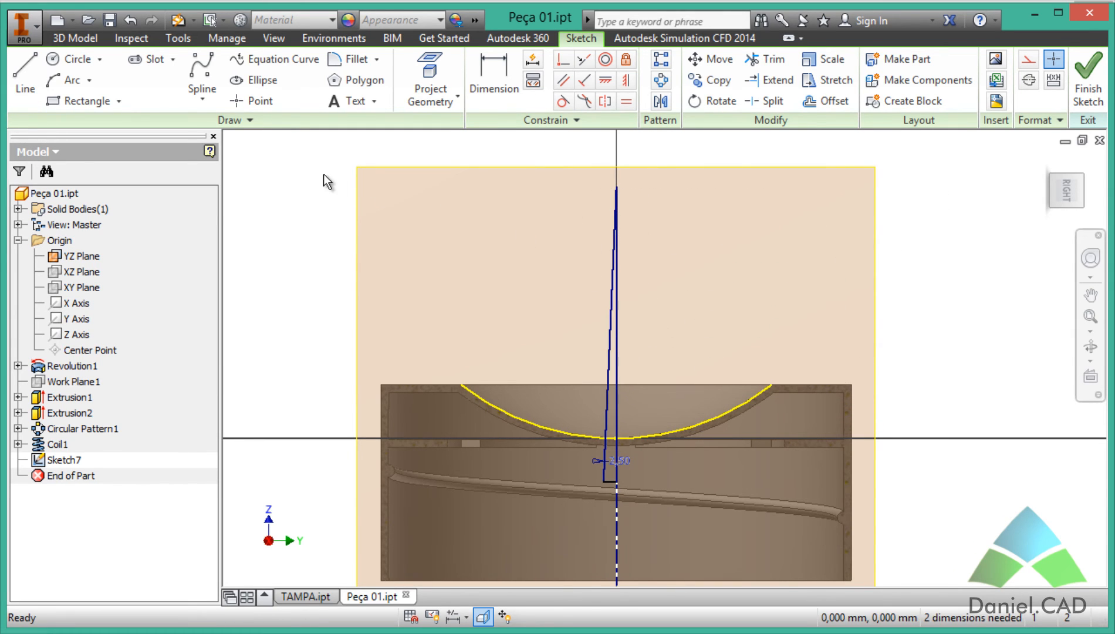
Revolve the triangular profile fully around the centerline as a cut to make the dome's central tapered hole
key("F6")
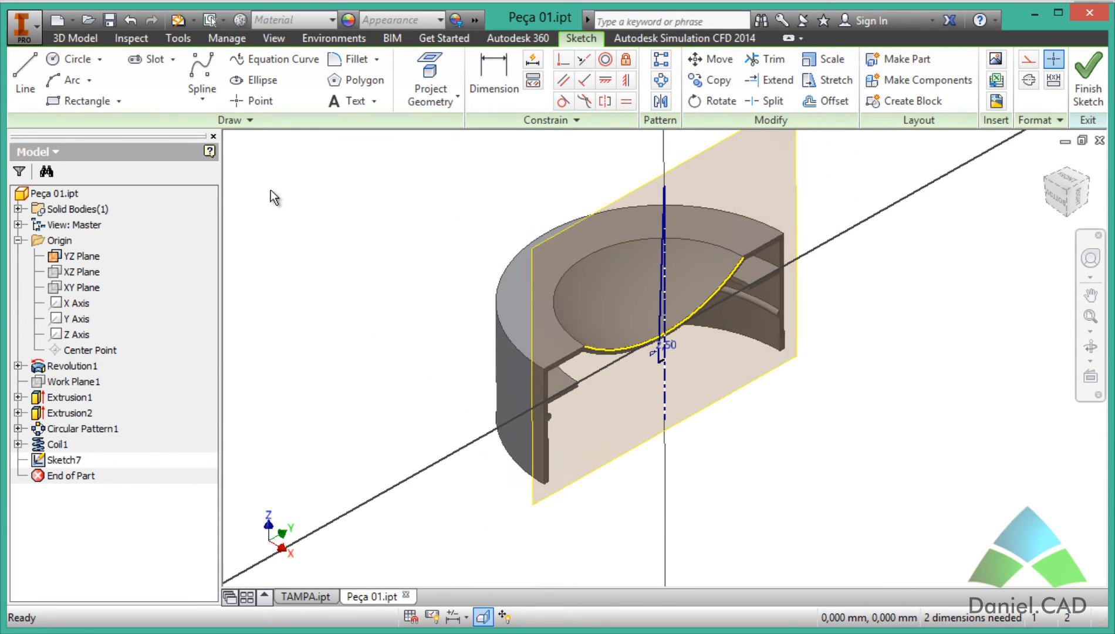
key("r")
scroll(690, 359, "down", 5)
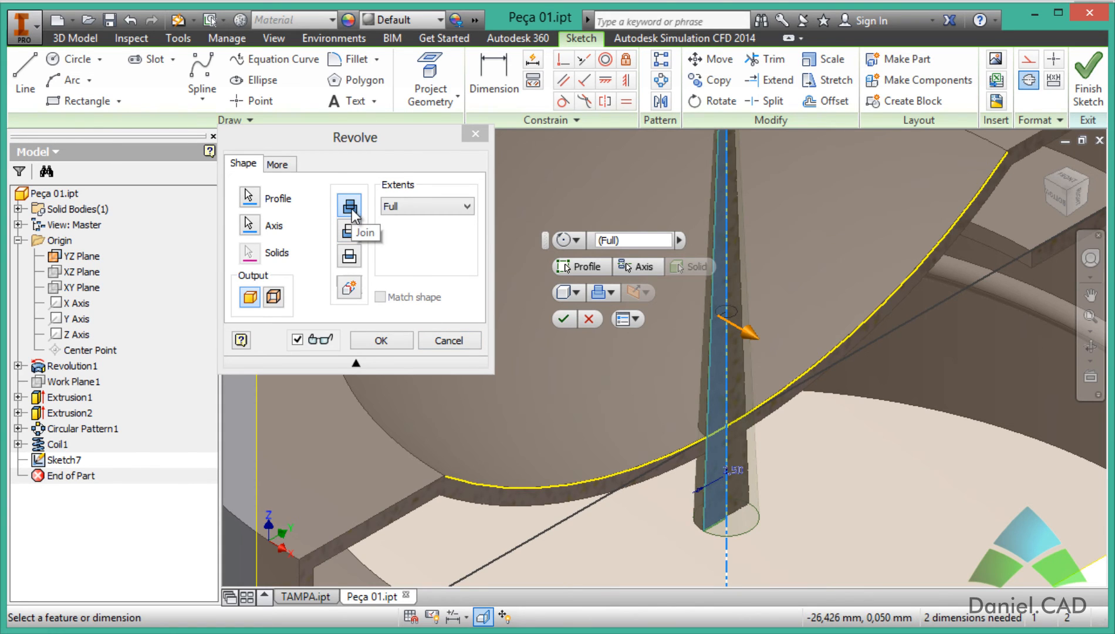
left_click(349, 233)
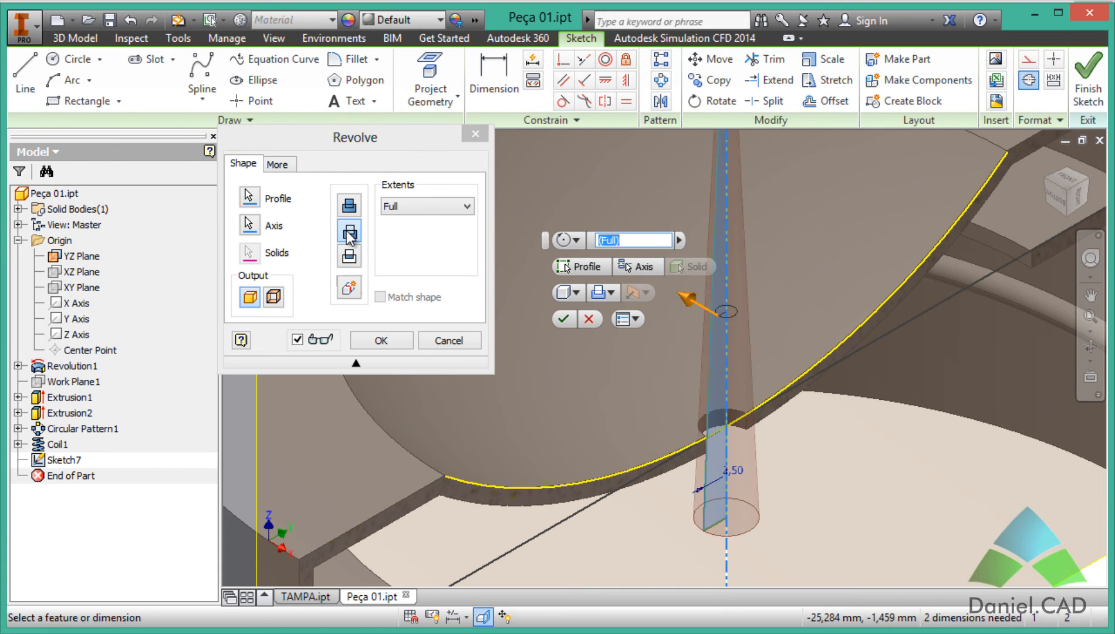
left_click(393, 344)
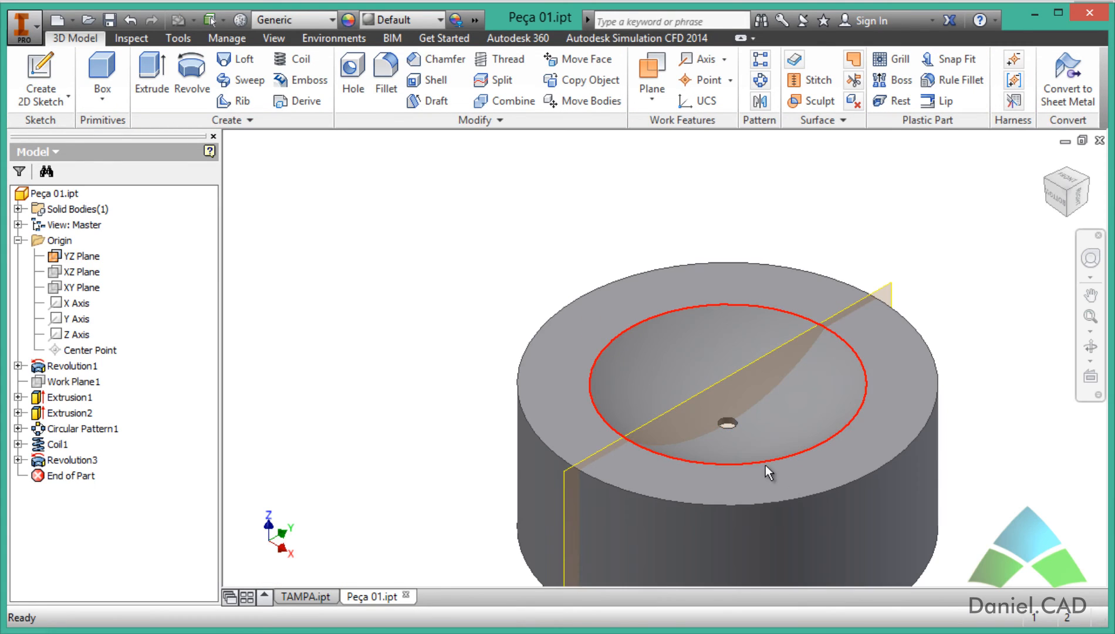
Inspect the central hole, then switch to TAMPA.pdf in Adobe Reader and check the hole angles in section A-A
middle_click_drag(727, 463, 633, 354, "shift")
middle_click_drag(878, 431, 916, 438)
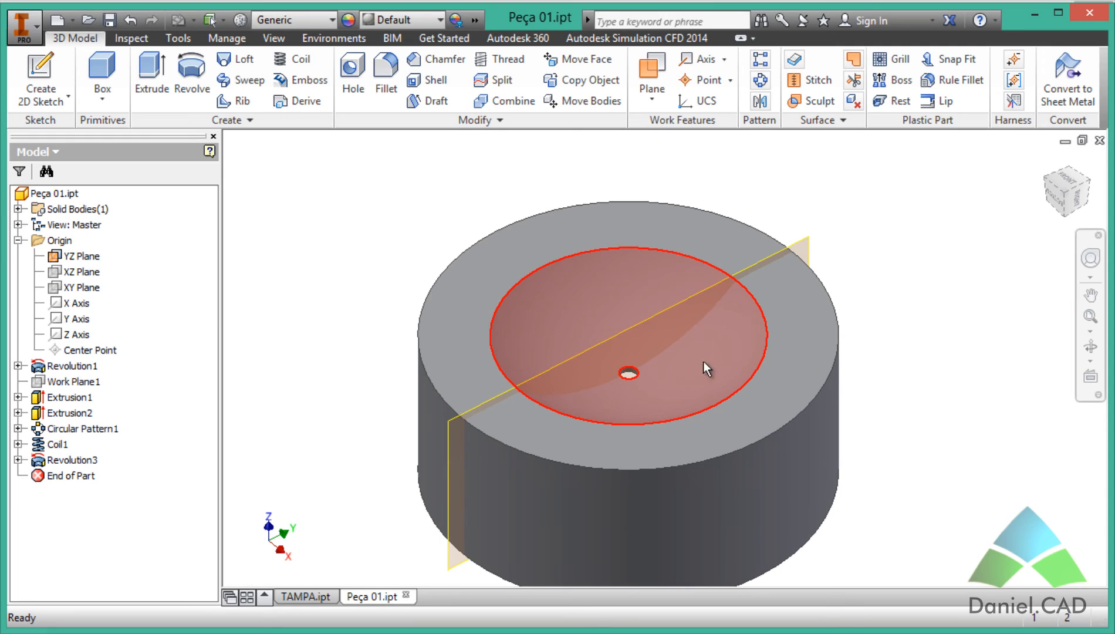
middle_click_drag(933, 399, 958, 397)
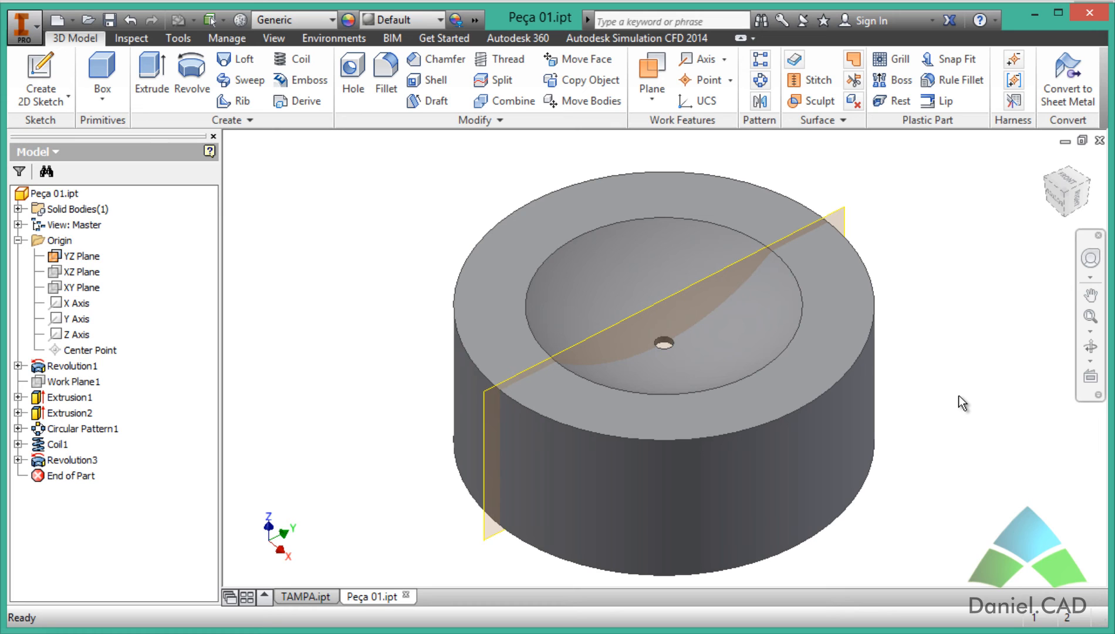
left_click(475, 632)
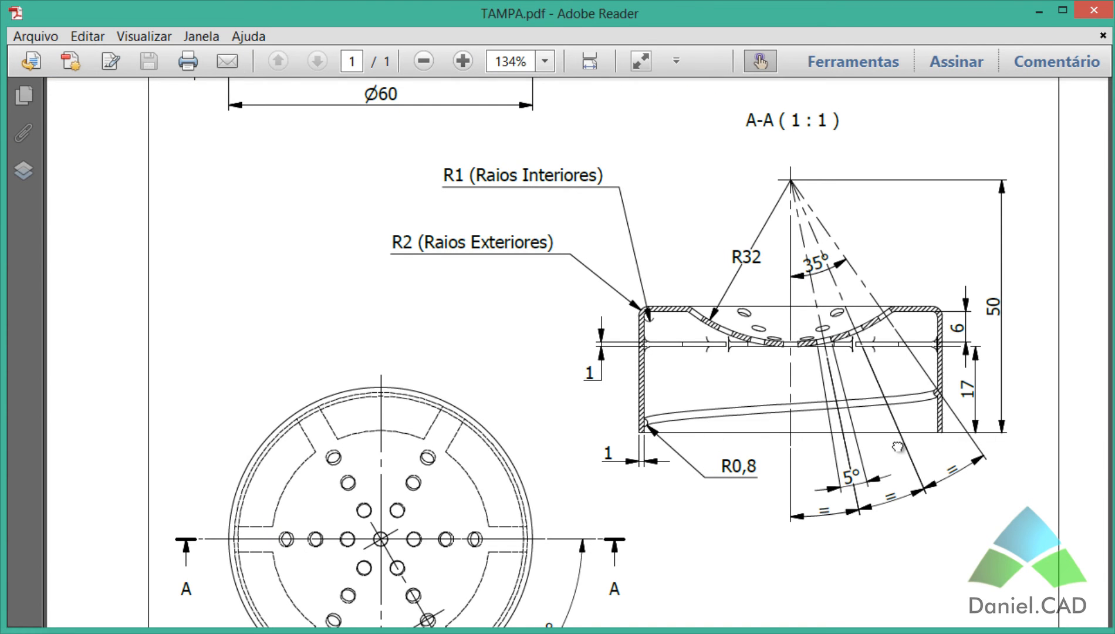
left_click_drag(897, 446, 824, 448)
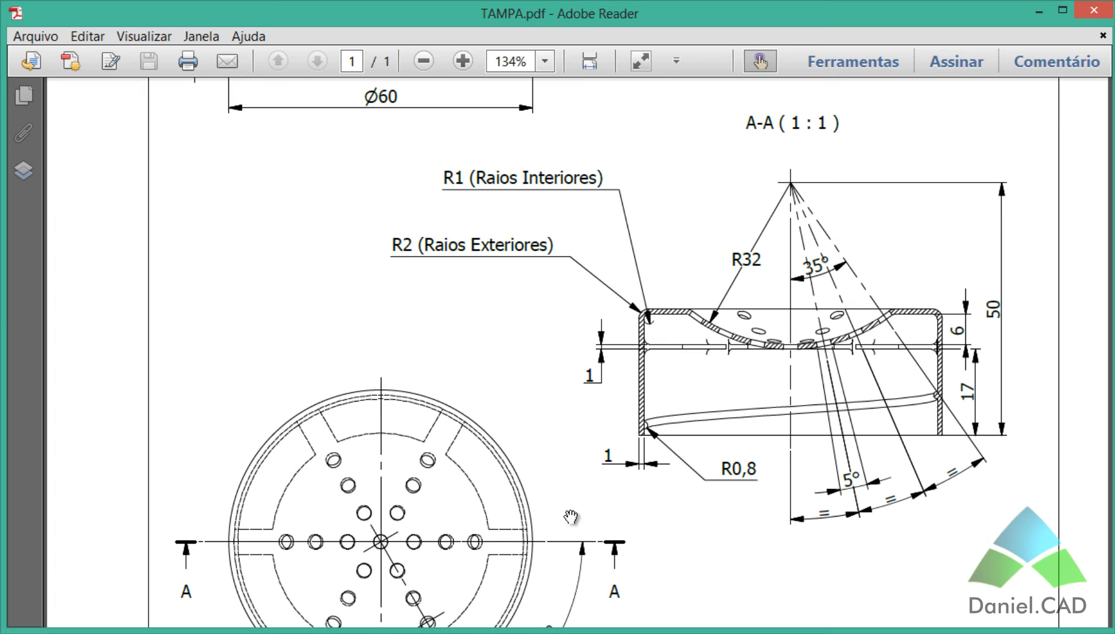
Switch back to Inventor and create a work plane offset -50 mm from the cap's open rim face
key("alt+Tab")
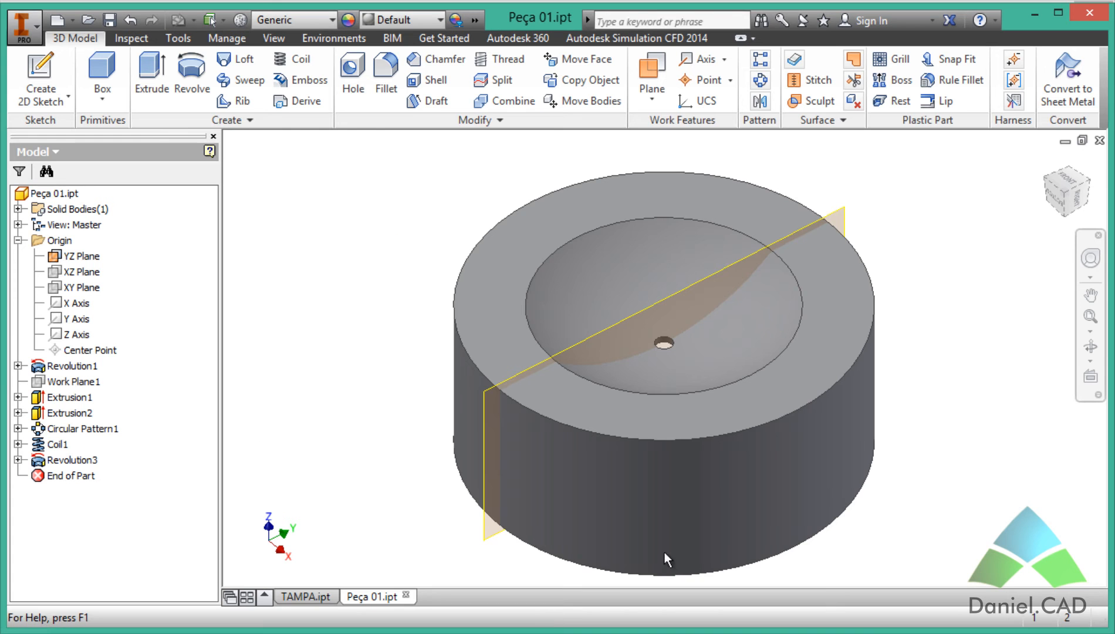
middle_click_drag(912, 513, 887, 435, "shift")
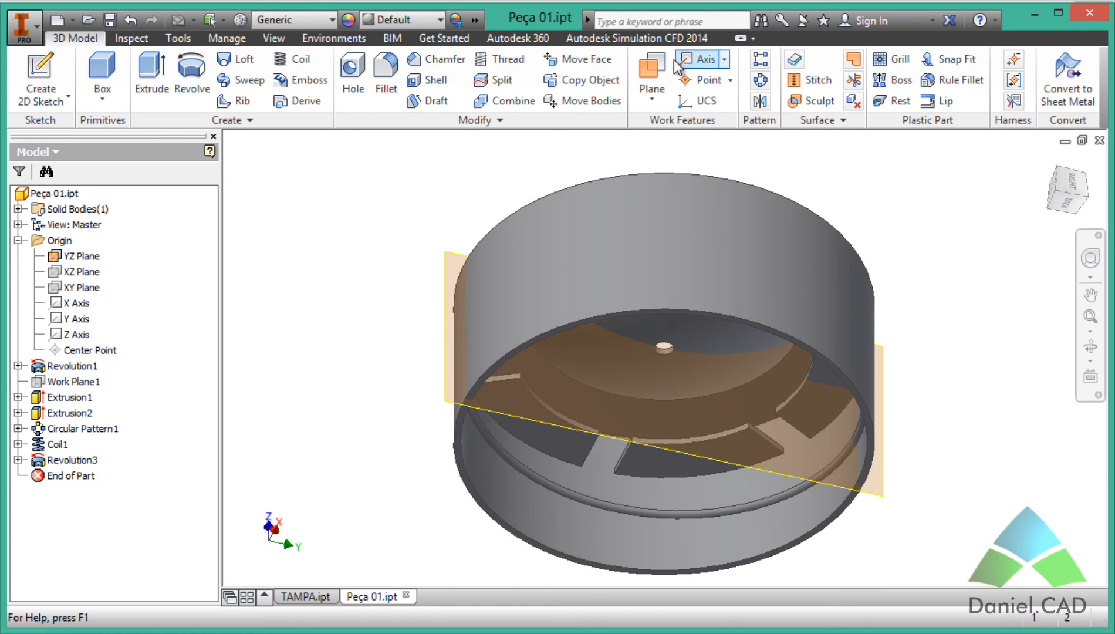
left_click(652, 73)
scroll(898, 464, "up", 3)
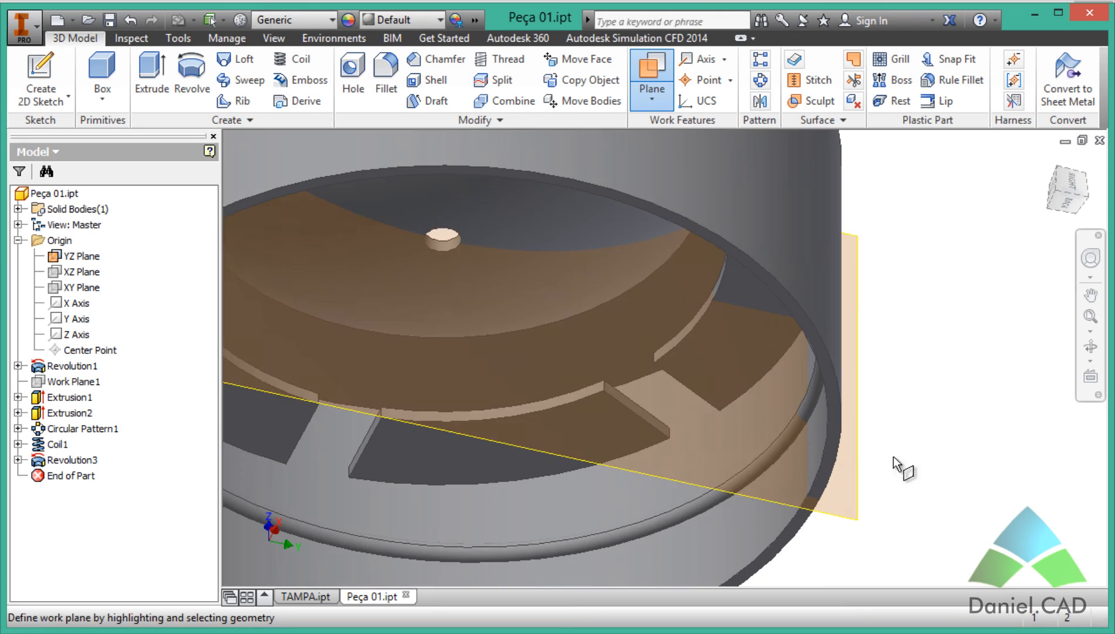
left_click(834, 431)
scroll(903, 364, "down", 5)
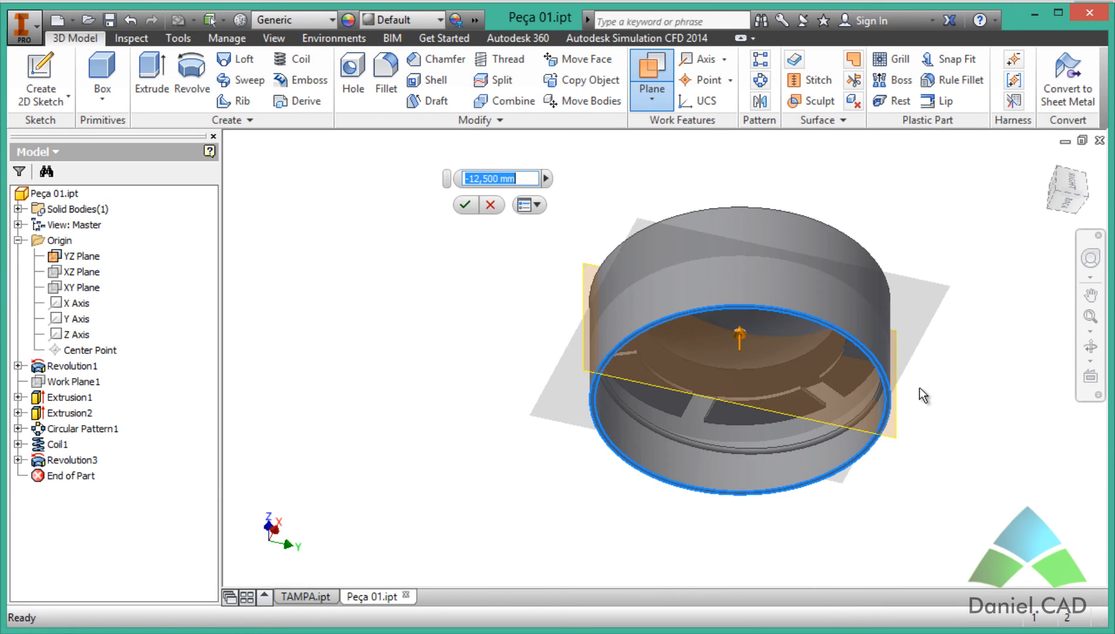
type("-50")
key("Return")
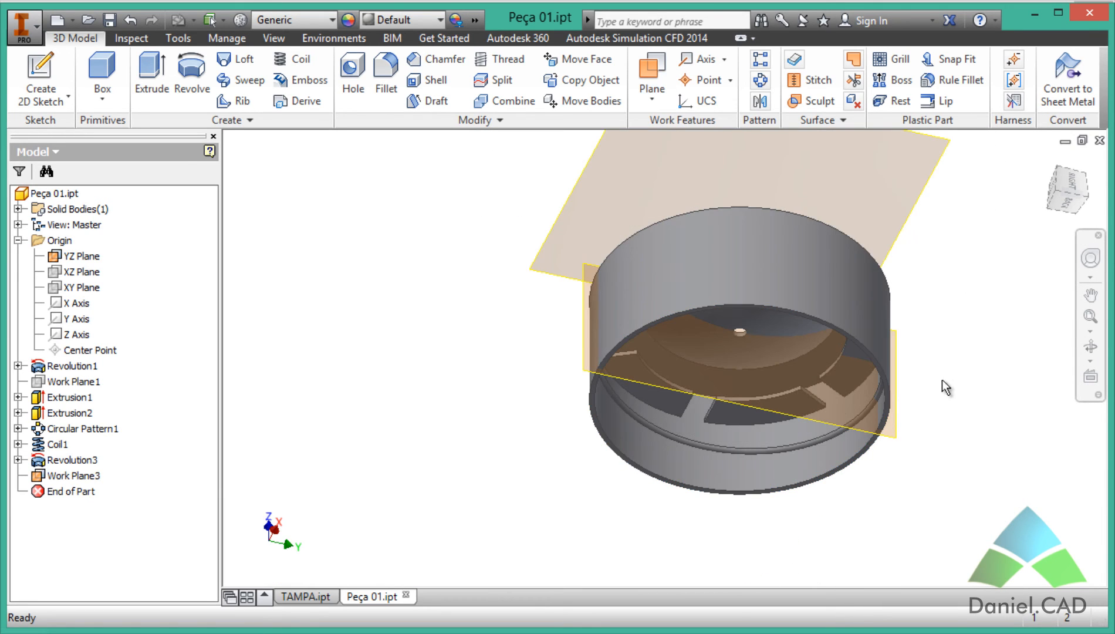
Start a sketch on the offset work plane and project the inner arcs of two diametrically opposite recesses
mouse_move(913, 339)
middle_mouse_down("shift")
mouse_move(880, 387)
mouse_move(911, 406)
middle_mouse_up("shift")
key("s")
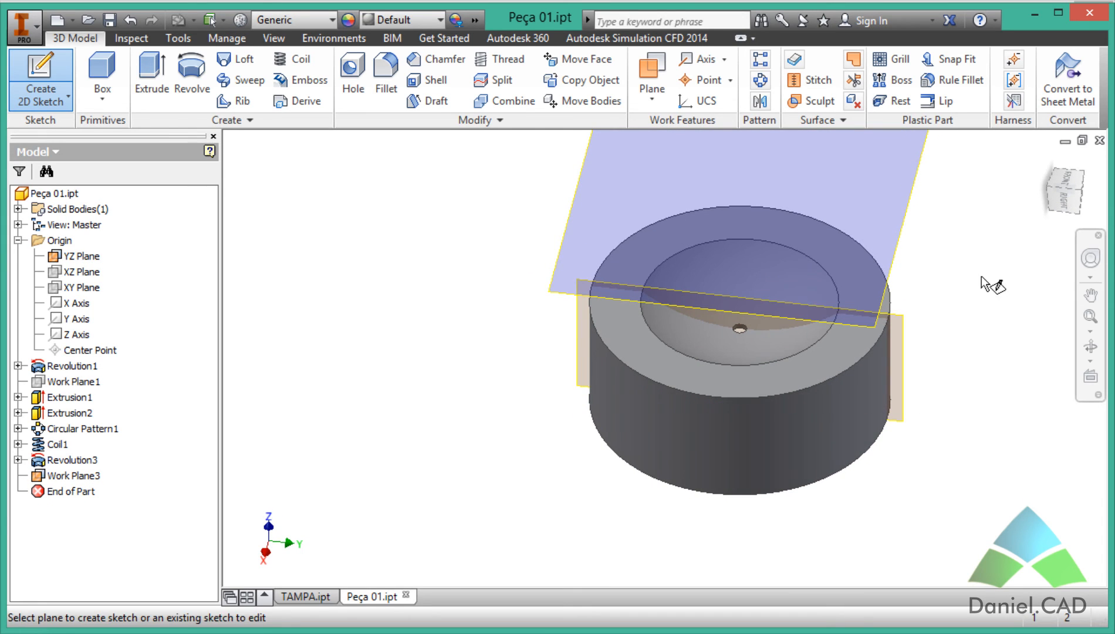
left_click(909, 196)
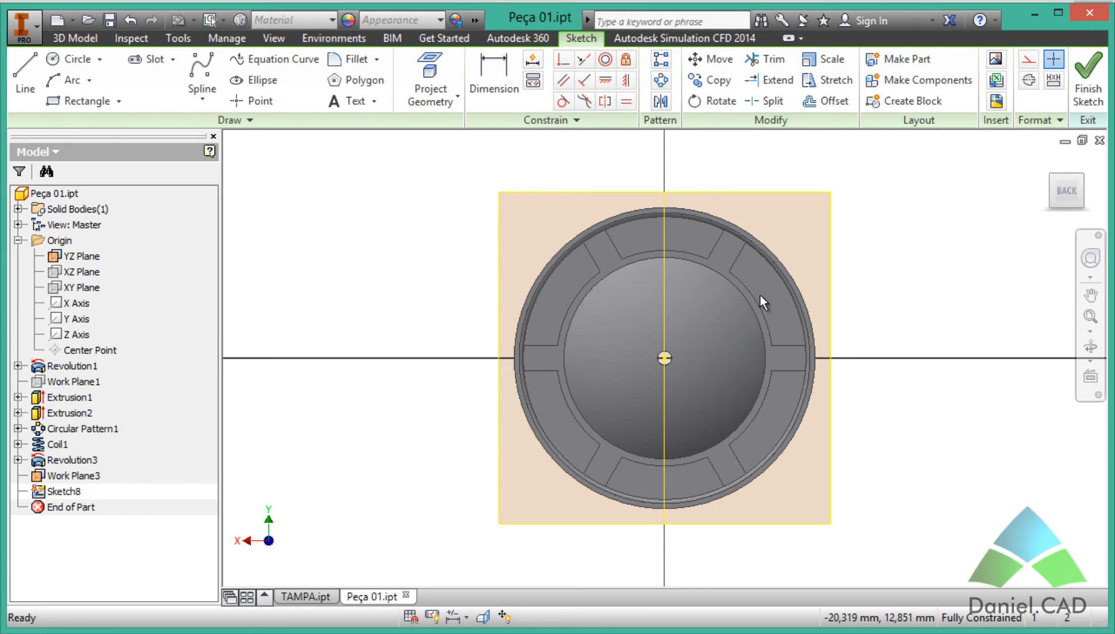
left_click(443, 67)
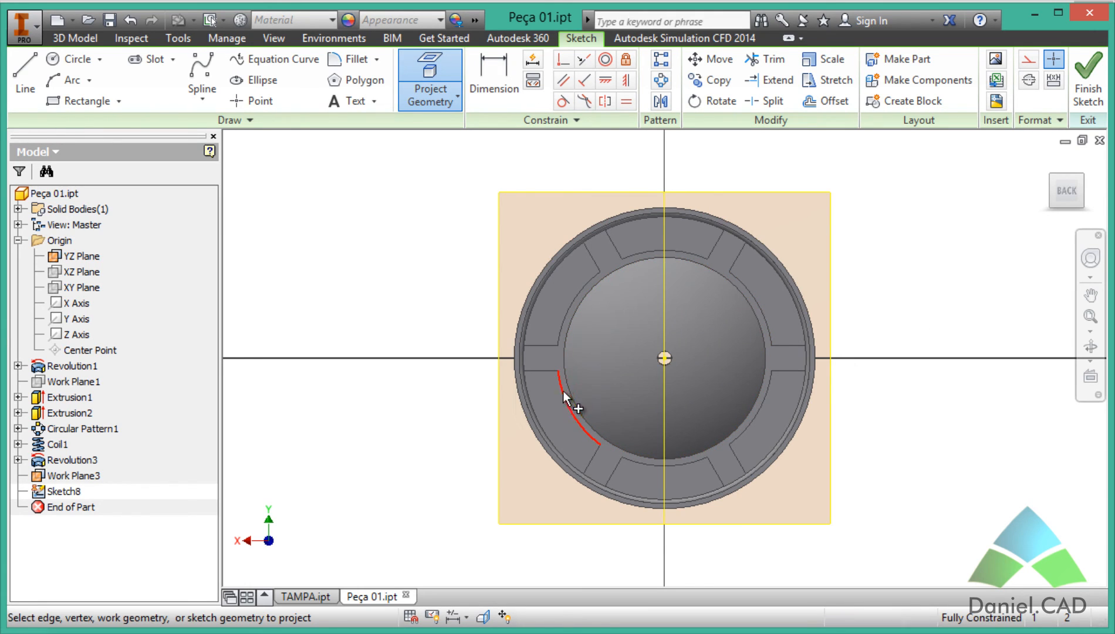
left_click(750, 296)
middle_click_drag(742, 231, 786, 328, "shift")
key("F5")
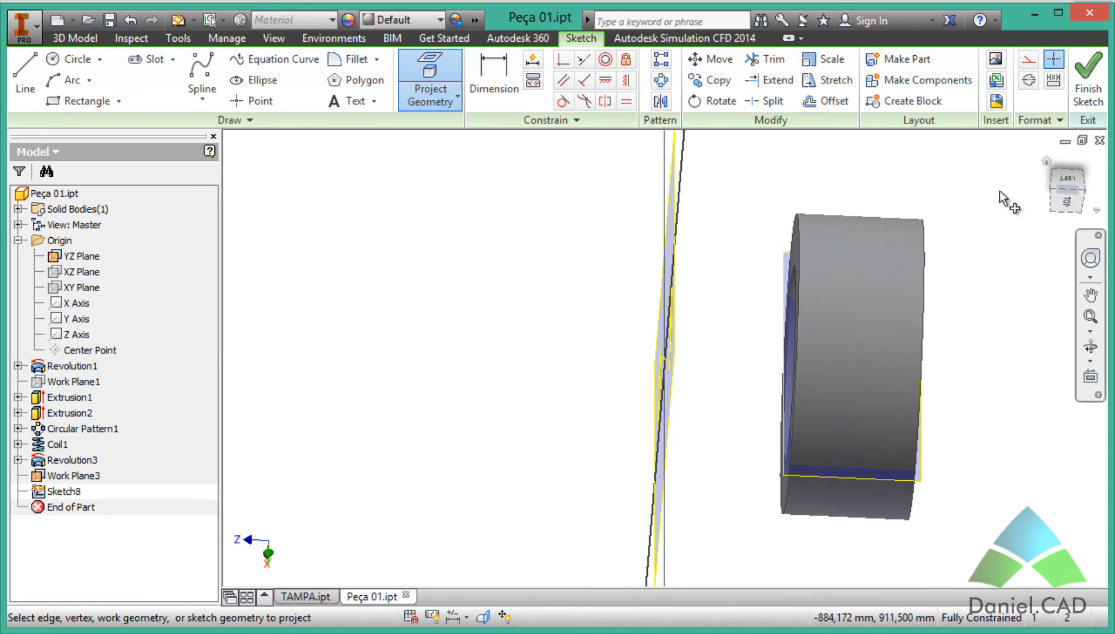
key("F6")
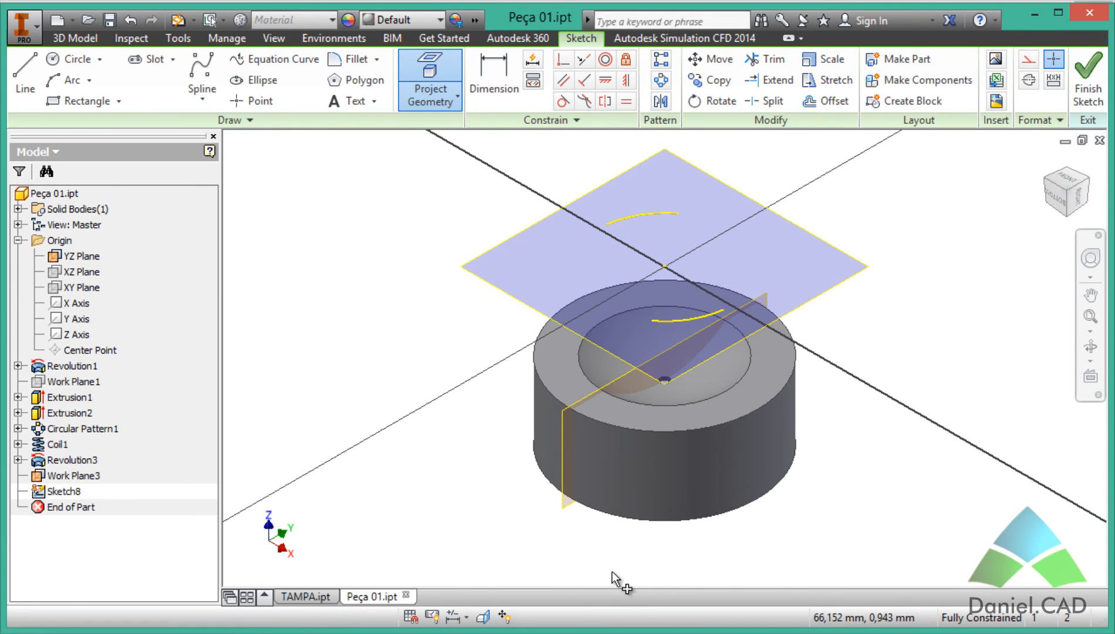
Check the dome's hole layout in the TAMPA.pdf views in Adobe Reader and return to Inventor
key("alt+Tab")
scroll(490, 437, "up", 5)
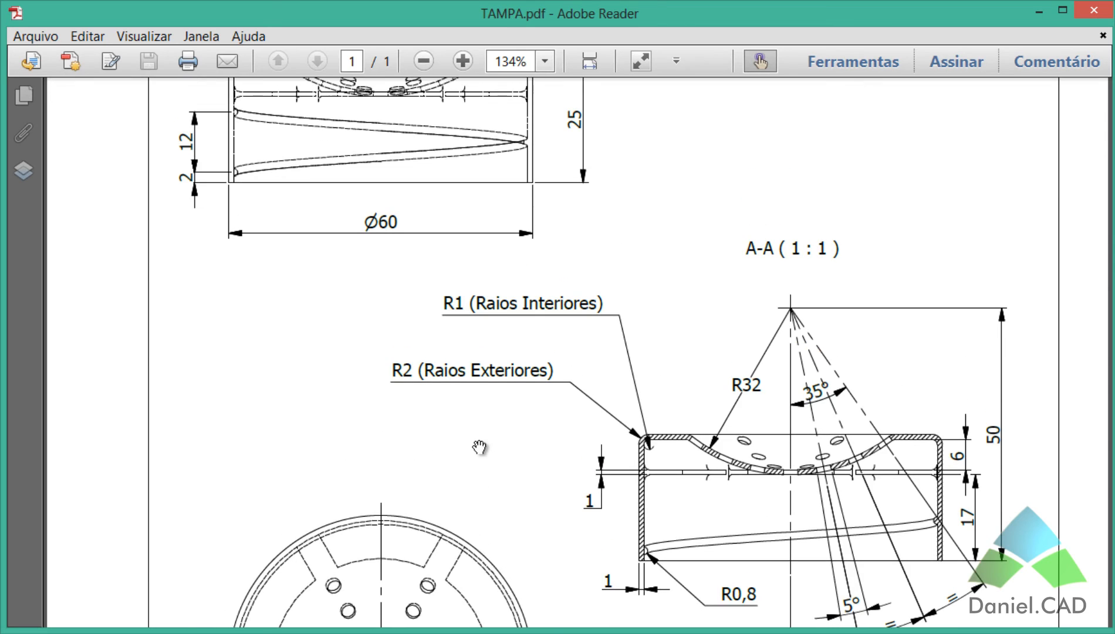
scroll(525, 442, "up", 10)
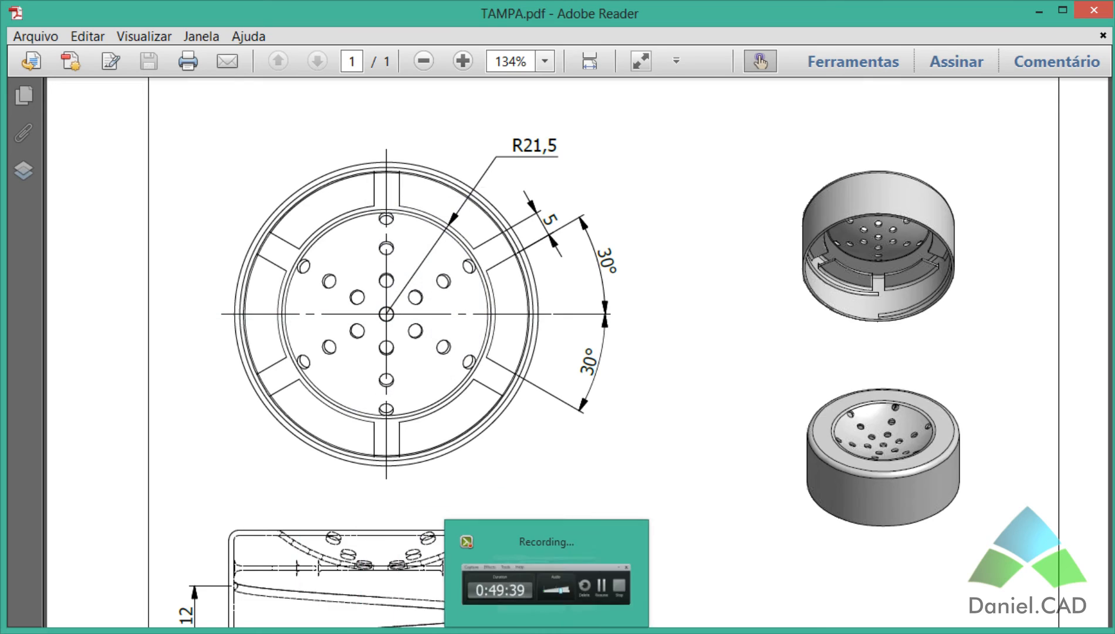
left_click(592, 632)
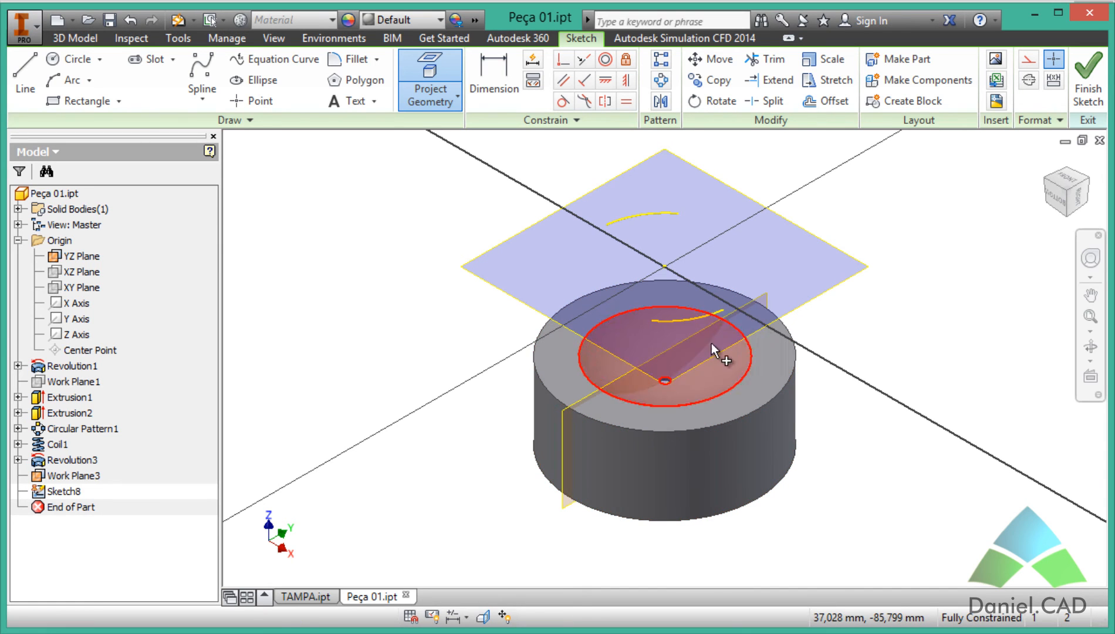
Place a sketch point at the midpoint of each projected arc and finish the sketch
left_click(1069, 178)
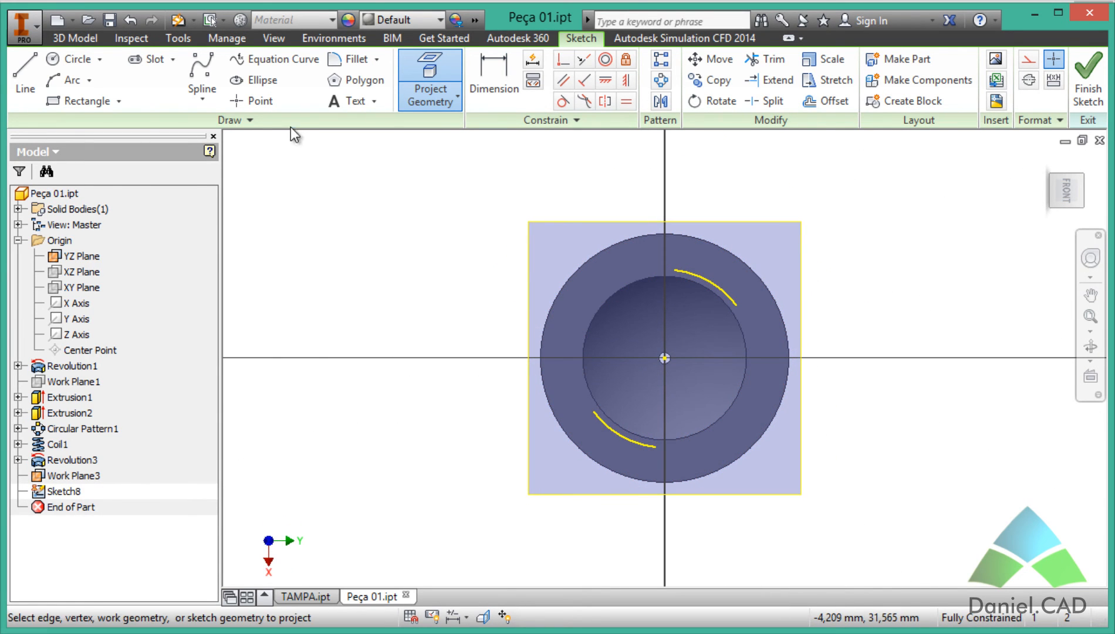
left_click(251, 101)
left_click(710, 280)
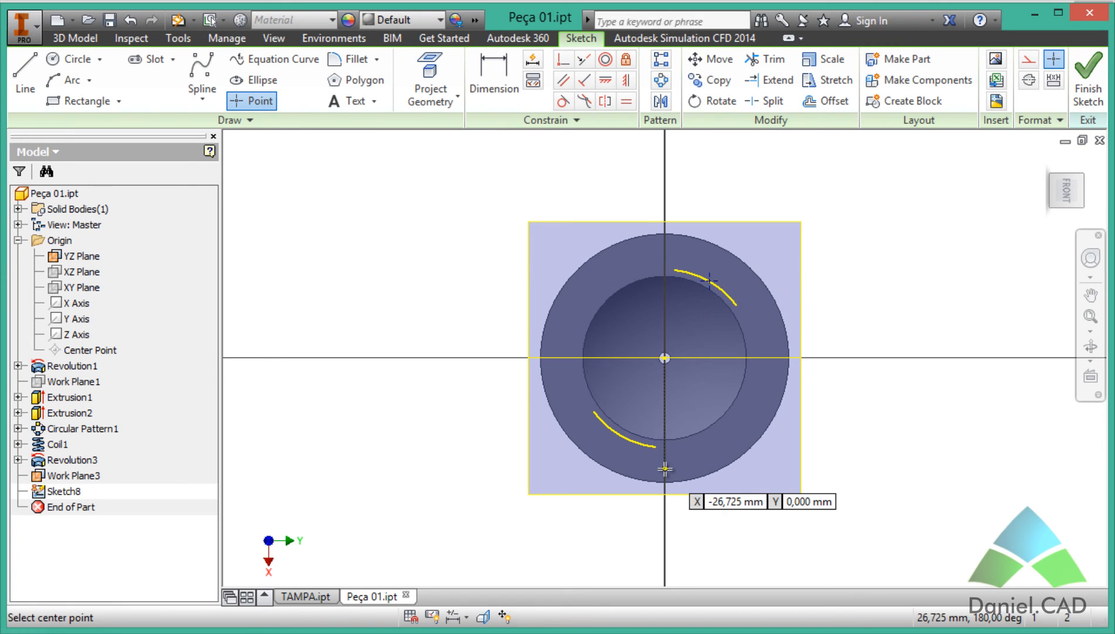
left_click(619, 434)
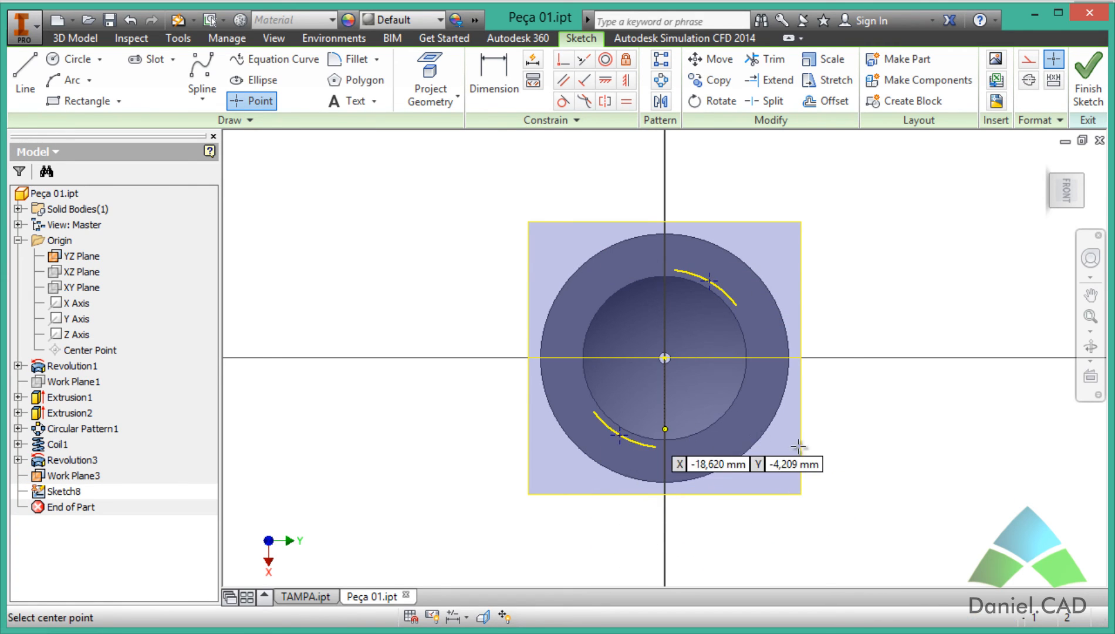
left_click(1088, 75)
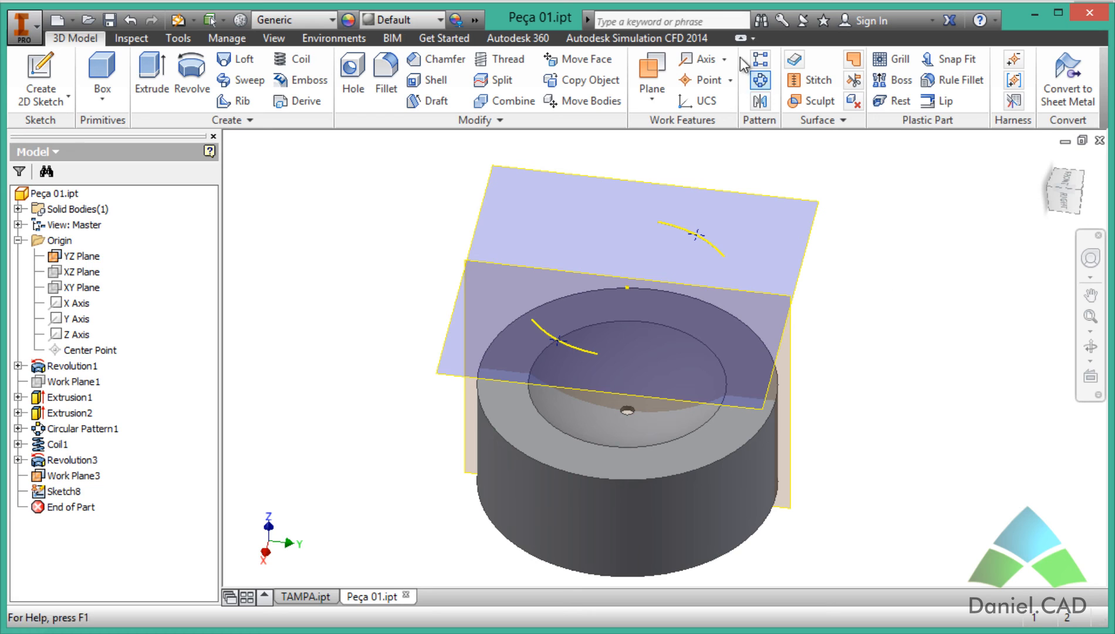
Create a work axis through the two sketch points on the projected arcs
left_click(707, 60)
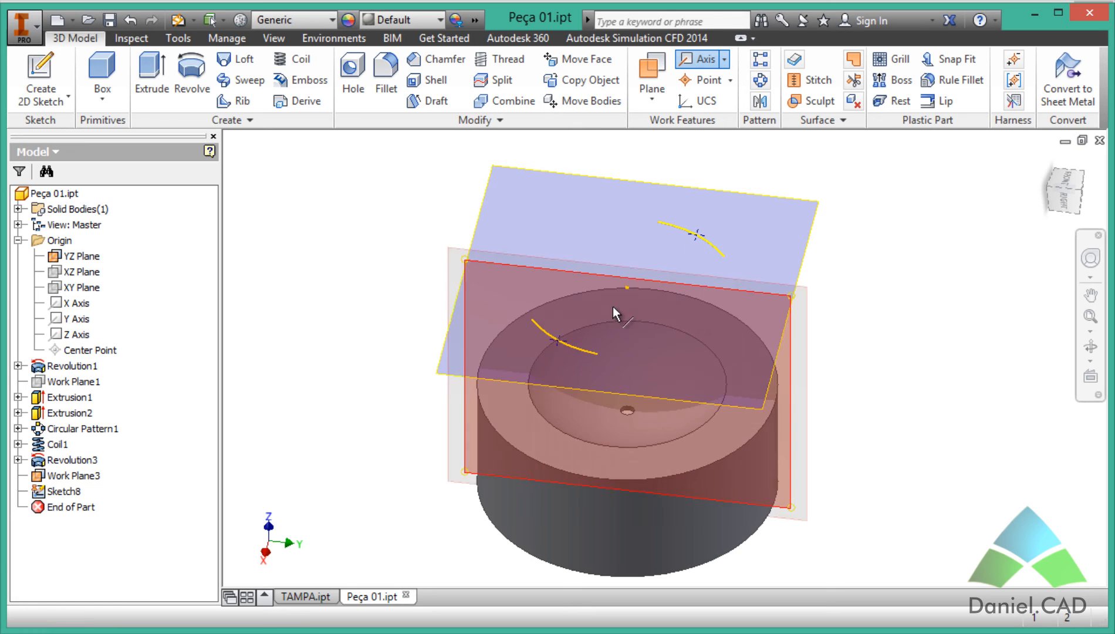
left_click(561, 342)
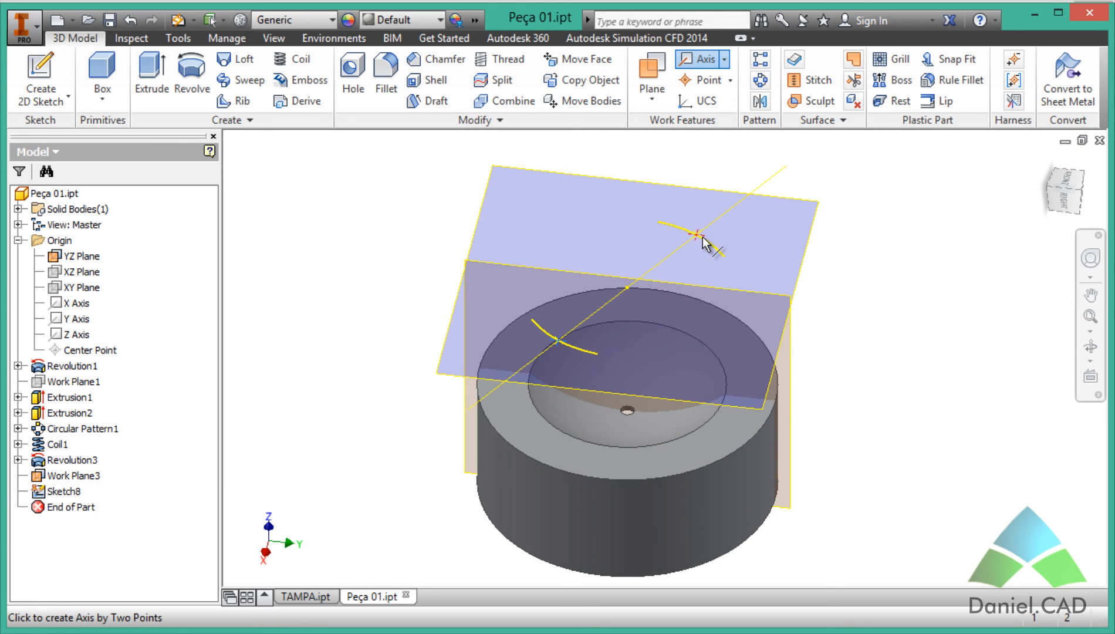
left_click(697, 236)
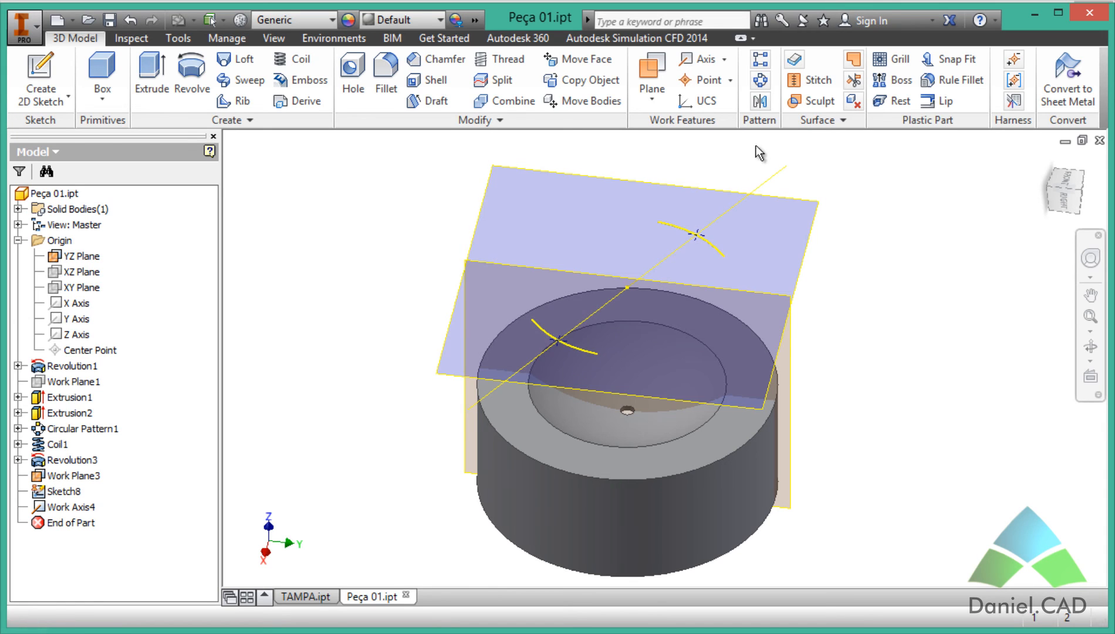
Start a circular pattern of the dome's central hole with the new work axis as its rotation axis
left_click(760, 81)
middle_click_drag(883, 464, 947, 446)
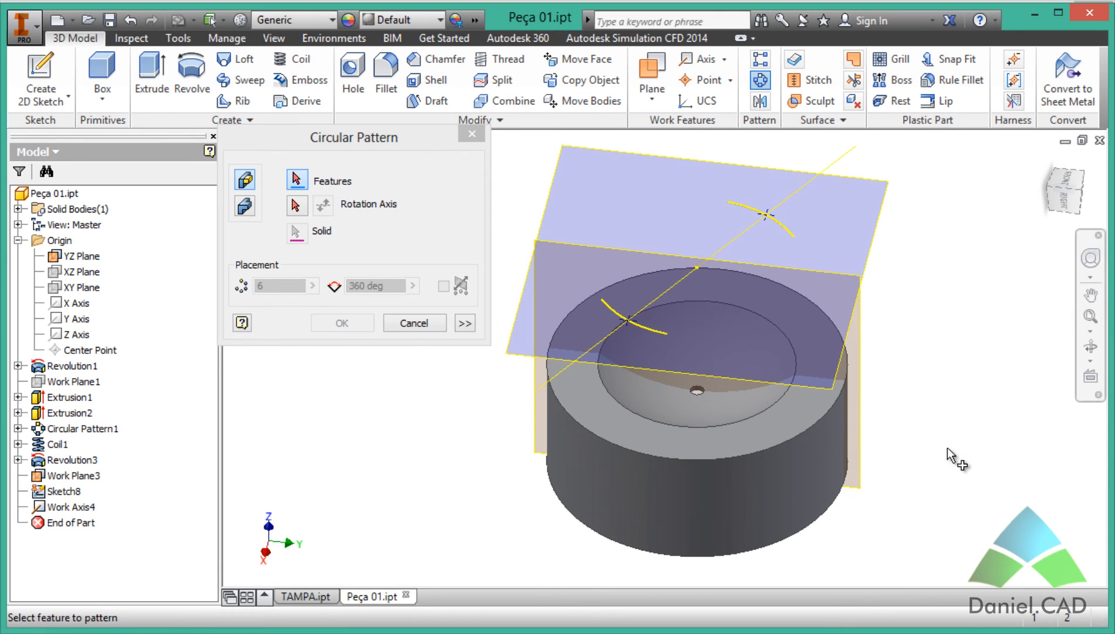
left_click(698, 393)
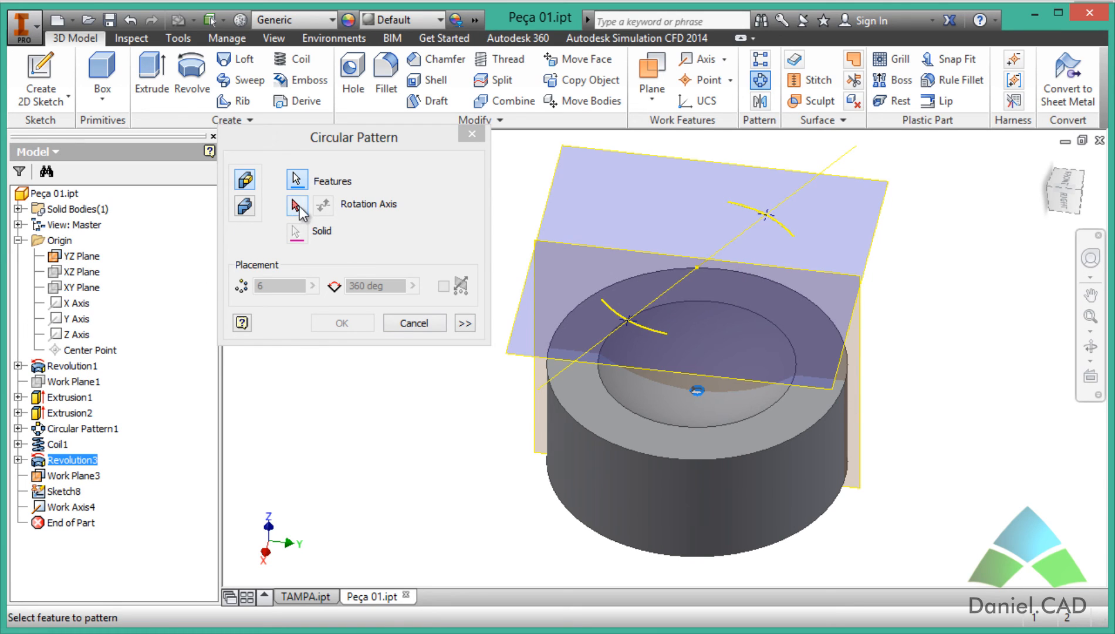
left_click(296, 206)
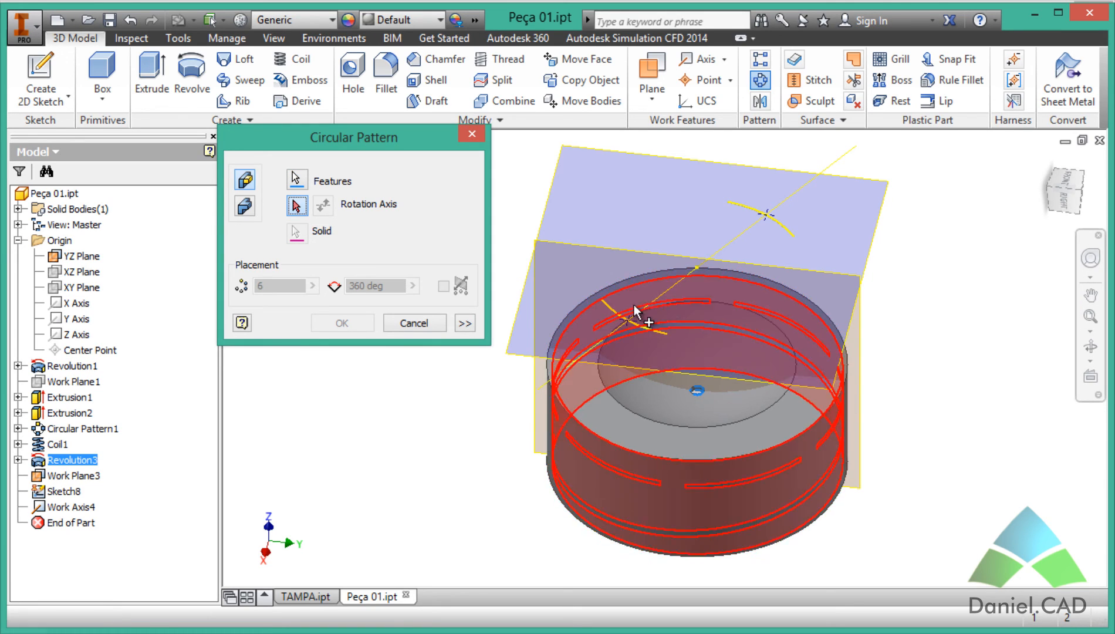
left_click(661, 300)
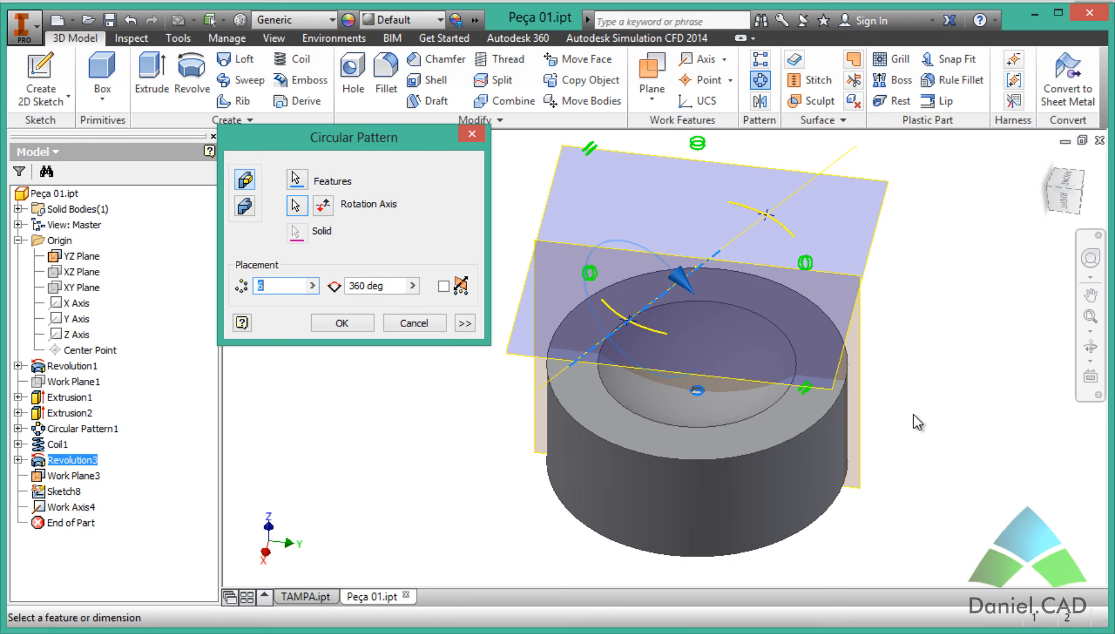
middle_click_drag(928, 433, 943, 451)
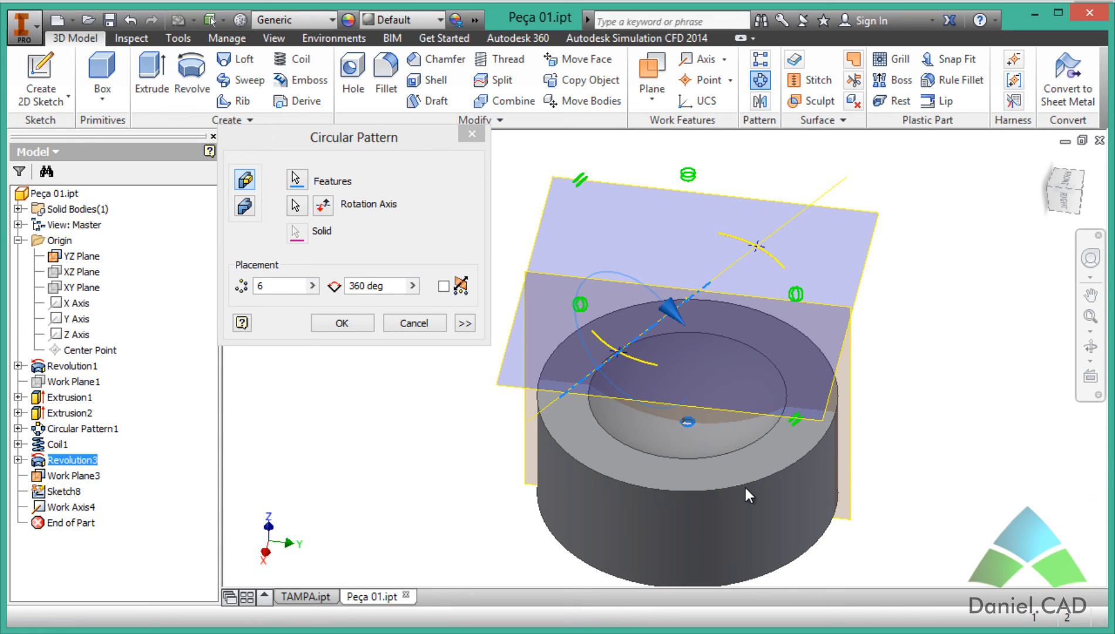
middle_click_drag(736, 494, 793, 454, "shift")
middle_click_drag(929, 386, 846, 477)
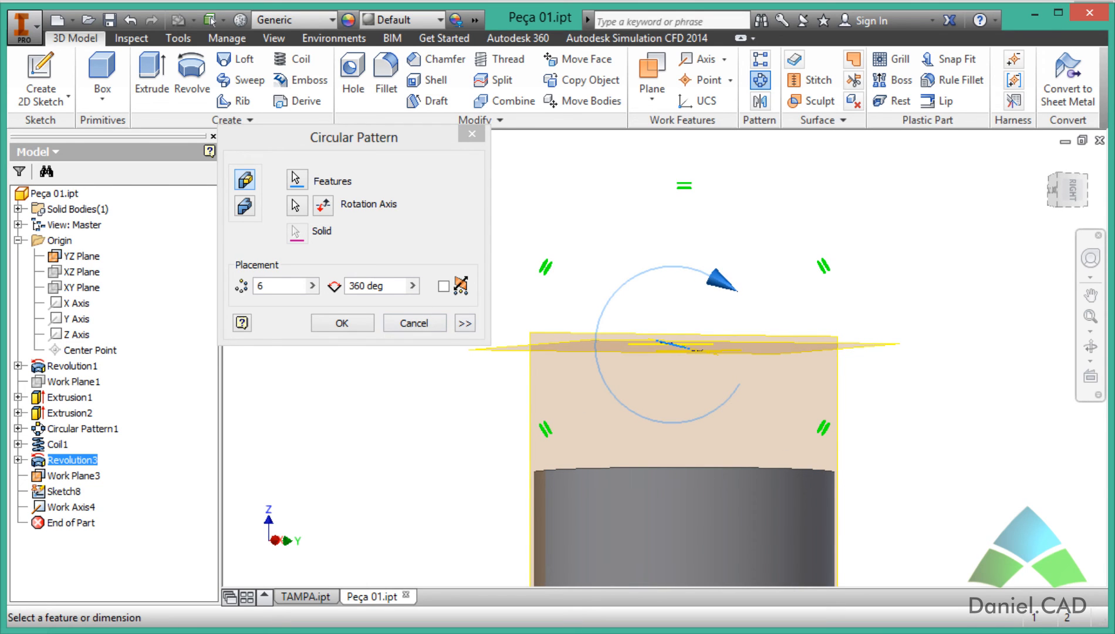
Check the angular spread and spacing of the dome holes in section A-A of TAMPA.pdf and return to Inventor
key("alt+Tab")
scroll(696, 403, "down", 10)
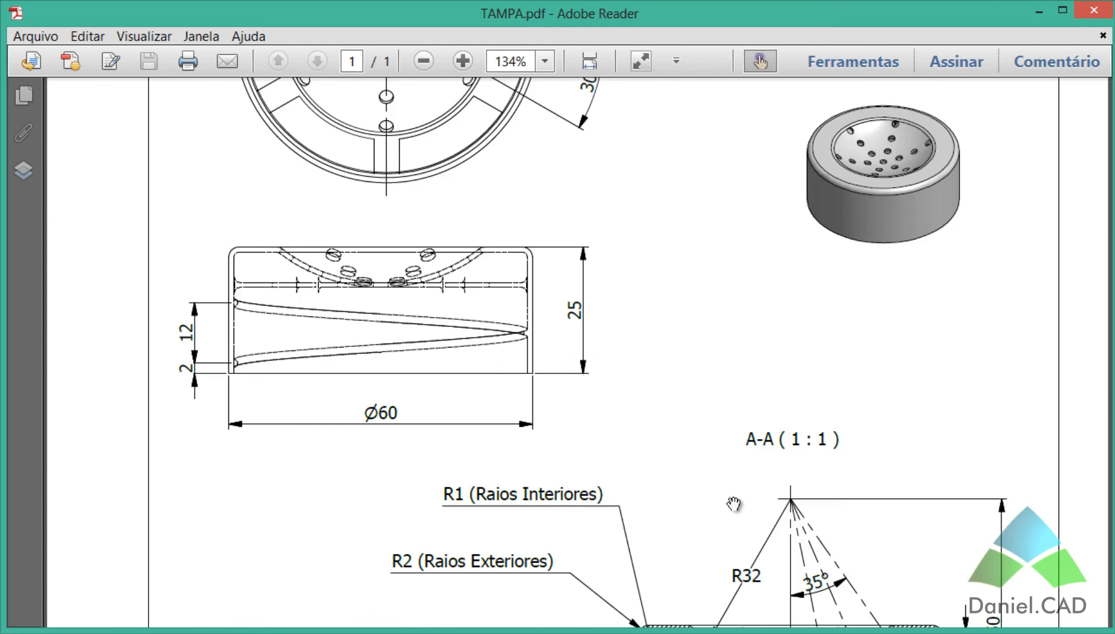
scroll(734, 504, "down", 5)
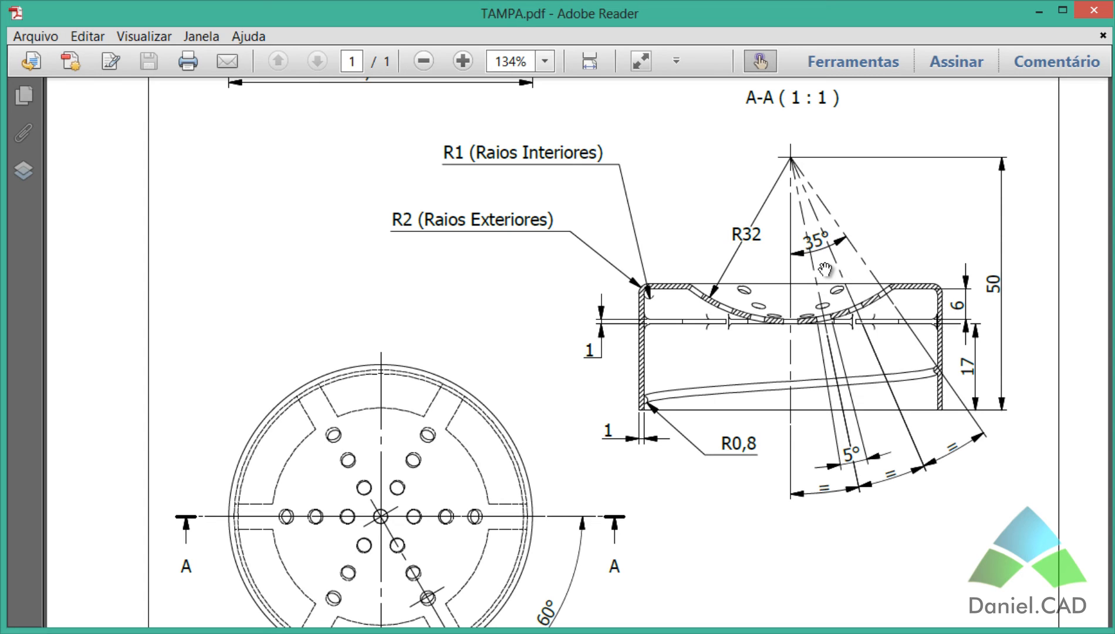
key("alt+Tab")
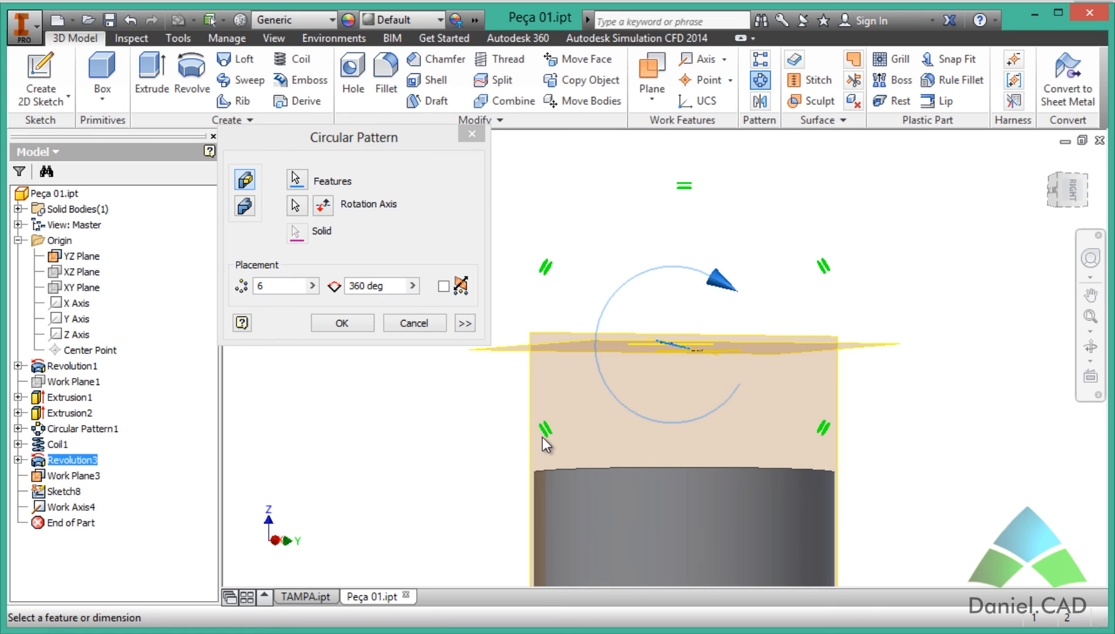
Complete the circular pattern of the dome's central hole with 7 occurrences over 70 degrees, spread symmetrically to both sides of the original hole
left_click(338, 289)
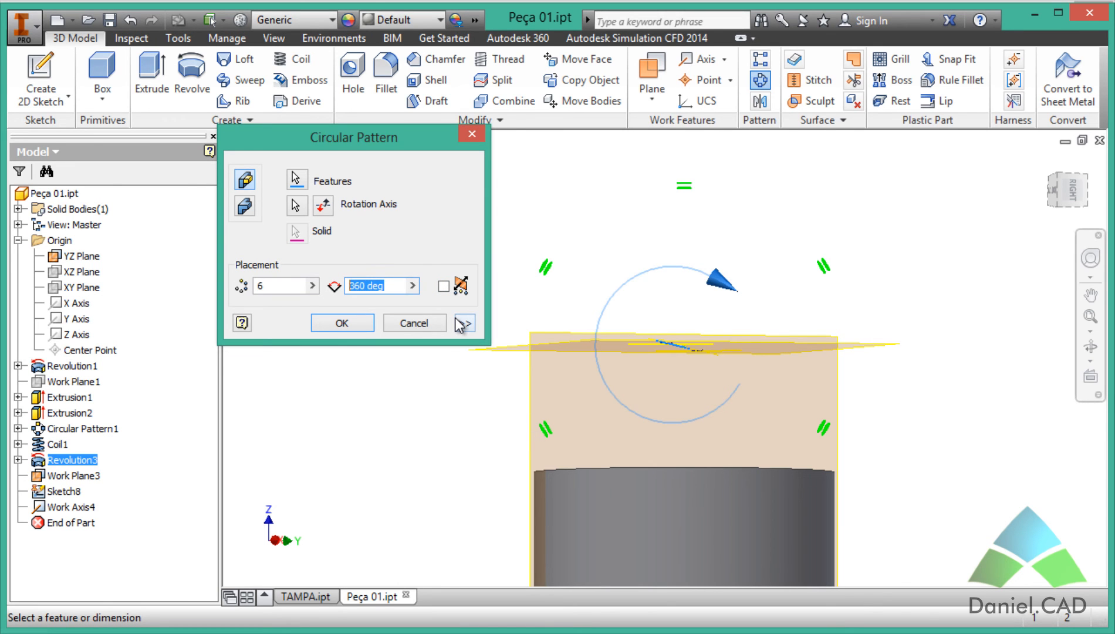
type("70")
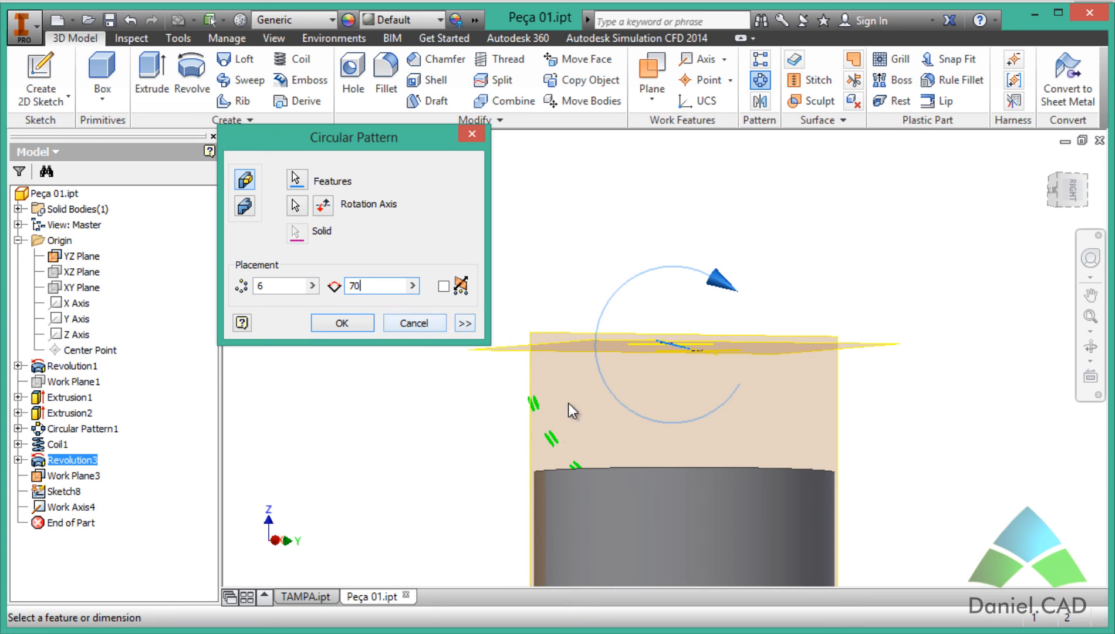
middle_click_drag(638, 372, 619, 411, "shift")
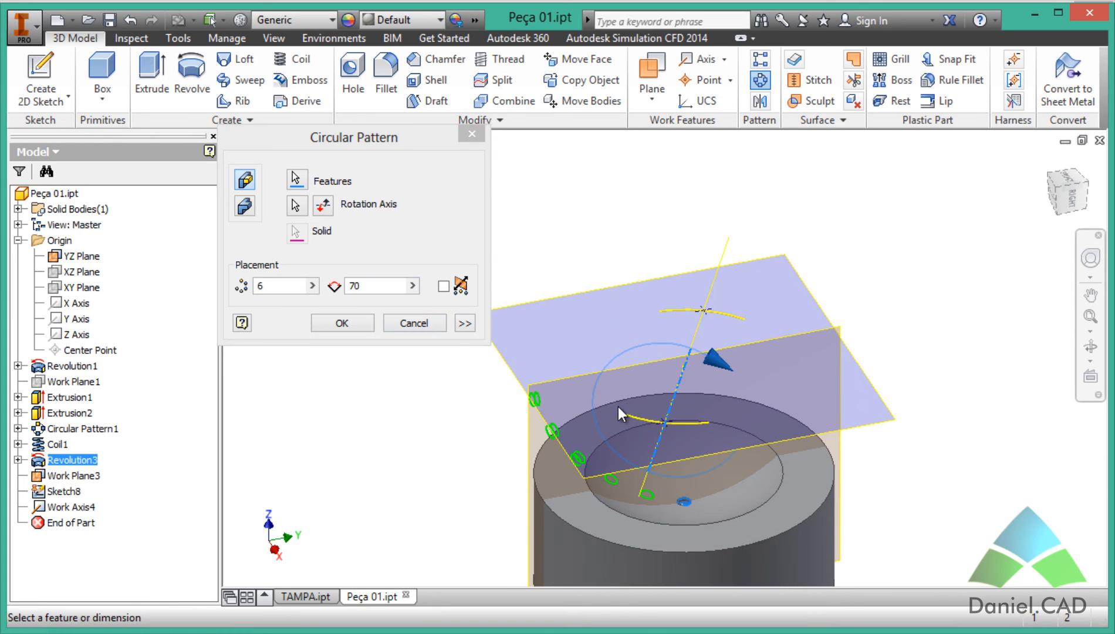
left_click(446, 287)
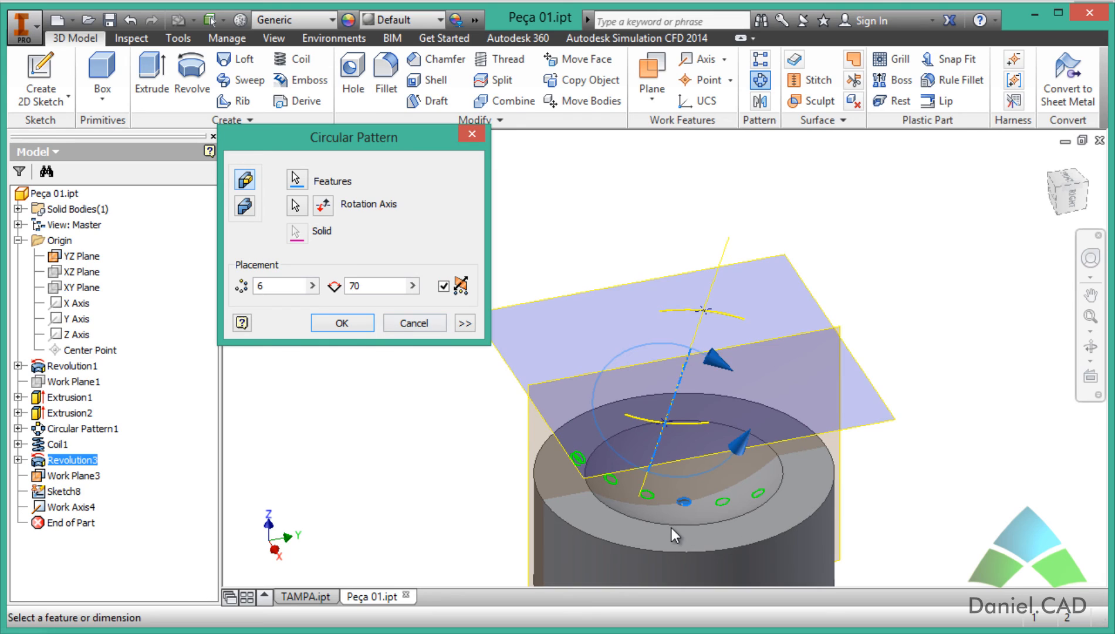
scroll(671, 528, "up", 2)
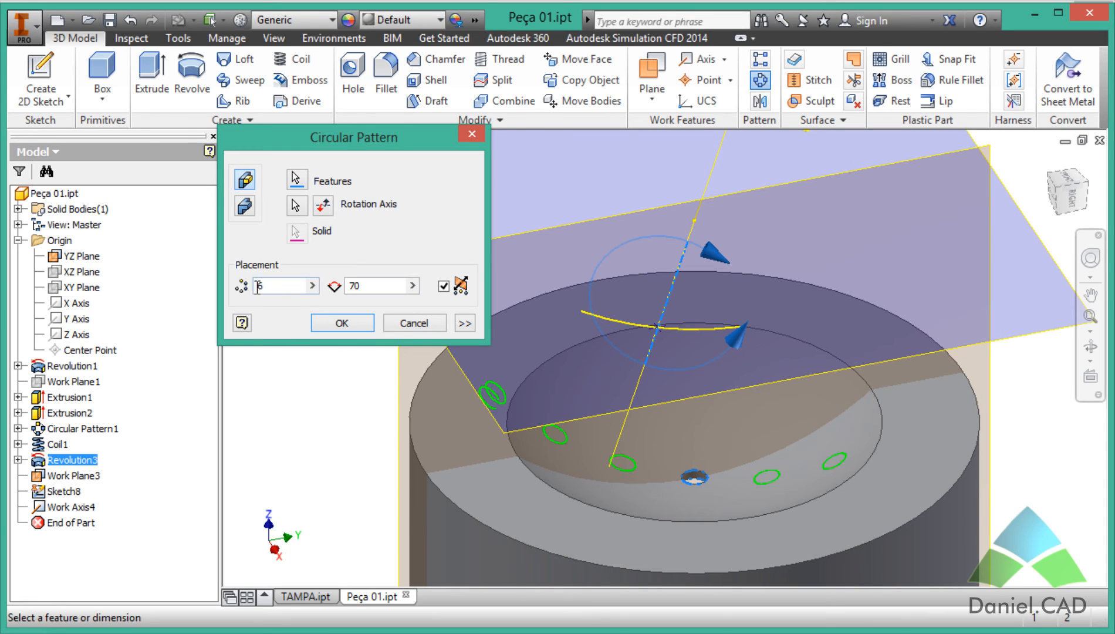
type("7")
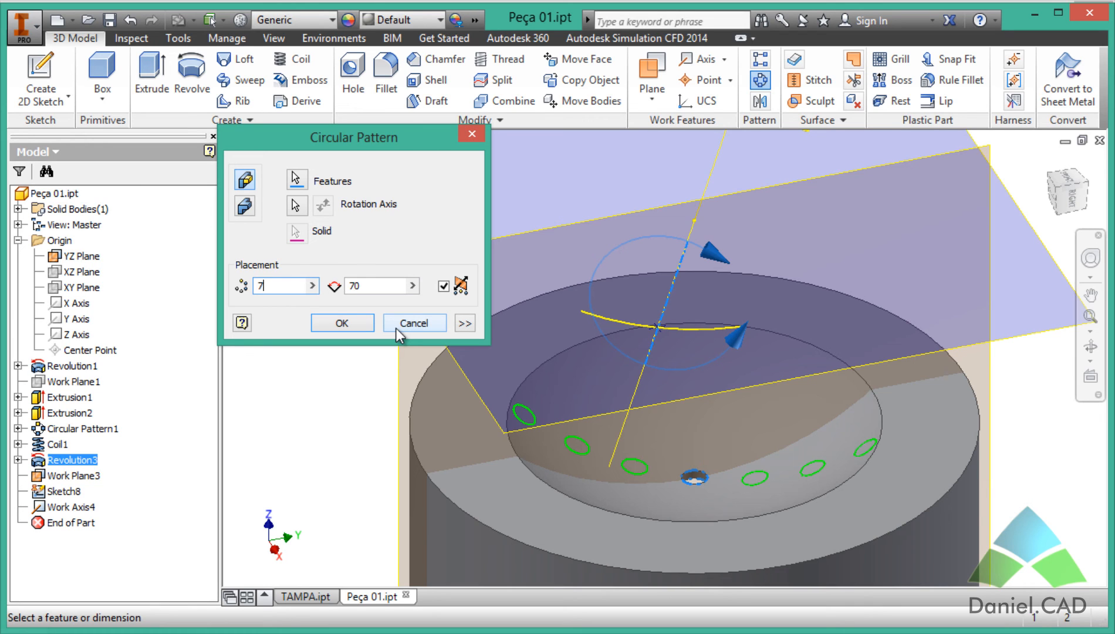
left_click(346, 324)
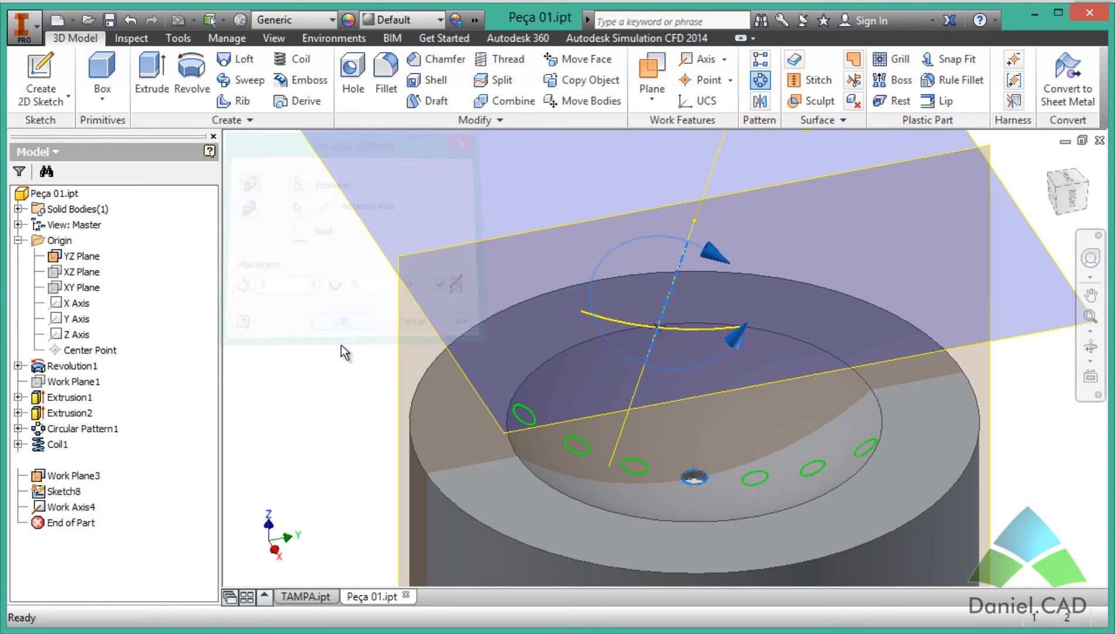
Hide the work axis, arc sketch and work plane used for the hole pattern, as well as the origin YZ plane
left_click_drag(362, 330, 363, 288)
mouse_move(363, 288)
middle_mouse_down("shift")
mouse_move(359, 333)
mouse_move(357, 310)
middle_mouse_up("shift")
scroll(421, 333, "up", 4)
middle_click_drag(503, 337, 487, 319, "shift")
key("F6")
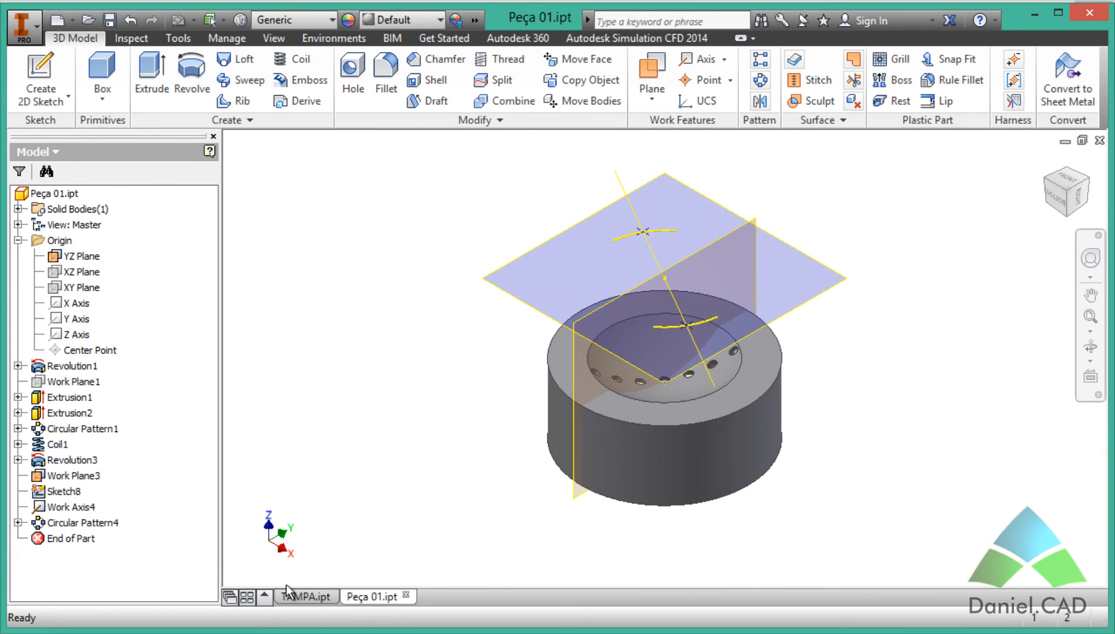
left_click(82, 508)
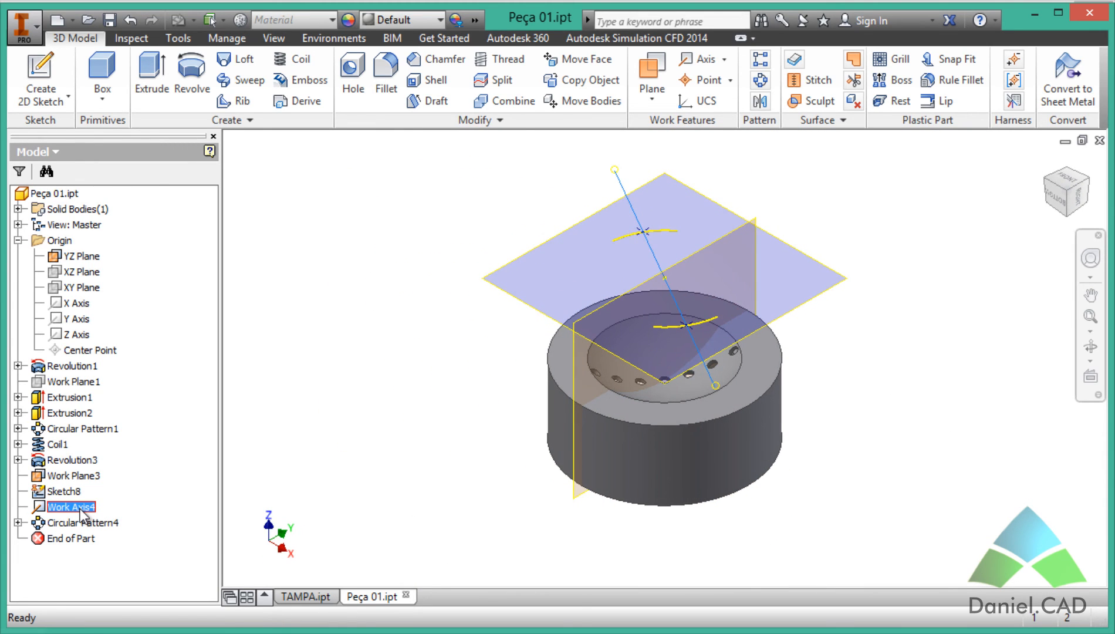
left_click(73, 492, "ctrl")
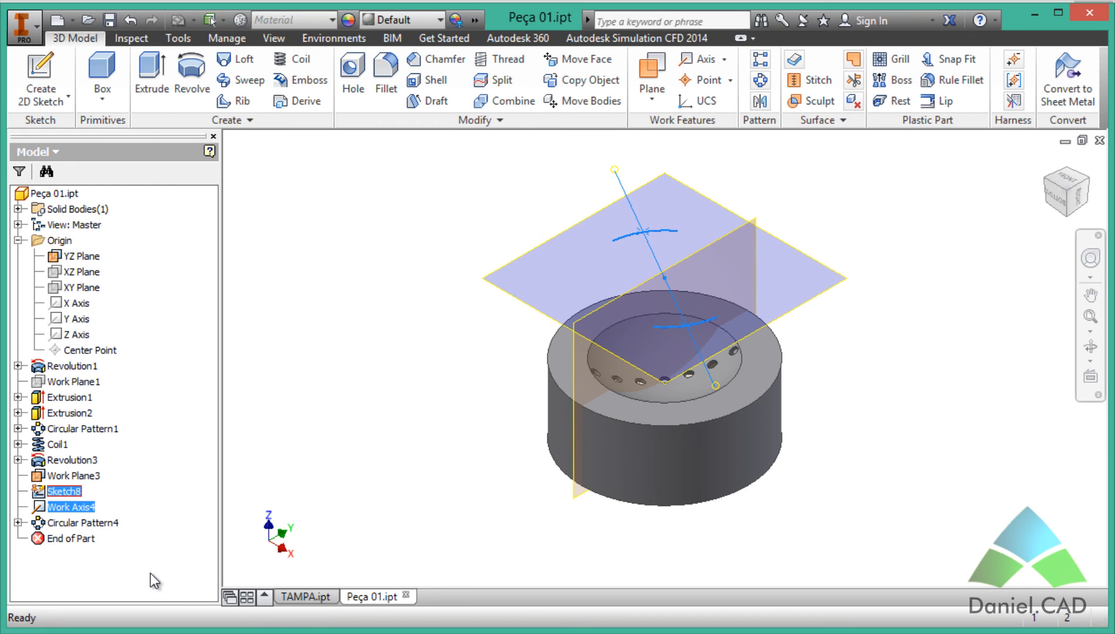
left_click(73, 475, "ctrl")
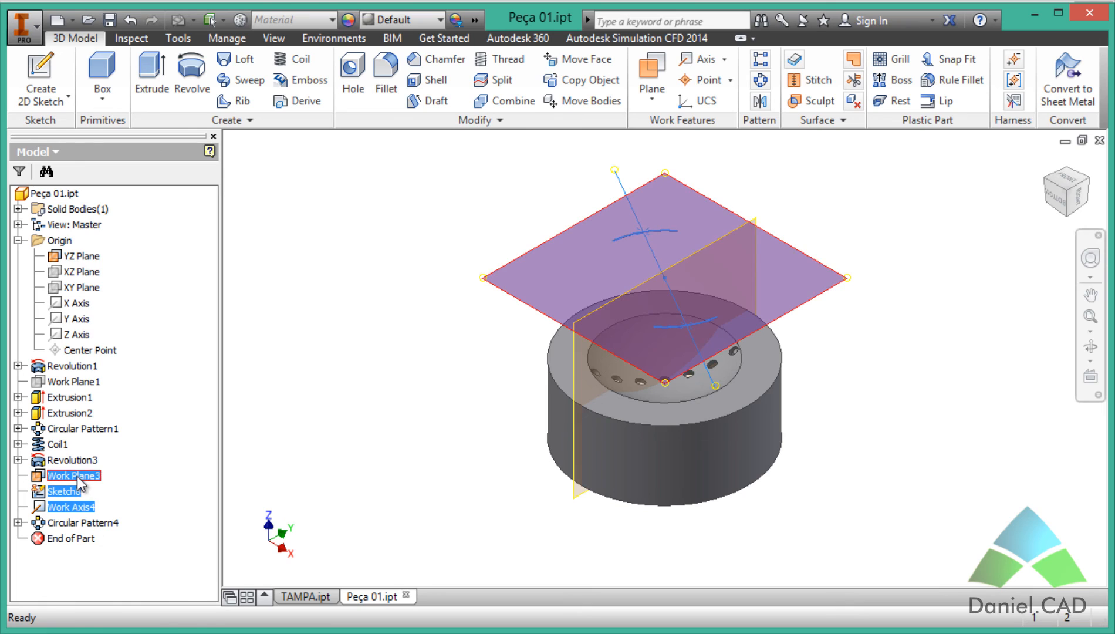
right_click(75, 477)
left_click(111, 515)
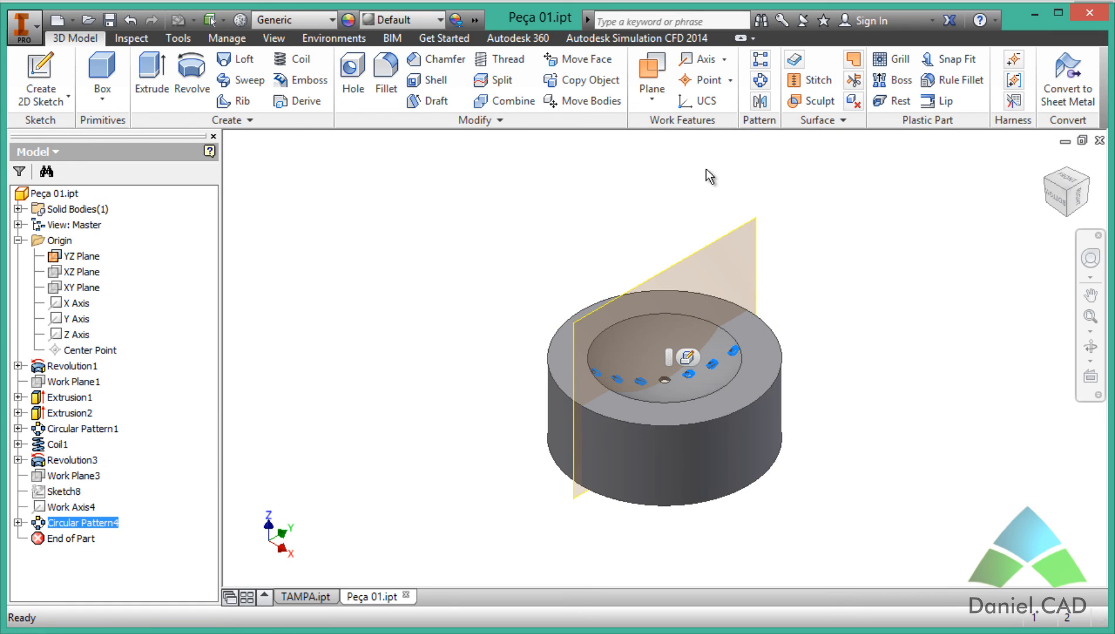
right_click(77, 256)
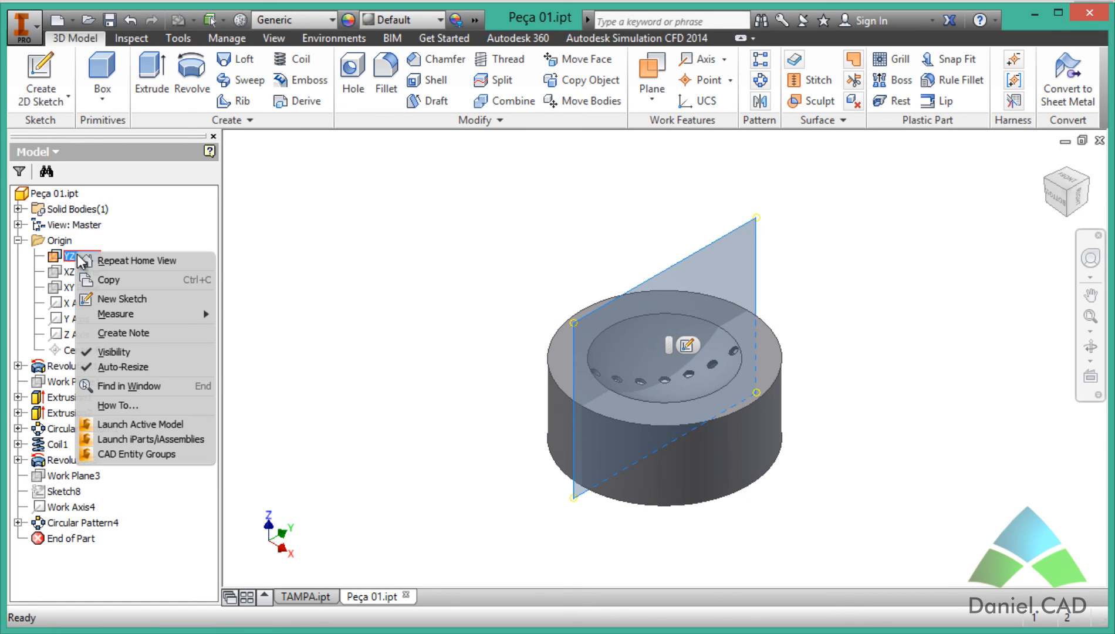
left_click(114, 352)
Circular-pattern the row of dome holes, including the central hole, around the cap's cylindrical axis with 6 occurrences over 360 degrees
scroll(780, 293, "up", 3)
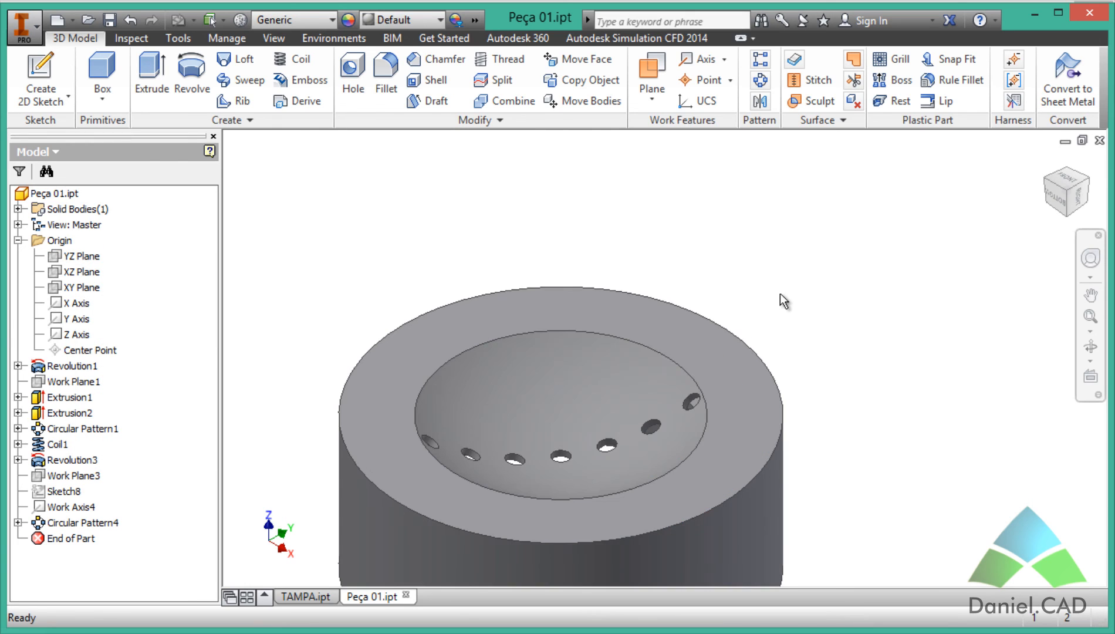
middle_click_drag(864, 241, 887, 183)
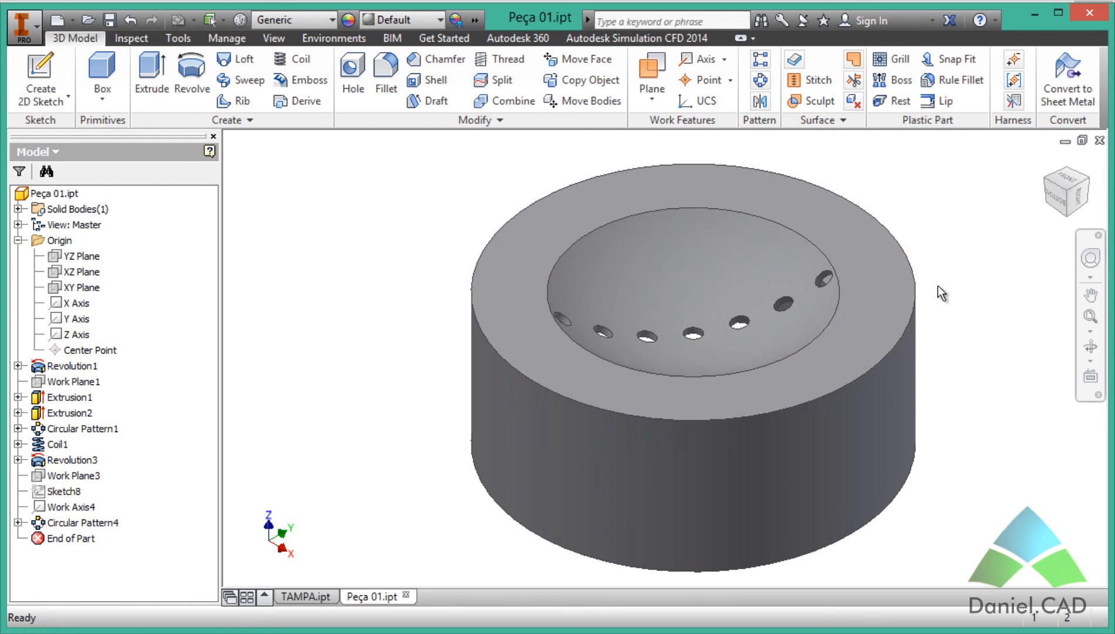
middle_click_drag(938, 285, 870, 243, "shift")
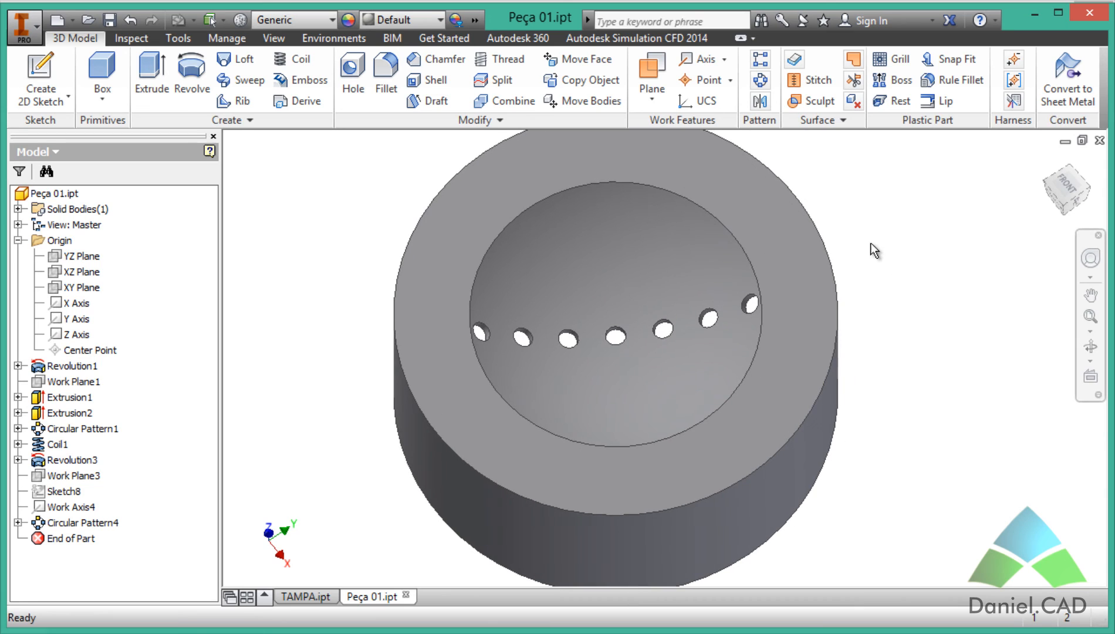
left_click(759, 79)
middle_click_drag(776, 306, 870, 322)
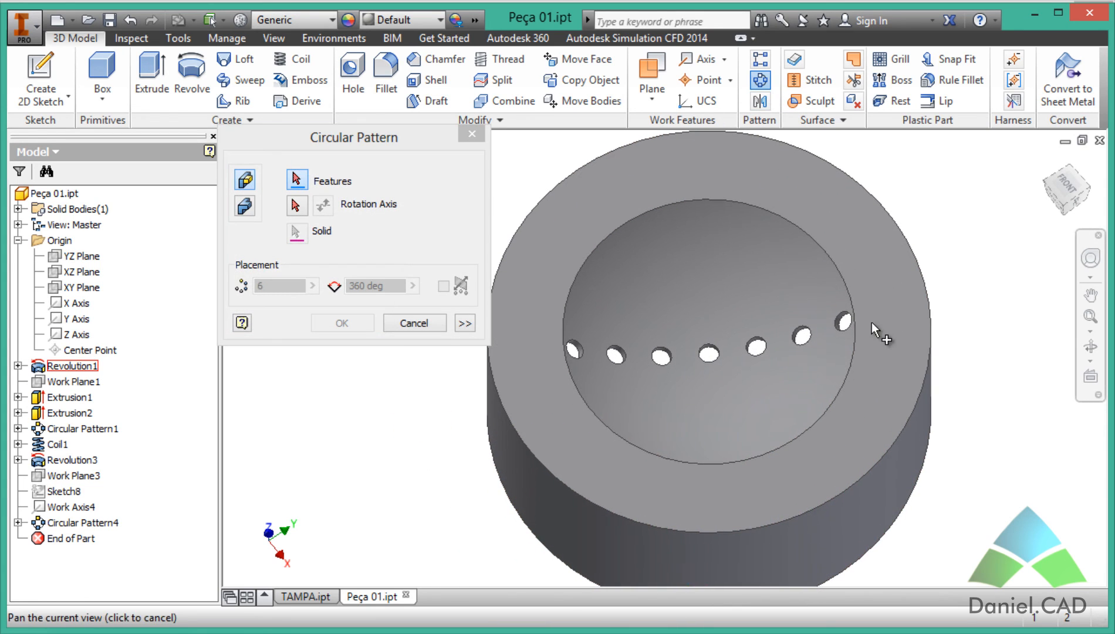
left_click(82, 522)
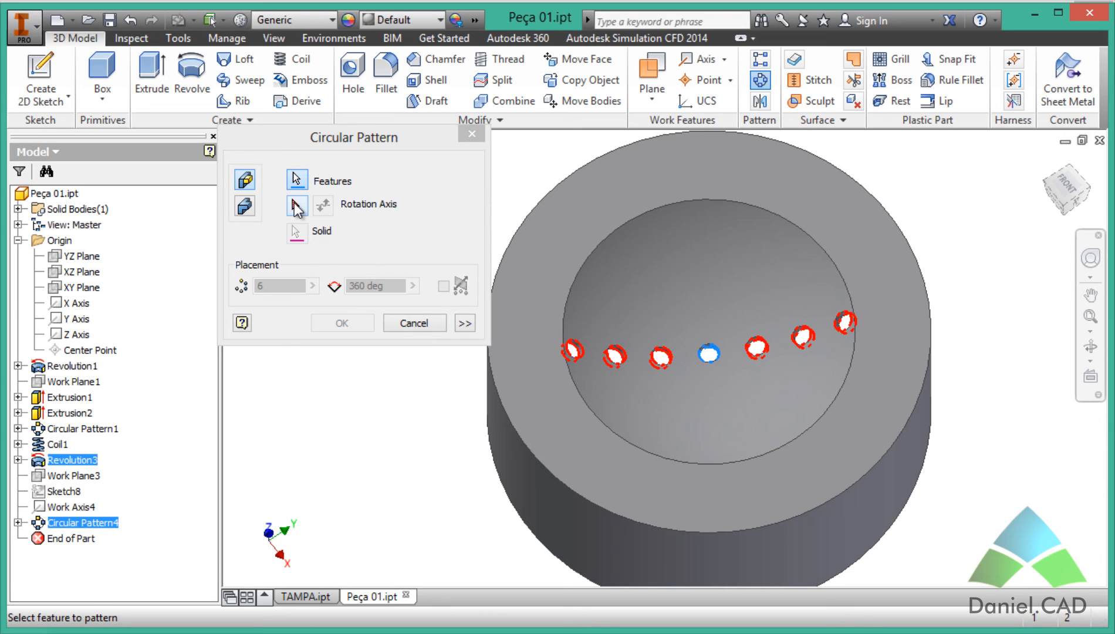
left_click(295, 206)
left_click(521, 482)
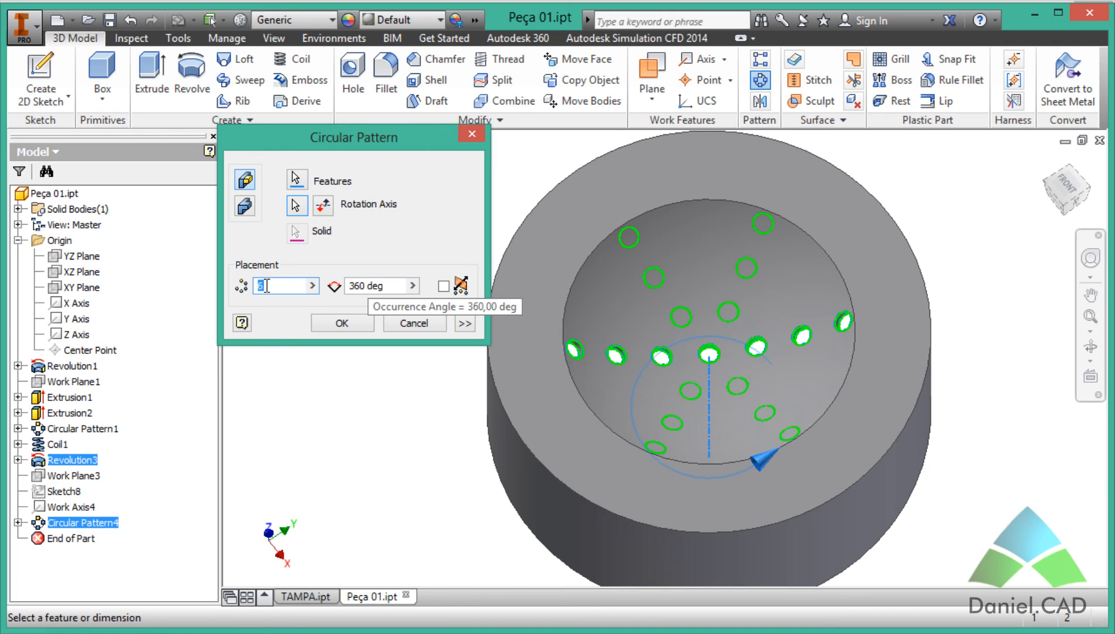
type("8")
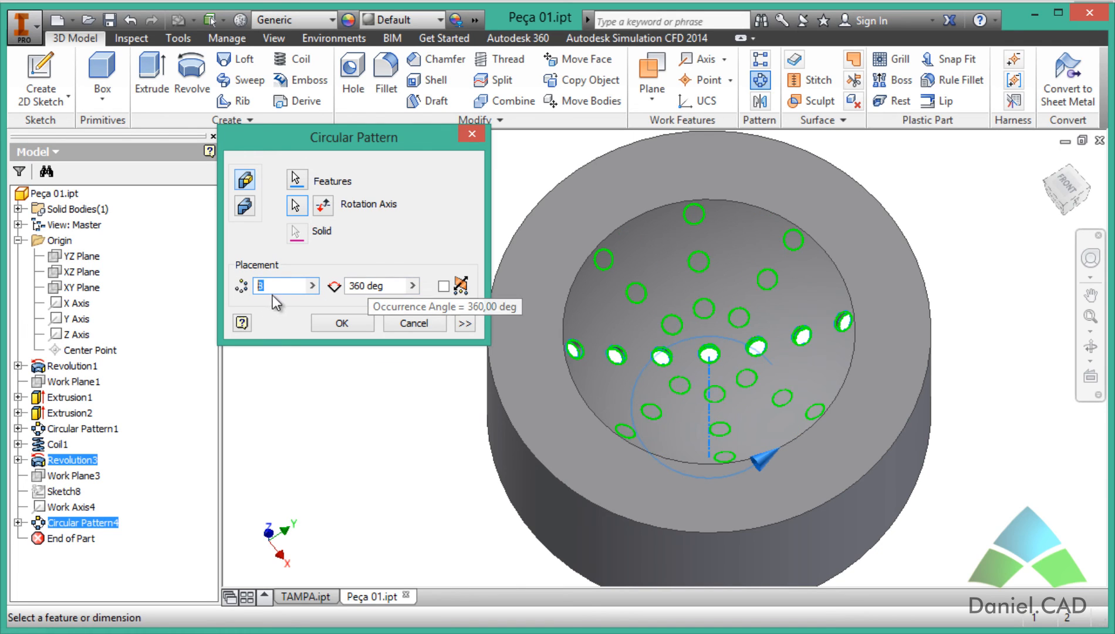
type("9")
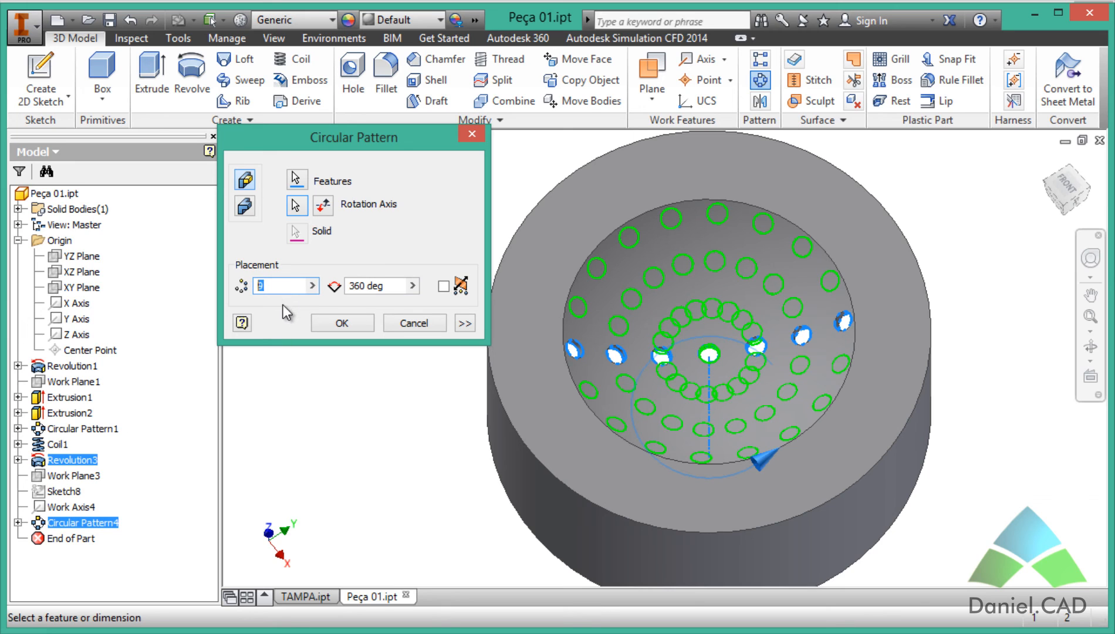
type("6")
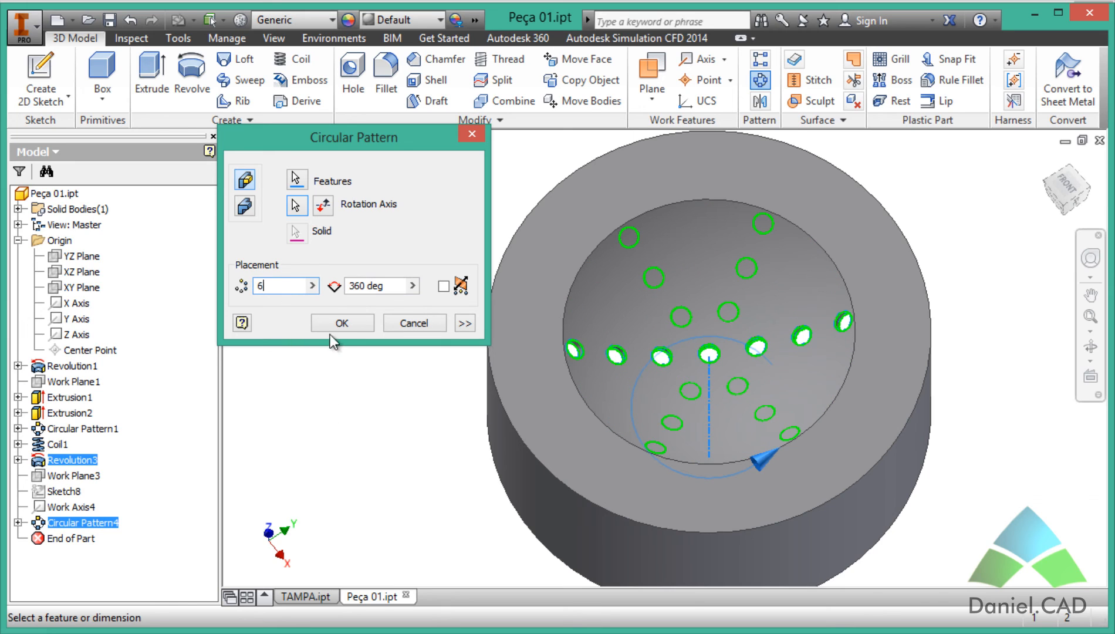
left_click(343, 322)
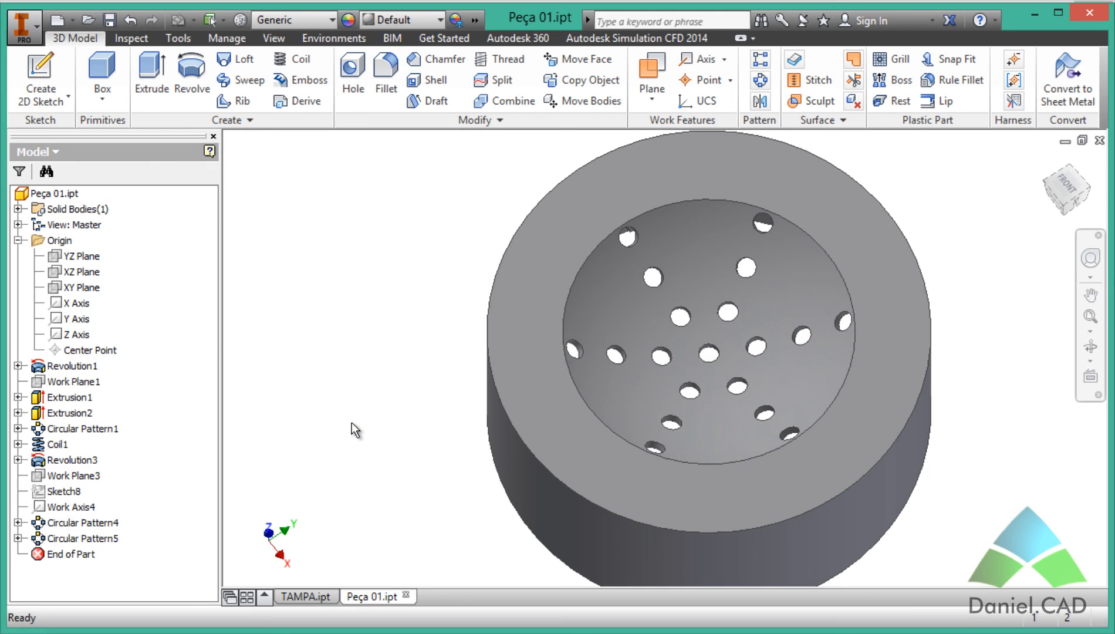
Inspect the patterned dome holes and check the interior and exterior fillet radii in section A-A of TAMPA.pdf in Adobe Reader
middle_click_drag(438, 445, 441, 429, "shift")
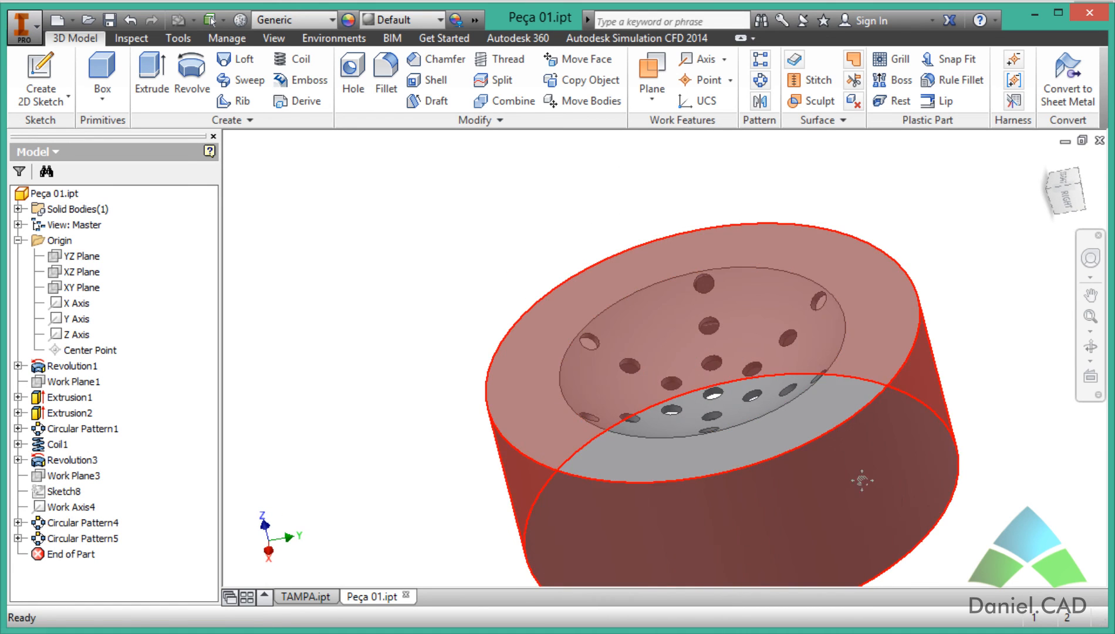
middle_click_drag(861, 480, 707, 473, "shift")
key("F6")
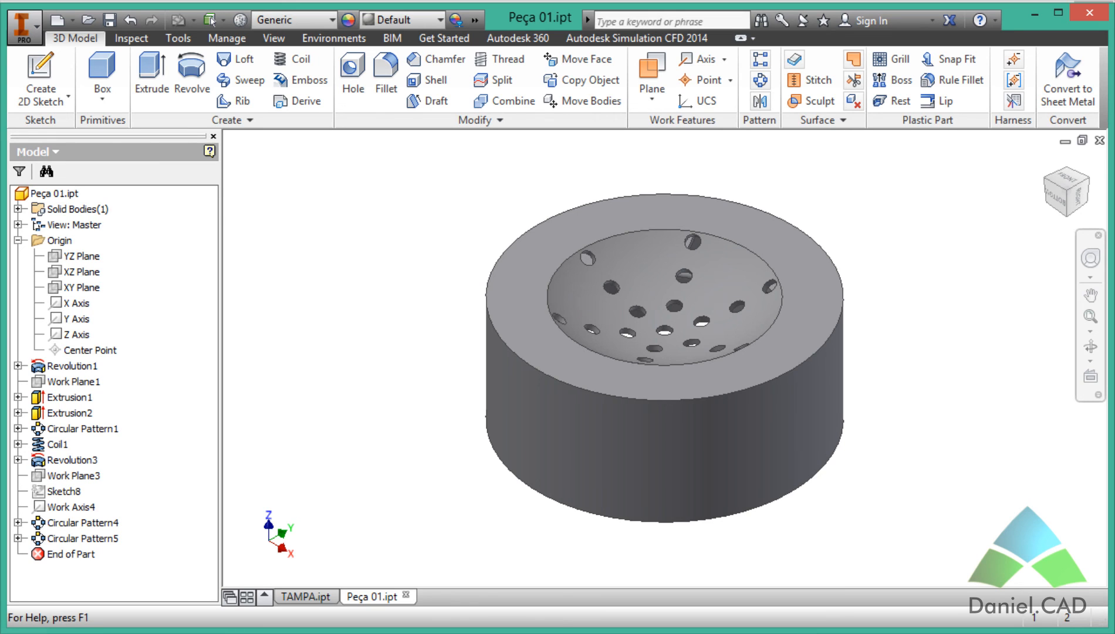
key("alt+Tab")
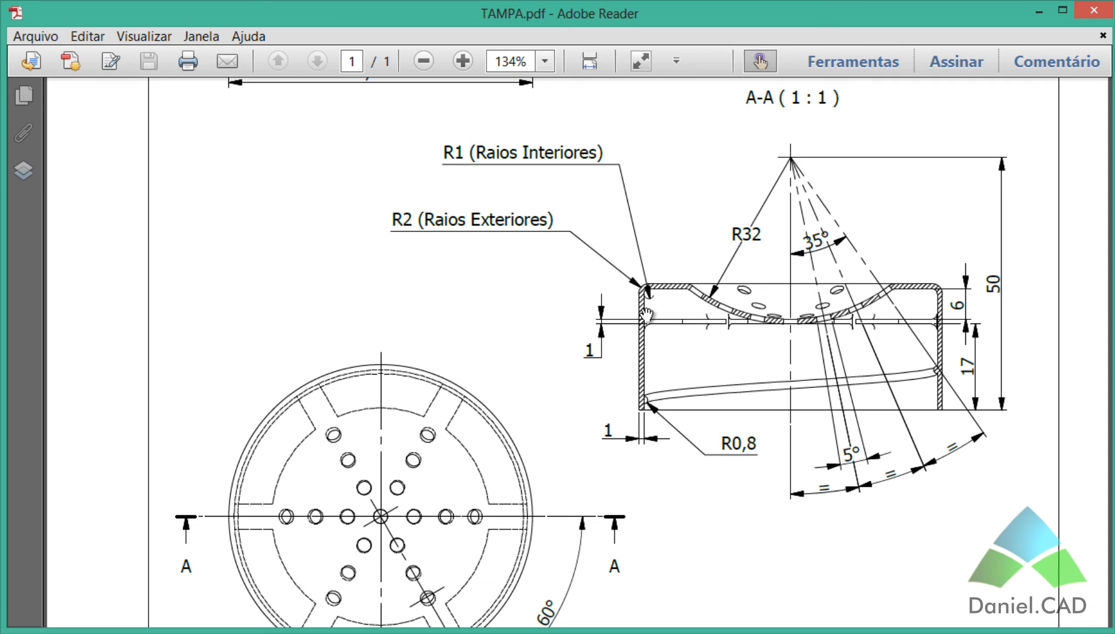
scroll(584, 463, "up", 10)
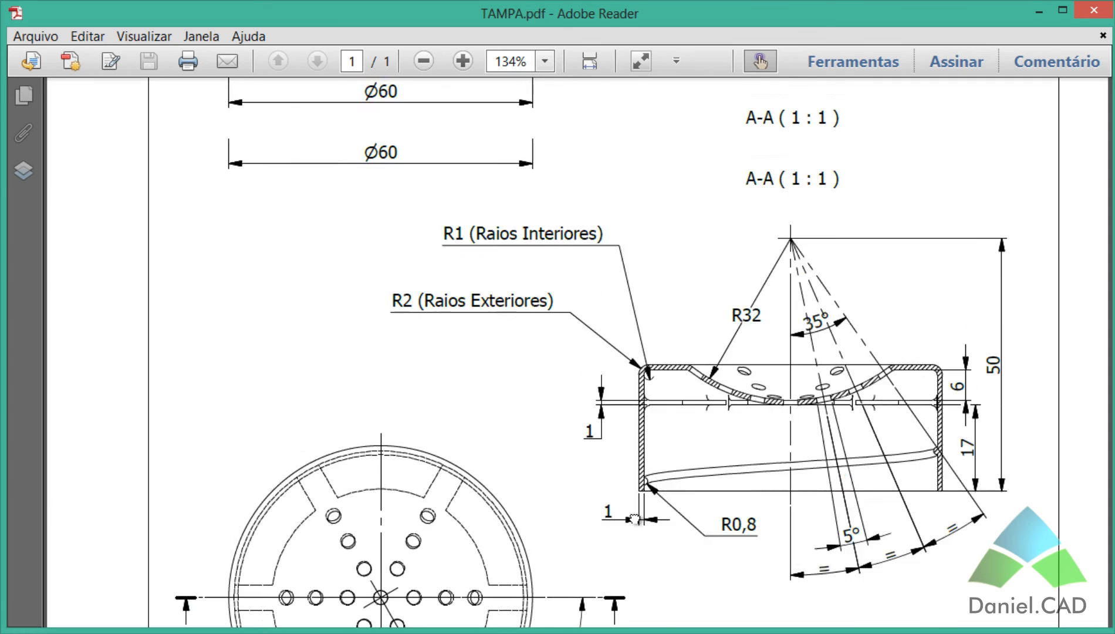
scroll(660, 219, "down", 10)
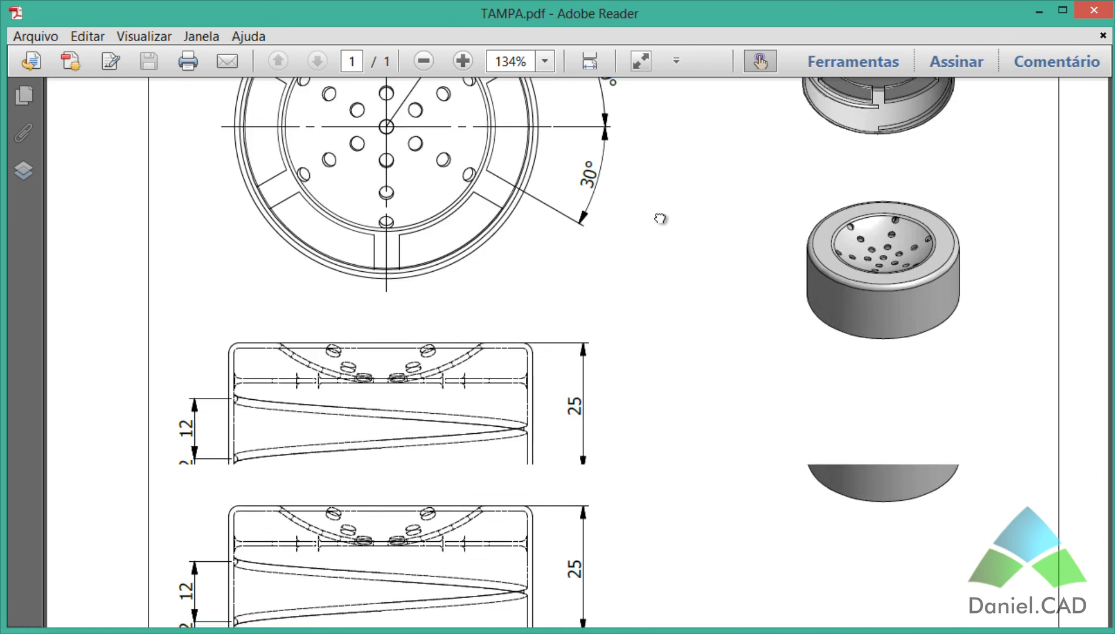
scroll(697, 296, "down", 6)
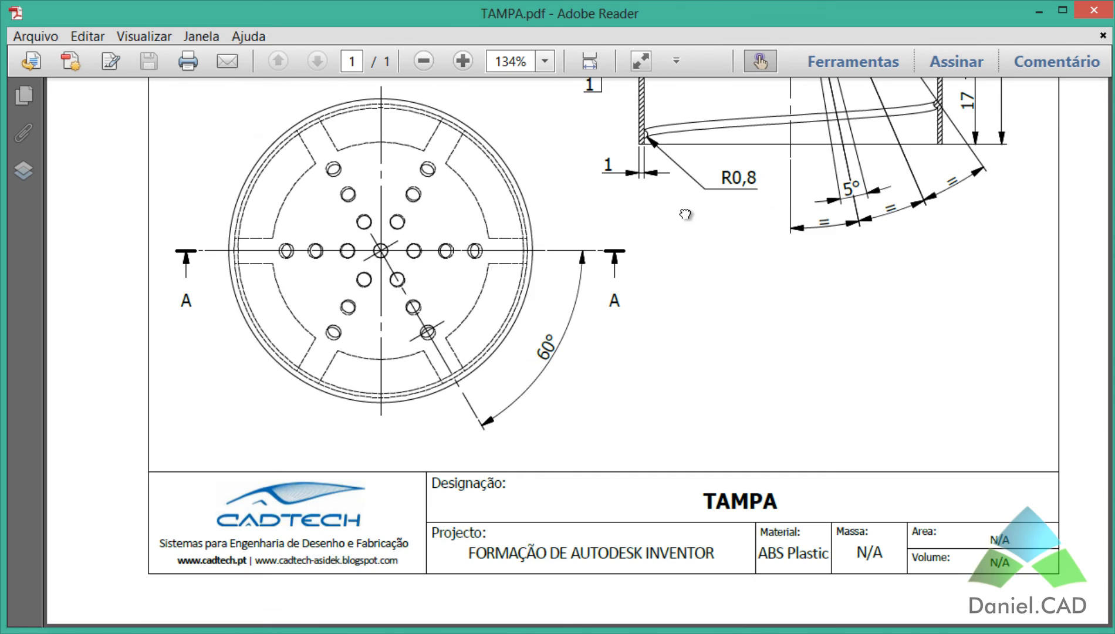
scroll(686, 507, "up", 4)
scroll(743, 223, "up", 5, "ctrl")
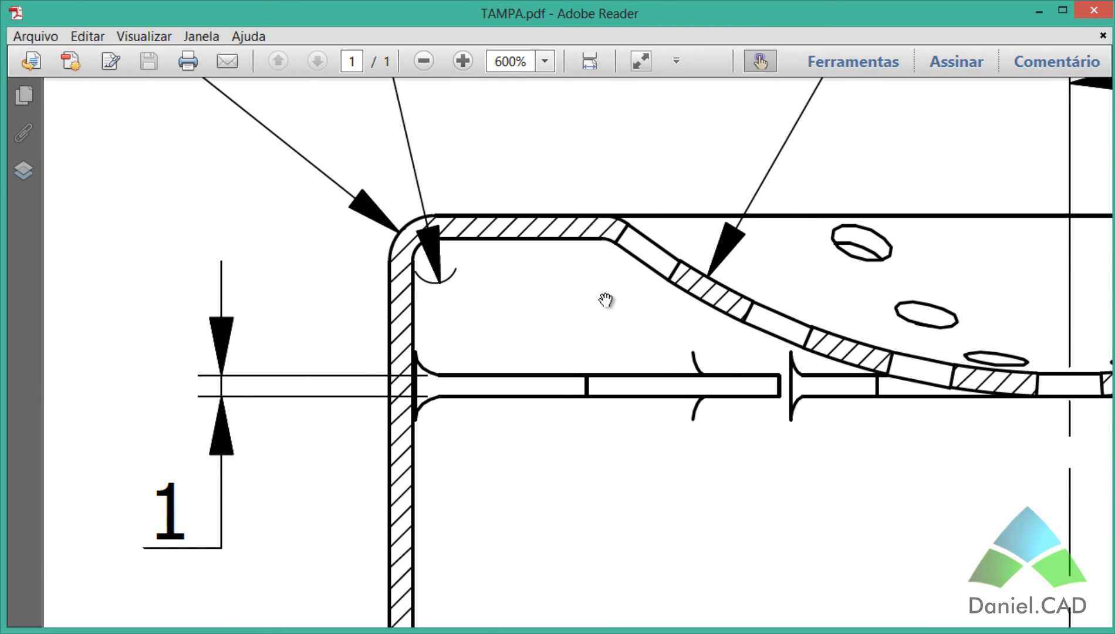
scroll(605, 300, "down", 2, "ctrl")
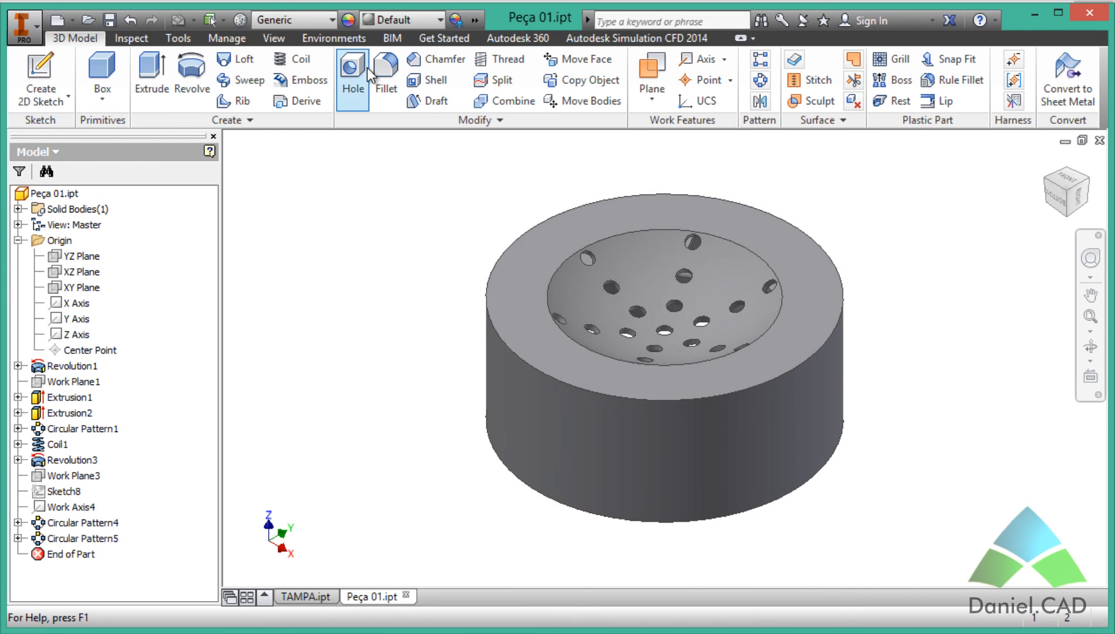
Switch back to Inventor and fillet the outer circular edge of the cap's domed end face with a 2 mm radius
left_click(386, 67)
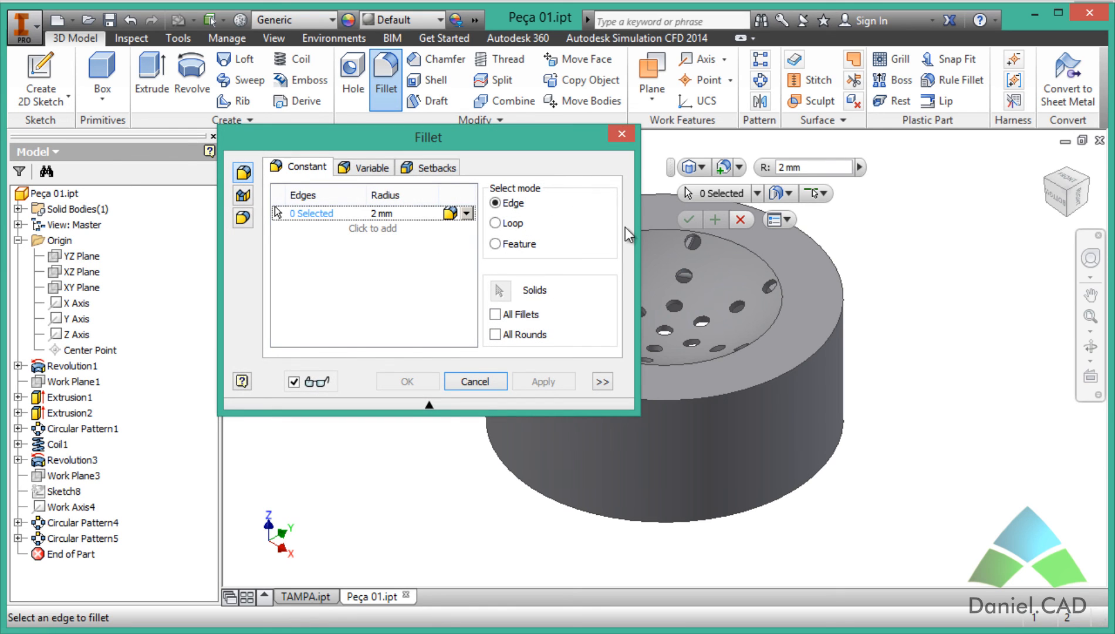
middle_click_drag(874, 308, 954, 337)
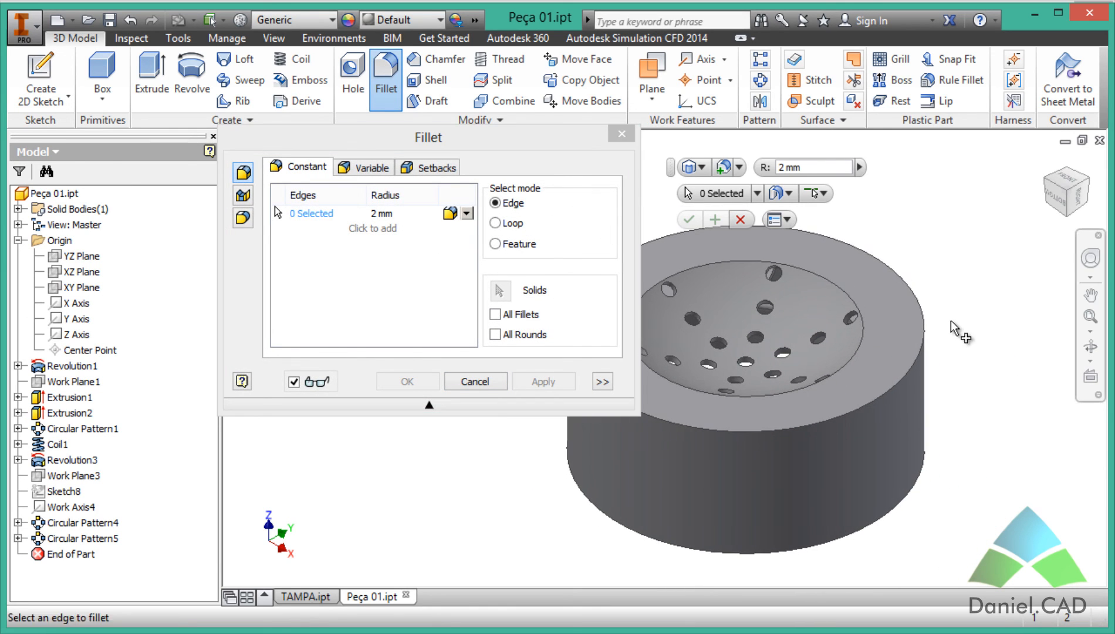
left_click(928, 318)
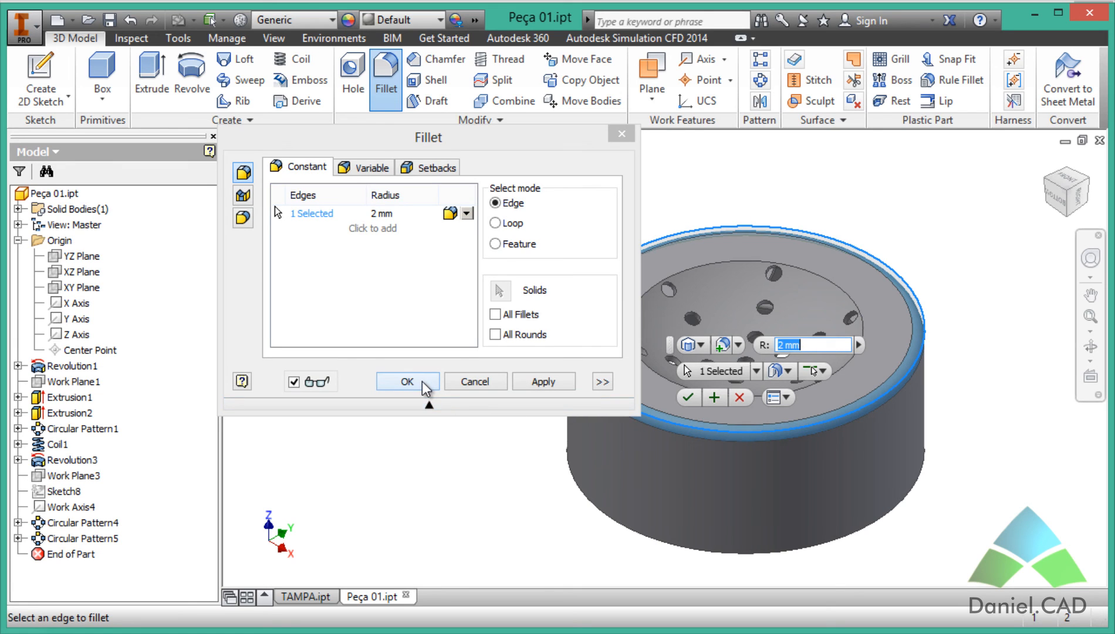
left_click(421, 382)
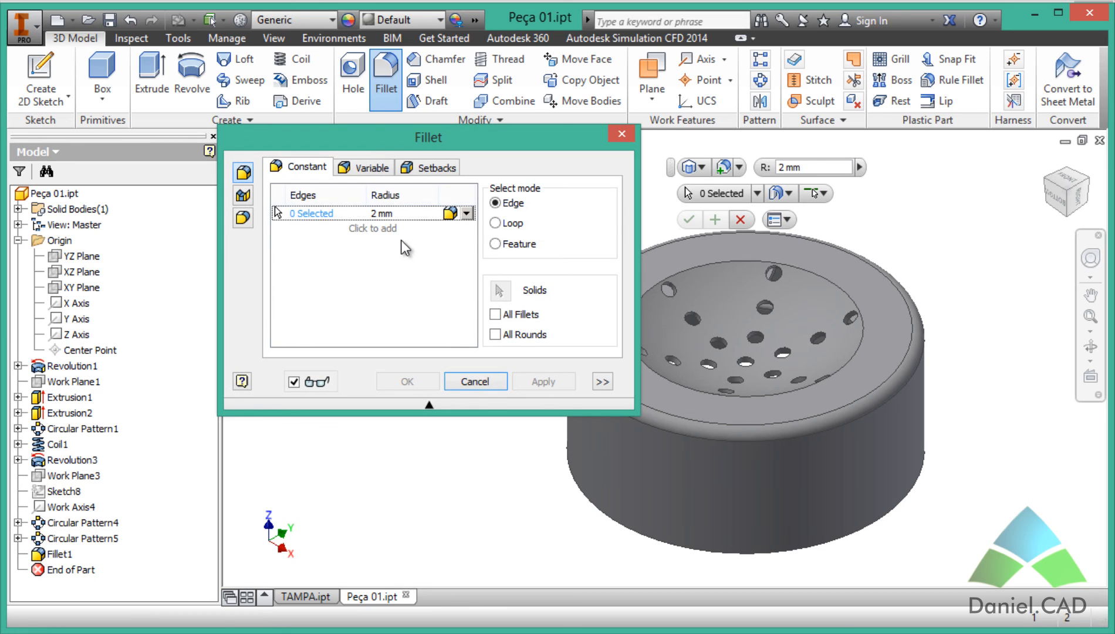
Fillet the dome's circular rim on the end face and the interior corner along the cap's side wall with a 1 mm radius
type("1")
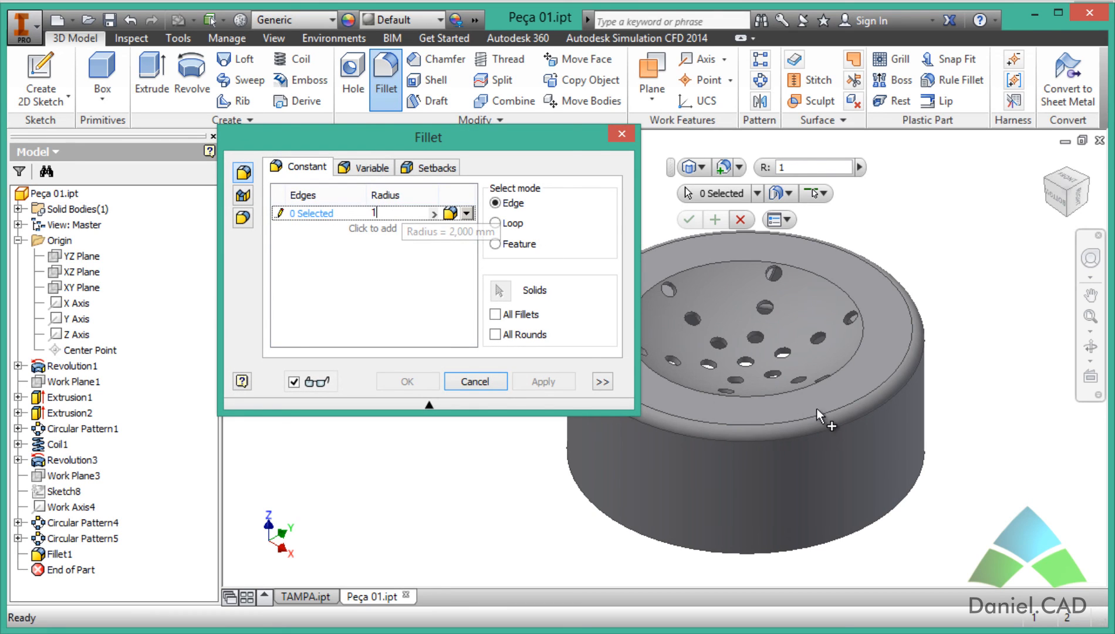
left_click(848, 369)
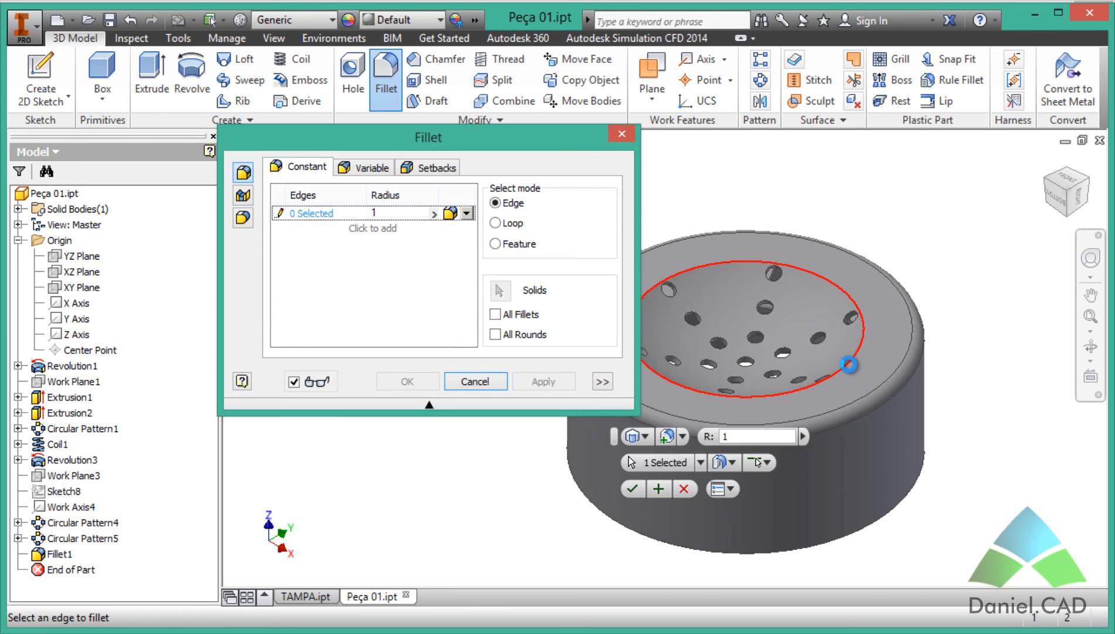
middle_click_drag(924, 508, 789, 235, "shift")
left_click(778, 229)
middle_click_drag(944, 474, 1001, 516)
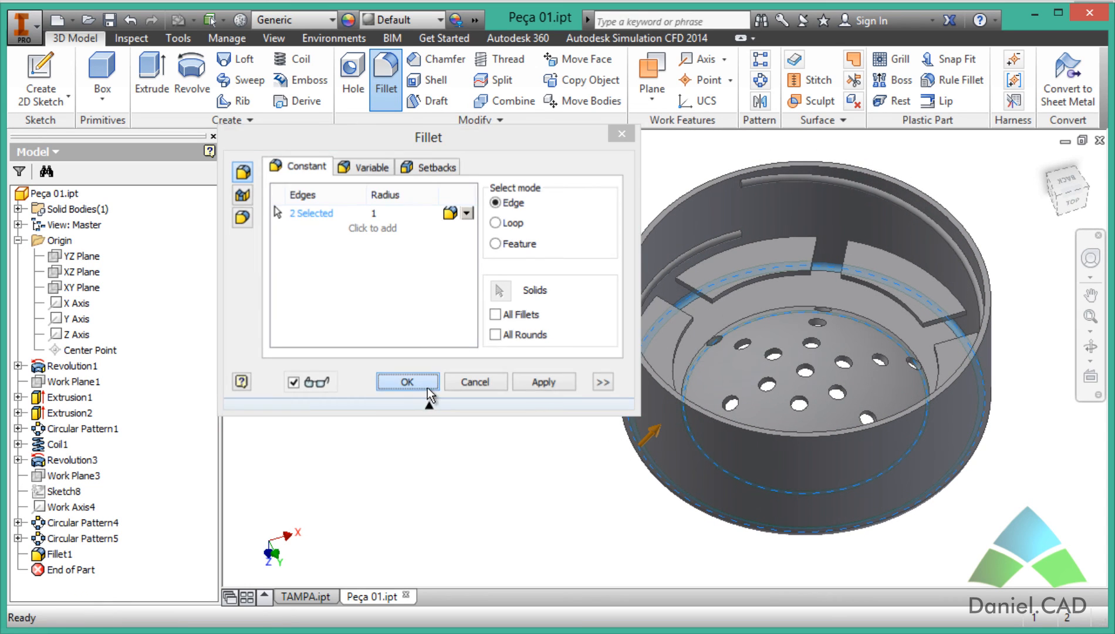
left_click(407, 381)
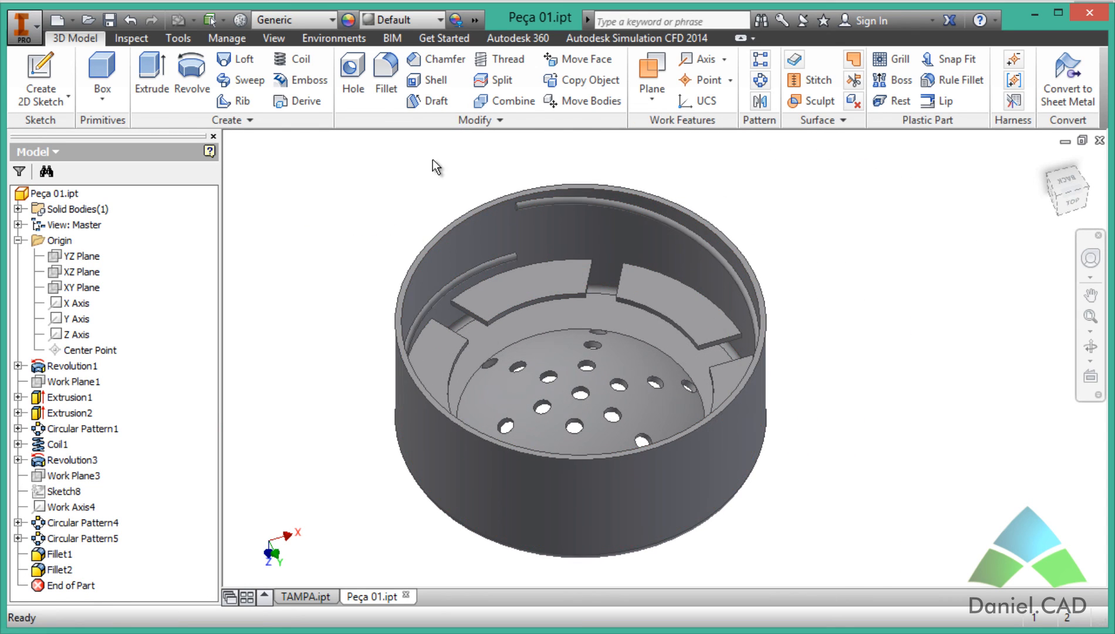
Start a 1 mm fillet and select one wall-side arc edge on each of three neighbouring interior tabs
left_click(375, 67)
middle_click_drag(570, 297, 777, 320)
left_click(753, 288)
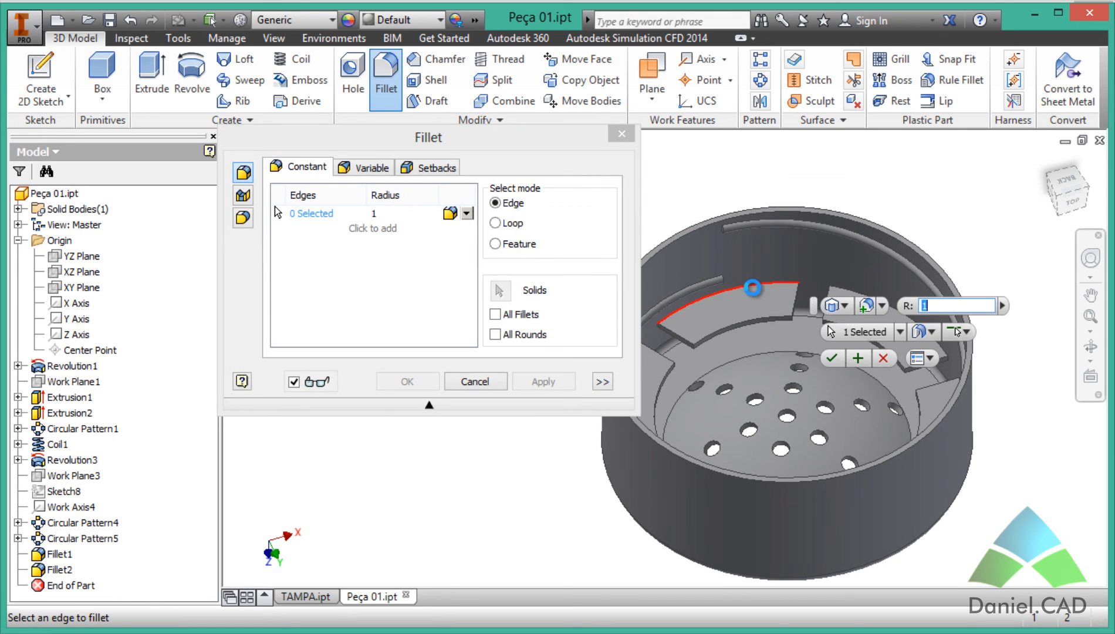
left_click(843, 291)
middle_click_drag(719, 395, 900, 400)
left_click(827, 371)
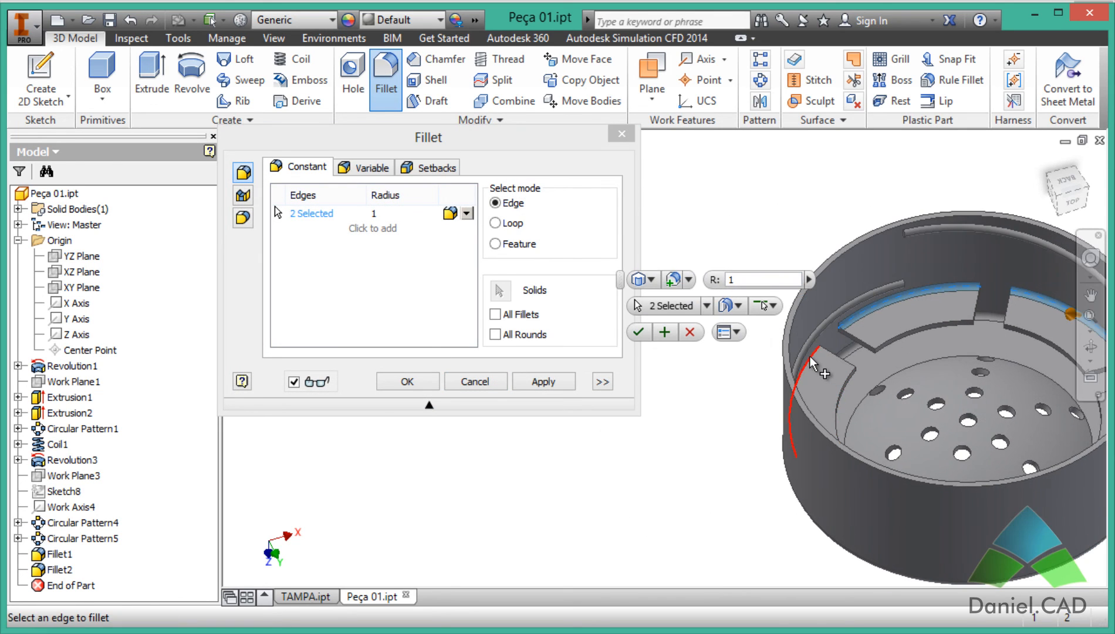
Add both wall-side arc edges of each of the other three interior tabs to the 1 mm fillet
middle_click_drag(724, 423, 696, 506, "shift")
middle_click_drag(851, 518, 763, 271)
middle_click_drag(764, 495, 691, 492, "shift")
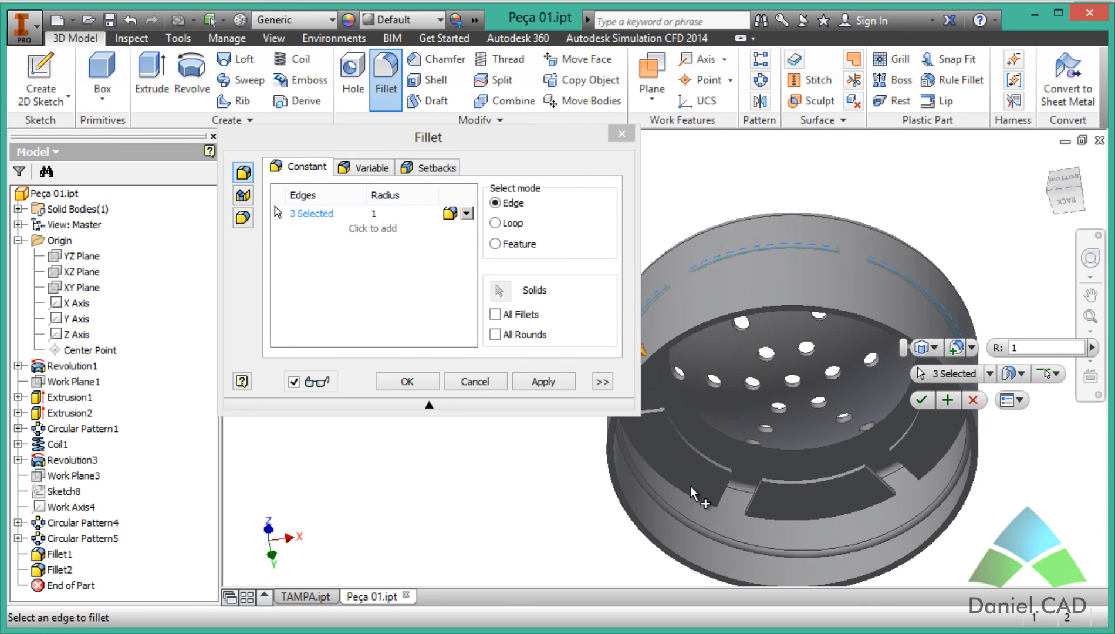
left_click(690, 495)
left_click(655, 443)
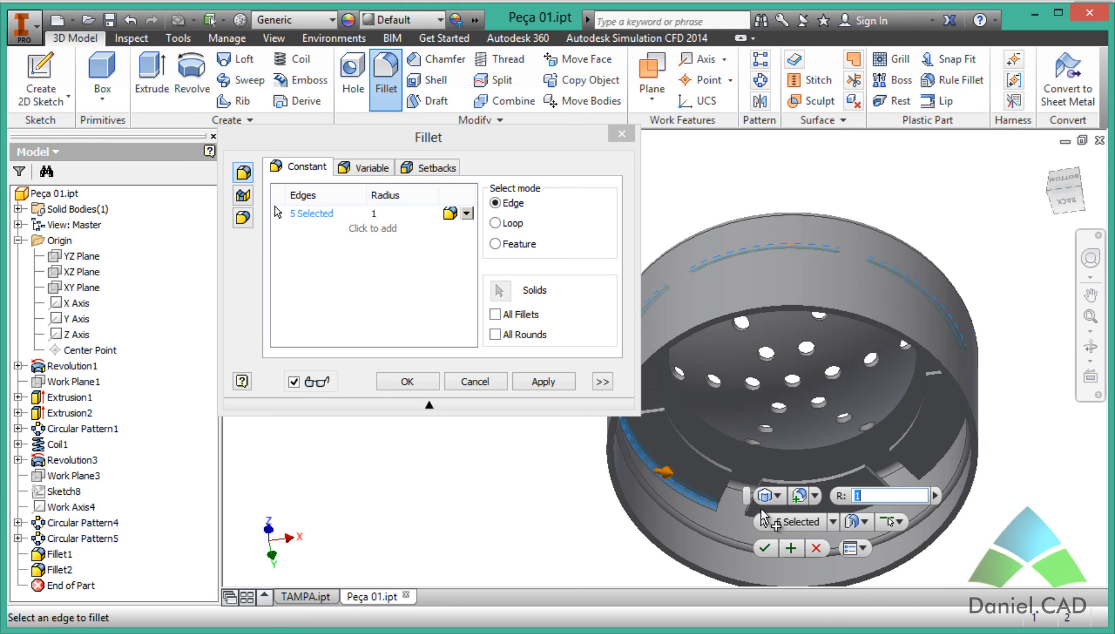
scroll(745, 521, "down", 5)
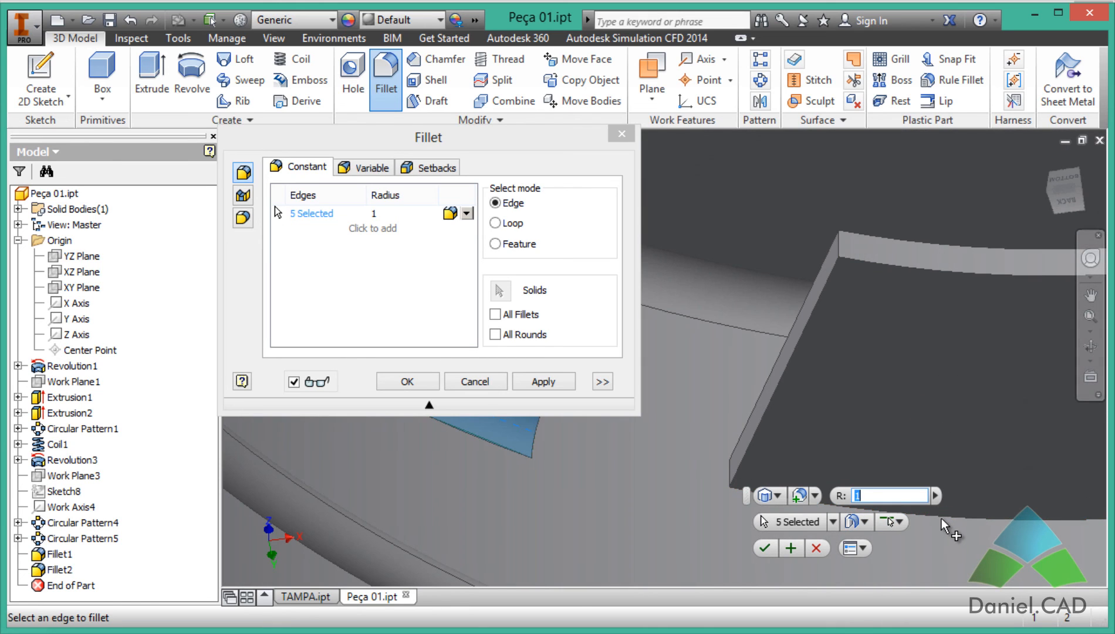
left_click(945, 516)
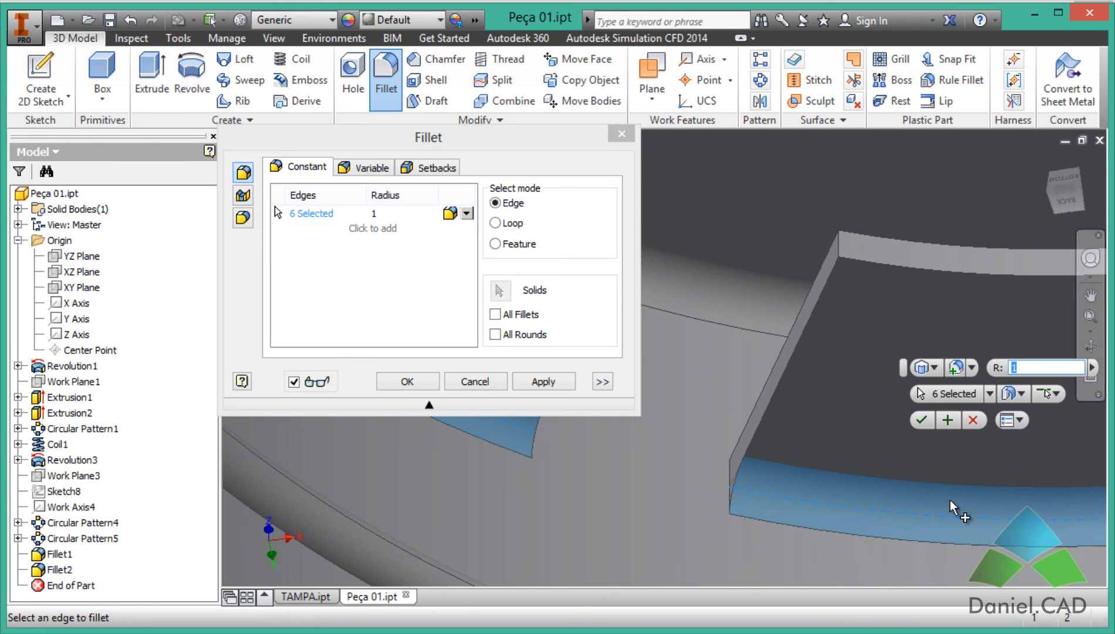
left_click(757, 469)
scroll(674, 480, "up", 5)
scroll(752, 433, "down", 2)
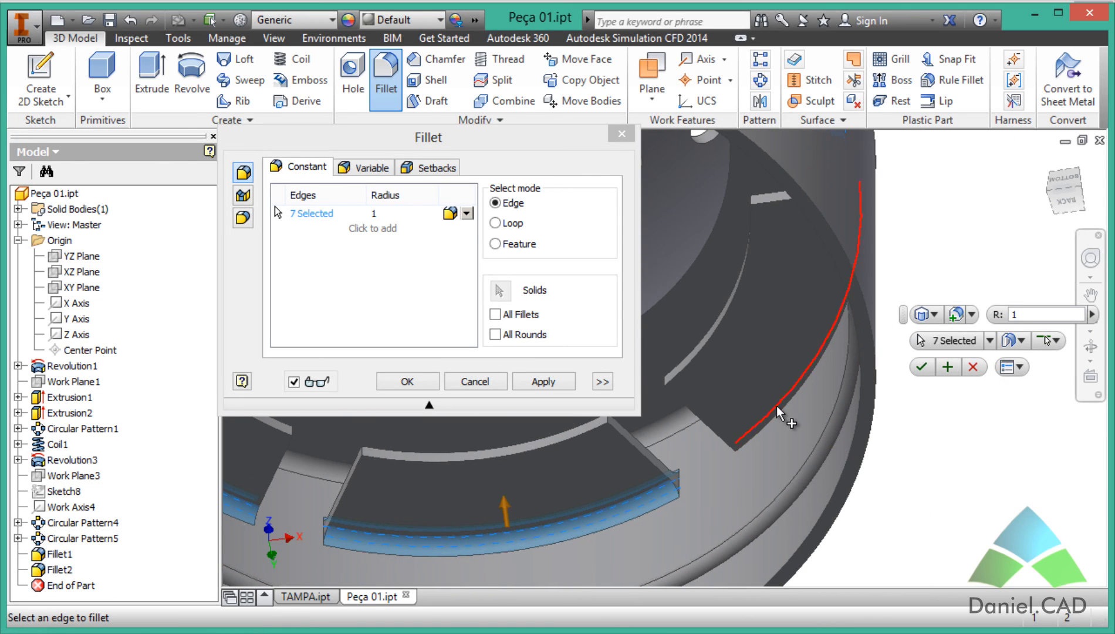
left_click(786, 418)
left_click(765, 449)
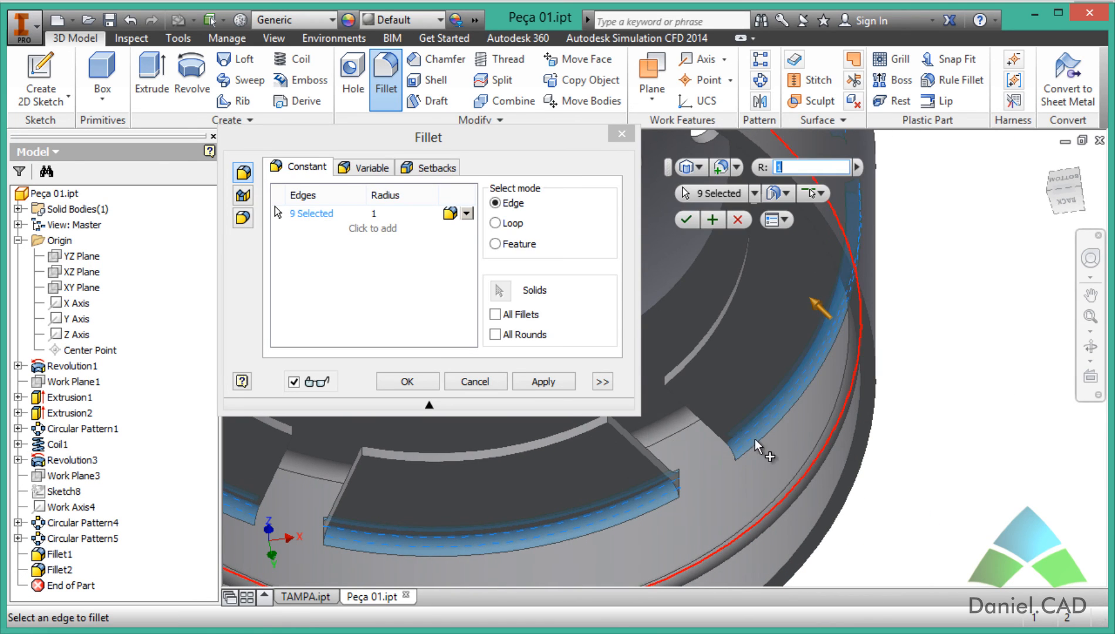
Add the remaining wall-side arc edges of the first three tabs and apply the 1 mm fillet
scroll(711, 428, "up", 3)
middle_click_drag(710, 424, 760, 339, "shift")
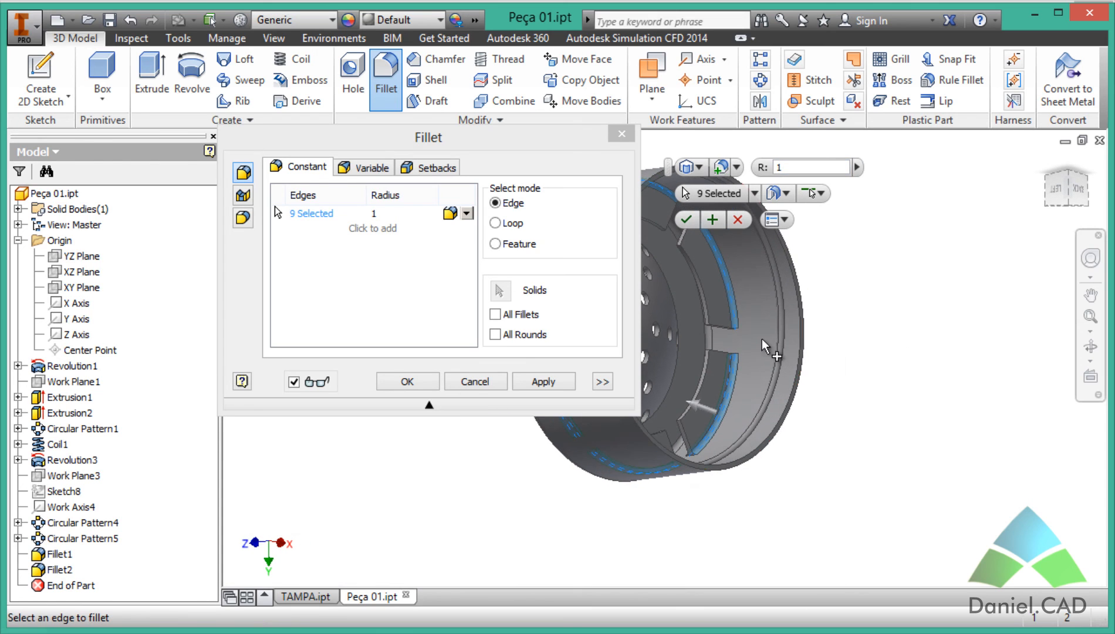
left_click(729, 306)
middle_click_drag(738, 301, 712, 397, "shift")
left_click(868, 370)
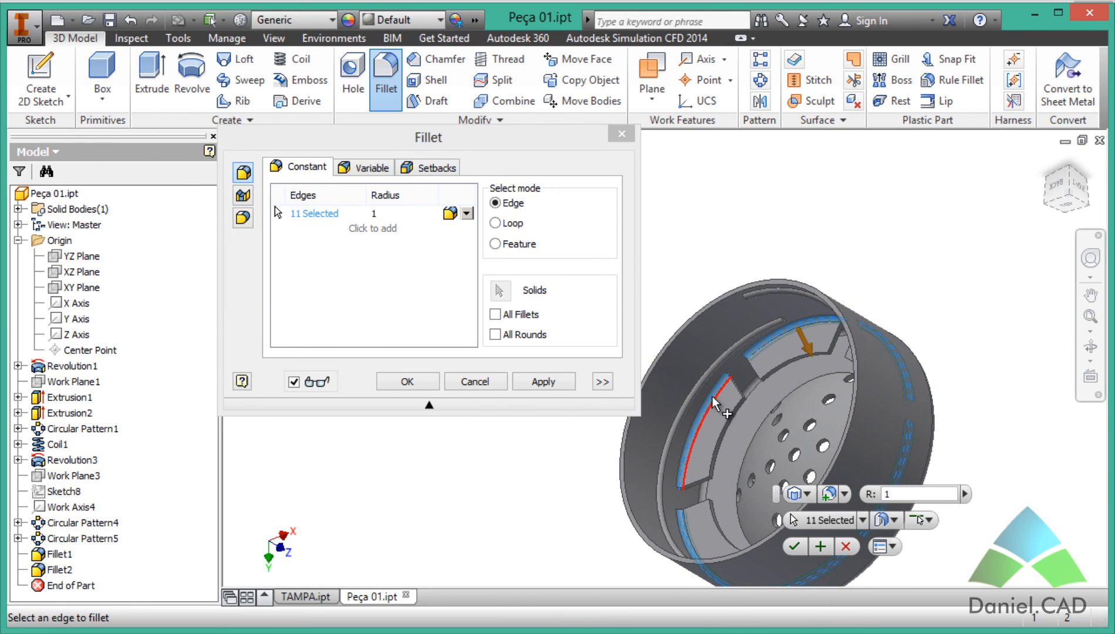
left_click(717, 398)
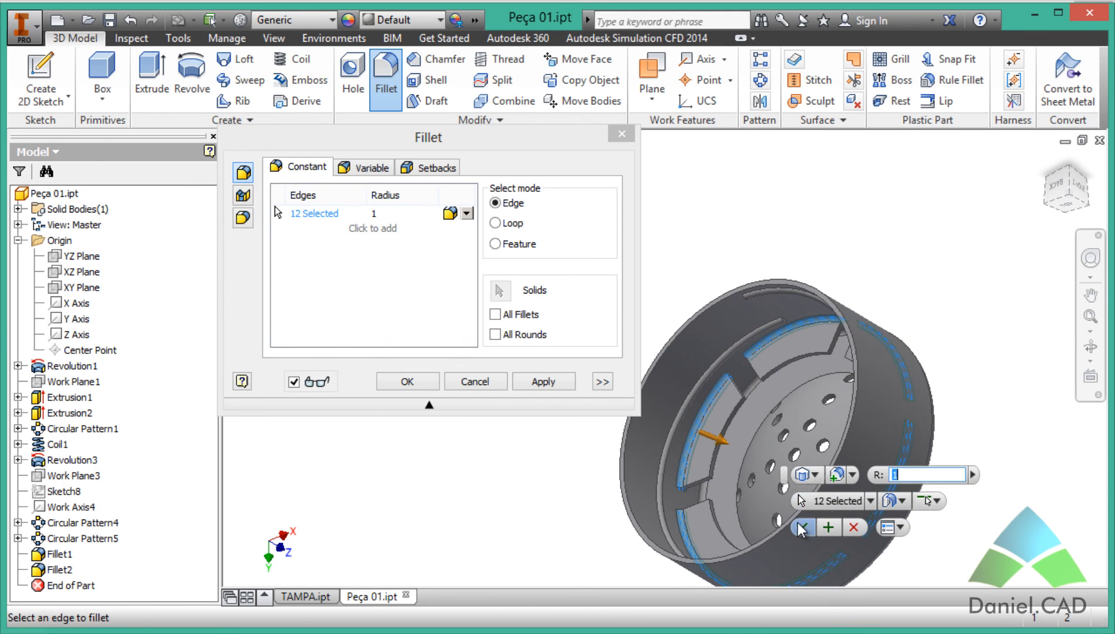
key("Return")
Return the cap to the home view and display it in Perspective instead of Orthographic
middle_click_drag(724, 319, 886, 372, "shift")
key("F6")
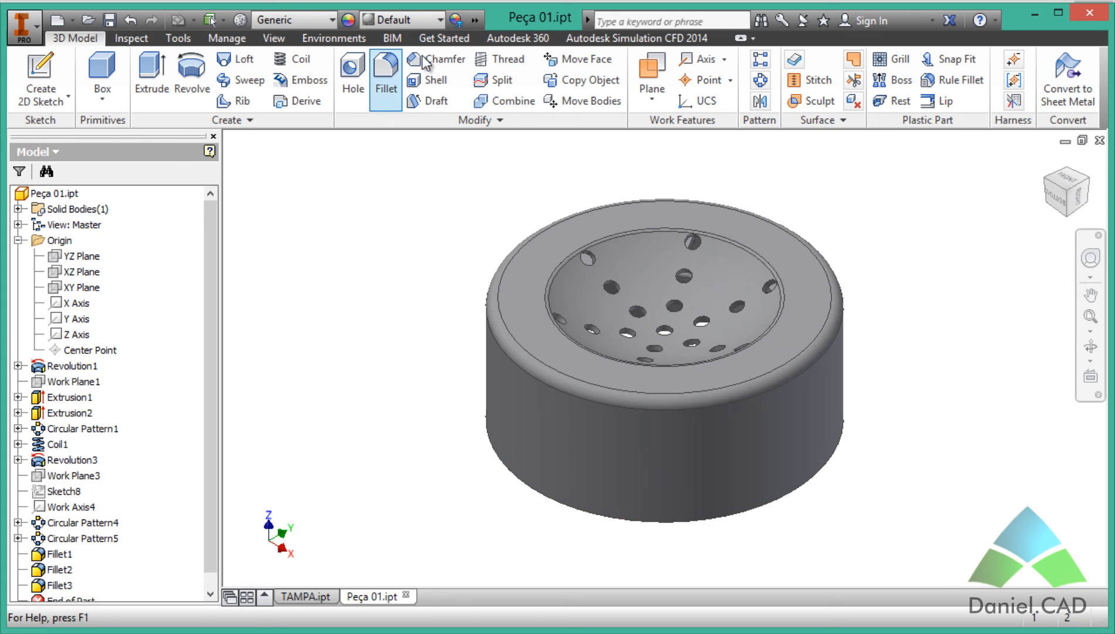
left_click(274, 38)
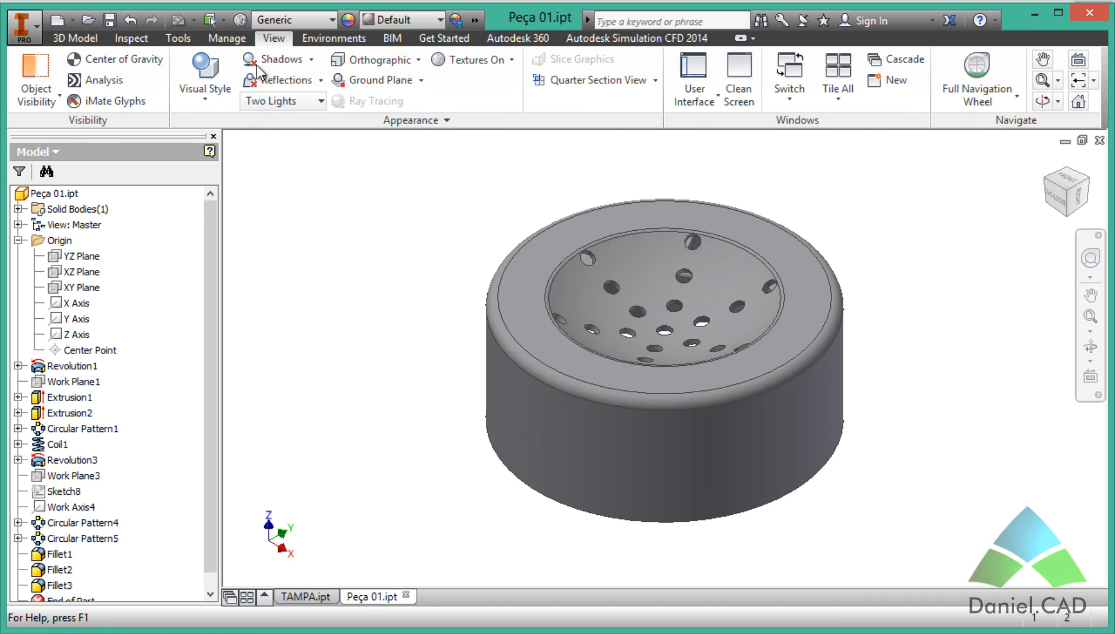
left_click(371, 62)
left_click(372, 82)
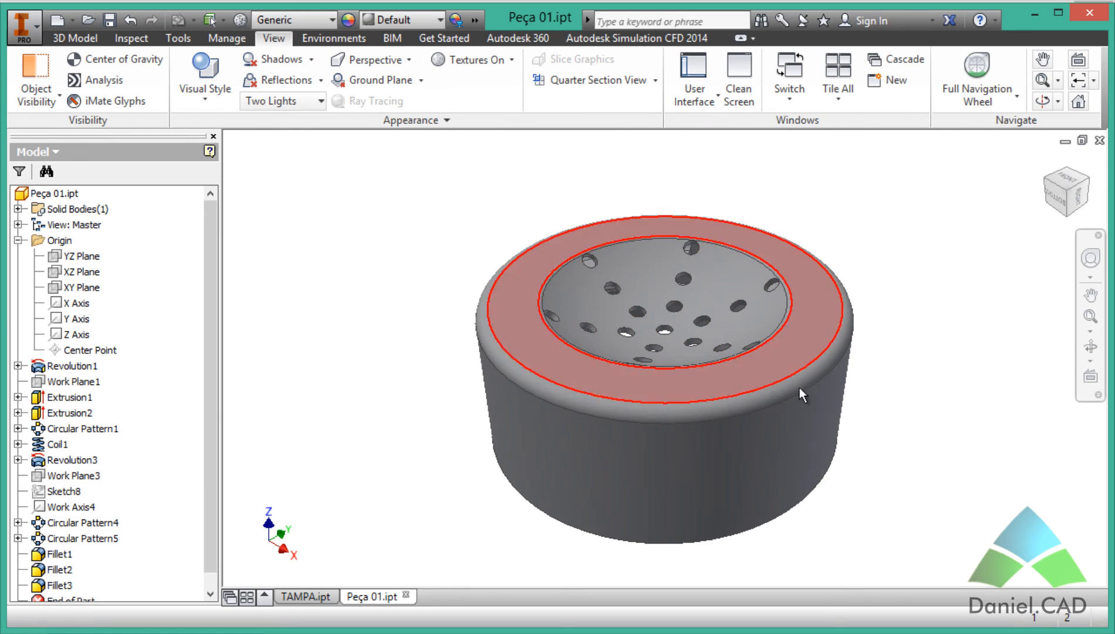
Switch to the browser to view the Autodesk Inventor users' group page and the cadtech.pt site, and return to Inventor
left_click(432, 633)
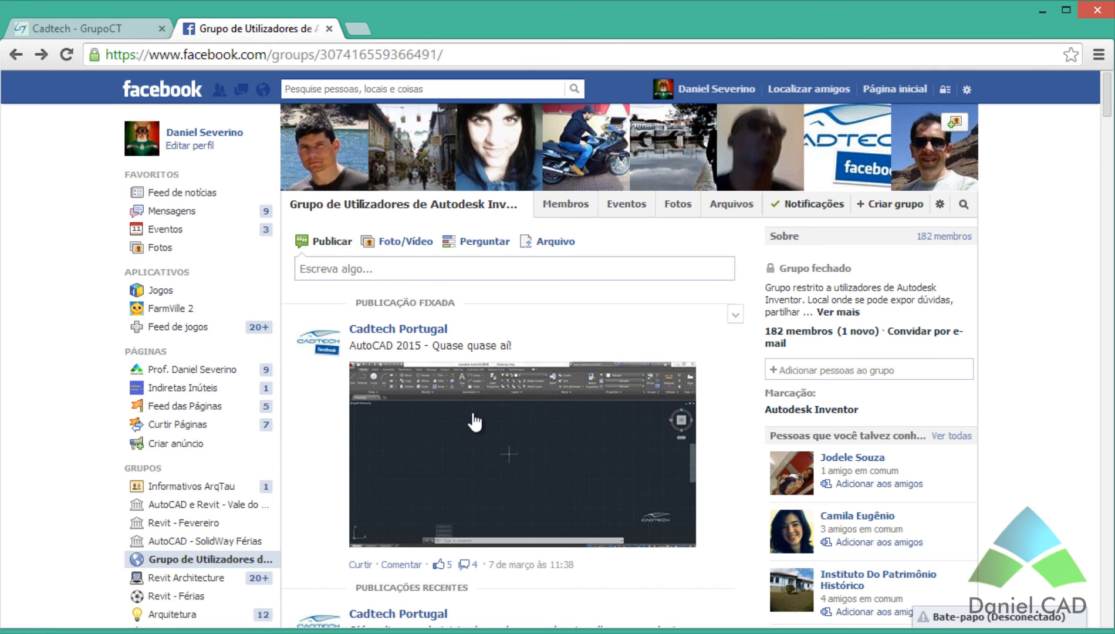
left_click(128, 34)
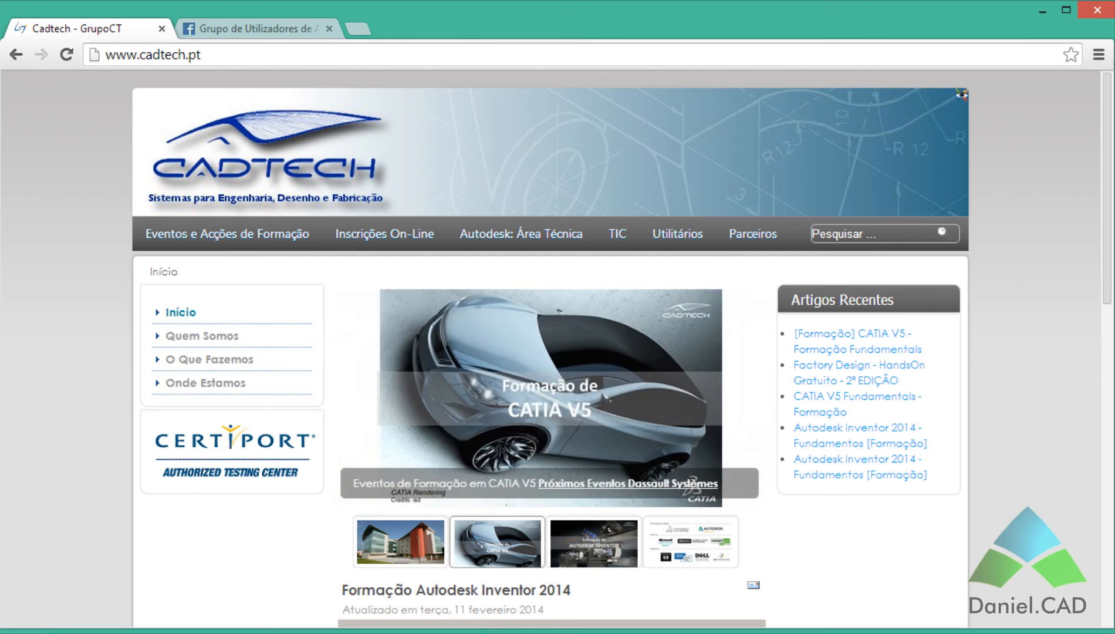
left_click(509, 632)
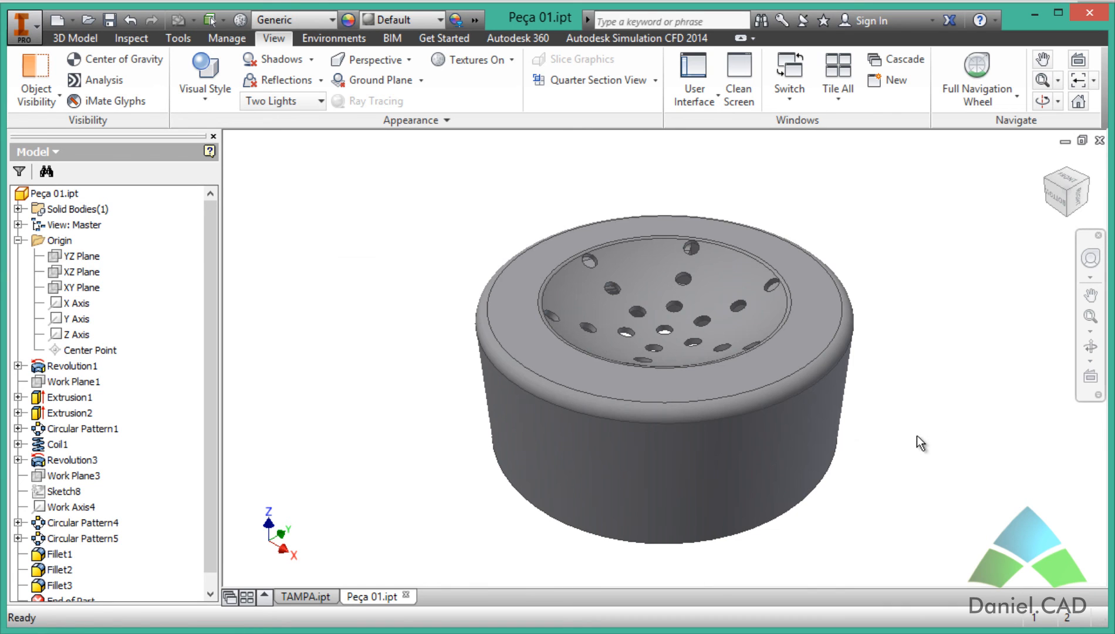
Roll the part back by placing the End of Part marker directly after Revolution1 and examine the base body
middle_click_drag(917, 435, 901, 427)
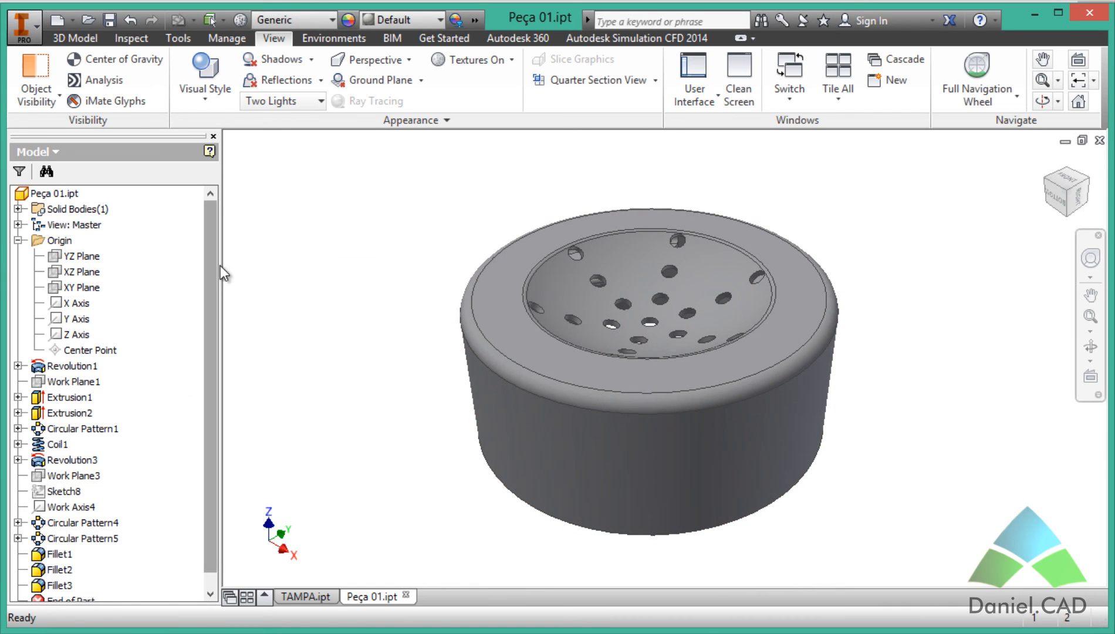
scroll(194, 328, "down", 1)
left_click_drag(77, 464, 74, 362)
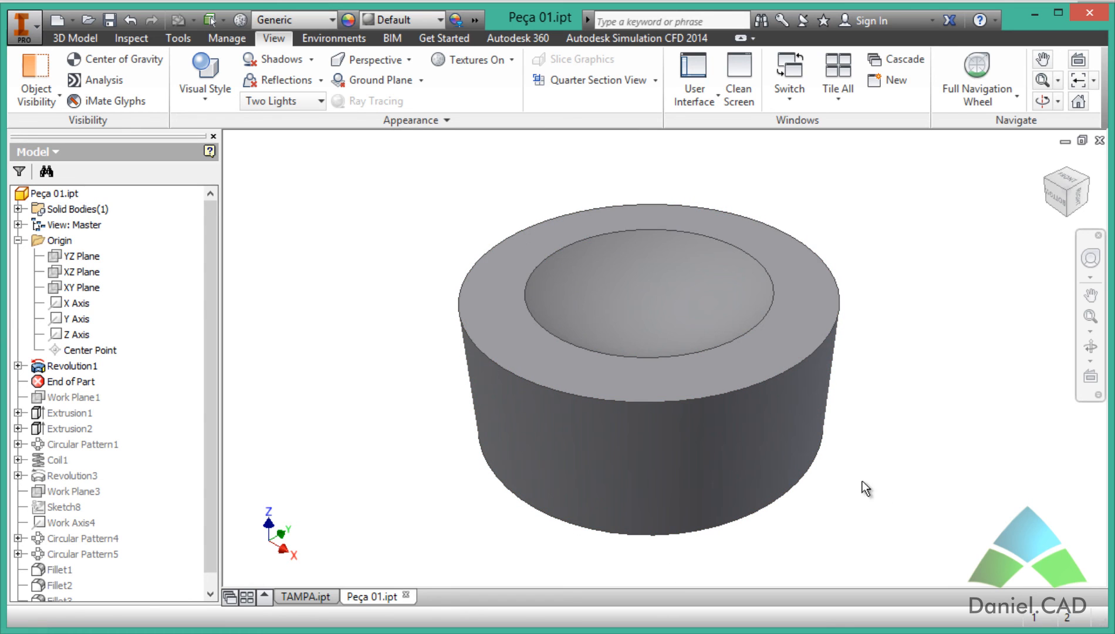
mouse_move(731, 533)
middle_mouse_down("shift")
mouse_move(729, 450)
mouse_move(728, 514)
middle_mouse_up("shift")
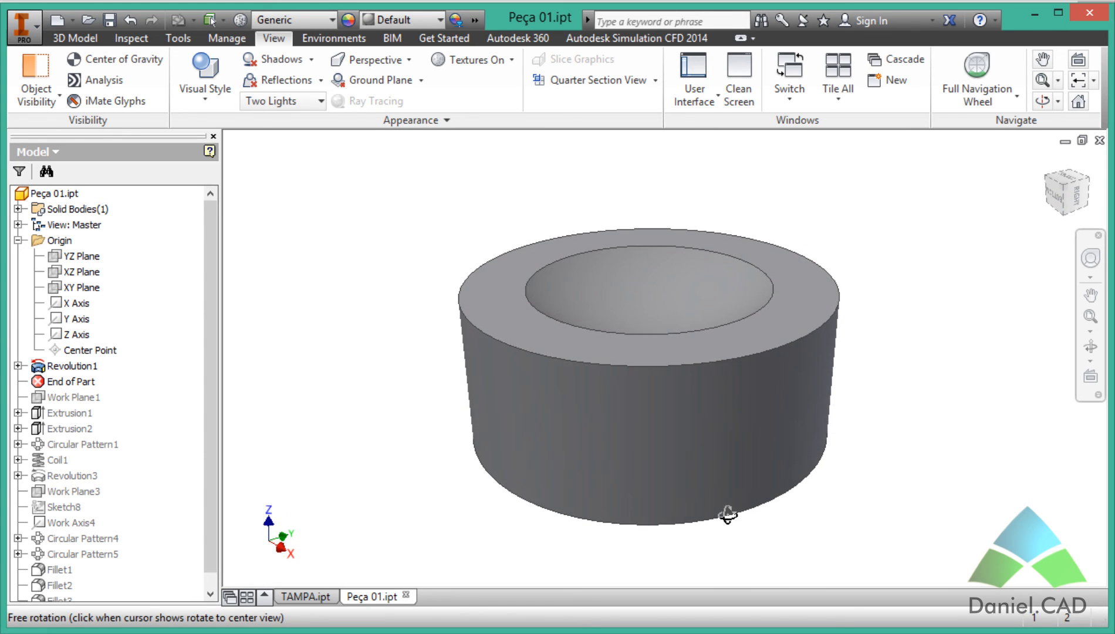
Advance the End of Part marker through Work Plane1, Extrusion1, Extrusion2 and Circular Pattern1 to review how the interior tabs were built
left_click(64, 381)
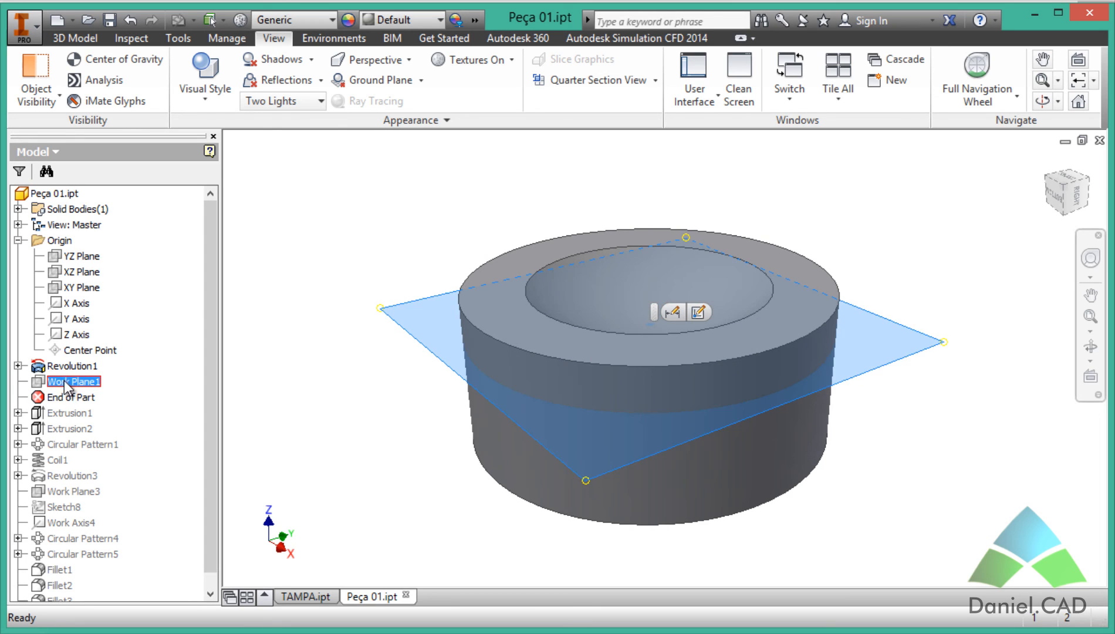
left_click_drag(87, 395, 79, 413)
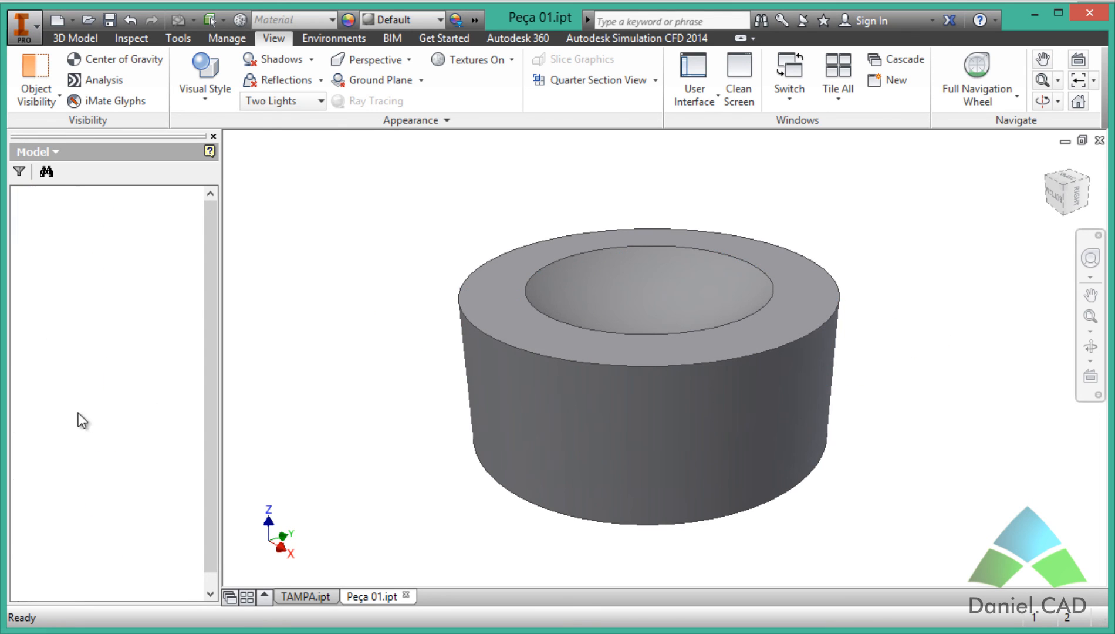
middle_click_drag(378, 448, 392, 365, "shift")
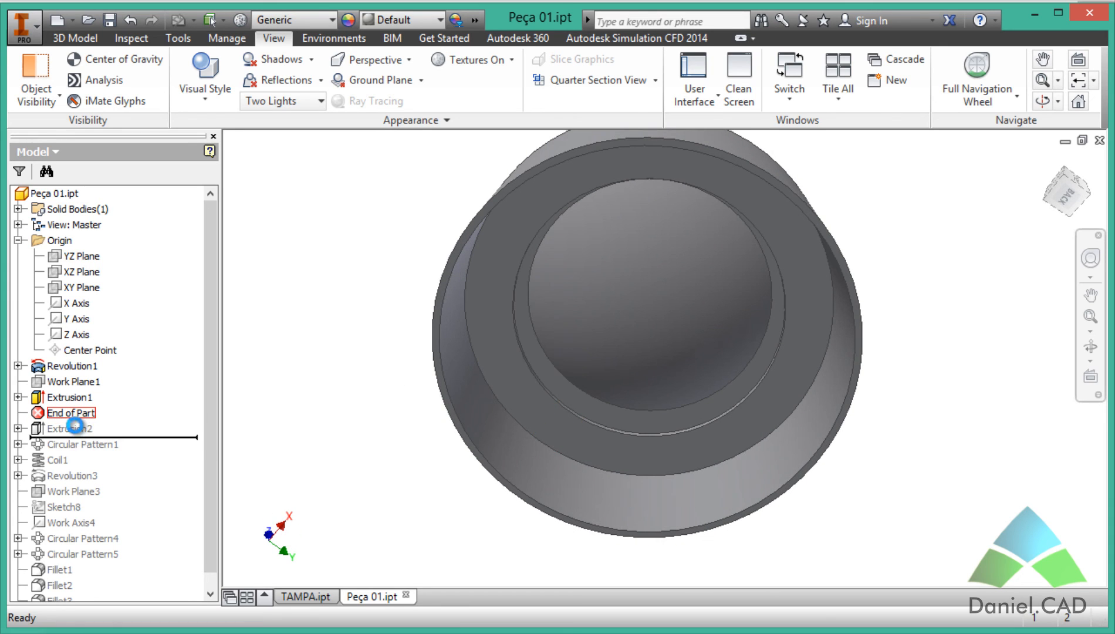
left_click_drag(75, 425, 82, 450)
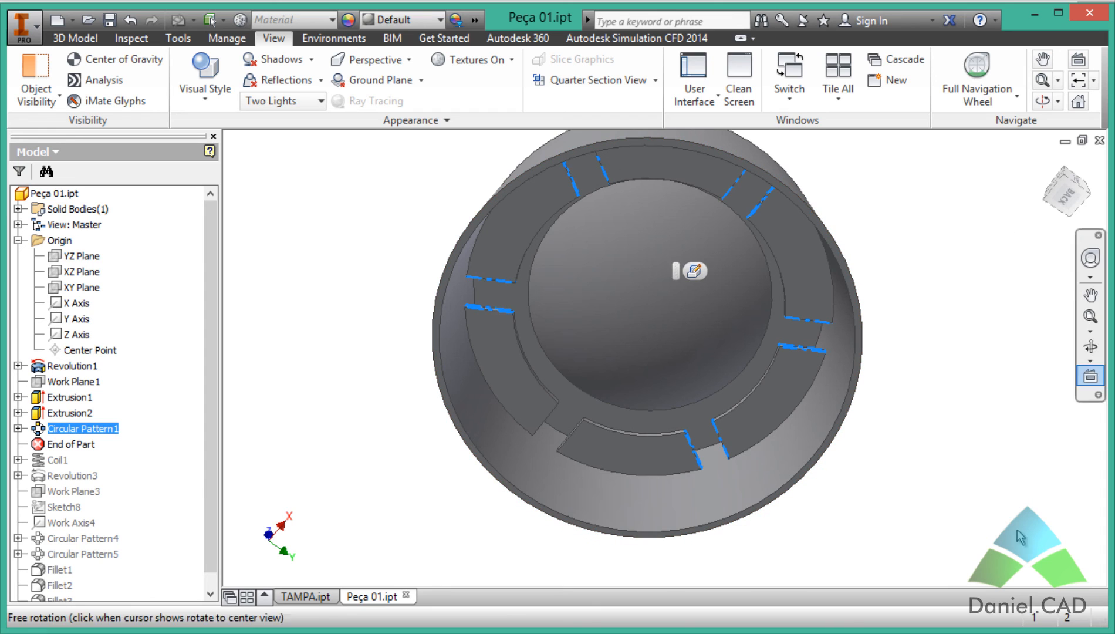
left_click(444, 457)
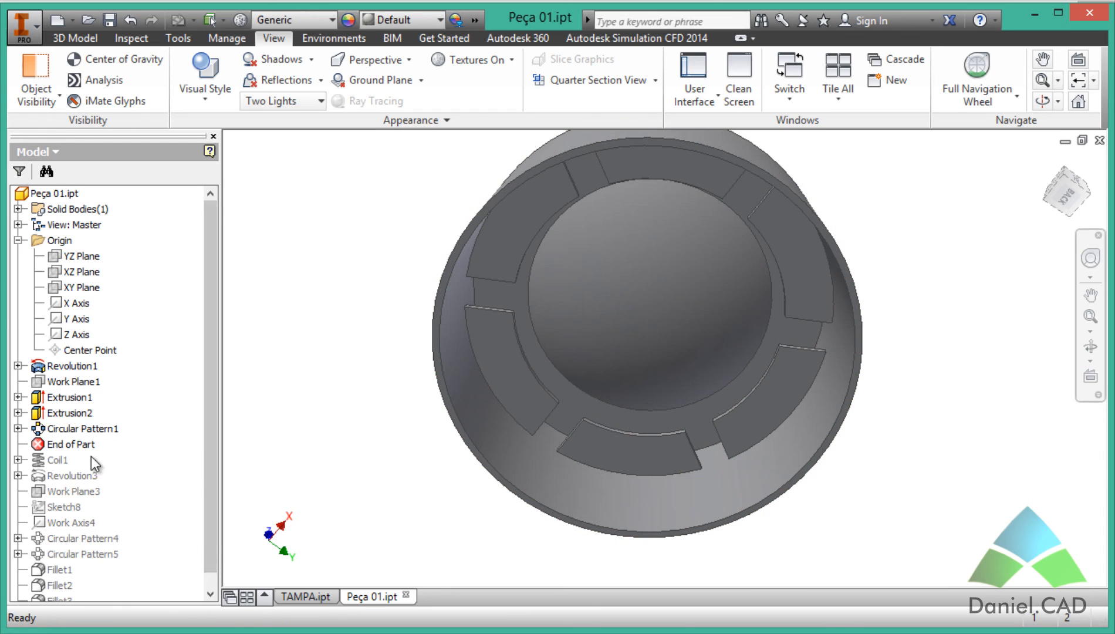
Advance the End of Part marker past Coil1 and Revolution3 to review the interior thread and the dome's central hole
left_click_drag(88, 449, 69, 463)
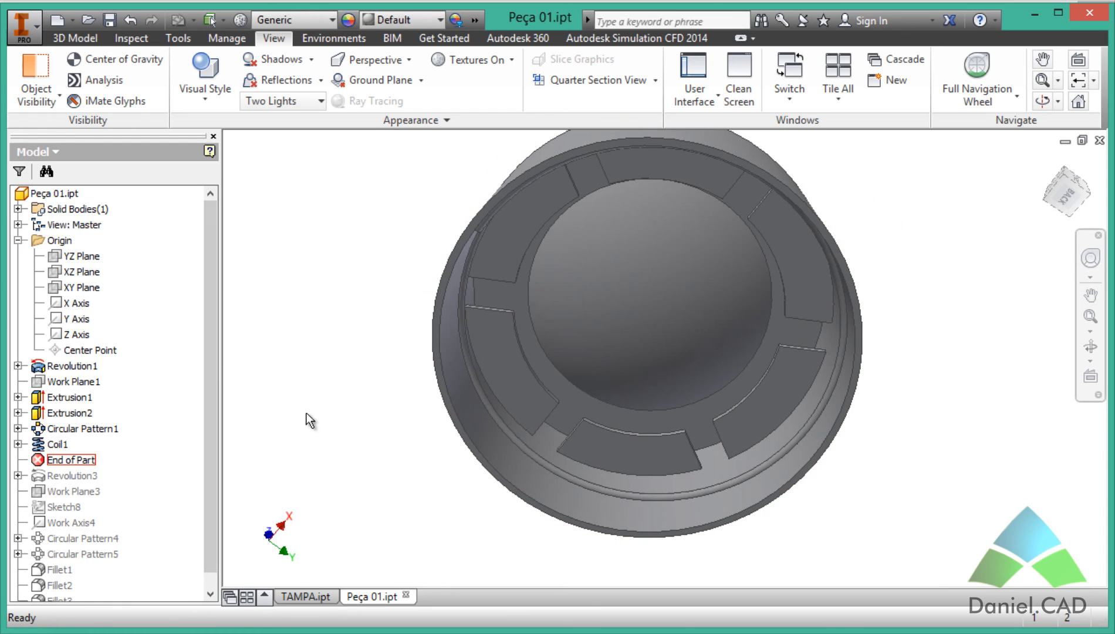
middle_click_drag(376, 397, 380, 398, "shift")
middle_click_drag(946, 372, 923, 377, "shift")
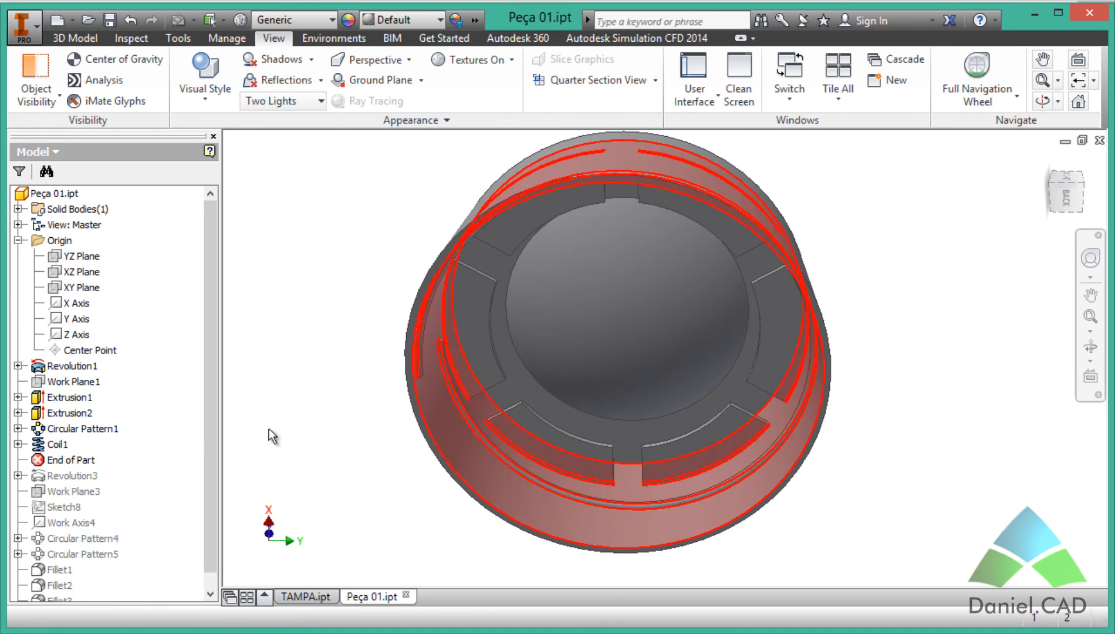
left_click_drag(70, 461, 72, 474)
middle_click_drag(600, 319, 755, 359, "shift")
middle_click_drag(787, 322, 830, 350)
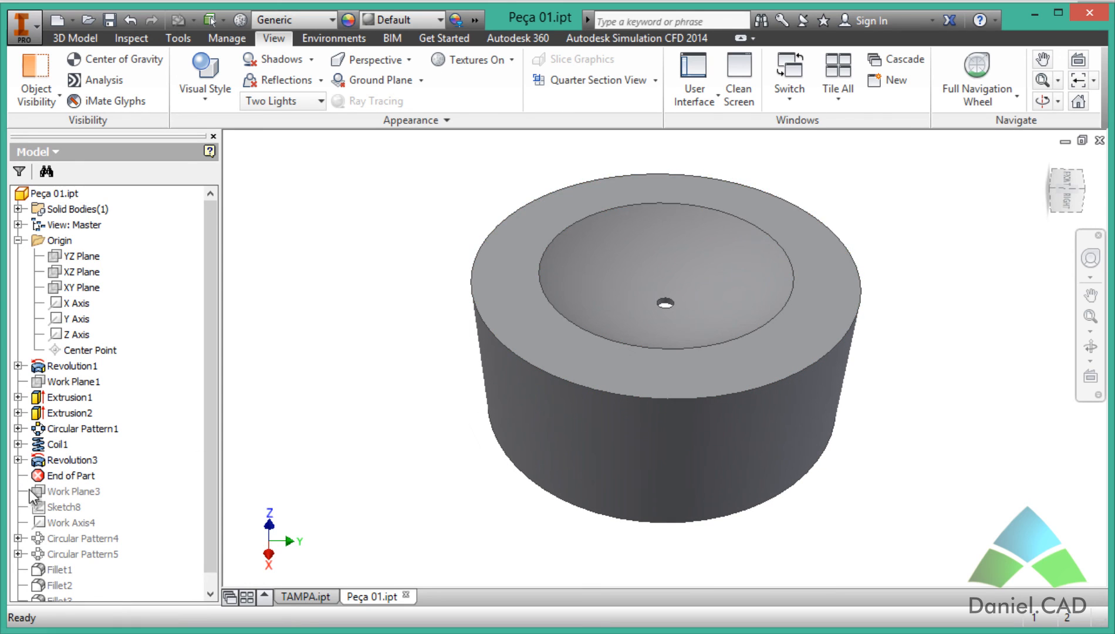
Advance the End of Part marker past Circular Pattern4, highlighting Work Plane3, Sketch8 and Work Axis4 to review the row of dome holes
left_click_drag(77, 476, 82, 520)
left_click(79, 477)
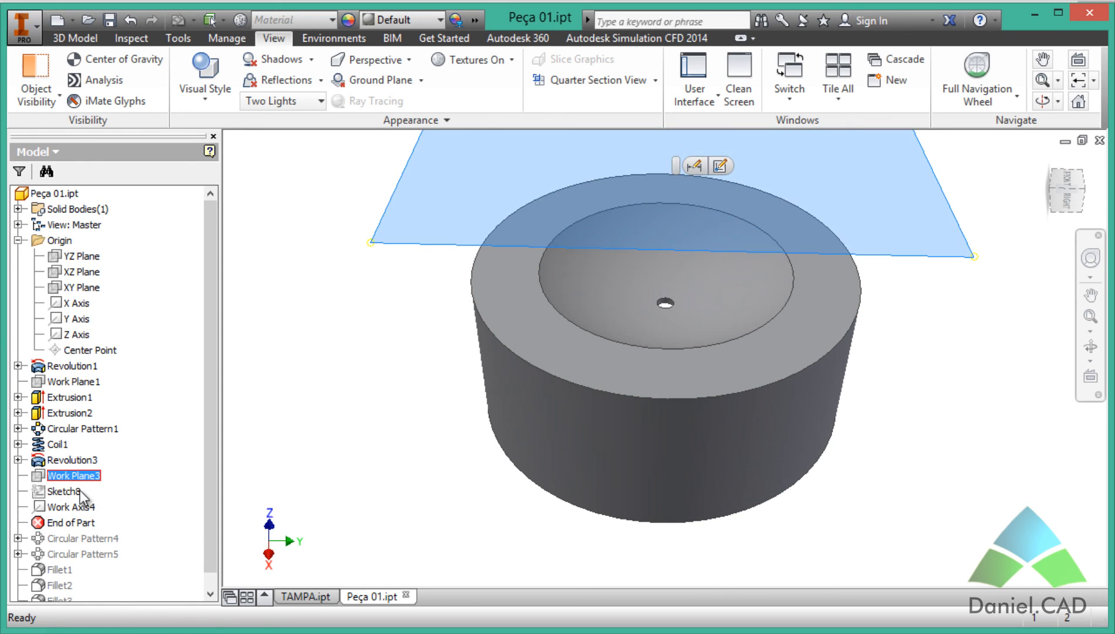
left_click(76, 492)
left_click(73, 507)
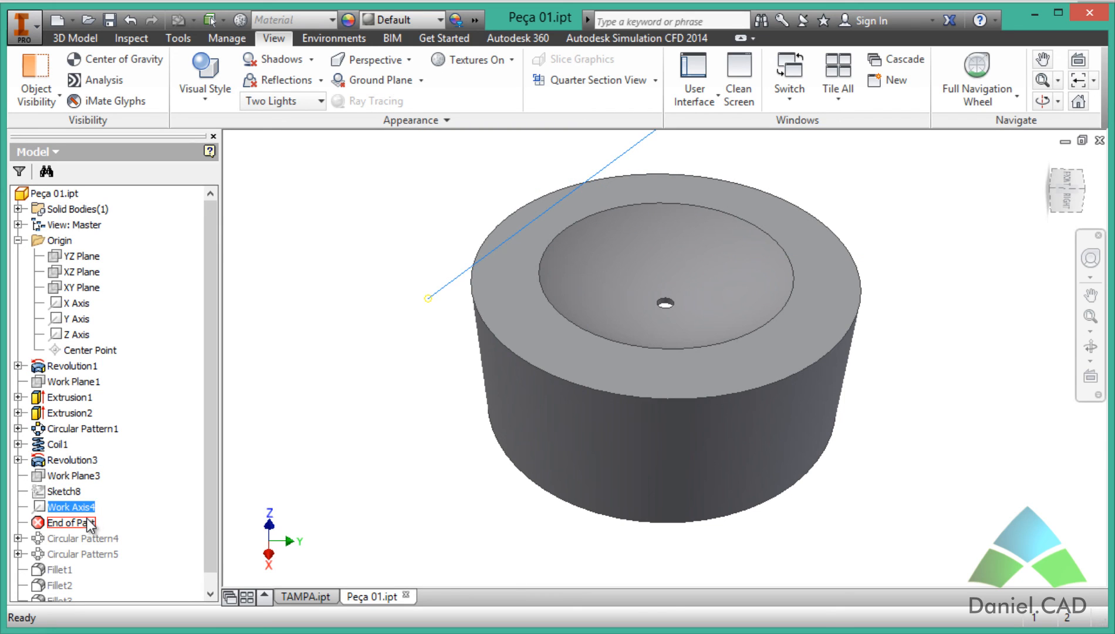
left_click_drag(88, 524, 87, 531)
key("F4")
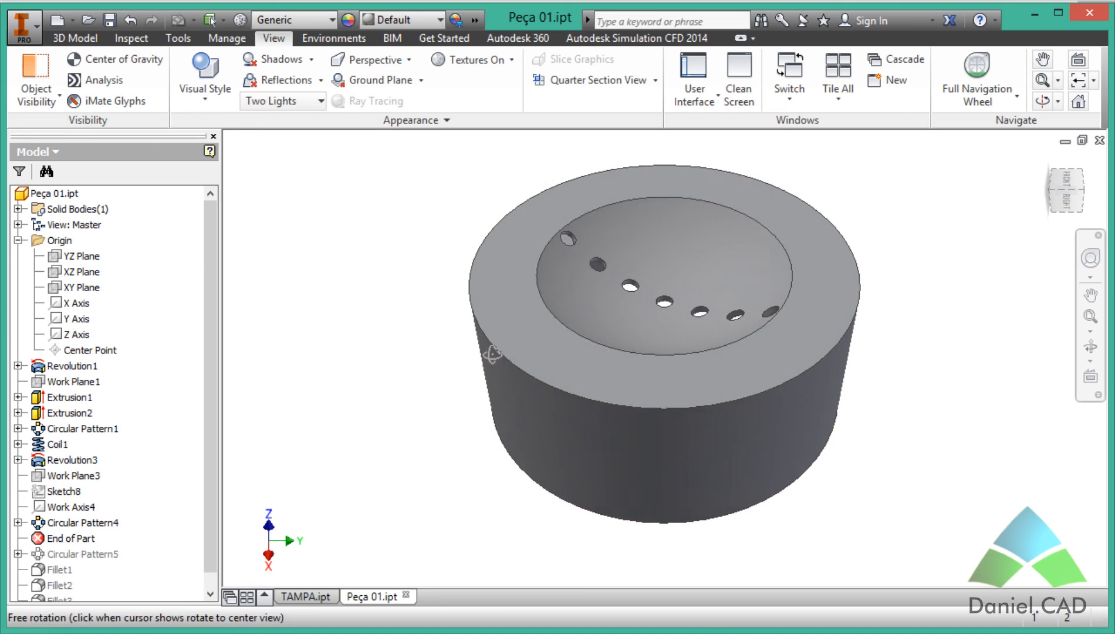
Advance the End of Part marker past Circular Pattern5 to review how the row of holes is repeated around the dome
middle_click_drag(492, 354, 486, 371, "shift")
left_click_drag(210, 383, 210, 402)
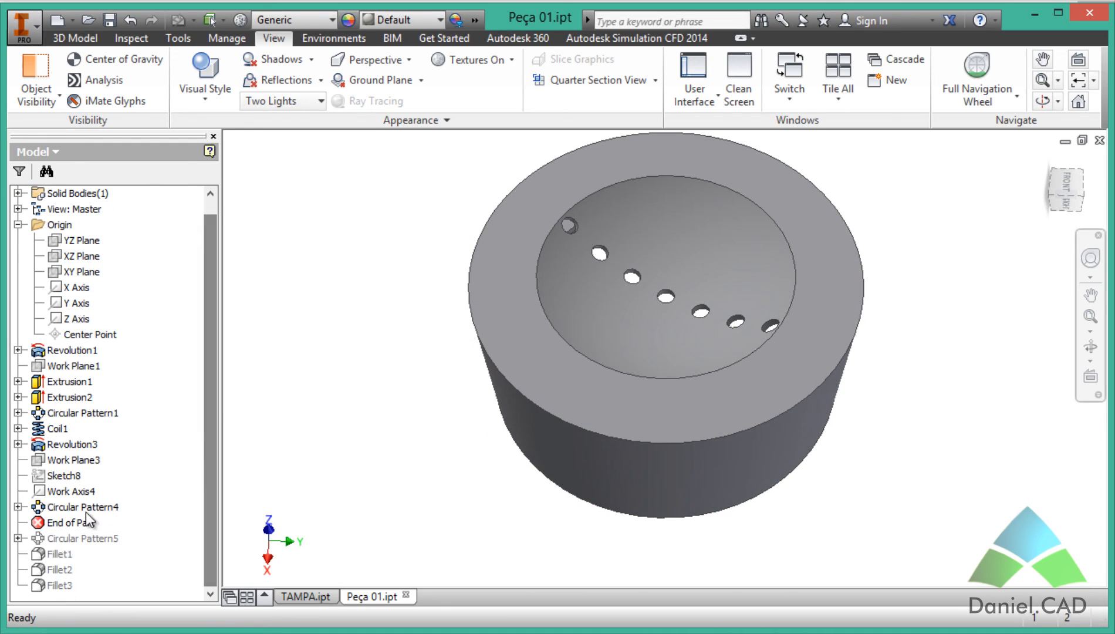
left_click_drag(80, 530, 81, 545)
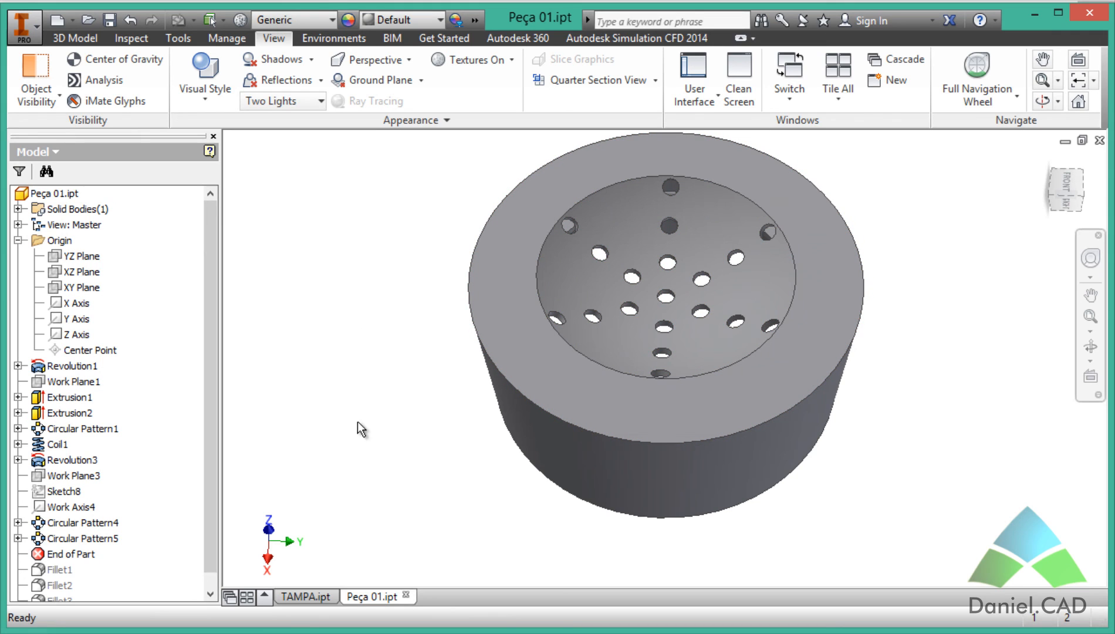
Restore the complete part by moving the End of Part marker past Fillet1, Fillet2 and Fillet3, and inspect the finished cap
scroll(208, 525, "down", 1)
left_click_drag(74, 537, 77, 578)
middle_click_drag(423, 452, 388, 343, "shift")
middle_click_drag(651, 348, 640, 314)
middle_click_drag(738, 346, 727, 448)
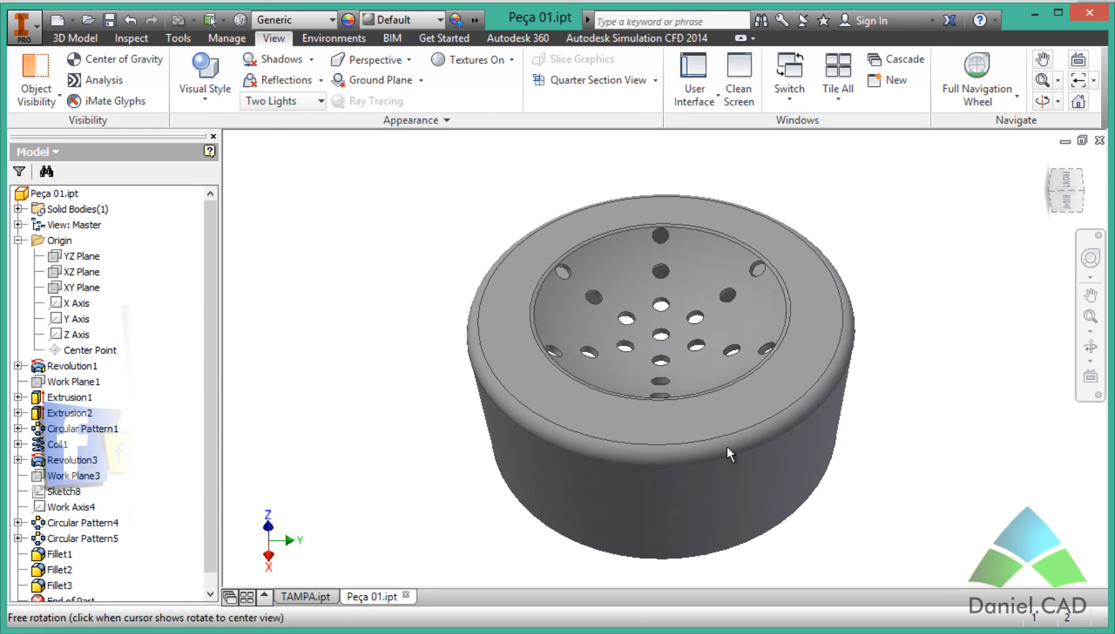
middle_click_drag(897, 420, 908, 408)
scroll(923, 387, "down", 1)
scroll(922, 387, "down", 3)
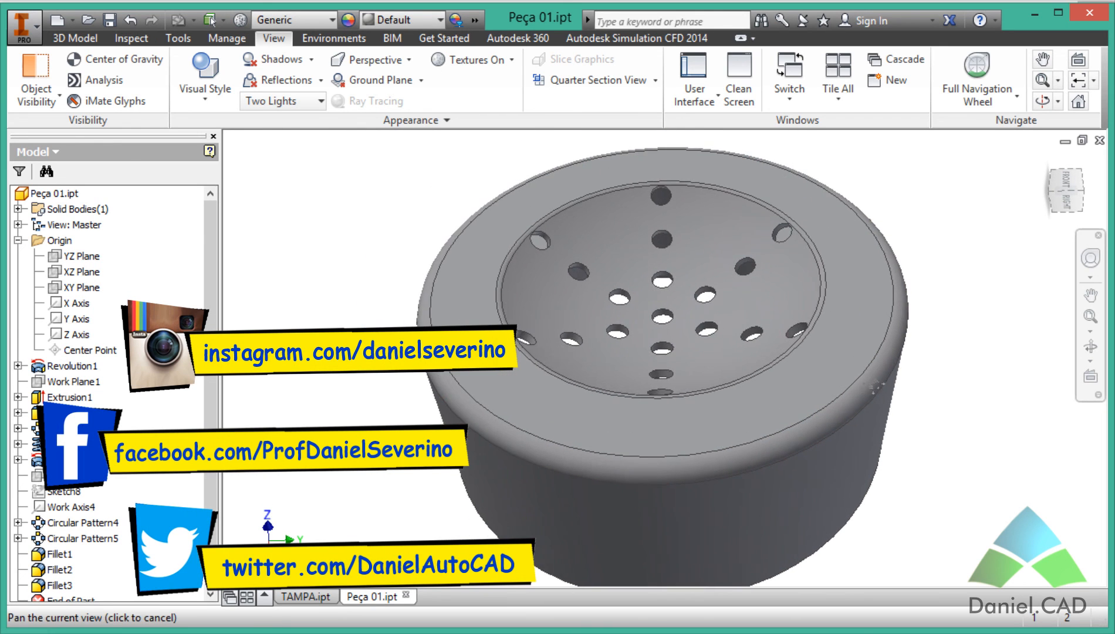
scroll(924, 390, "up", 5)
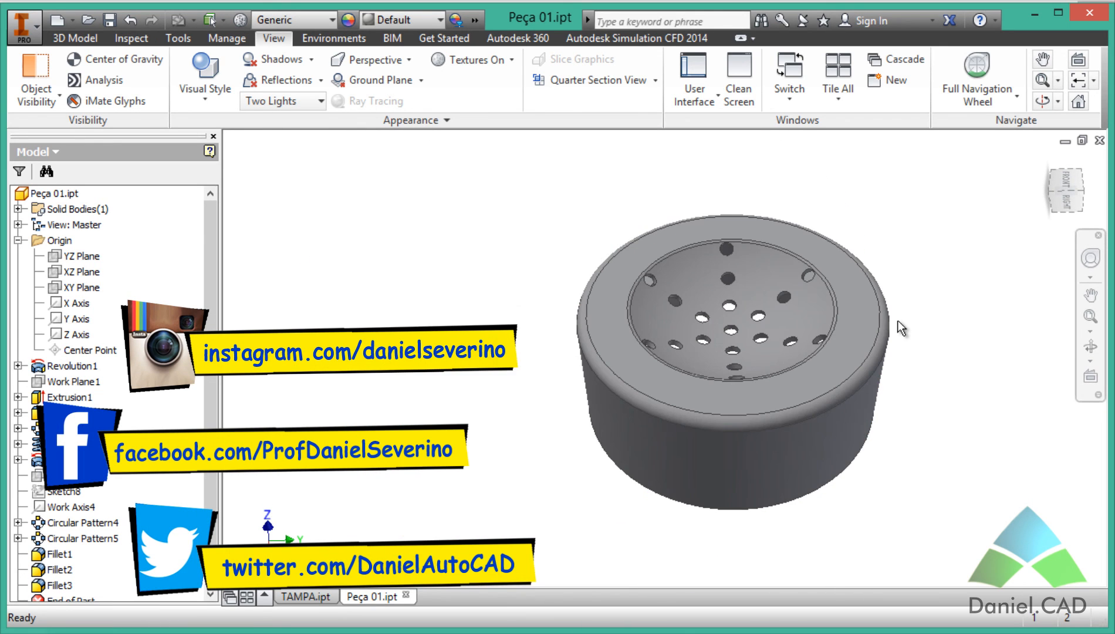
scroll(898, 321, "down", 3)
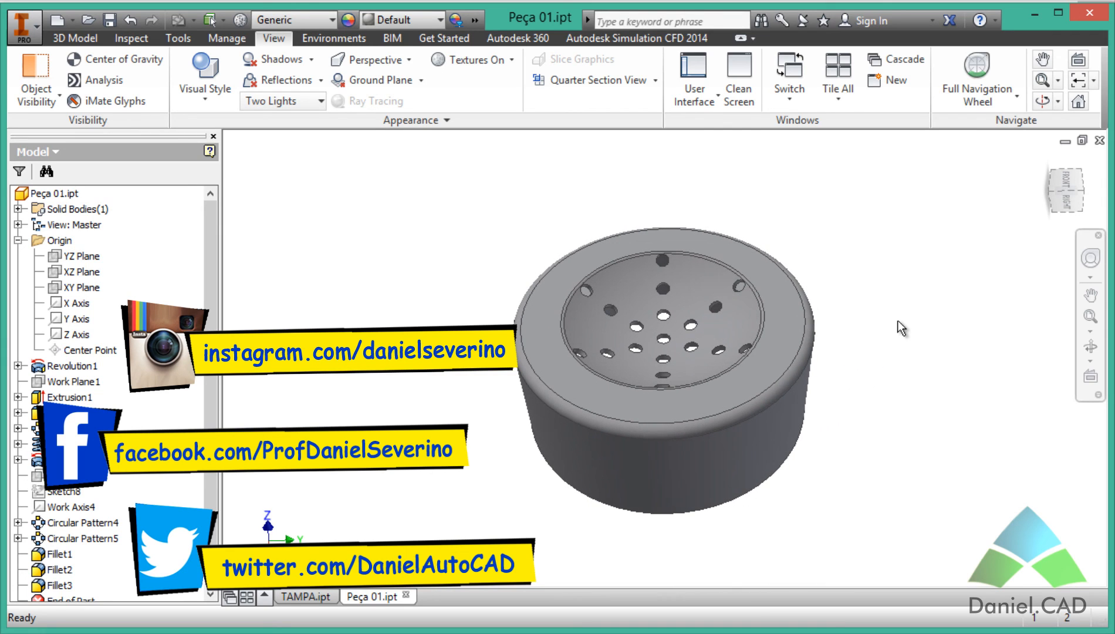